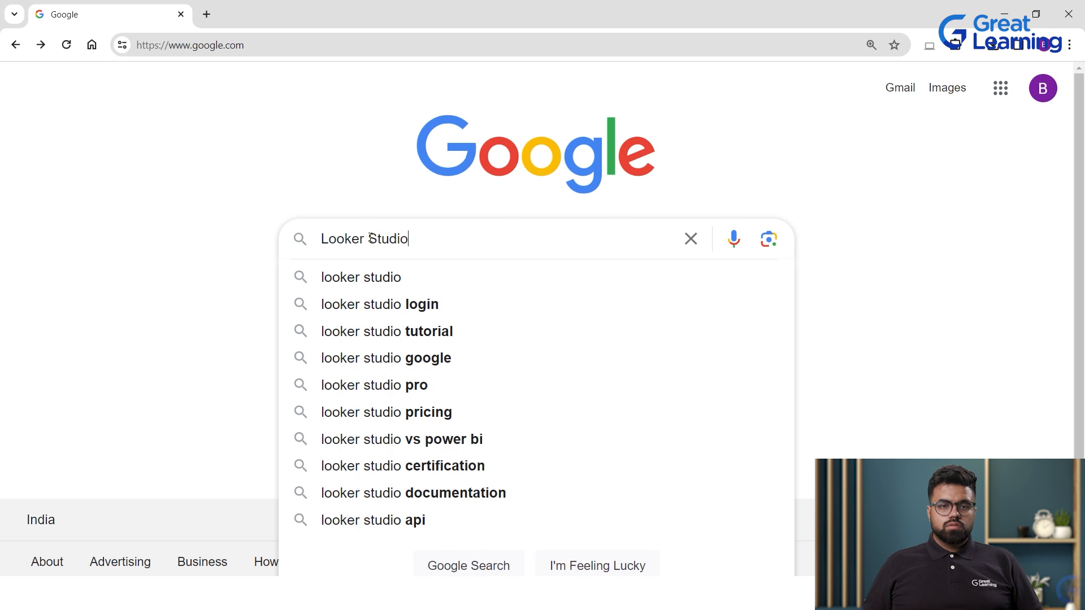
Search Google for 'Looker Studio' and open the Looker Studio Overview result.
key("Return")
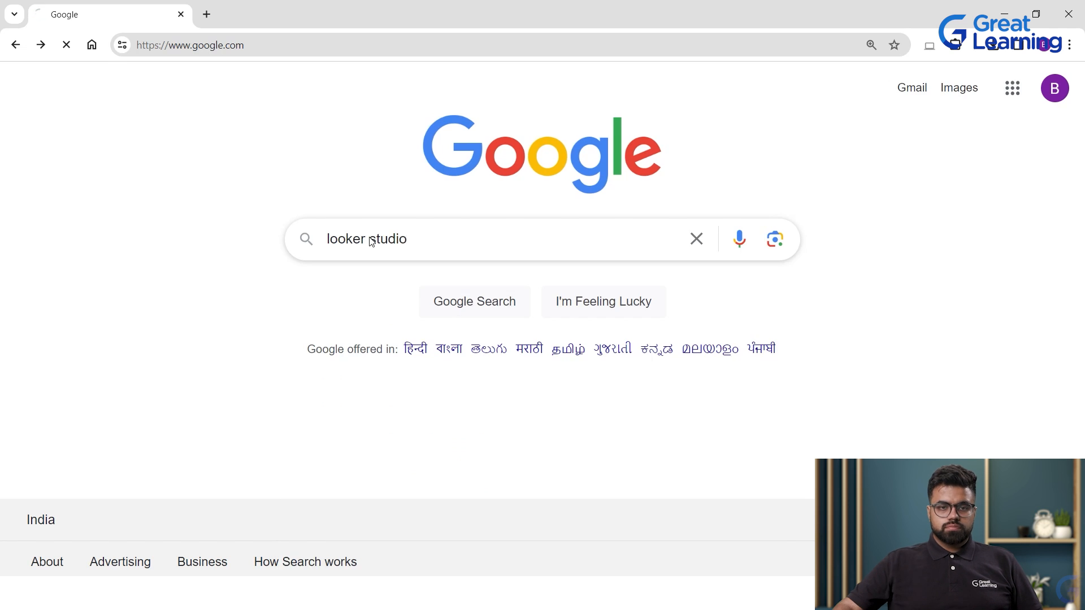
scroll(96, 245, "down", 3)
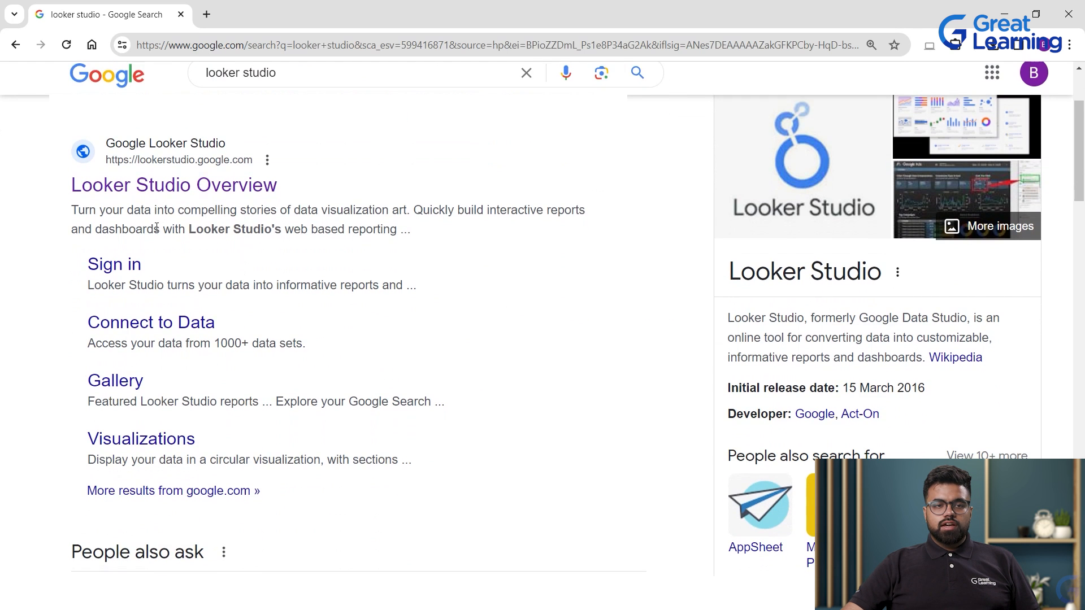
left_click(230, 200)
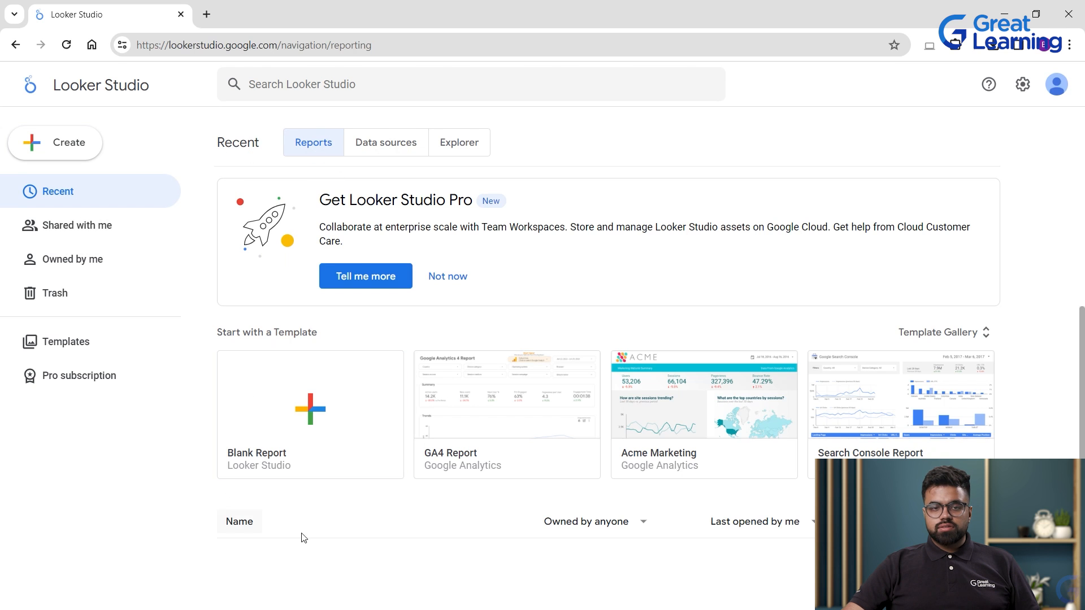
Glance at the Data sources and Explorer lists, then dismiss the Looker Studio Pro promotion on Reports.
left_click(386, 144)
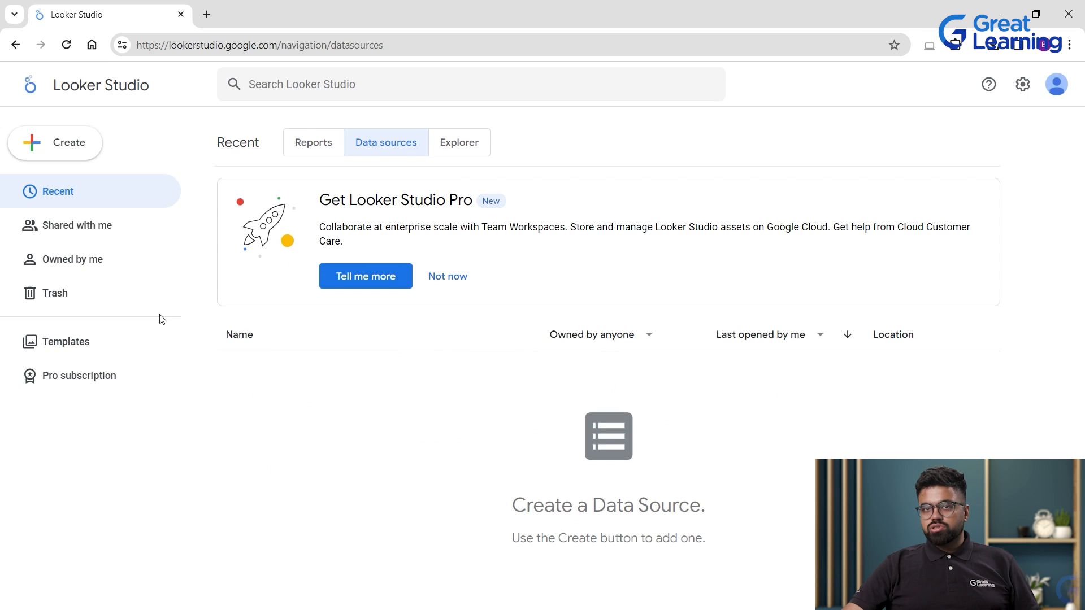
left_click(445, 143)
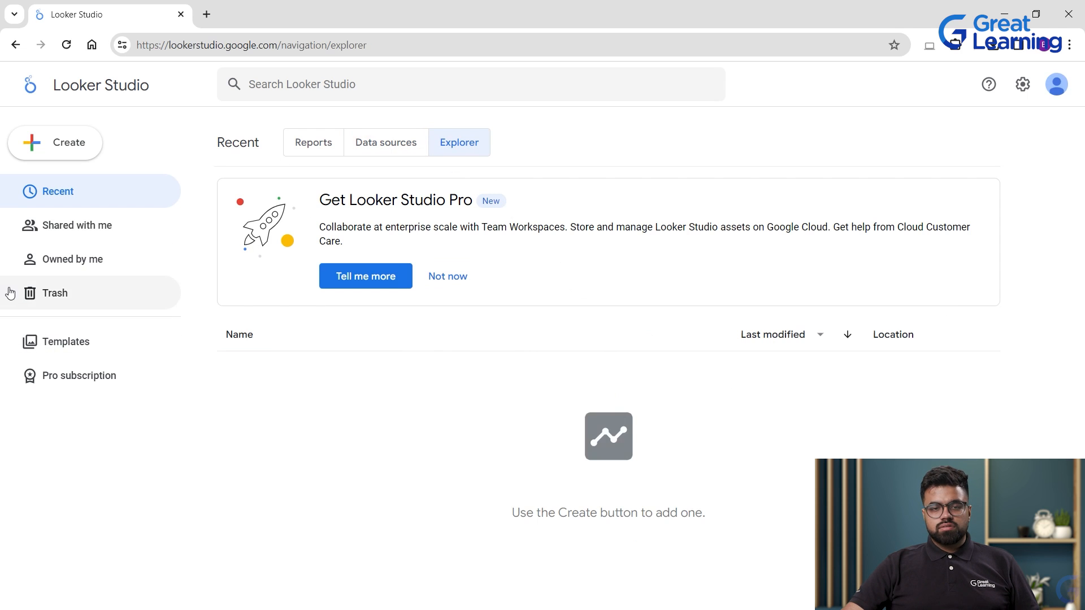
left_click(314, 143)
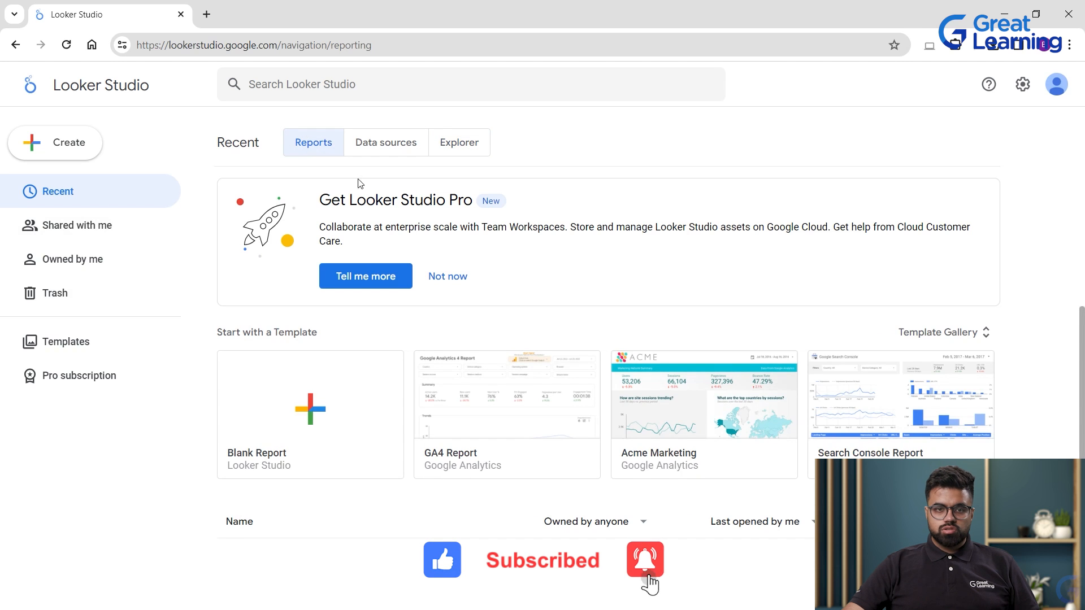
left_click(448, 276)
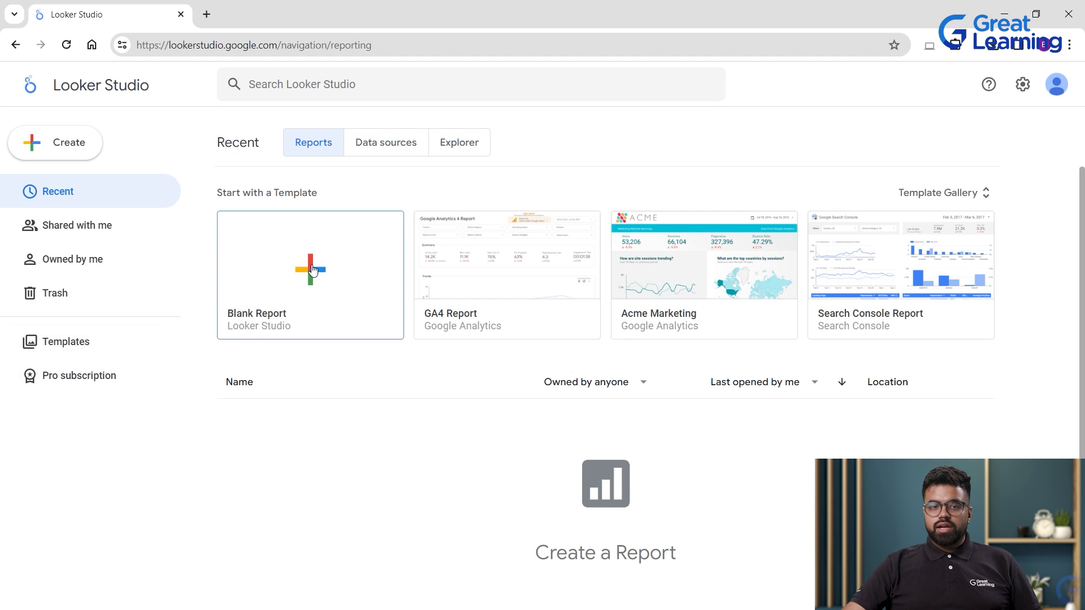
Start a Blank Report and fill in setup: country India, a placeholder company name, terms accepted.
left_click(346, 312)
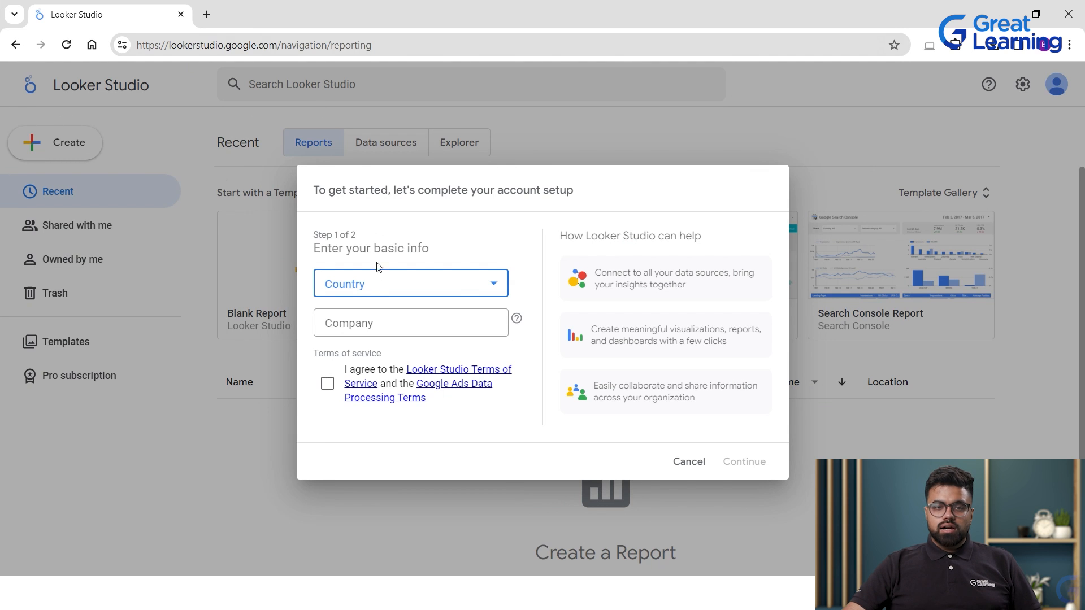
left_click(379, 282)
scroll(386, 341, "down", 20)
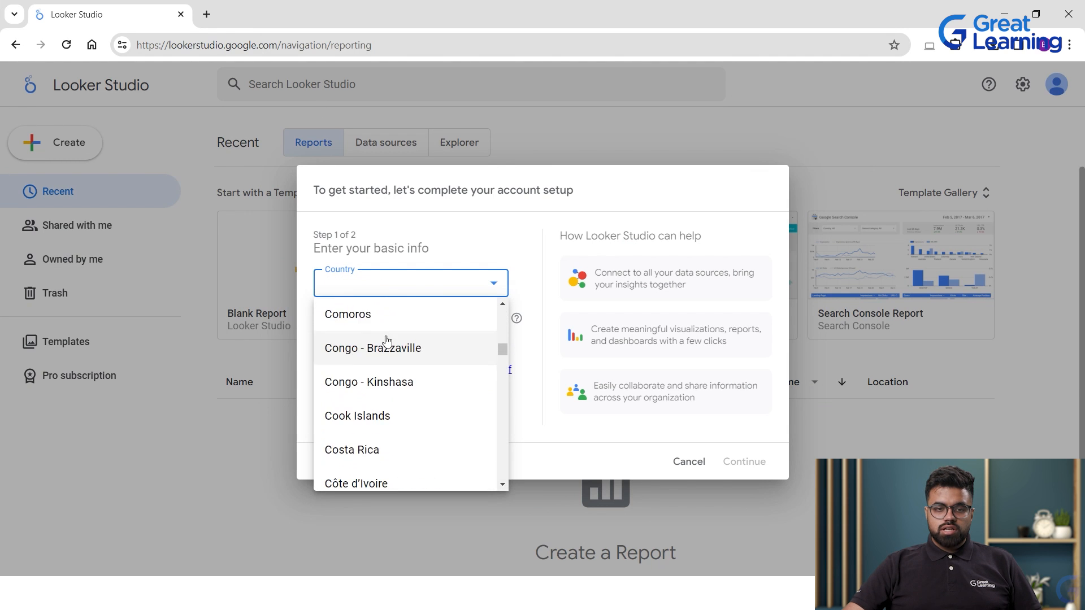
scroll(443, 423, "down", 20)
scroll(395, 406, "up", 3)
left_click(362, 424)
left_click(395, 323)
type("sdfsdfsdfsdf")
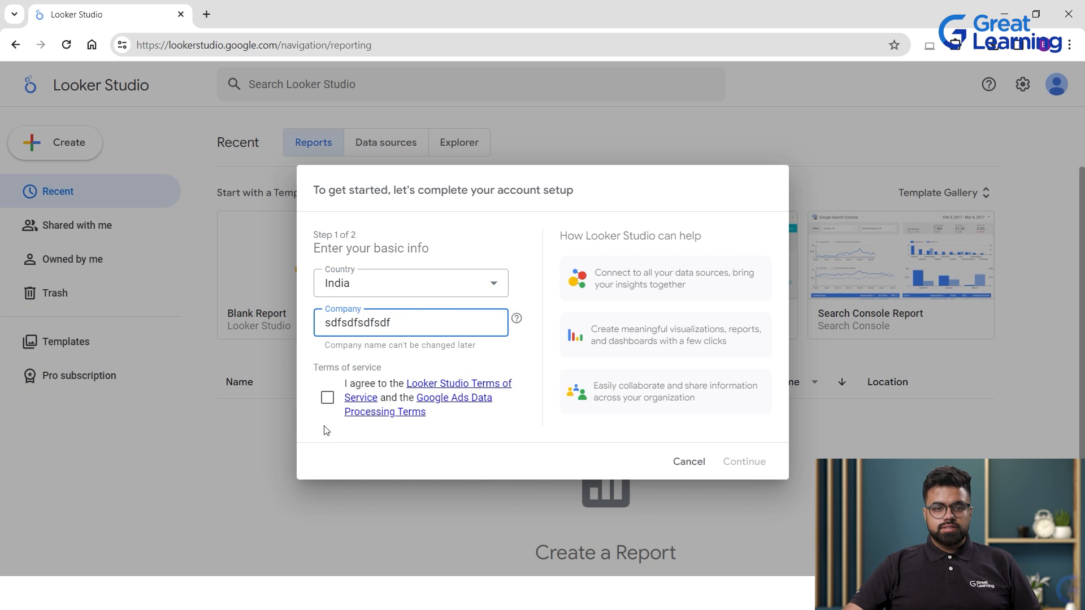
left_click(327, 398)
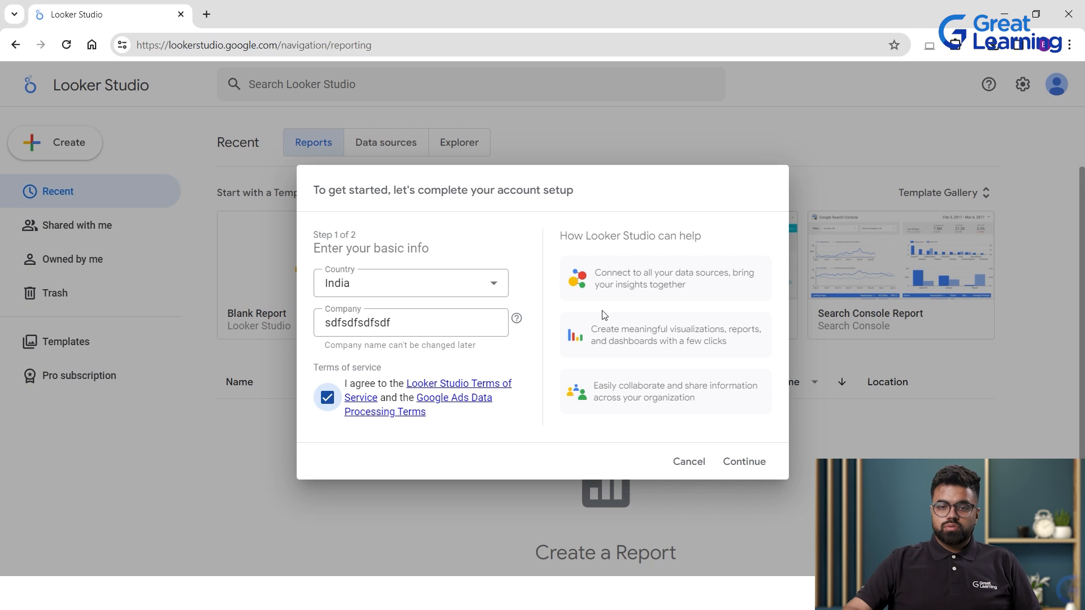
Decline tips, product announcement and market research emails to finish account setup.
left_click(743, 461)
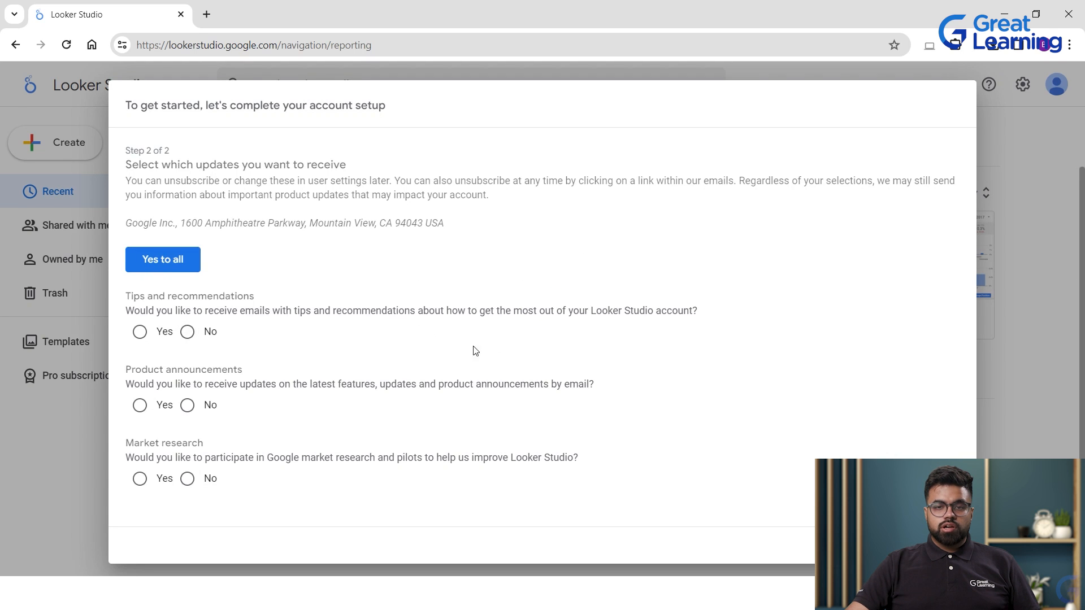
left_click(187, 332)
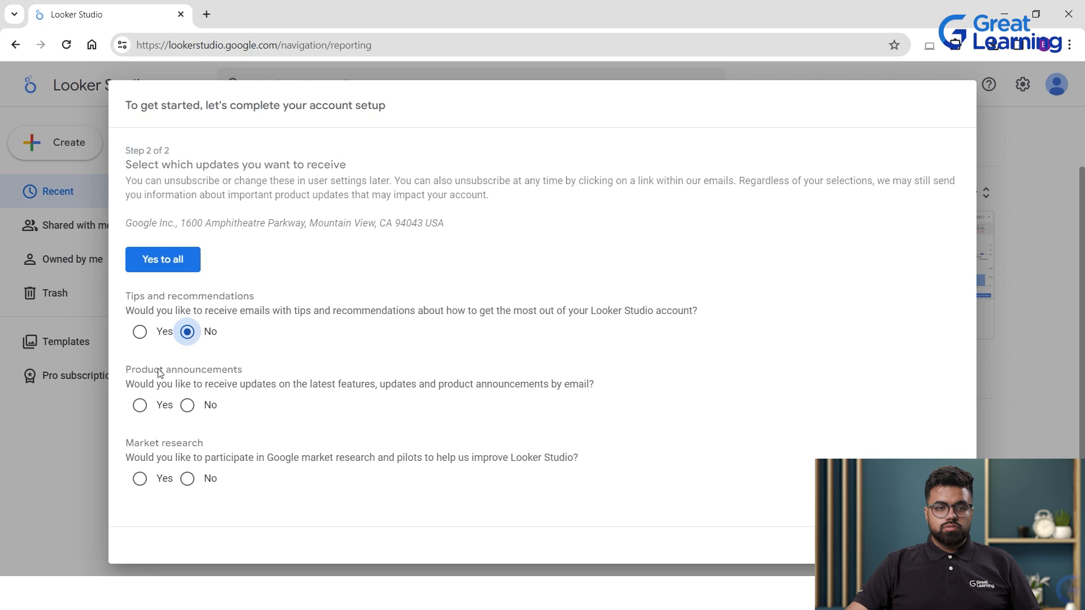
left_click(187, 405)
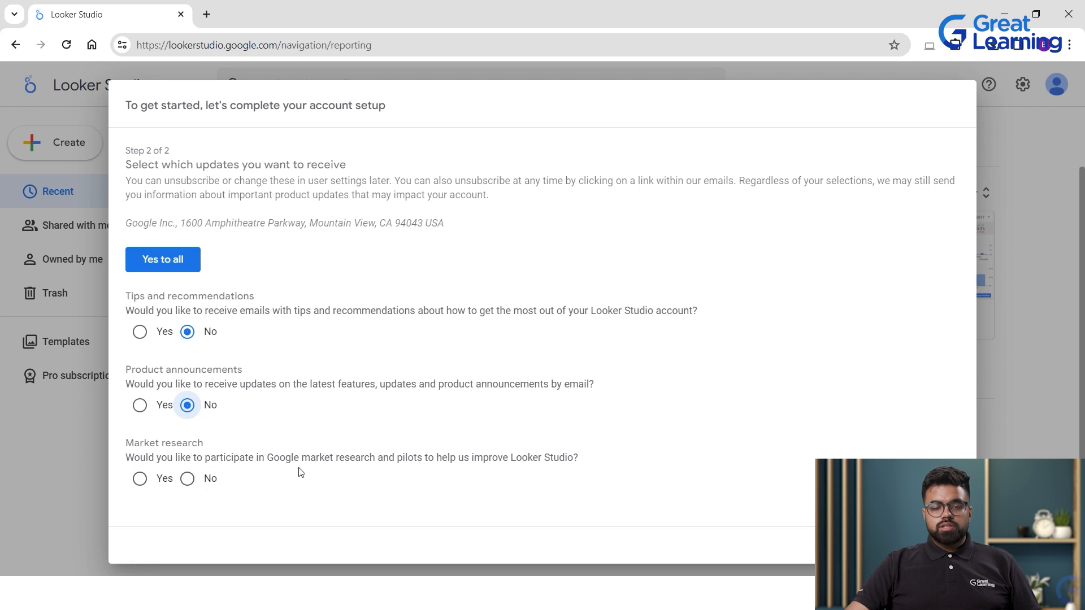
left_click(187, 478)
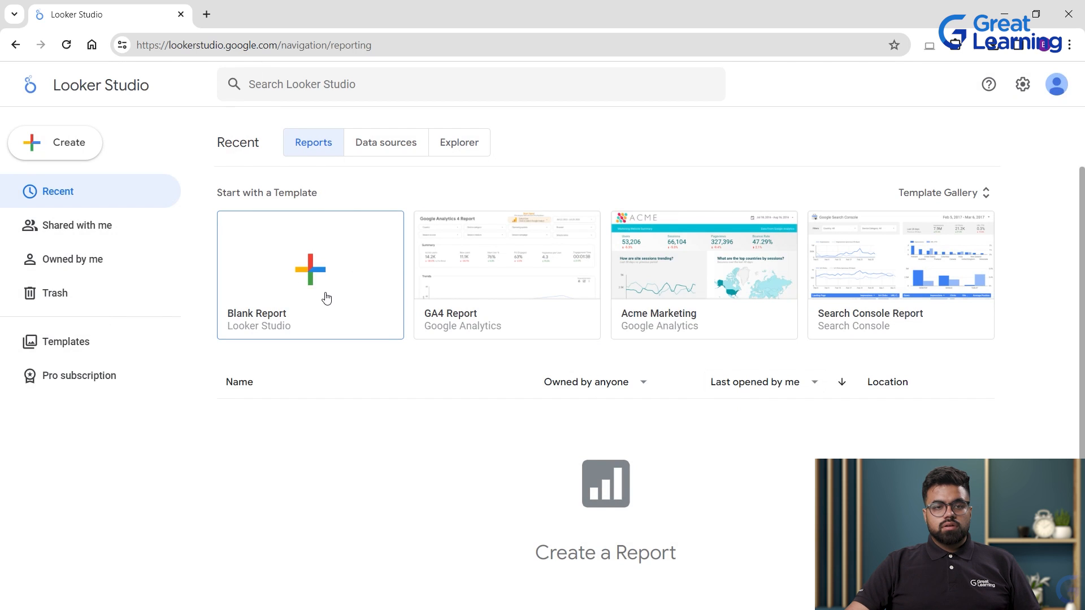
Create a new blank report, bringing up the Add data to report connector list.
left_click(319, 268)
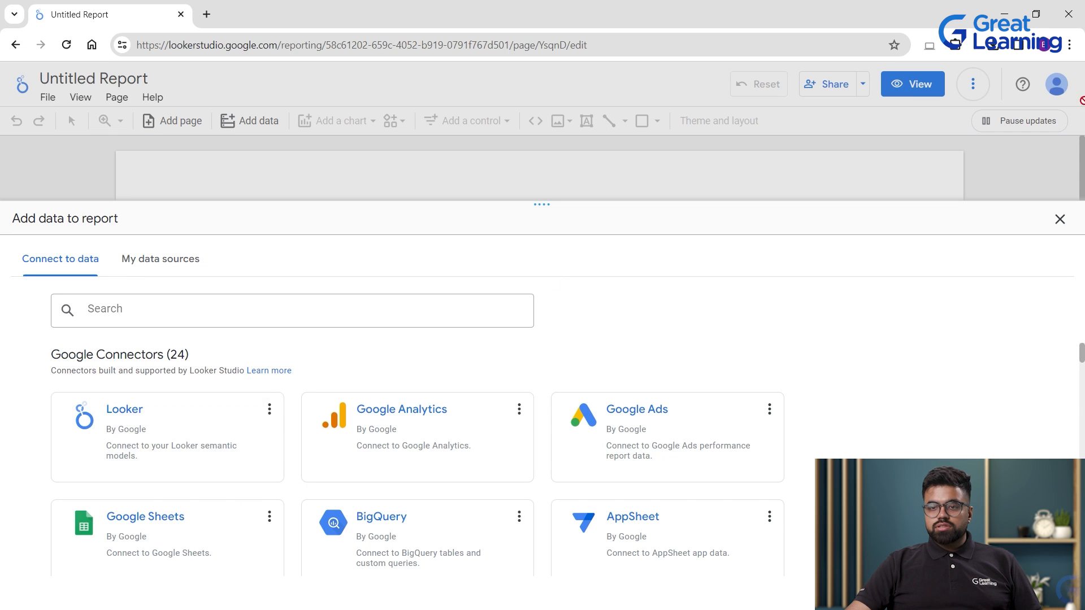
scroll(510, 518, "down", 2)
scroll(613, 460, "up", 2)
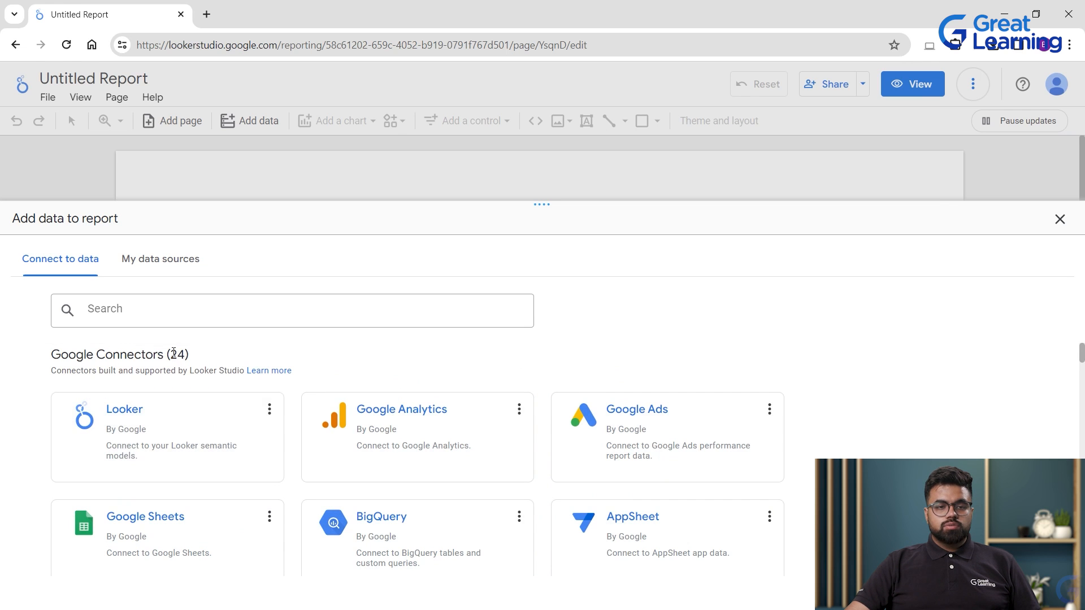
left_click_drag(174, 353, 207, 348)
left_click(223, 357)
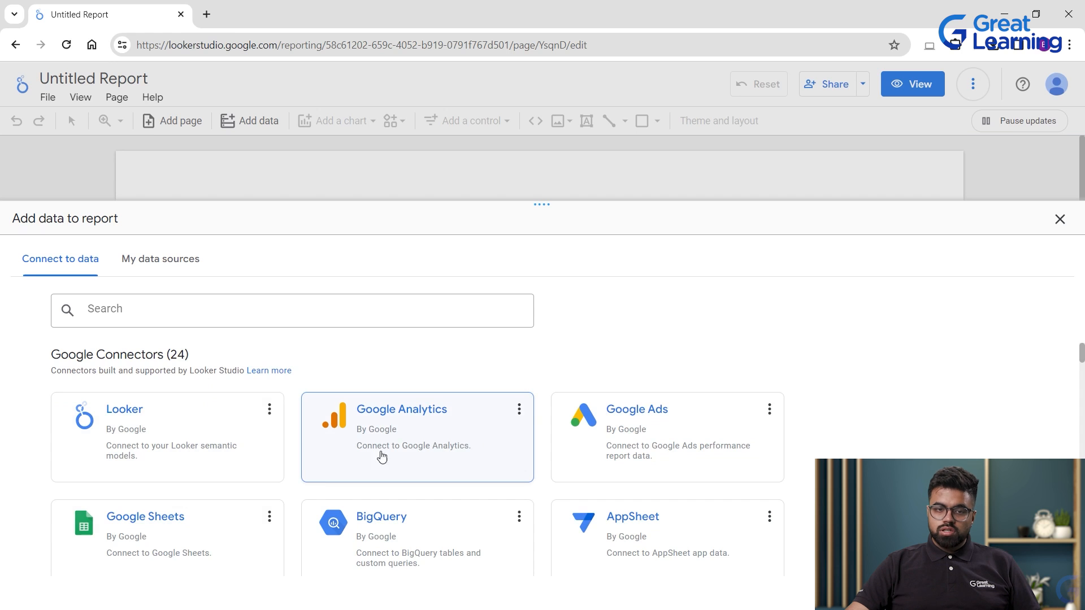
Scroll the Connect to data list down to the Partner Connectors (876) heading.
scroll(678, 447, "down", 1)
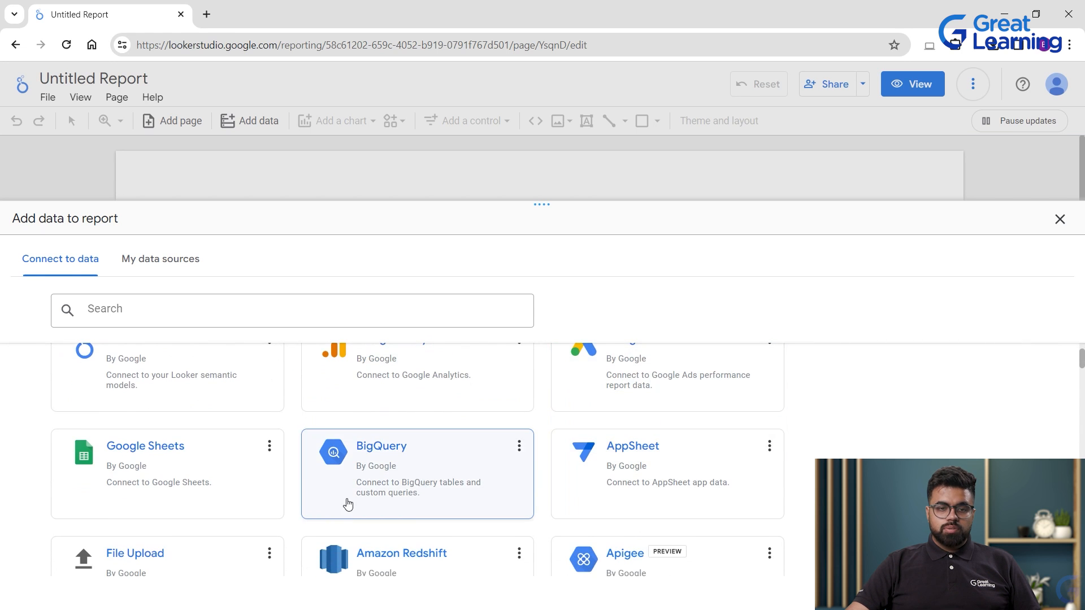
scroll(133, 503, "down", 1)
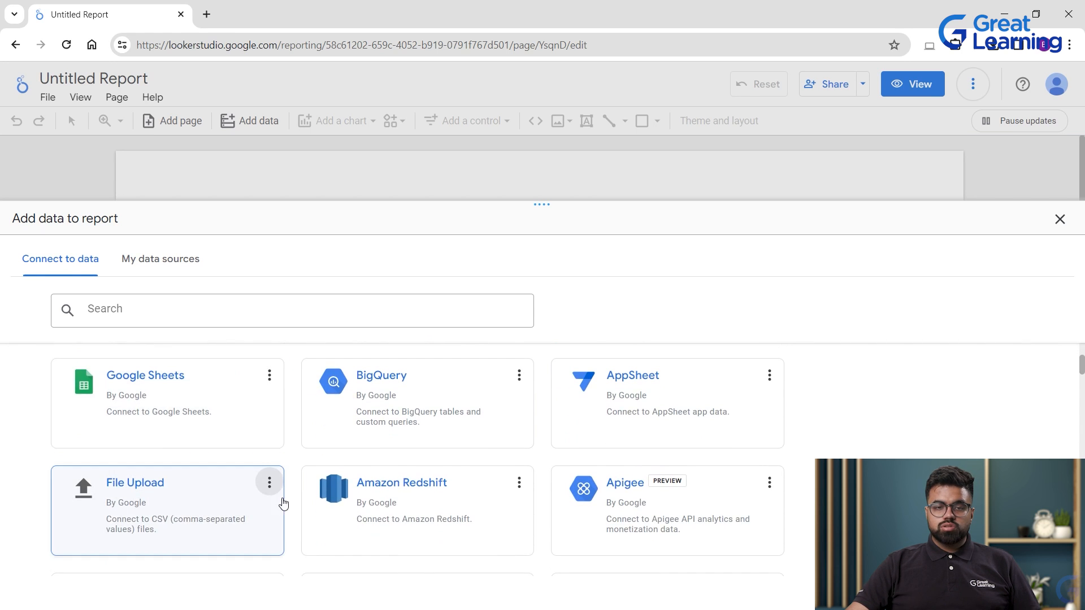
scroll(284, 503, "down", 1)
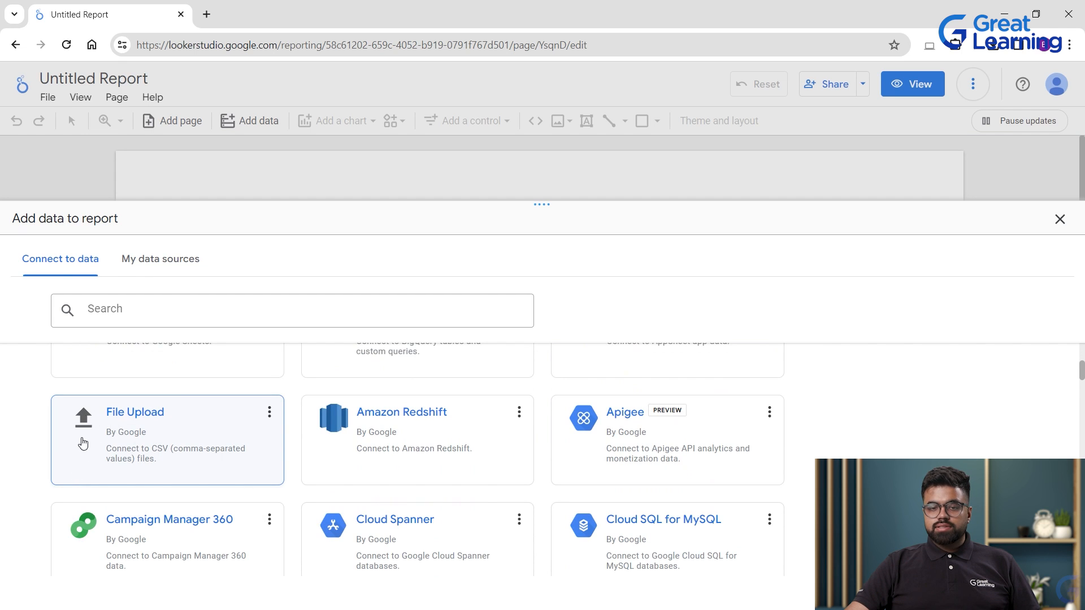
scroll(418, 449, "down", 1)
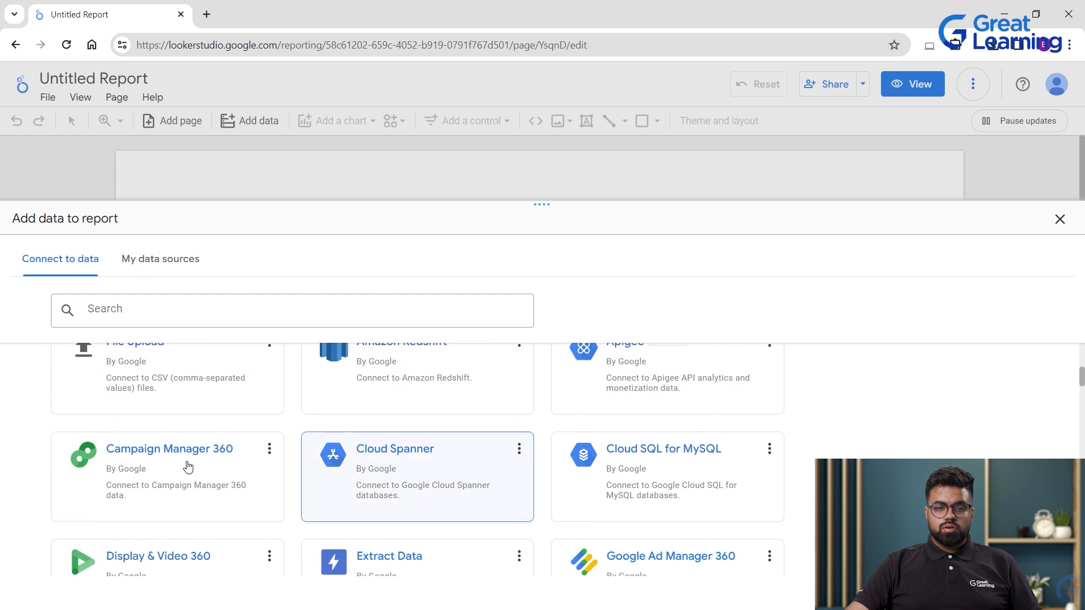
scroll(531, 493, "down", 1)
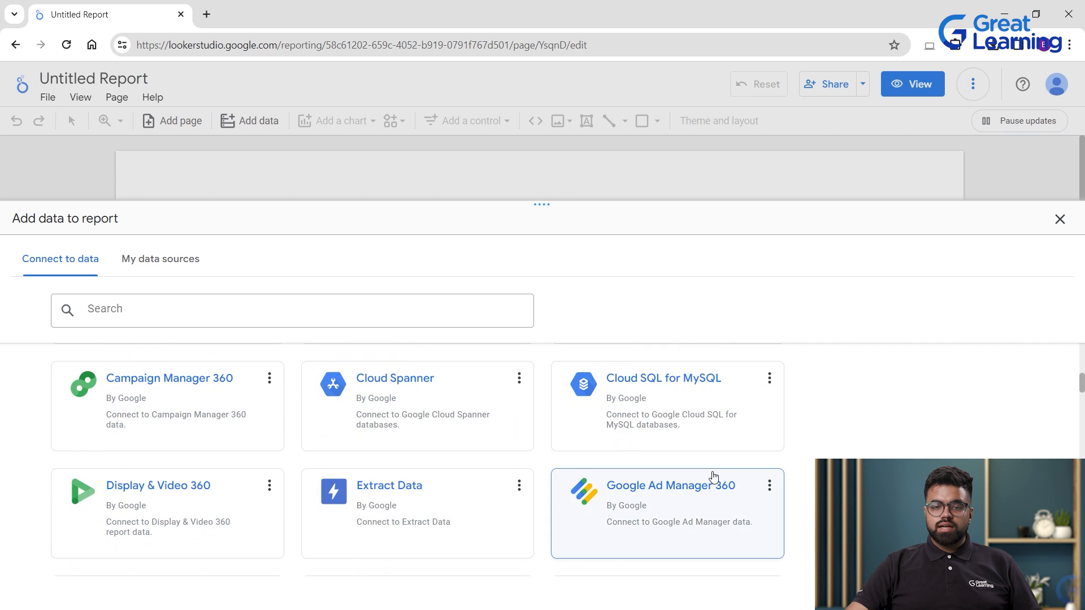
scroll(550, 496, "down", 1)
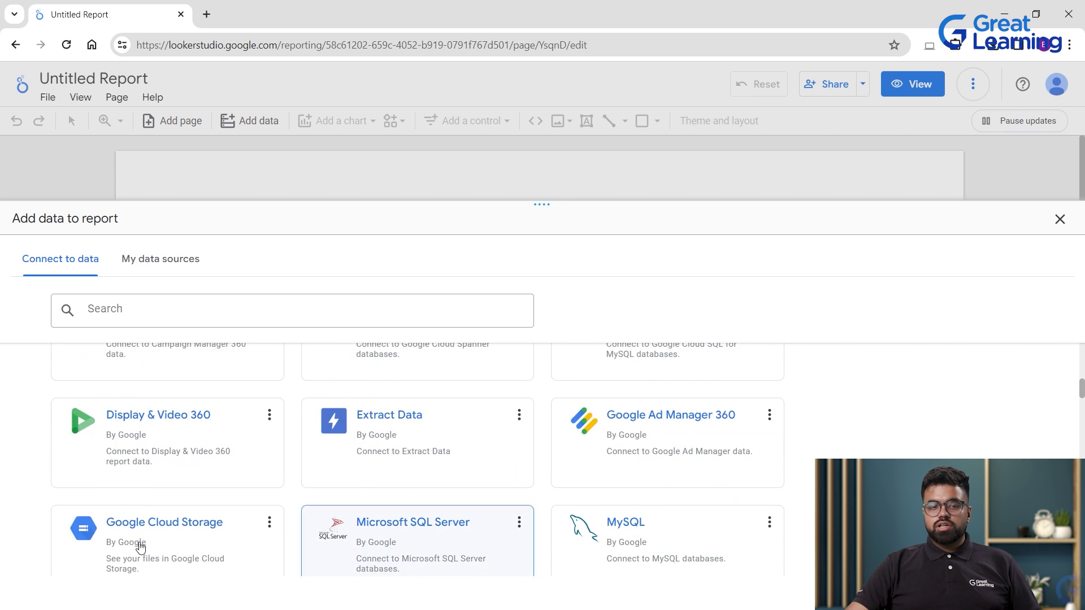
scroll(297, 460, "down", 2)
scroll(298, 460, "up", 2)
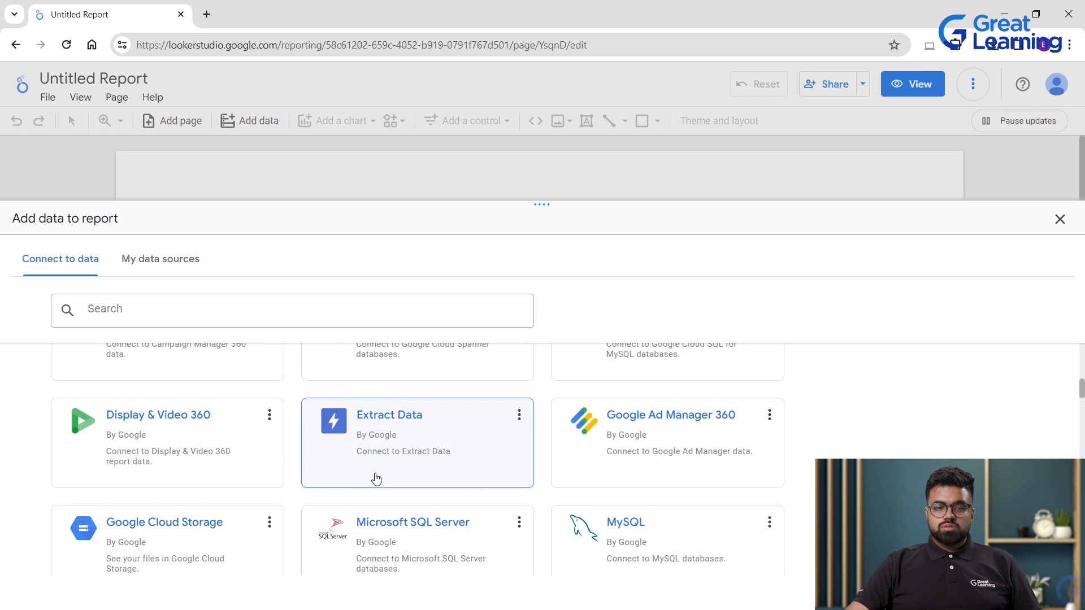
scroll(377, 479, "down", 2)
scroll(334, 420, "up", 3)
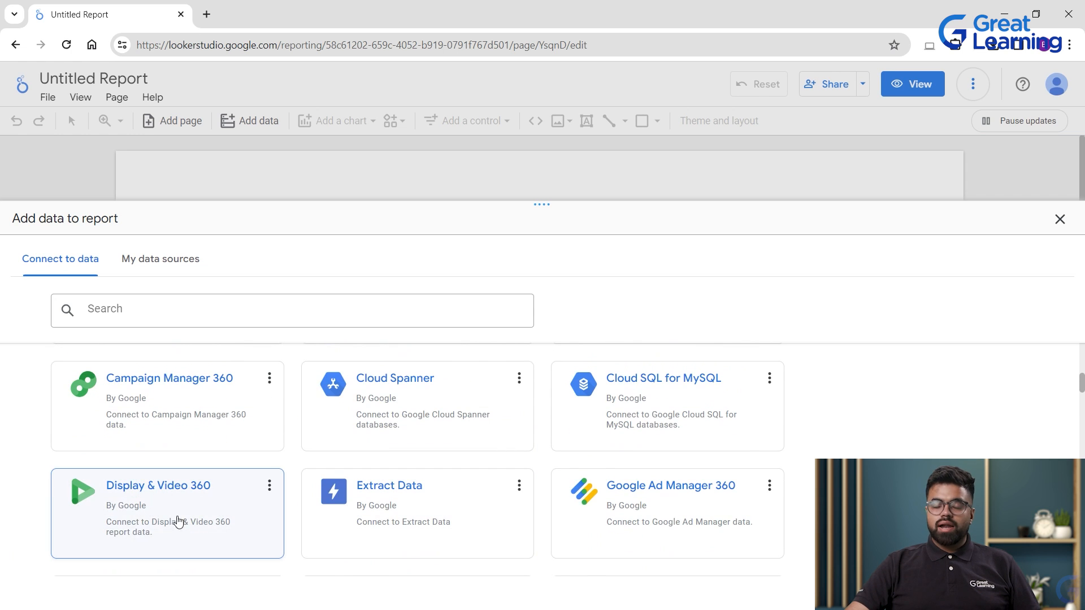
scroll(164, 497, "up", 1)
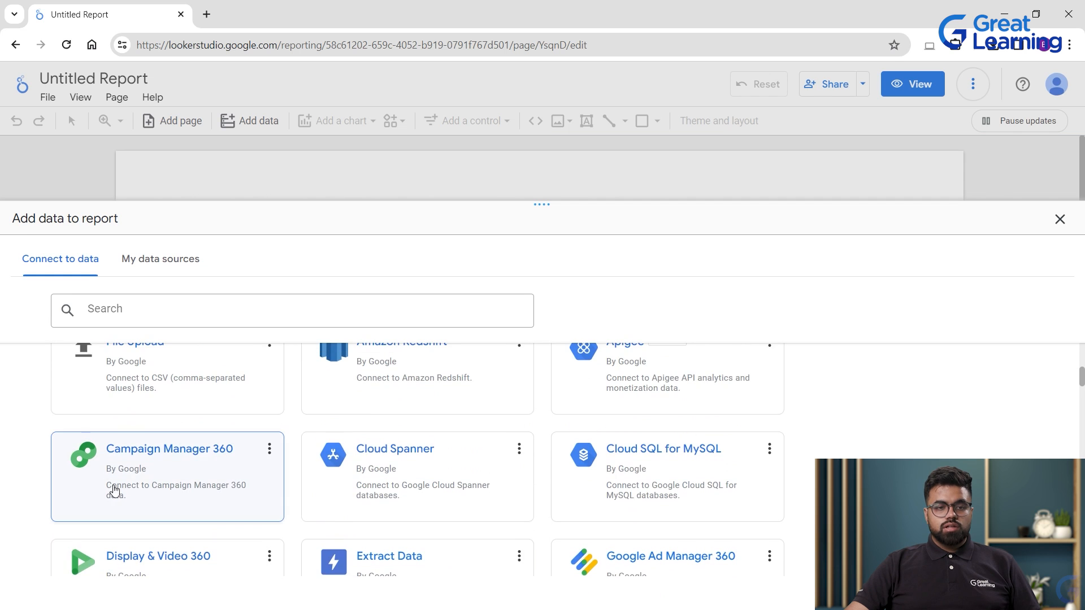
scroll(600, 456, "down", 2)
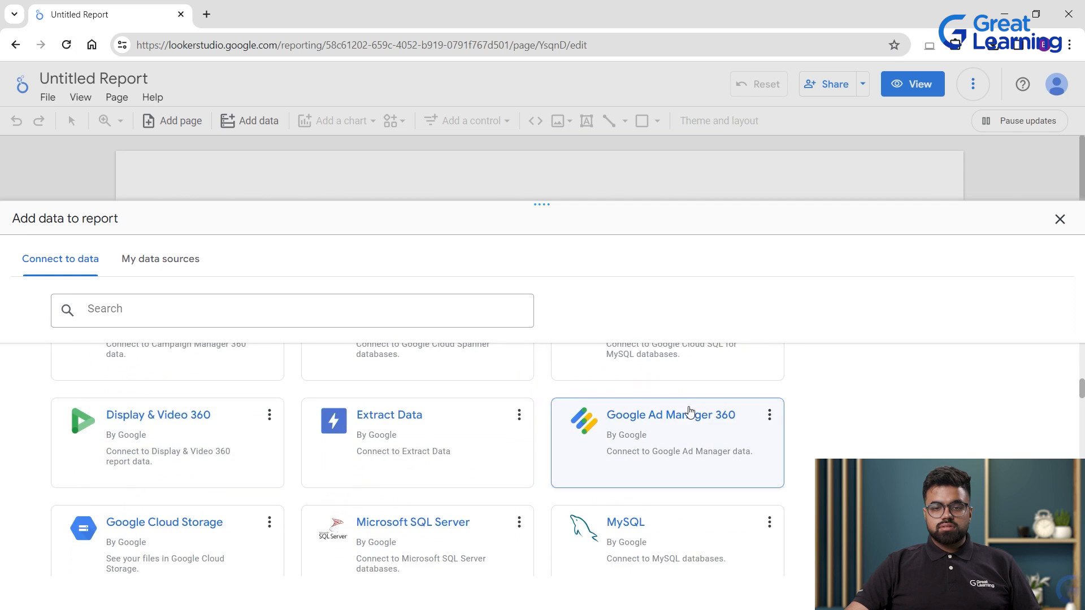
scroll(530, 518, "down", 1)
scroll(615, 424, "down", 1)
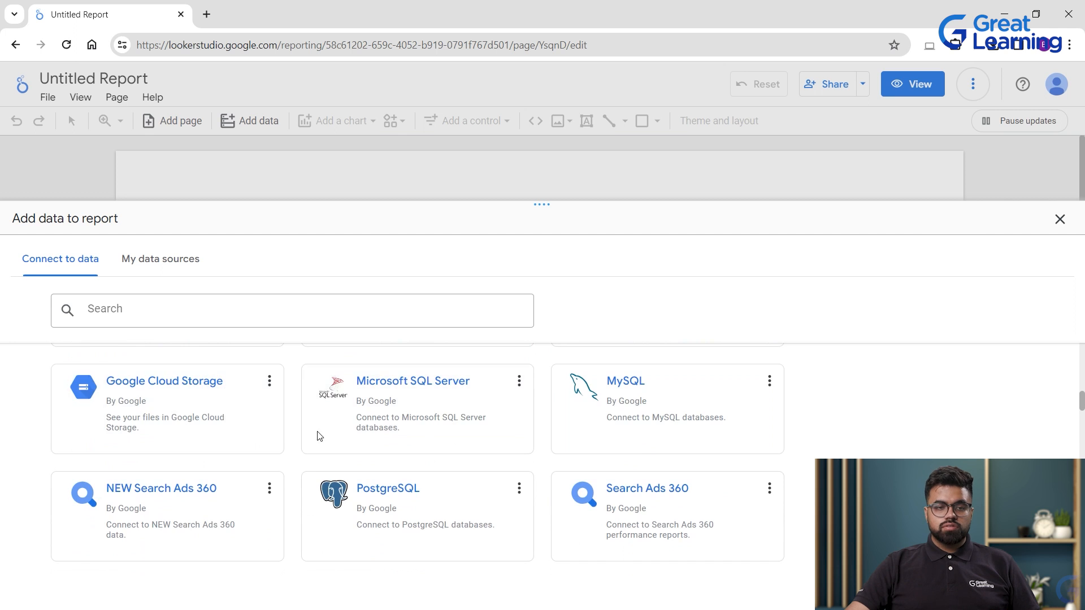
scroll(318, 436, "down", 5)
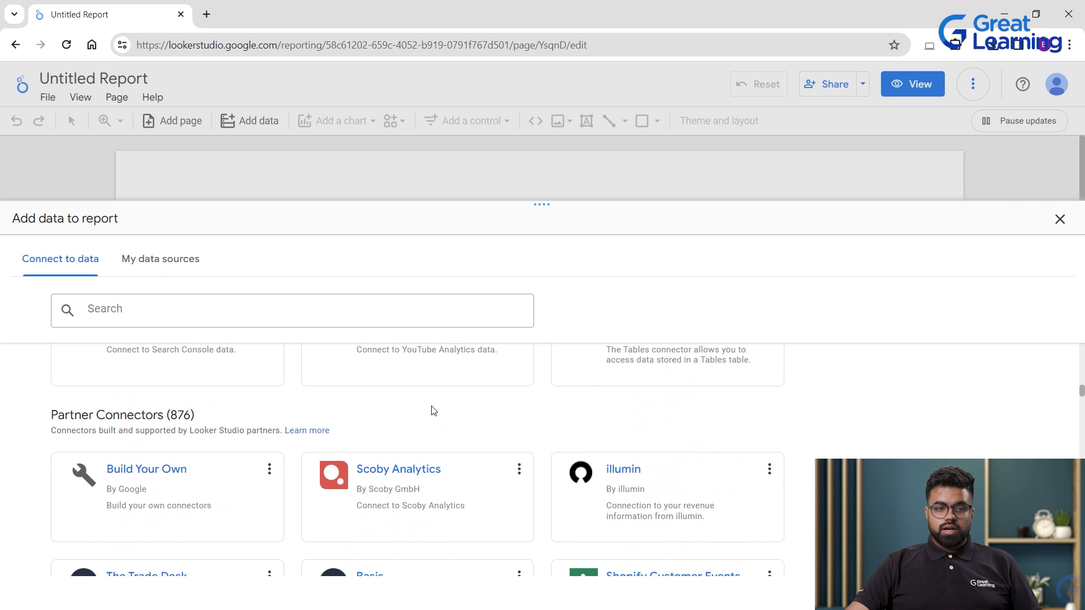
Highlight the Partner Connectors (876) heading and browse further through the partner connectors.
left_click_drag(167, 414, 240, 414)
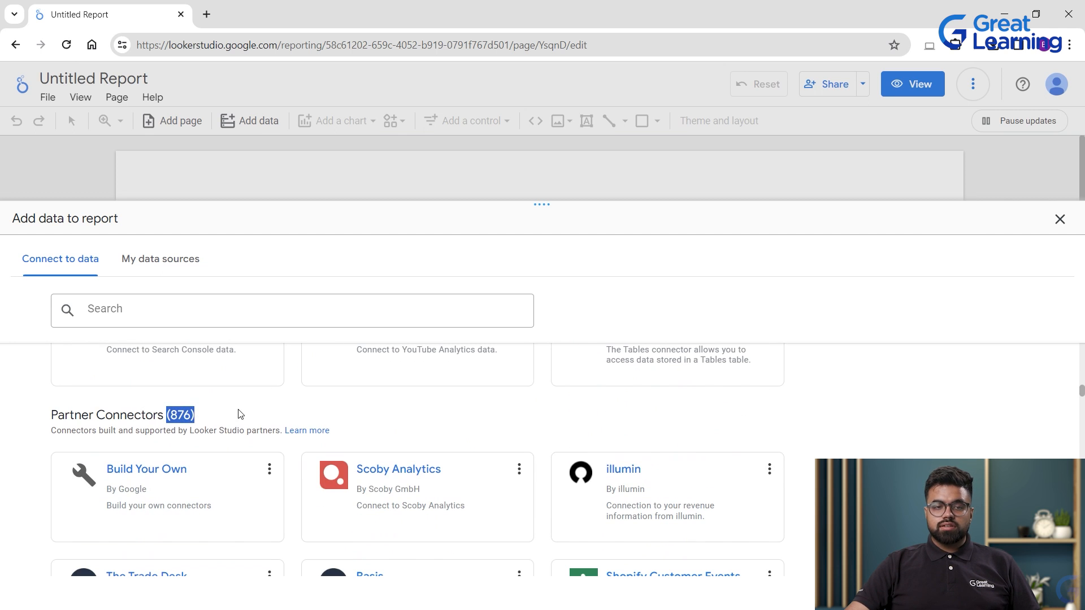
triple_click(192, 418)
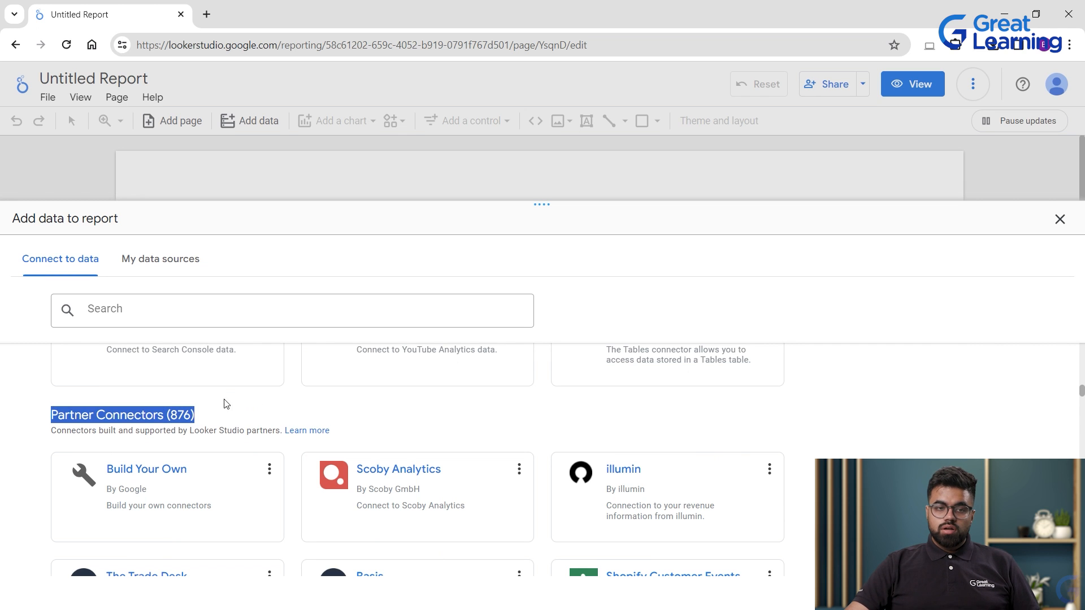
left_click(157, 412)
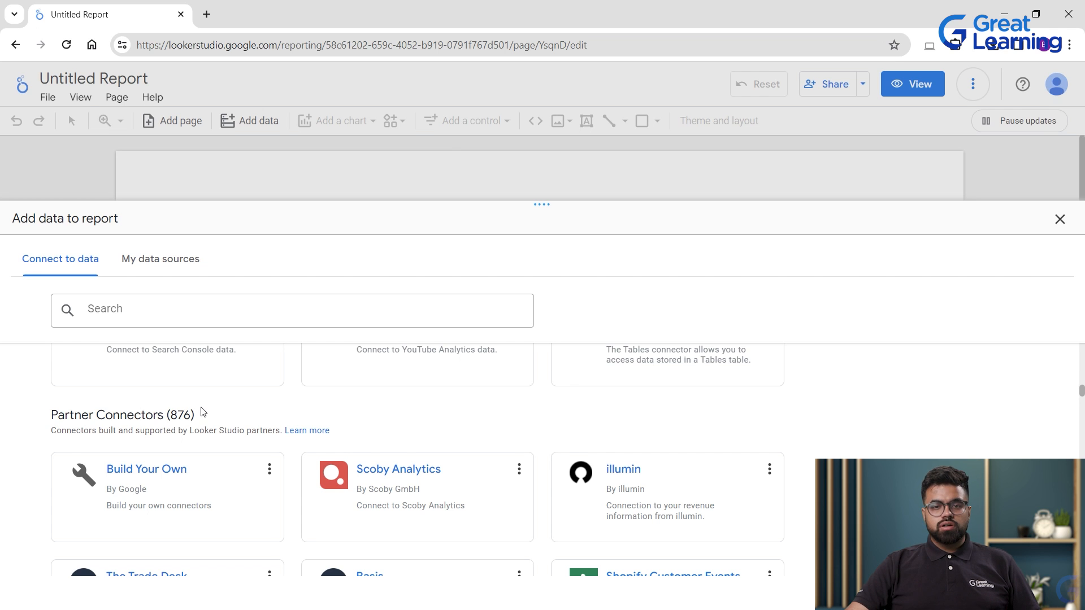
scroll(203, 412, "down", 1)
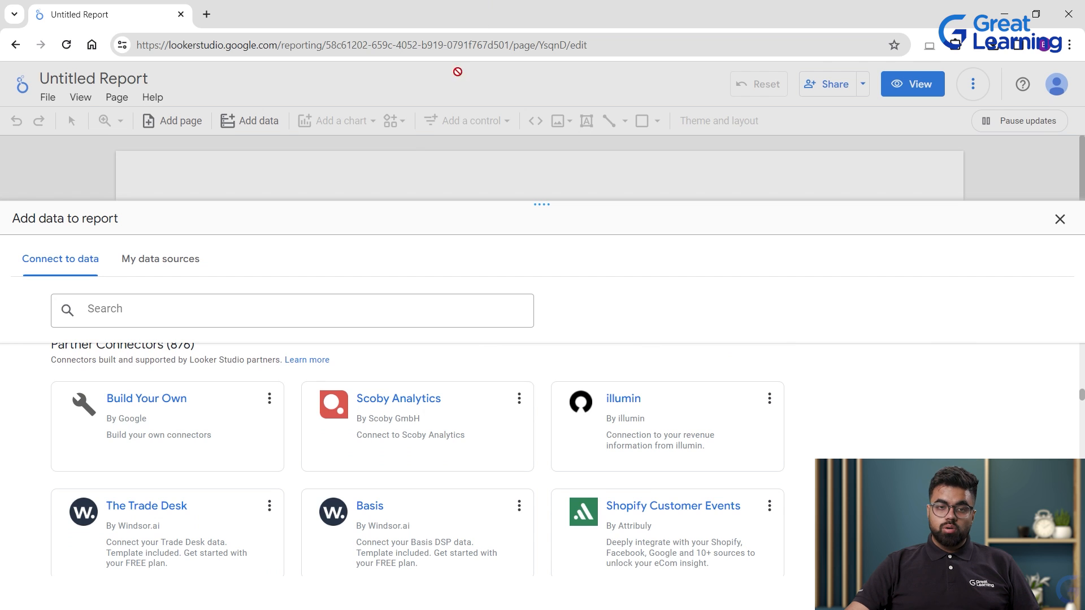
scroll(169, 385, "up", 1)
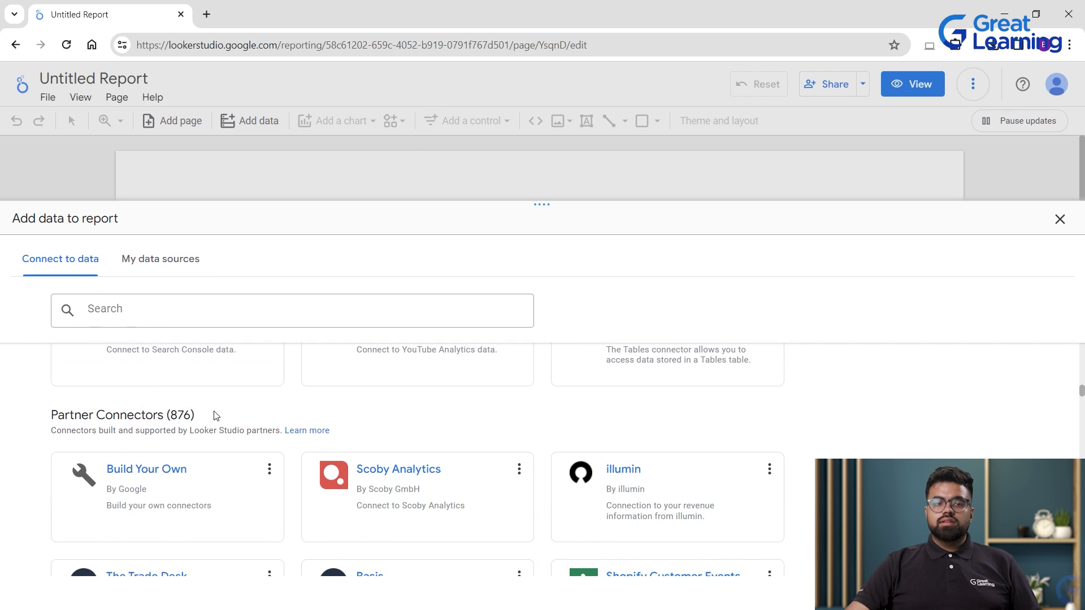
scroll(205, 417, "down", 6)
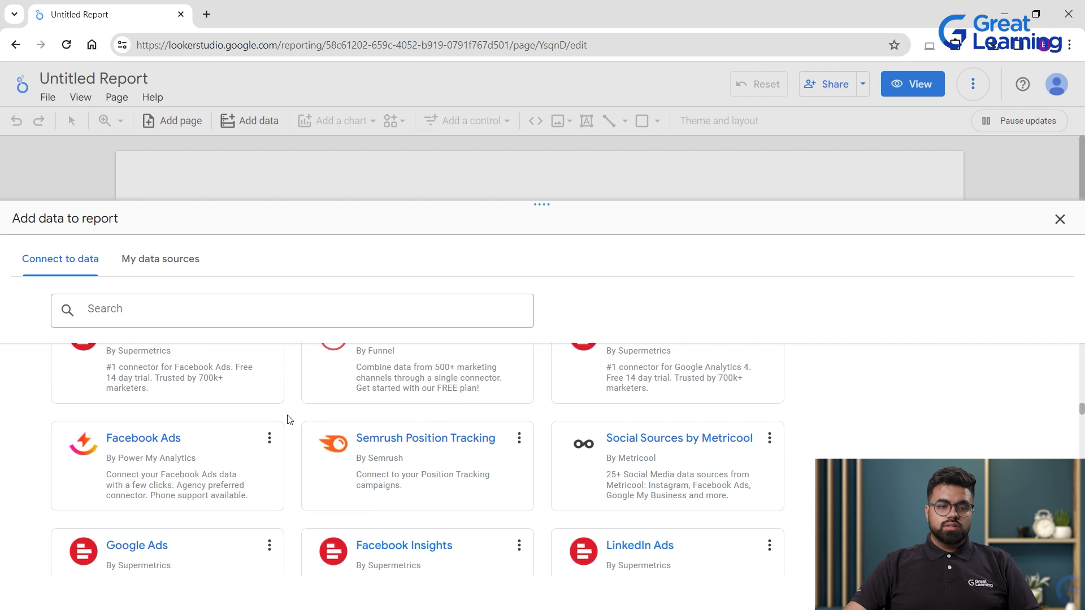
scroll(289, 420, "down", 1)
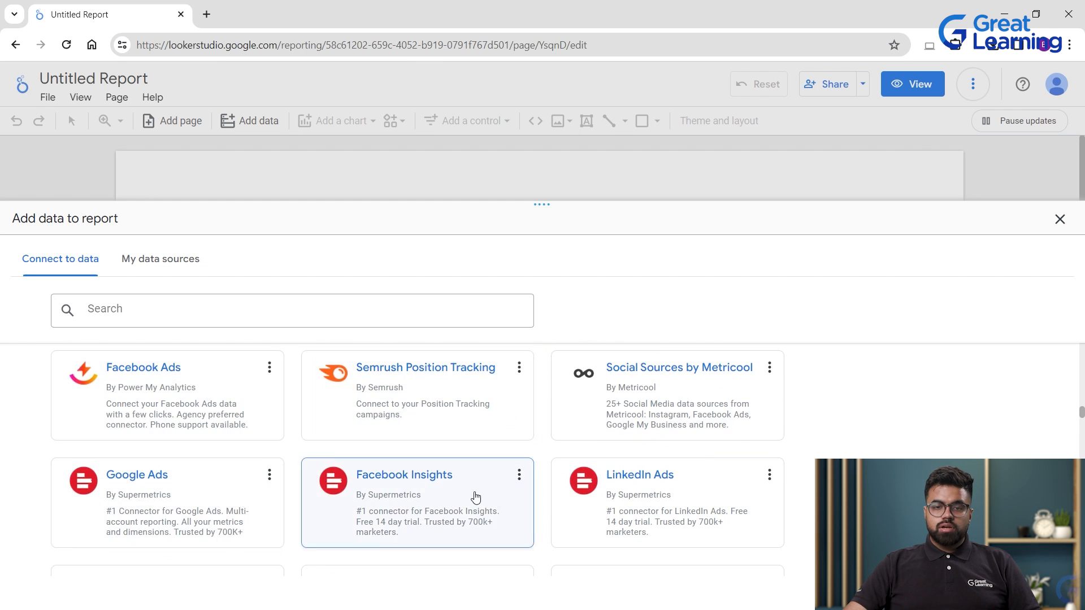
scroll(476, 497, "down", 3)
scroll(325, 444, "down", 1)
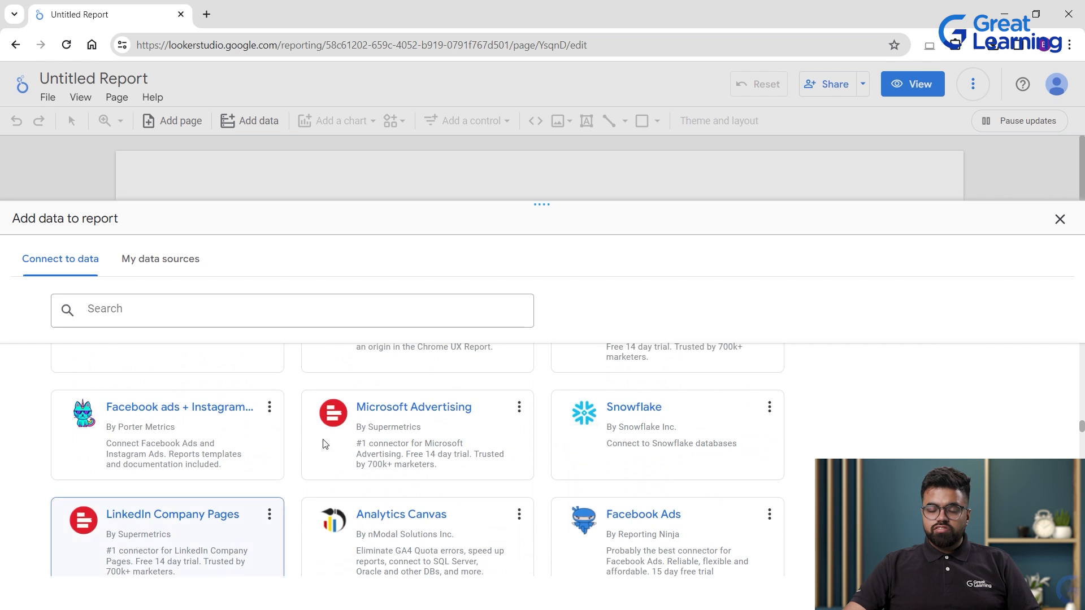
Scroll back up to Google Connectors and switch to the My data sources list.
scroll(639, 426, "up", 1)
scroll(436, 438, "down", 2)
scroll(433, 504, "down", 2)
scroll(436, 497, "down", 3)
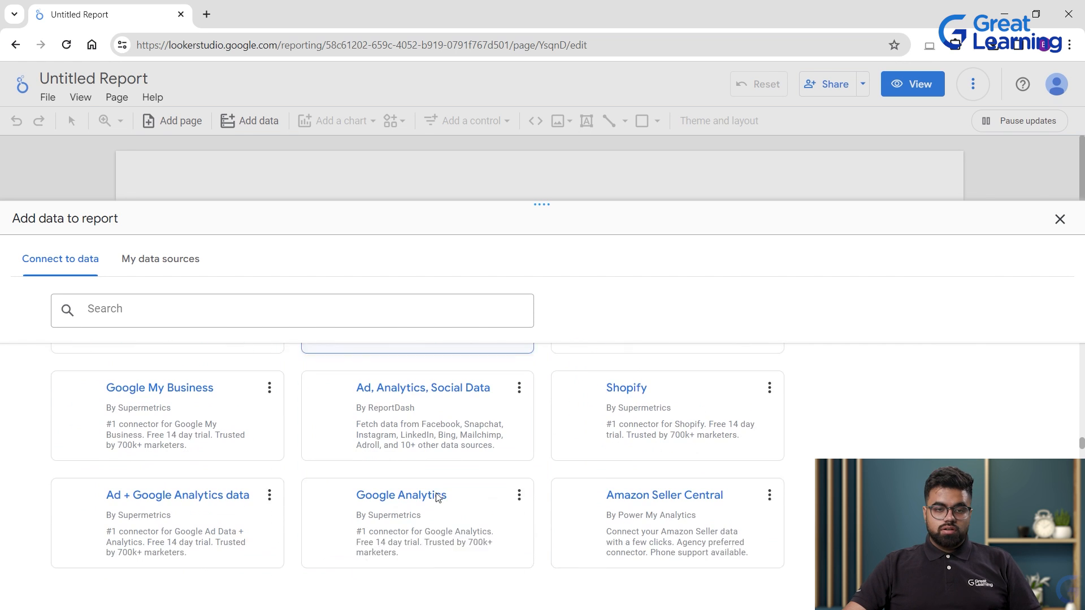
scroll(435, 497, "down", 6)
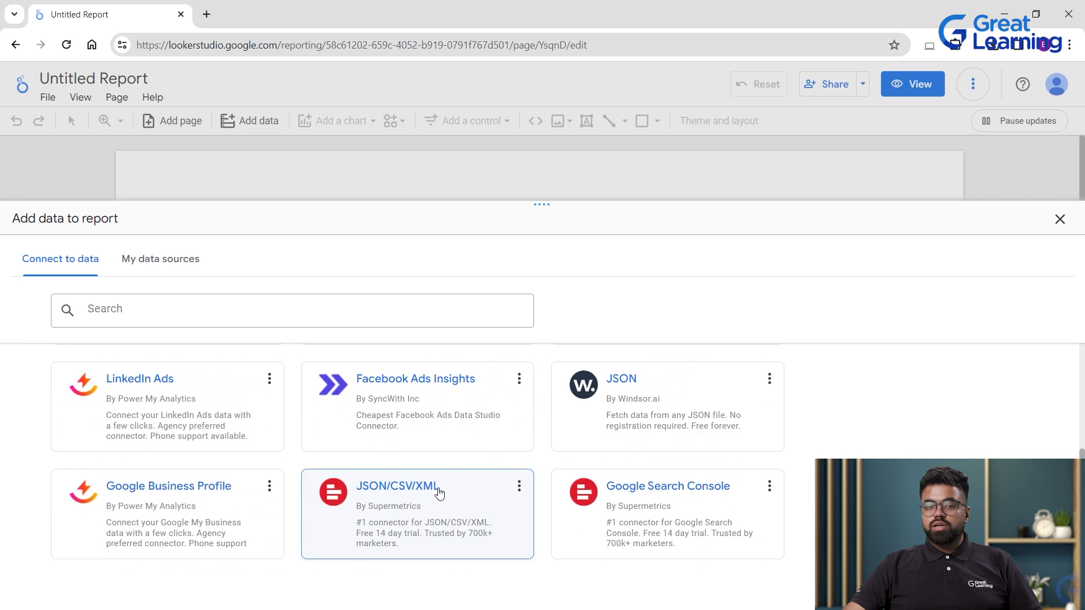
scroll(438, 491, "up", 10)
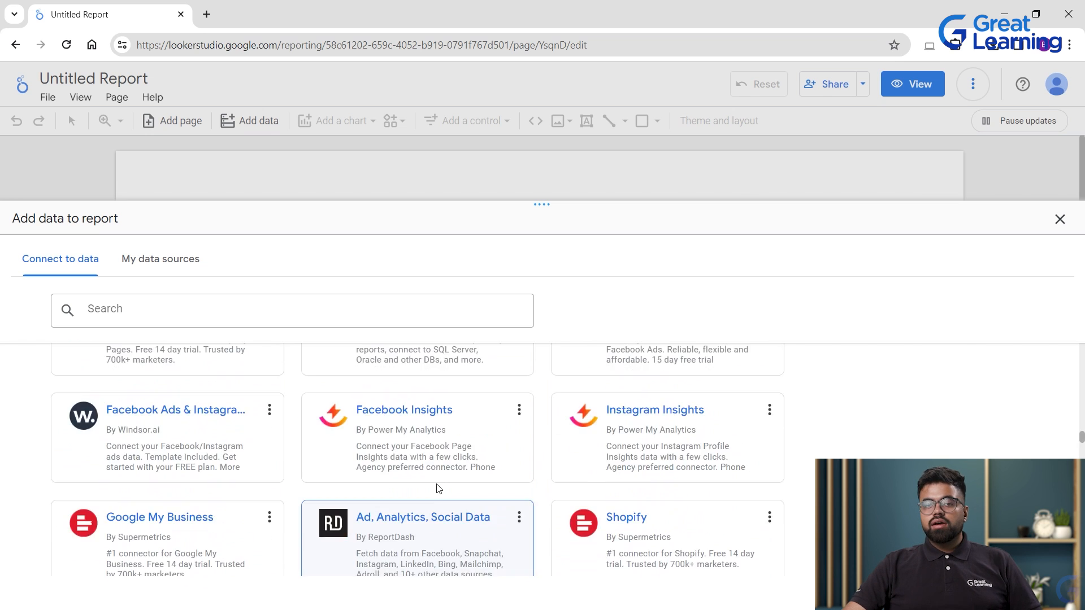
scroll(339, 441, "up", 2)
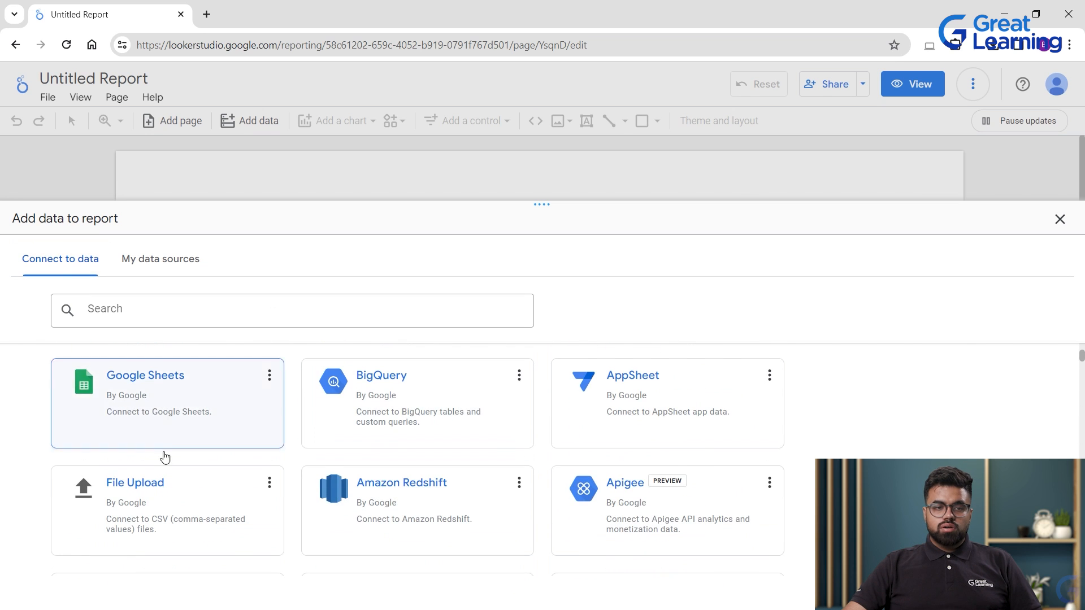
scroll(164, 452, "up", 3)
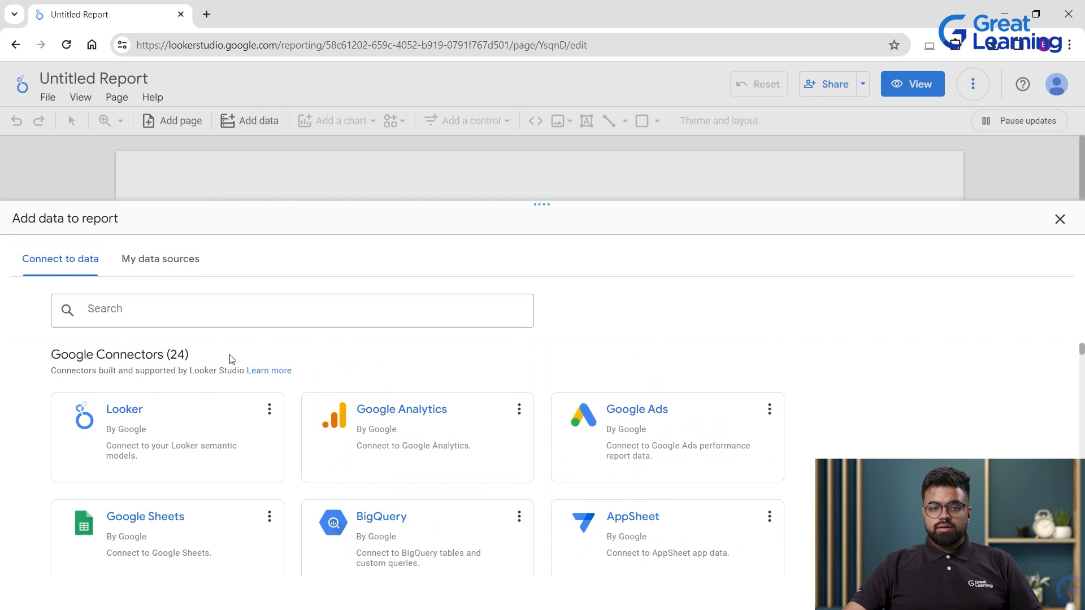
left_click(160, 259)
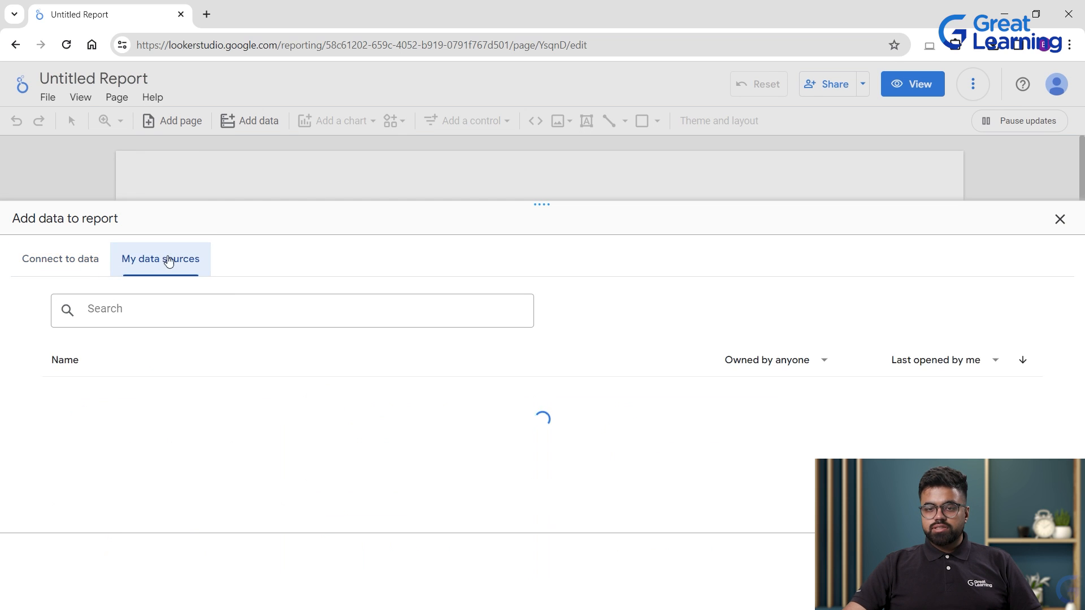
Filter the data sources list to show only those owned by me.
scroll(291, 456, "down", 5)
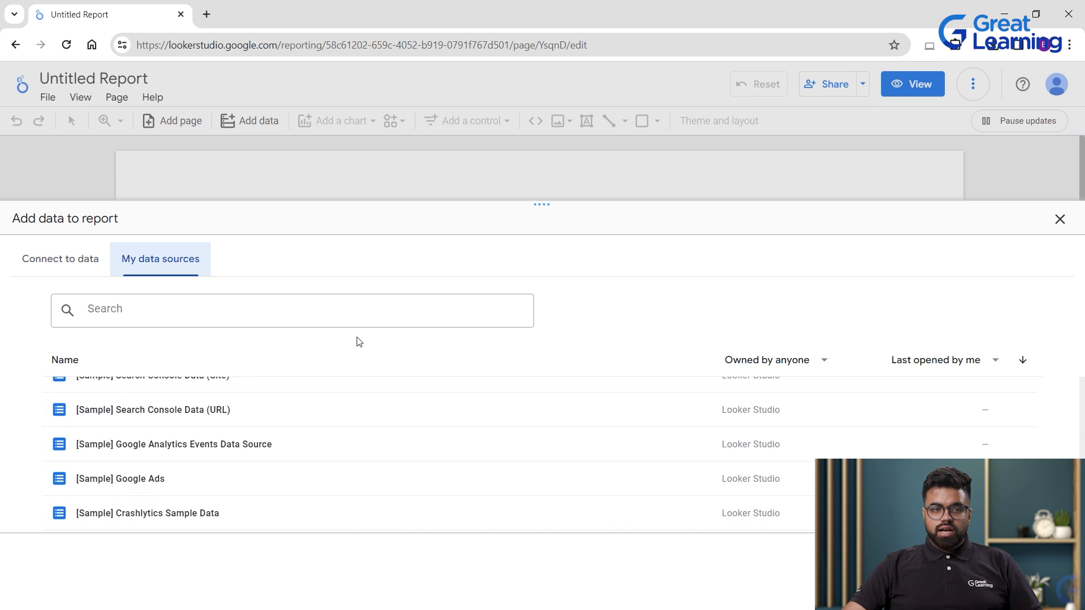
scroll(141, 452, "up", 5)
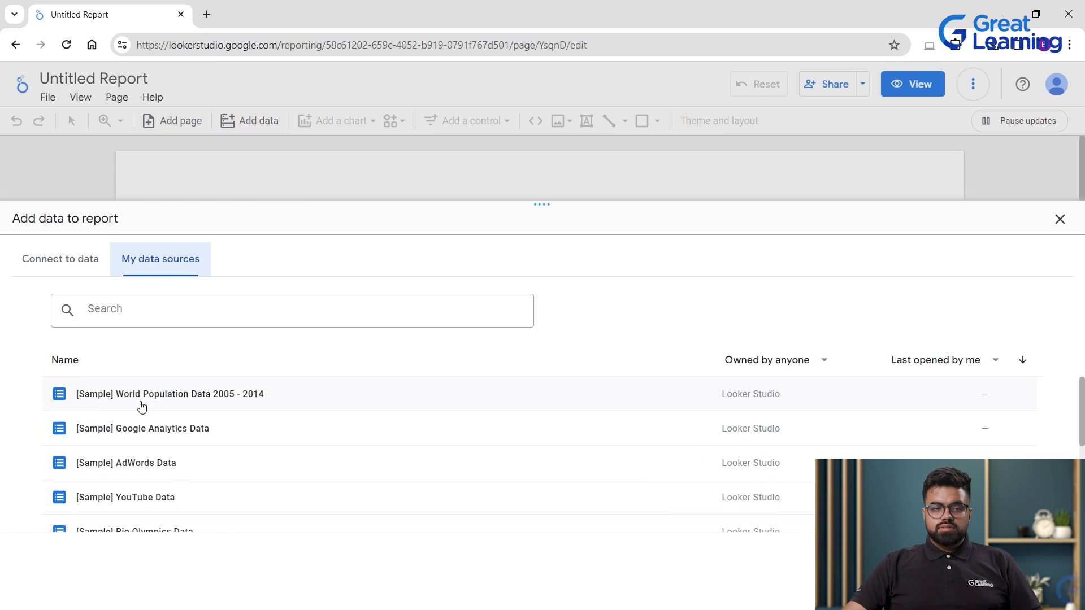
scroll(274, 441, "down", 5)
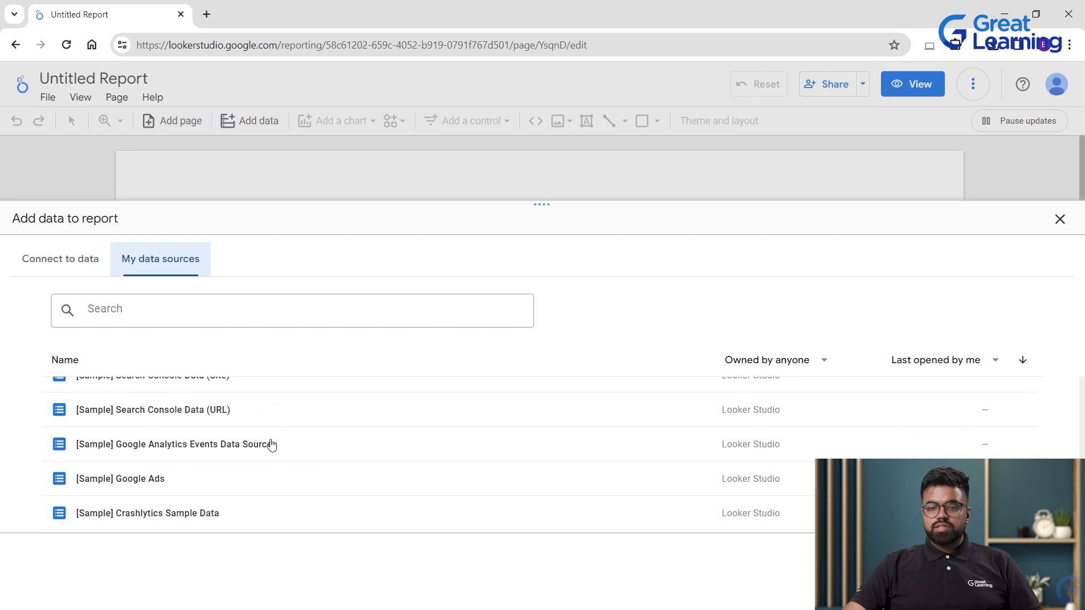
scroll(762, 435, "up", 5)
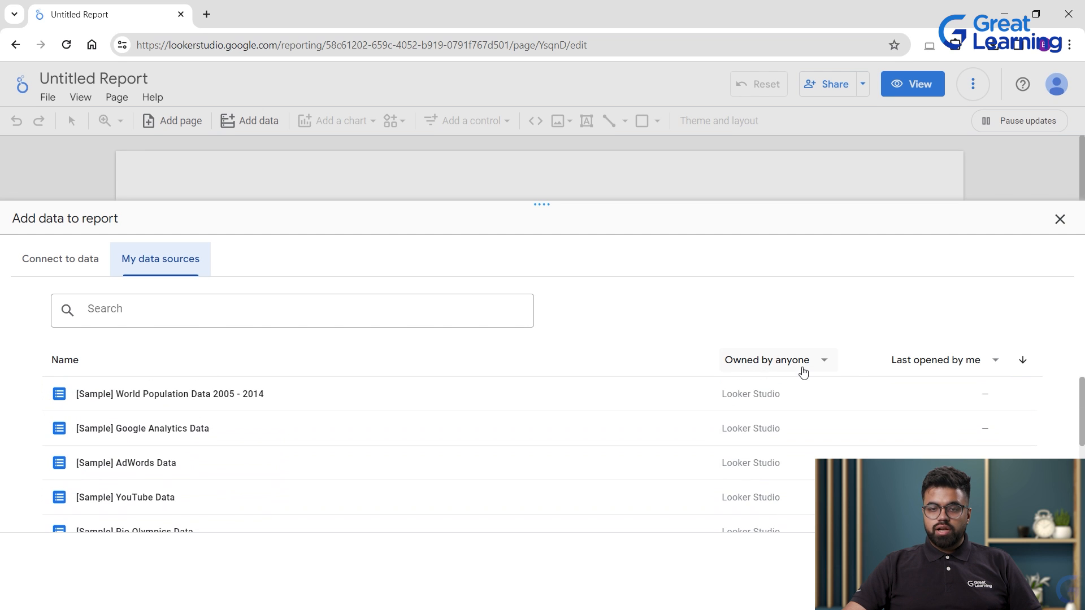
left_click(801, 364)
left_click(774, 431)
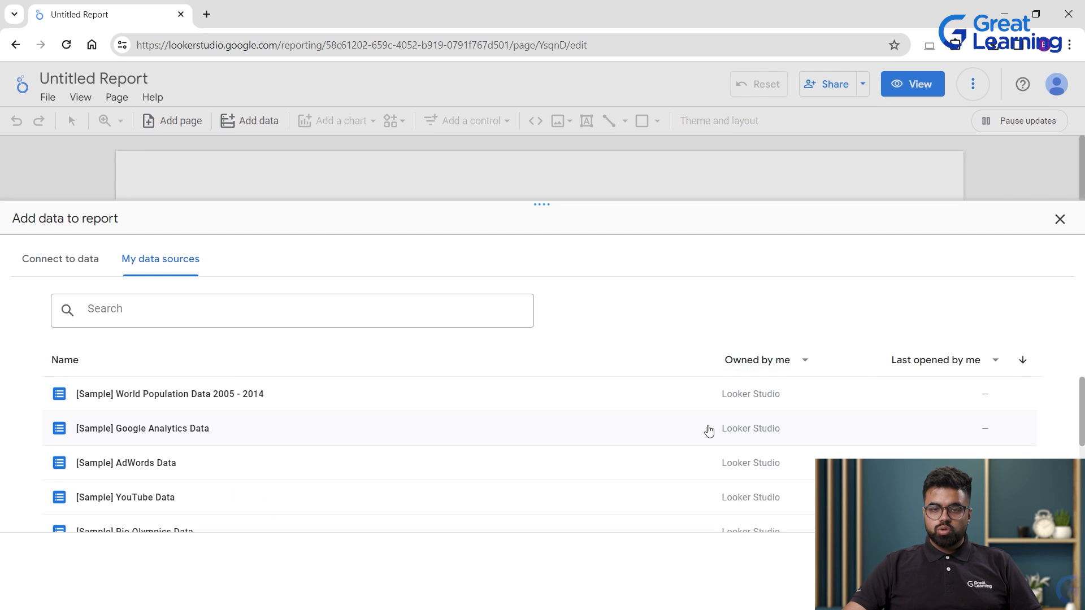
scroll(709, 432, "down", 5)
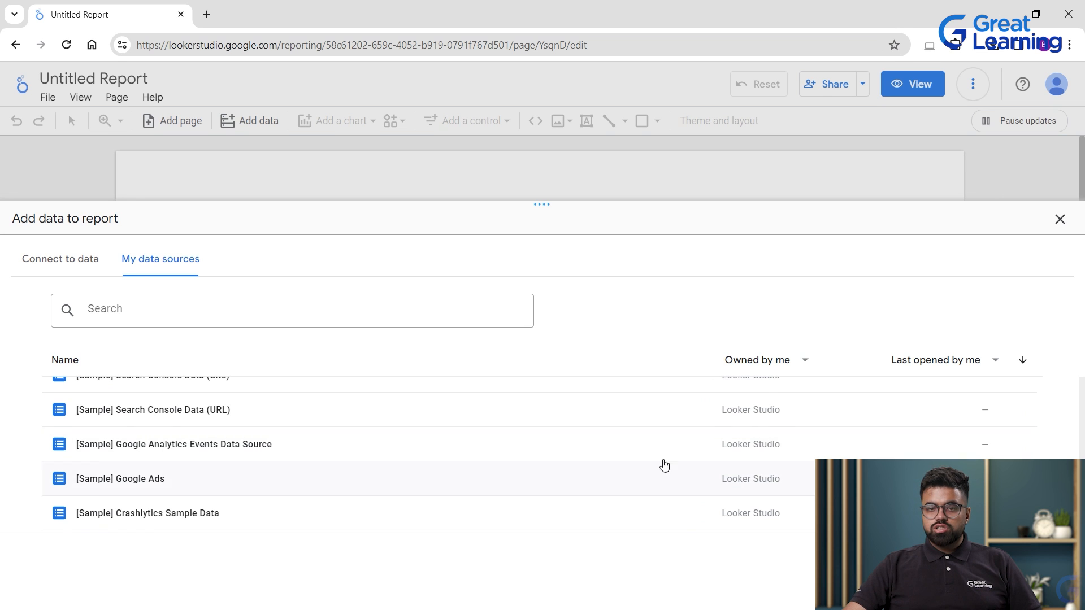
scroll(665, 464, "up", 5)
Cycle the owner filter through shared with me, owned by me, ending on owned by anyone.
left_click(751, 361)
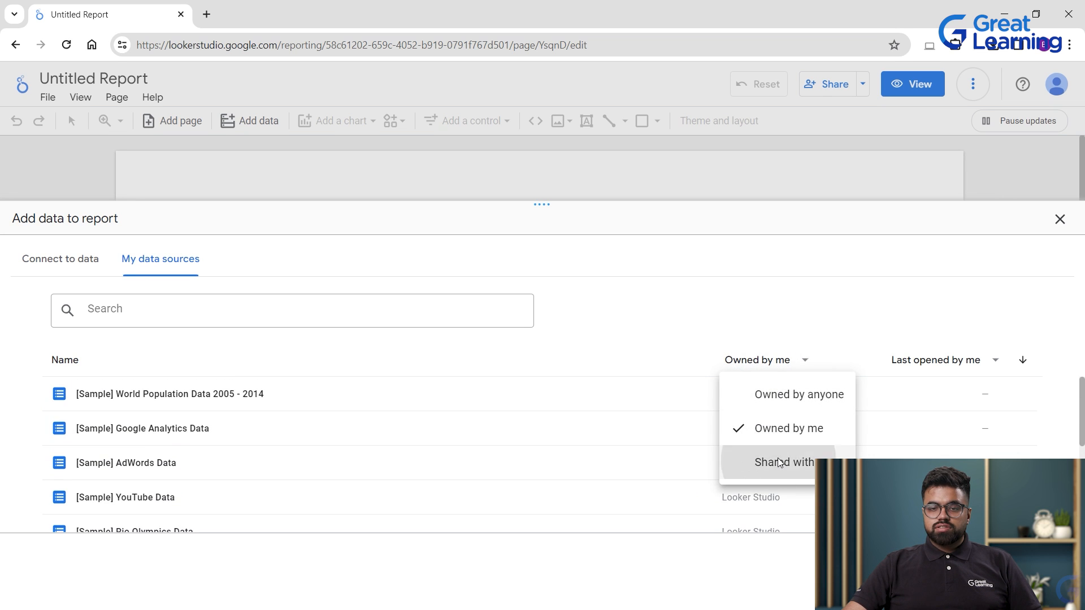
left_click(780, 464)
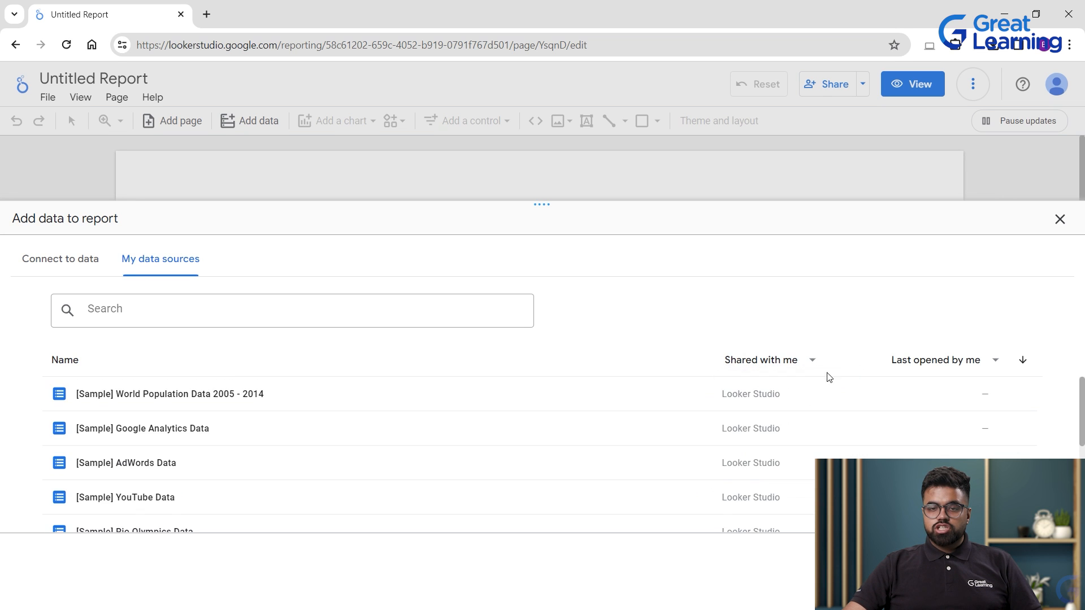
left_click(742, 362)
left_click(757, 393)
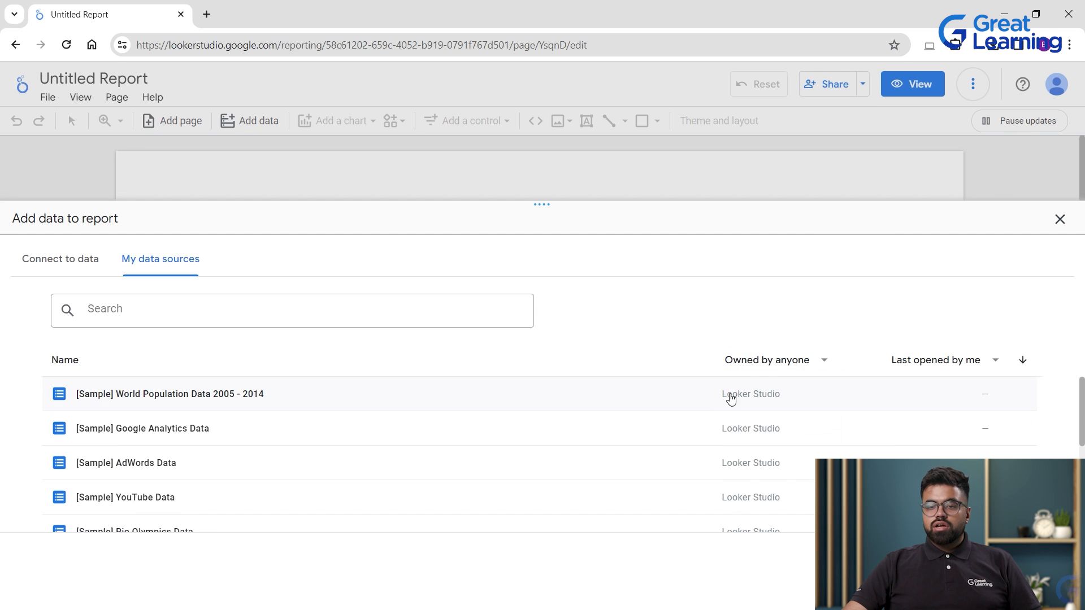
left_click(744, 364)
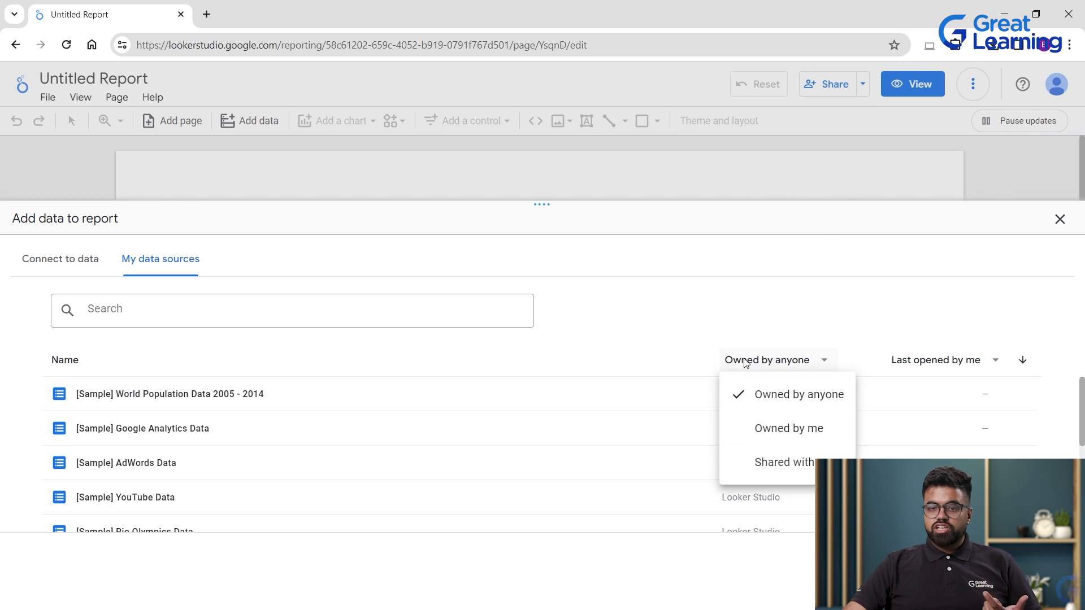
left_click(779, 462)
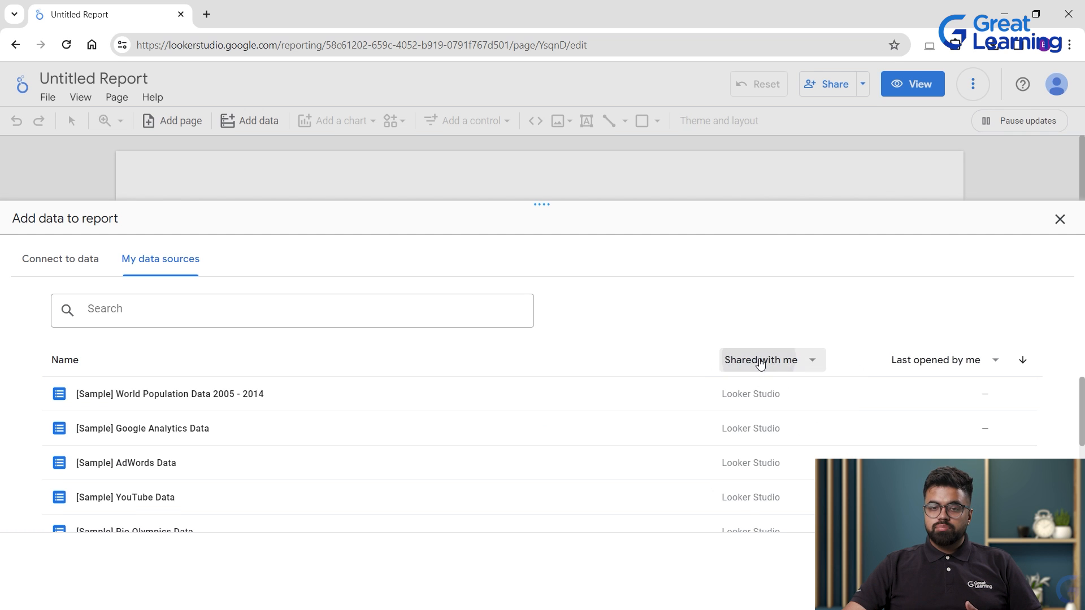
left_click(761, 364)
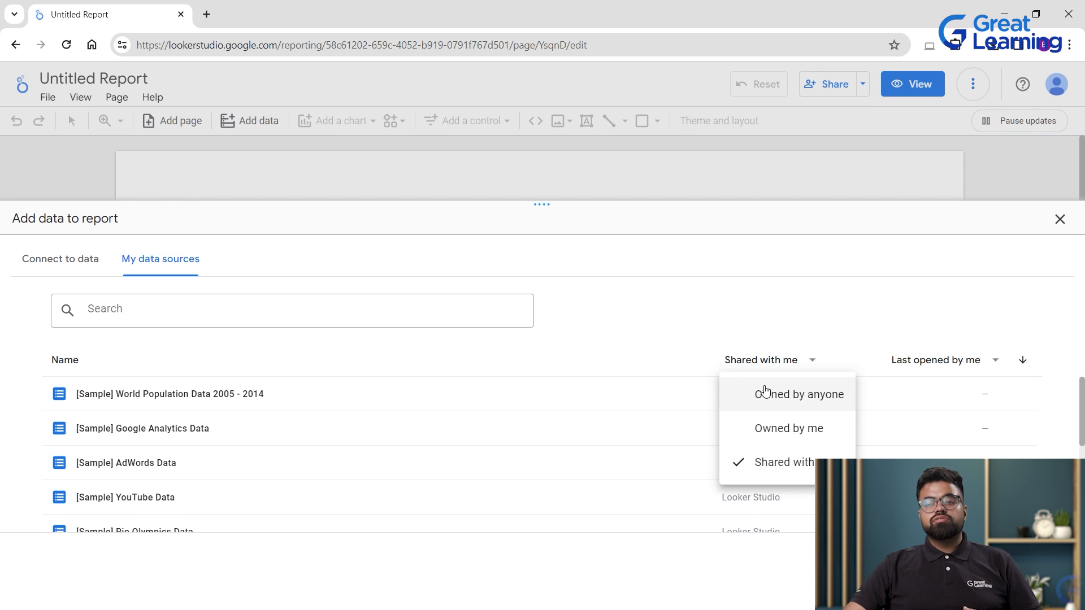
left_click(778, 437)
left_click(737, 360)
left_click(754, 392)
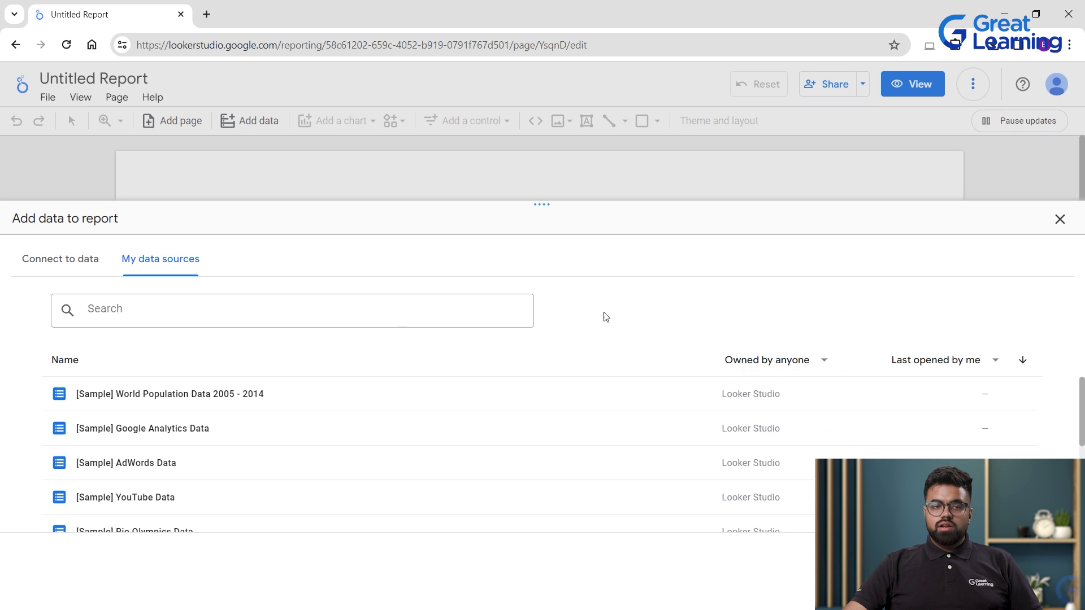
Return to the Connect to data gallery of Google connectors.
scroll(364, 446, "down", 5)
scroll(365, 448, "up", 5)
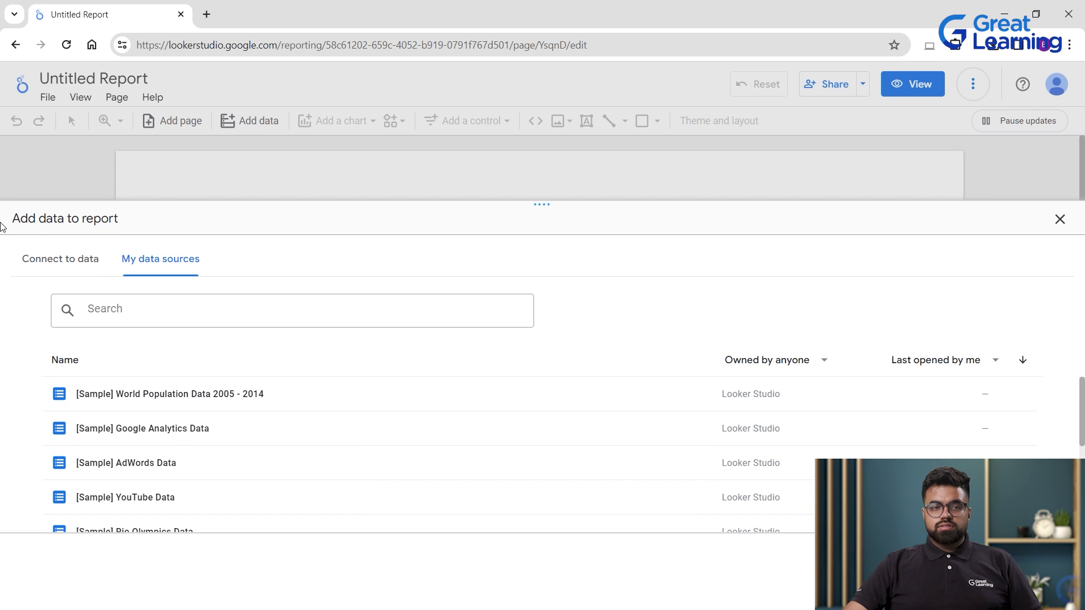
left_click(79, 256)
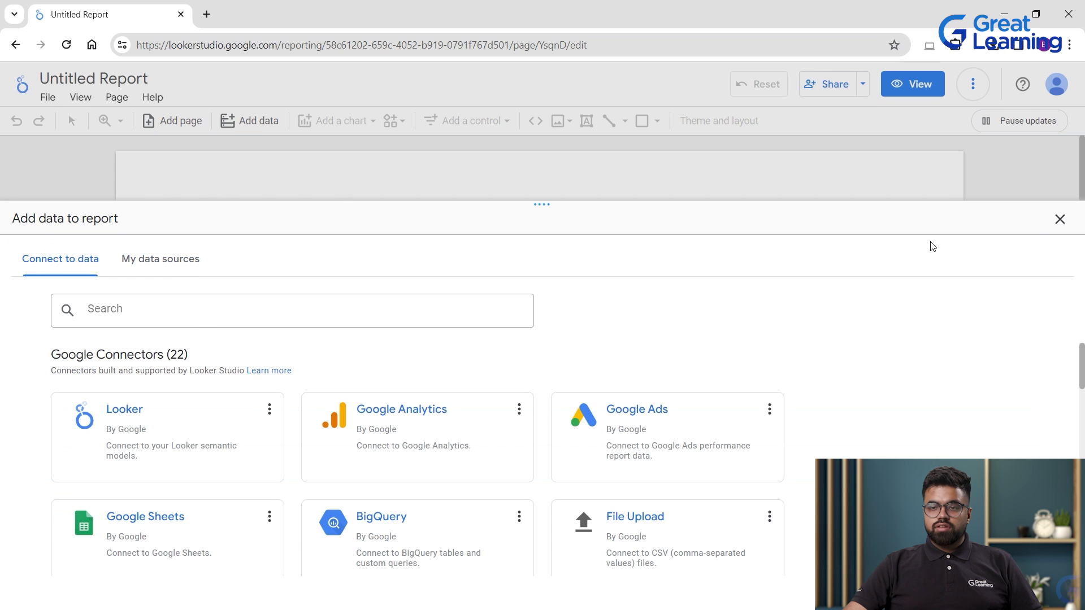
Close the Add data panel and look through the File and View menus.
left_click(1059, 220)
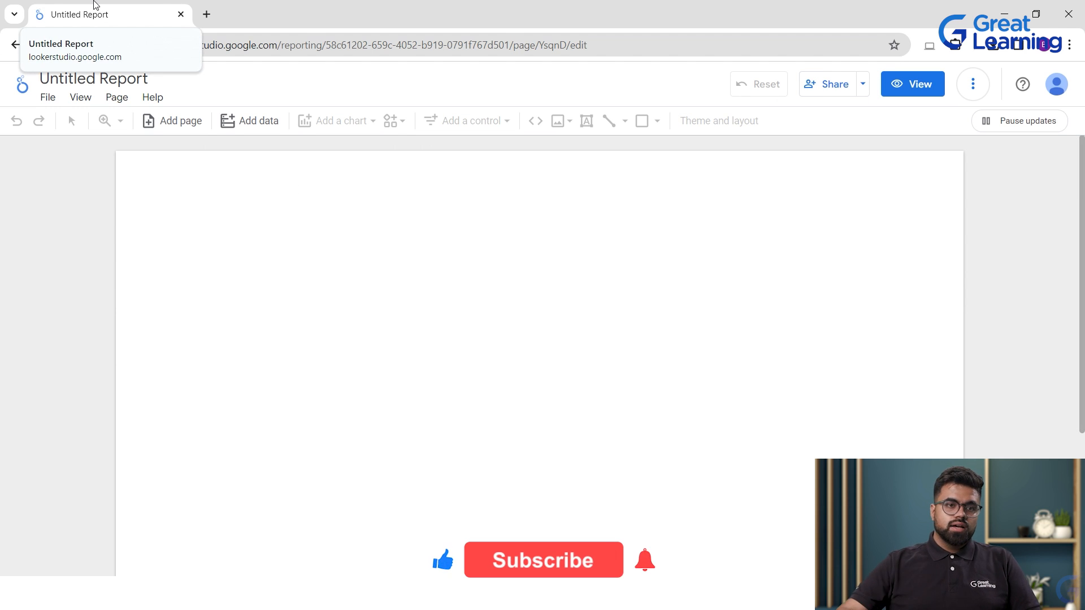
left_click(48, 98)
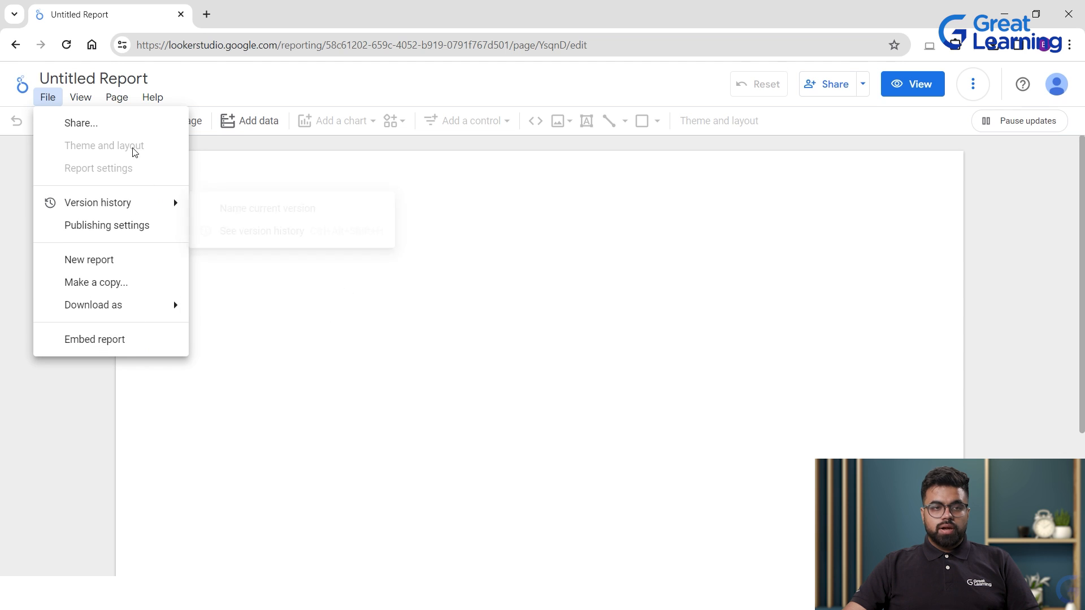
left_click(81, 104)
left_click(81, 99)
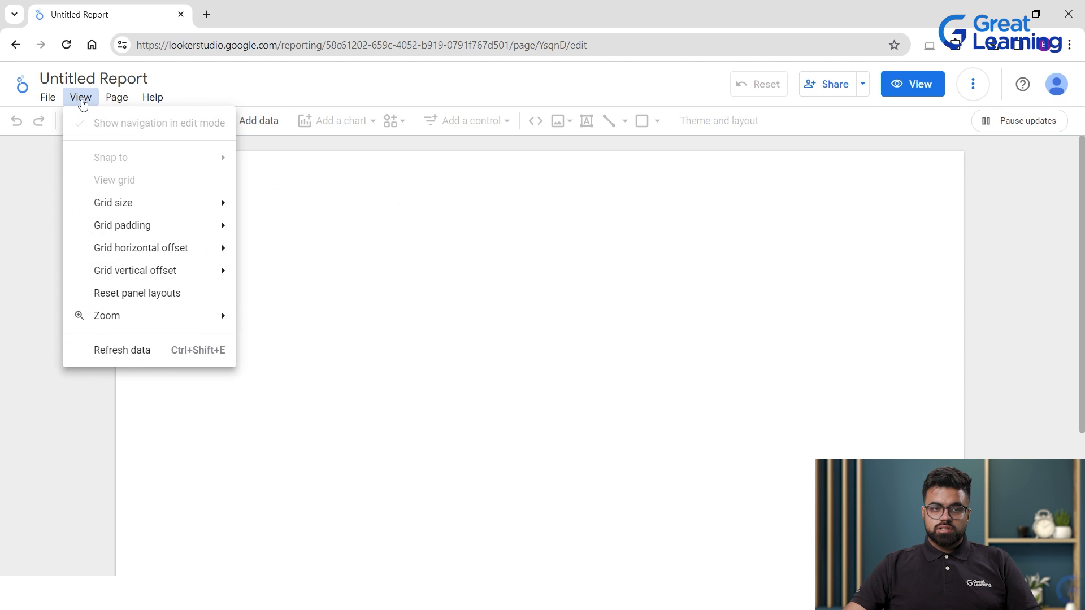
Look through the Page and Help menus, then dismiss them.
mouse_move(143, 207)
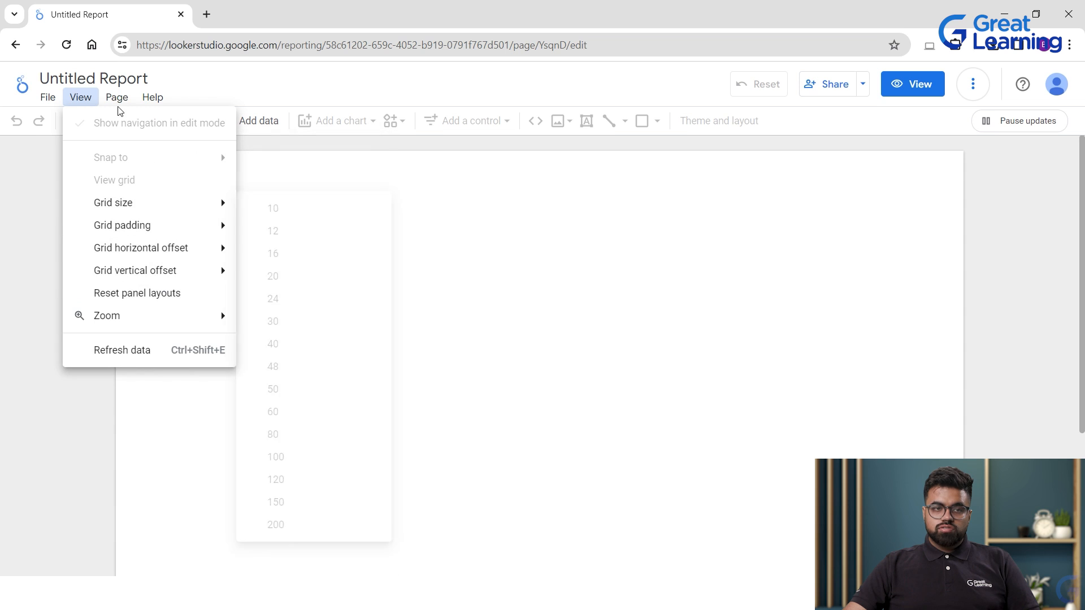
left_click(115, 100)
left_click(116, 98)
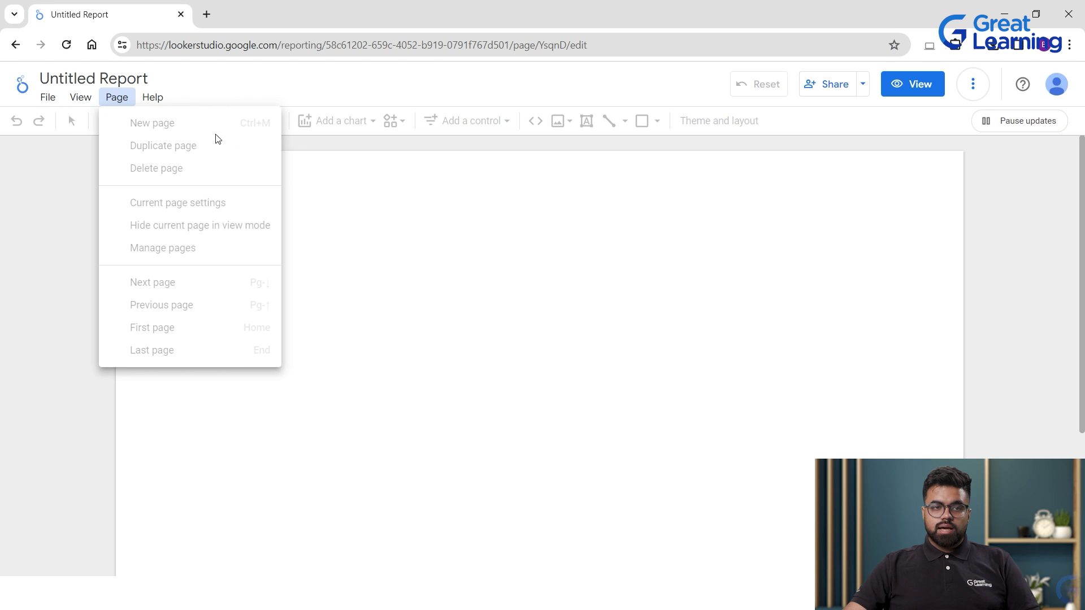
left_click(151, 99)
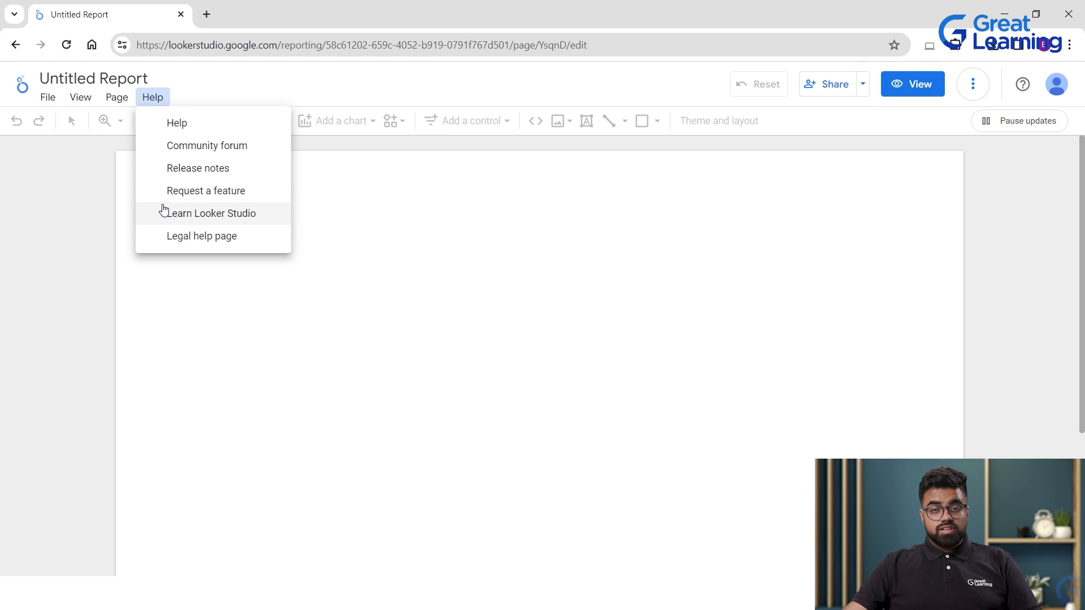
left_click(356, 185)
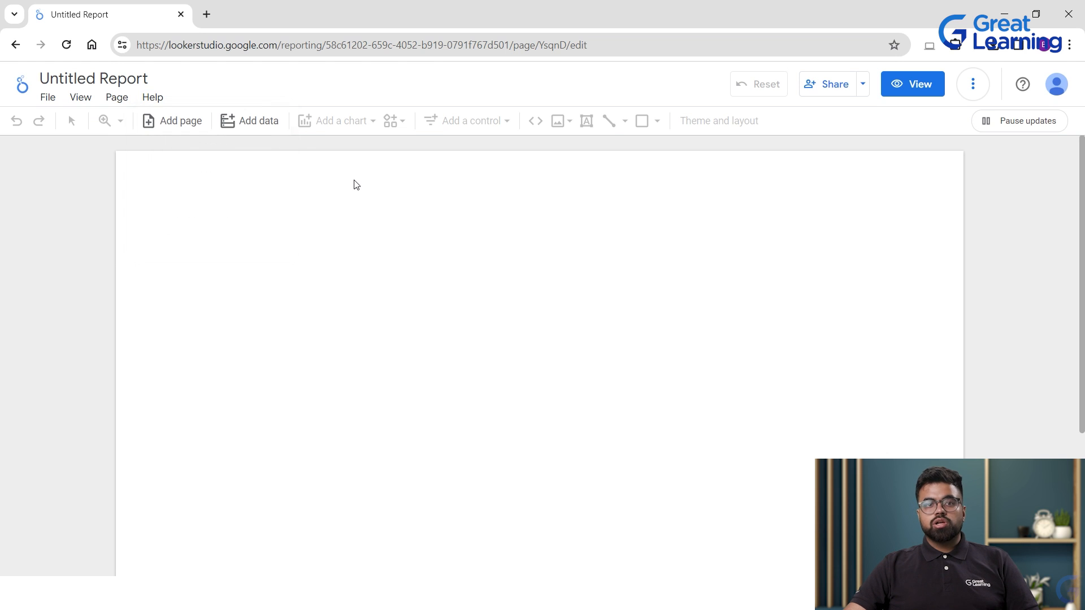
left_click(153, 97)
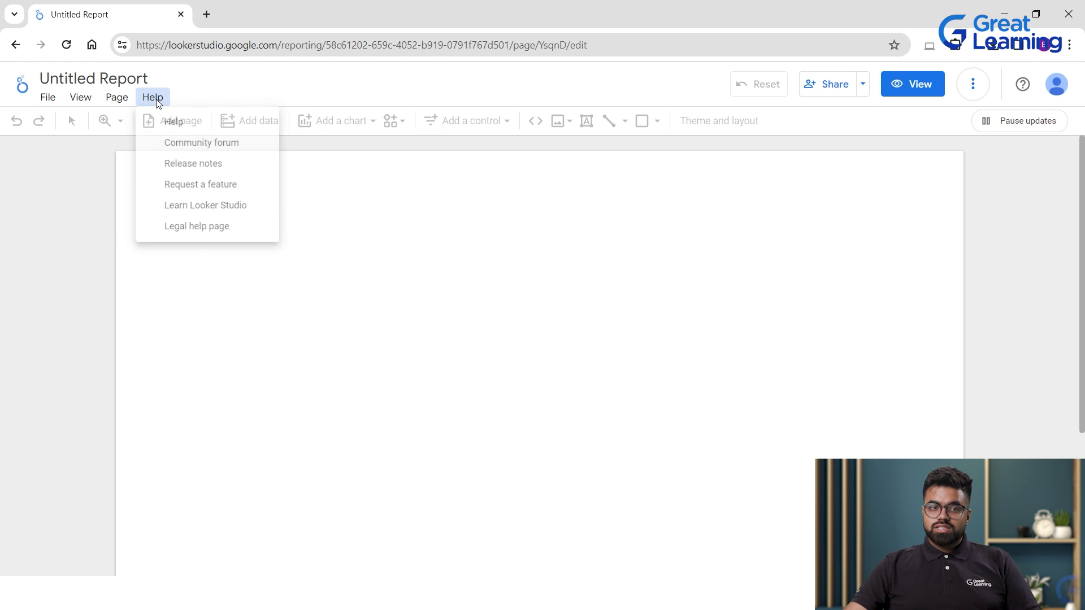
left_click(419, 214)
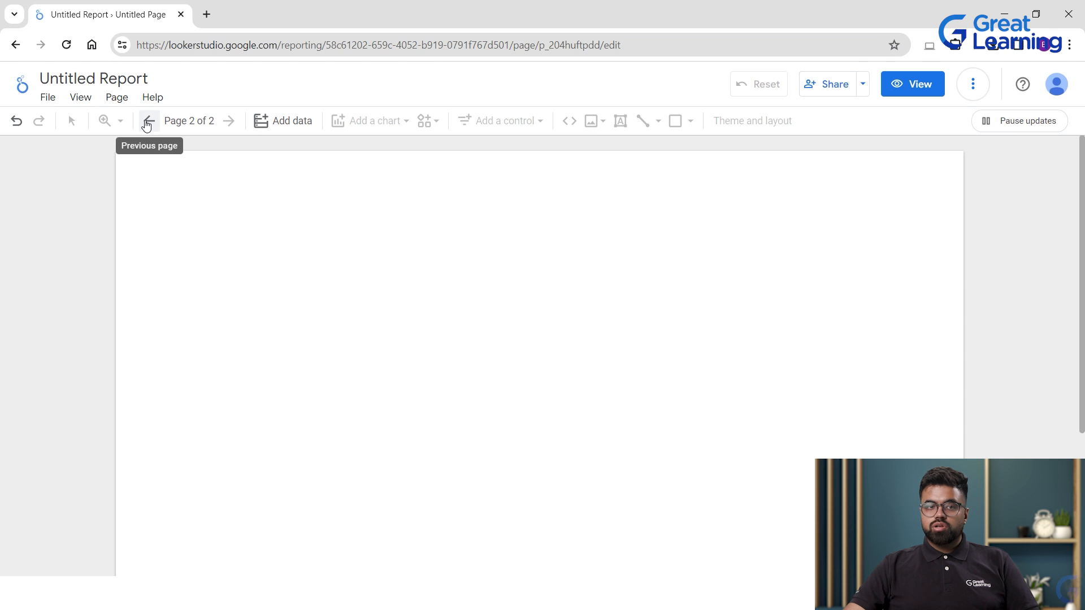
Flip between page 1 and page 2, ending on page 1 of 2.
left_click(147, 125)
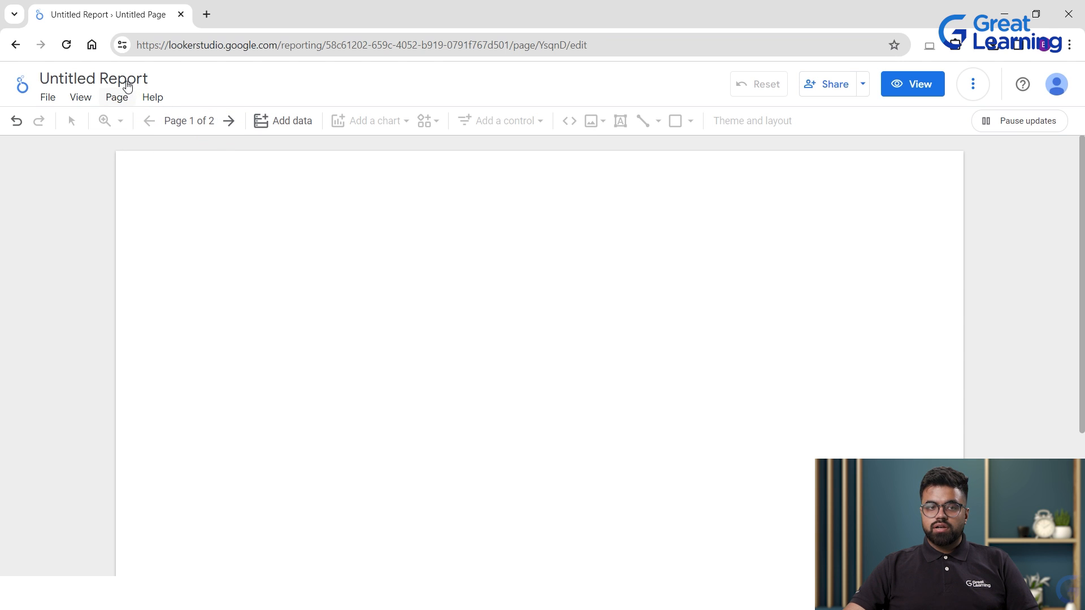
left_click(228, 121)
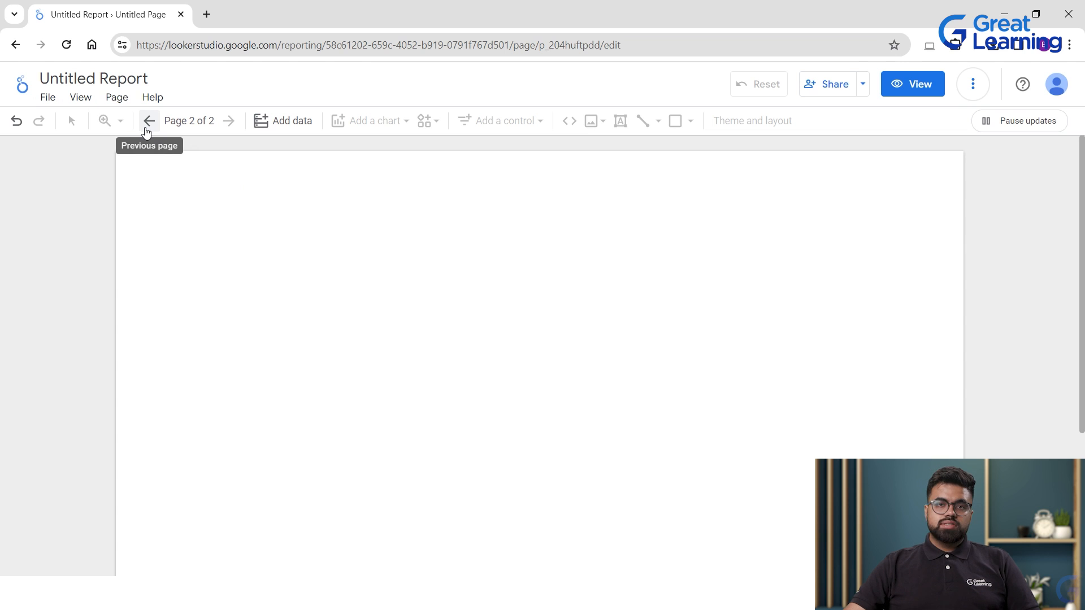
left_click(148, 131)
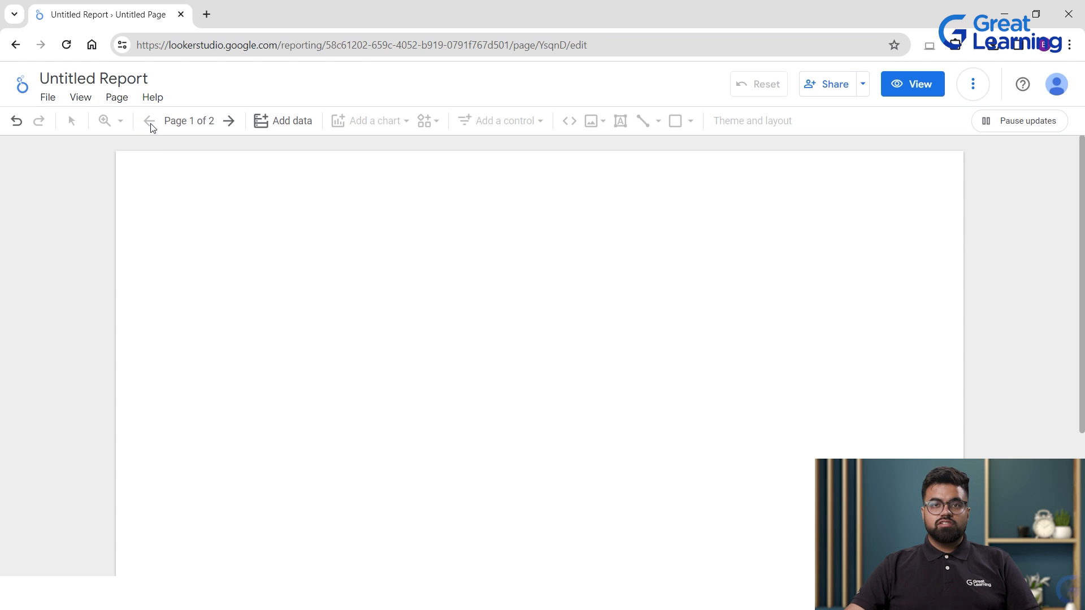
left_click(229, 120)
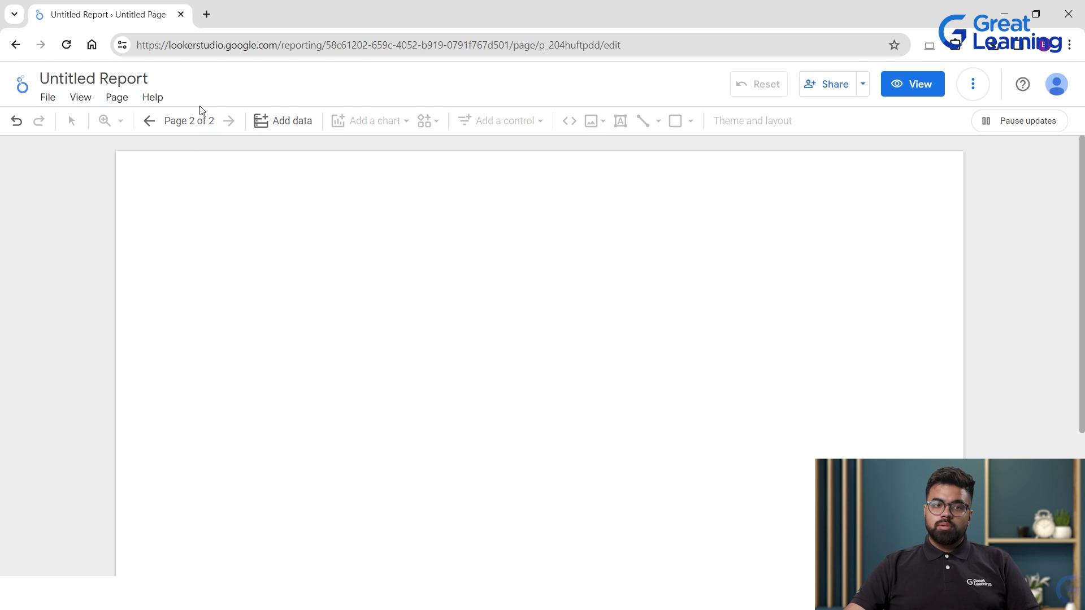
left_click(148, 121)
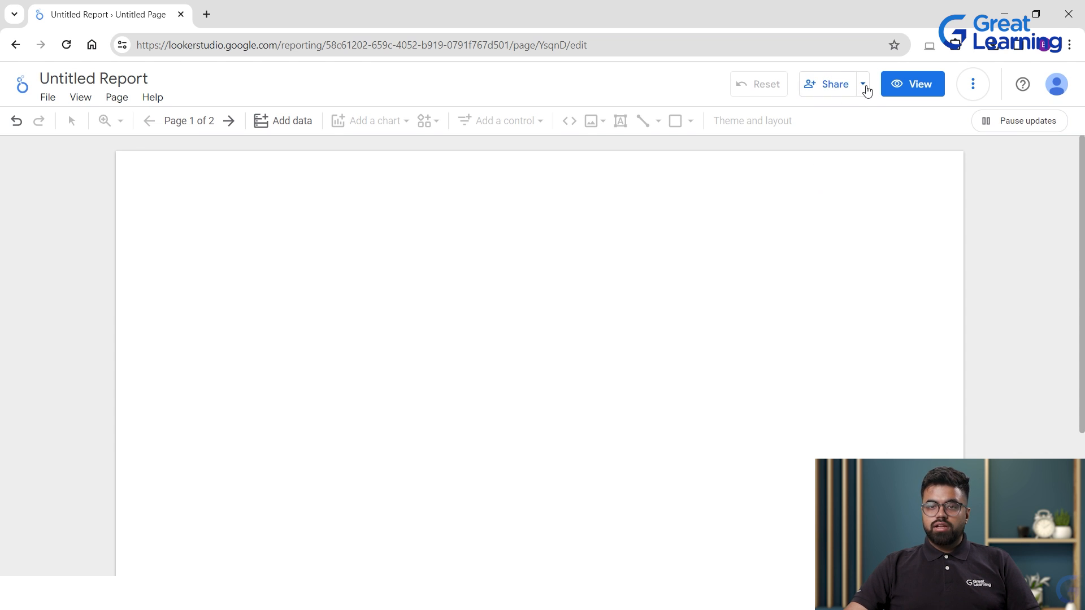
Look at the Share options and the More options menu, then dismiss it.
left_click(864, 86)
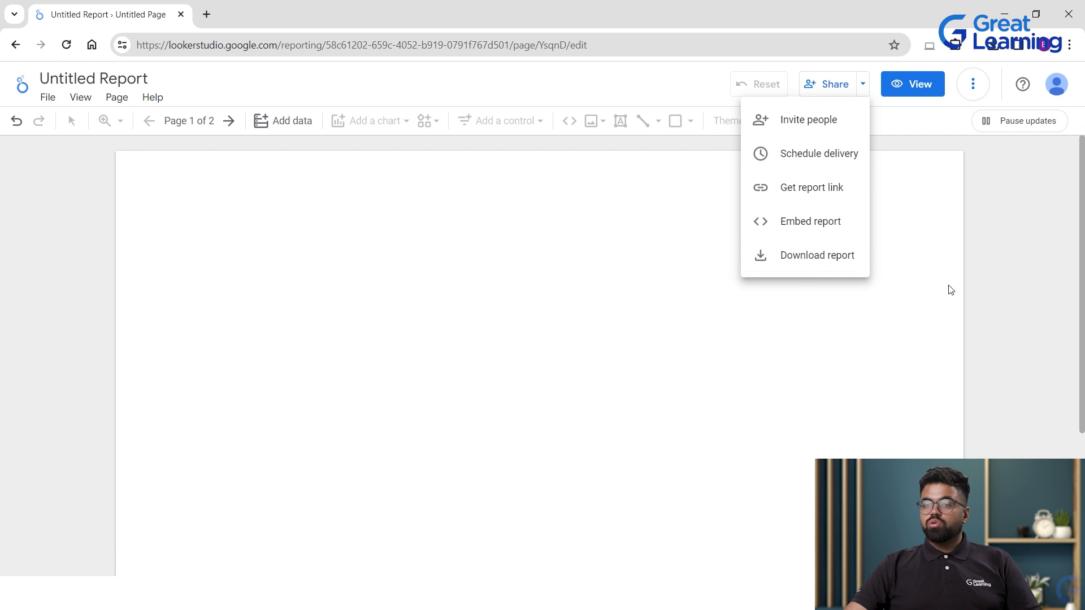
left_click(936, 348)
left_click(972, 84)
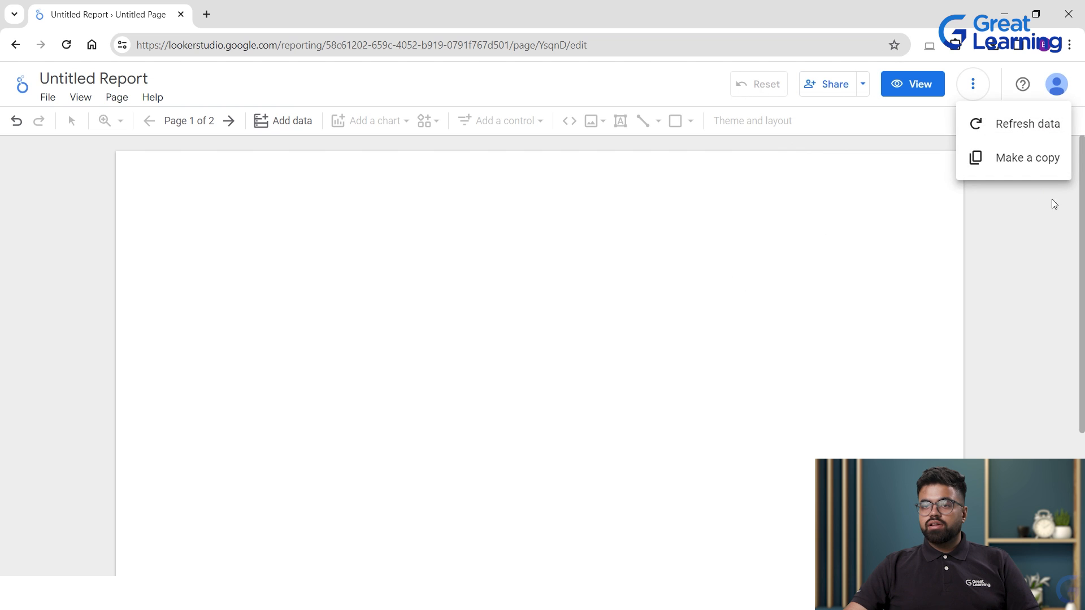
left_click(984, 272)
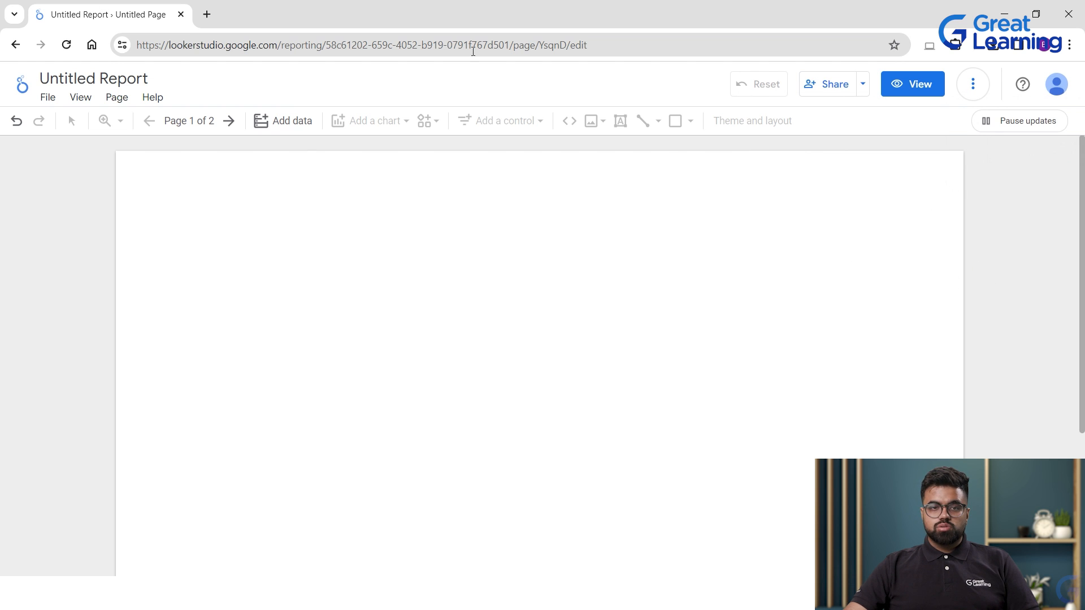
Add [Sample] YouTube Data from My data sources and confirm adding it to the report.
left_click(292, 119)
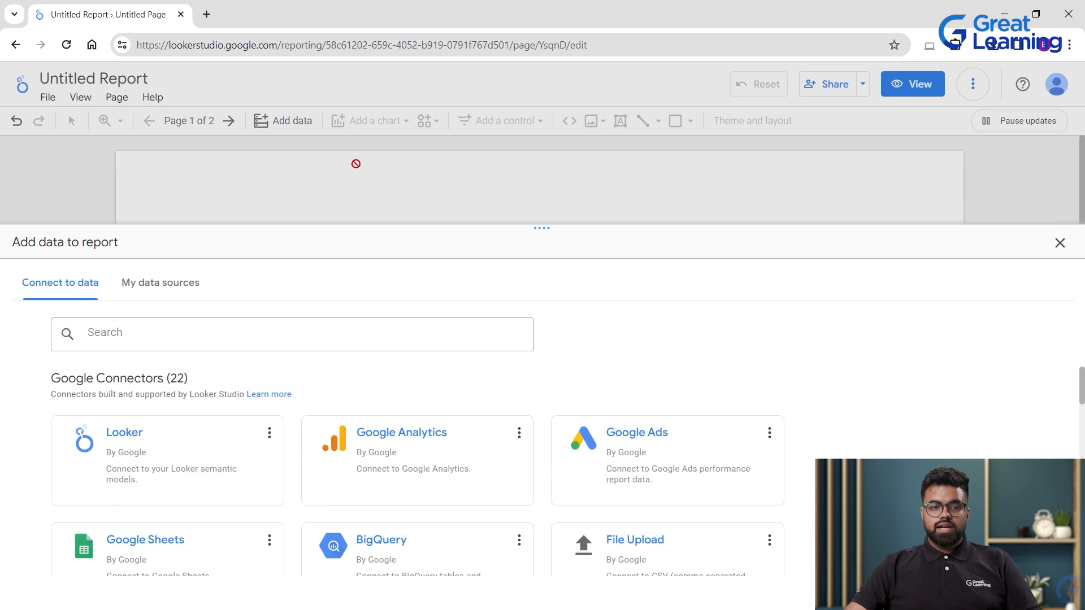
left_click(154, 259)
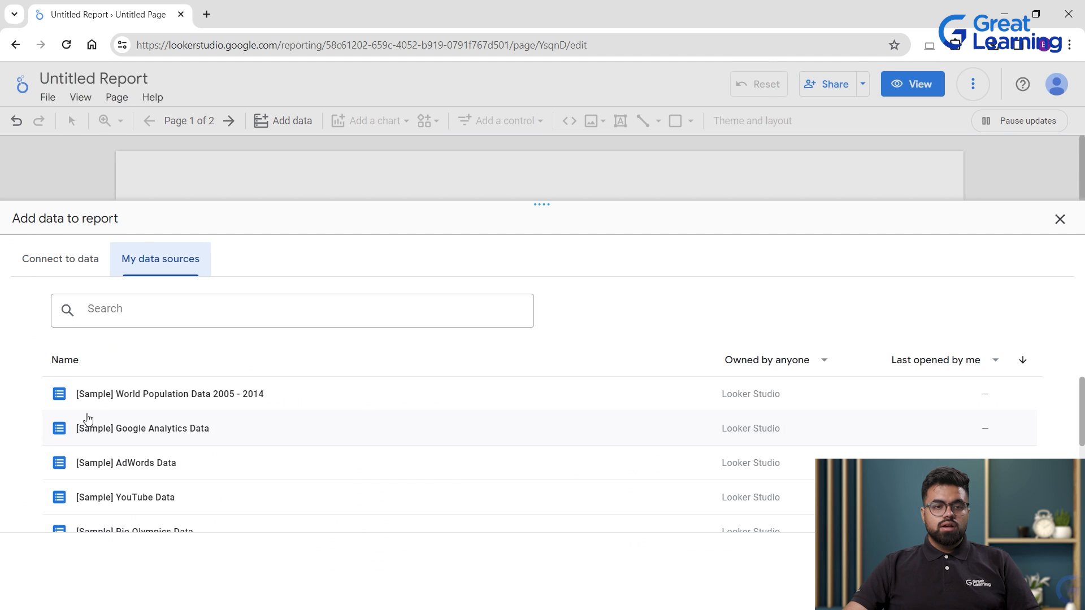
scroll(181, 405, "down", 1)
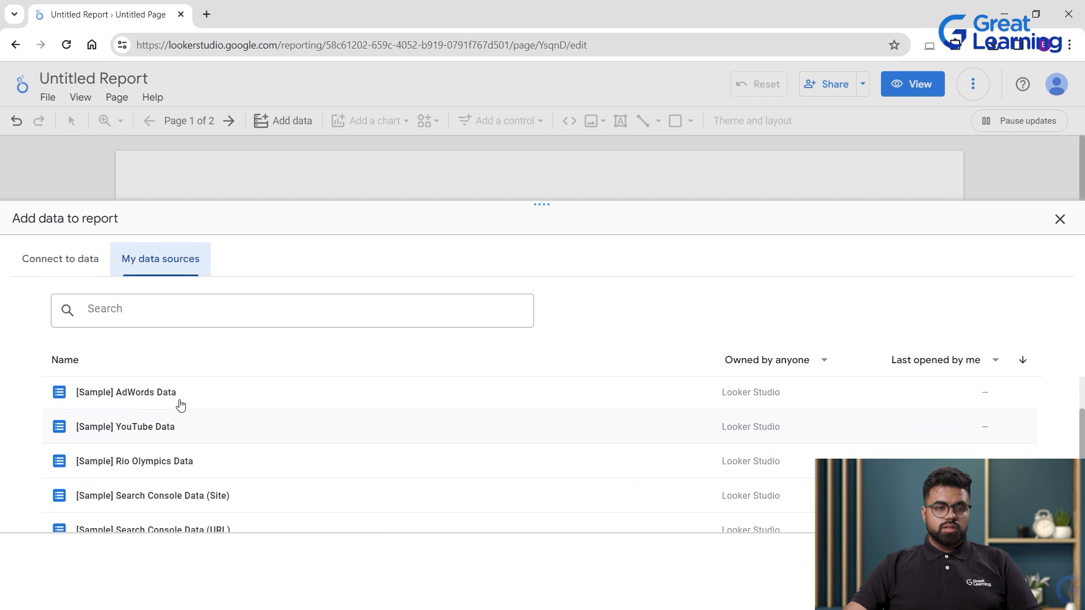
left_click(156, 430)
left_click(1040, 571)
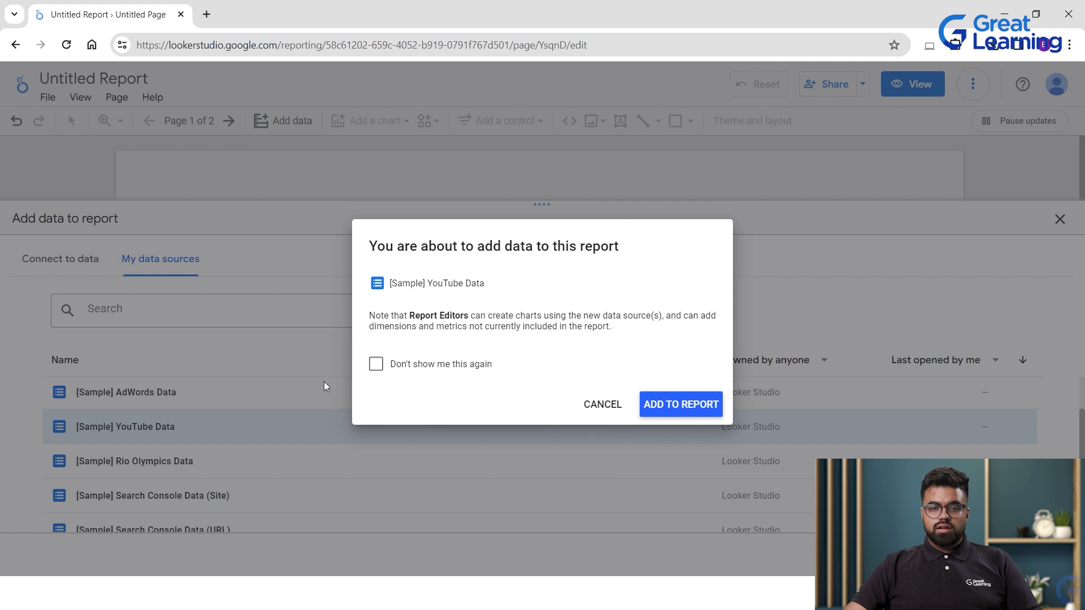
left_click(672, 402)
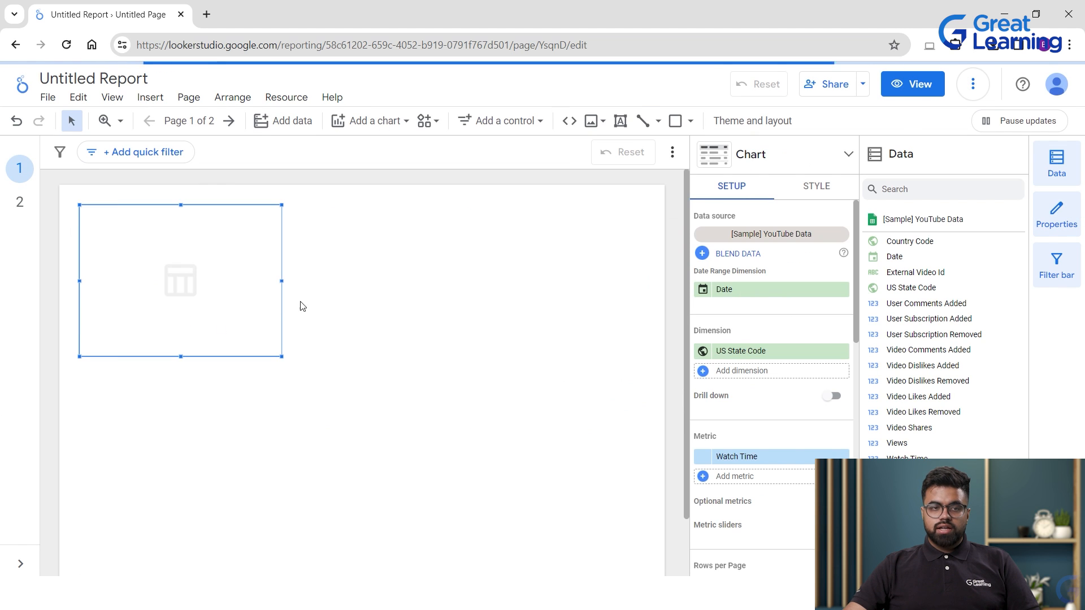
Select the table and set its dimensions to Country Code and US State Code.
left_click(158, 105)
left_click(113, 107)
left_click(188, 98)
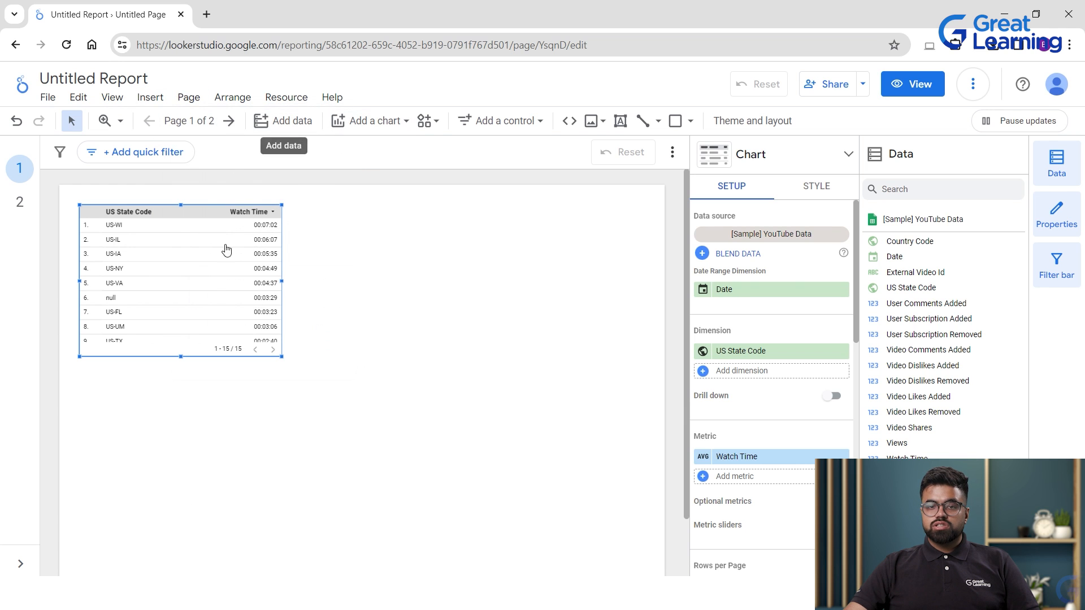
left_click(615, 302)
left_click(151, 266)
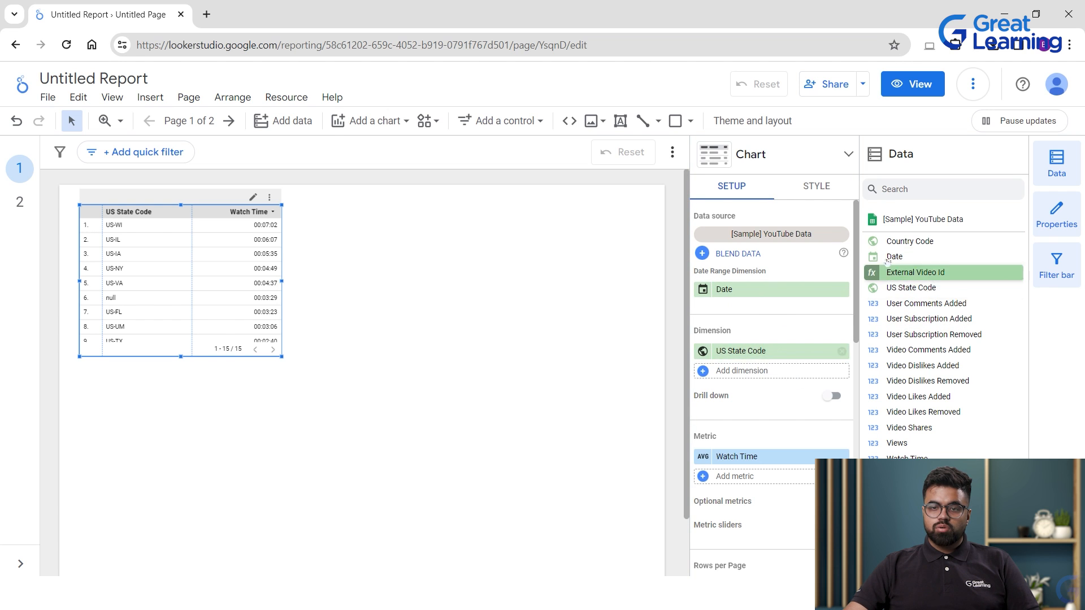
left_click_drag(904, 241, 732, 351)
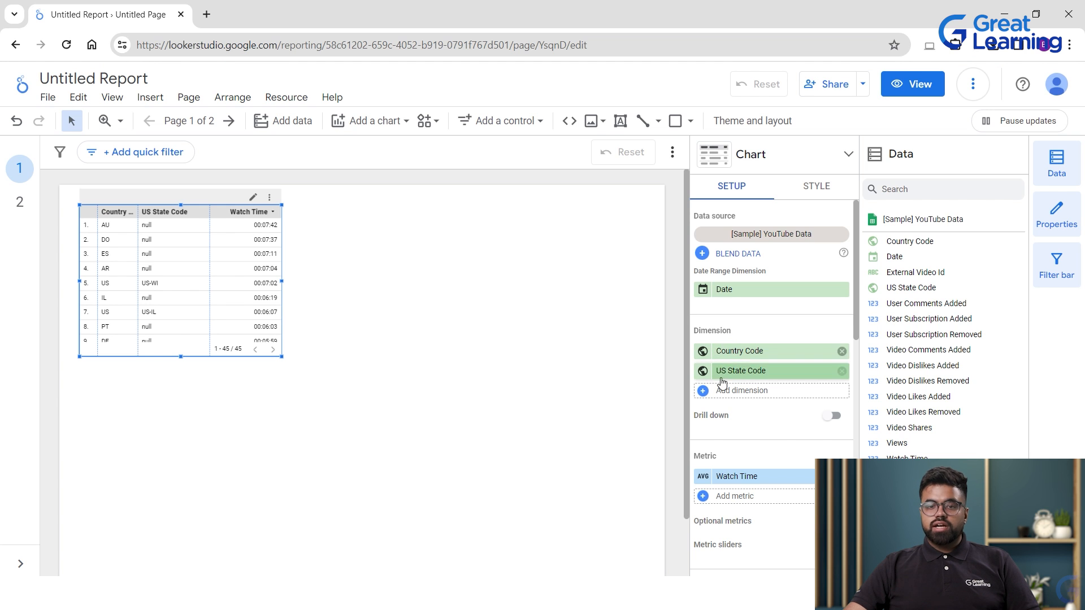
left_click_drag(730, 371, 881, 257)
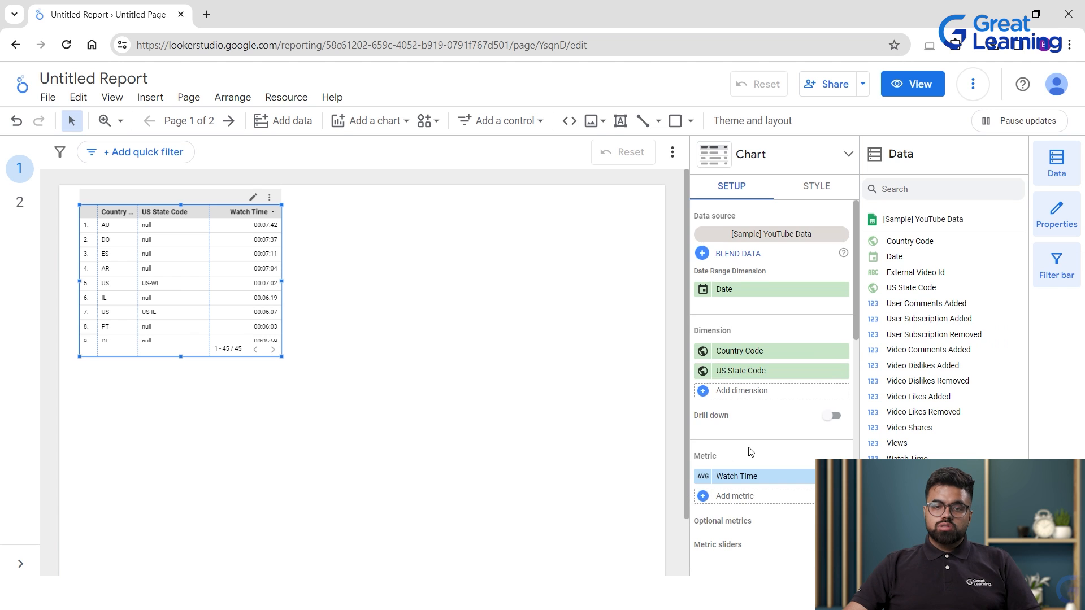
Add Video Likes Added as a metric and enlarge the table to show 17 rows.
scroll(746, 444, "down", 2)
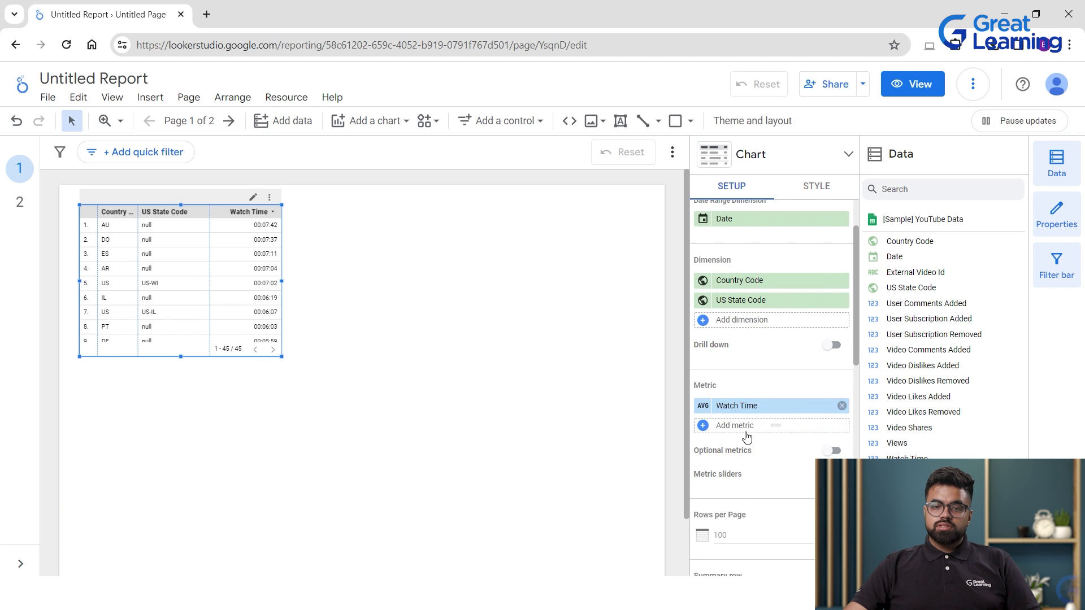
left_click(709, 427)
scroll(743, 455, "down", 5)
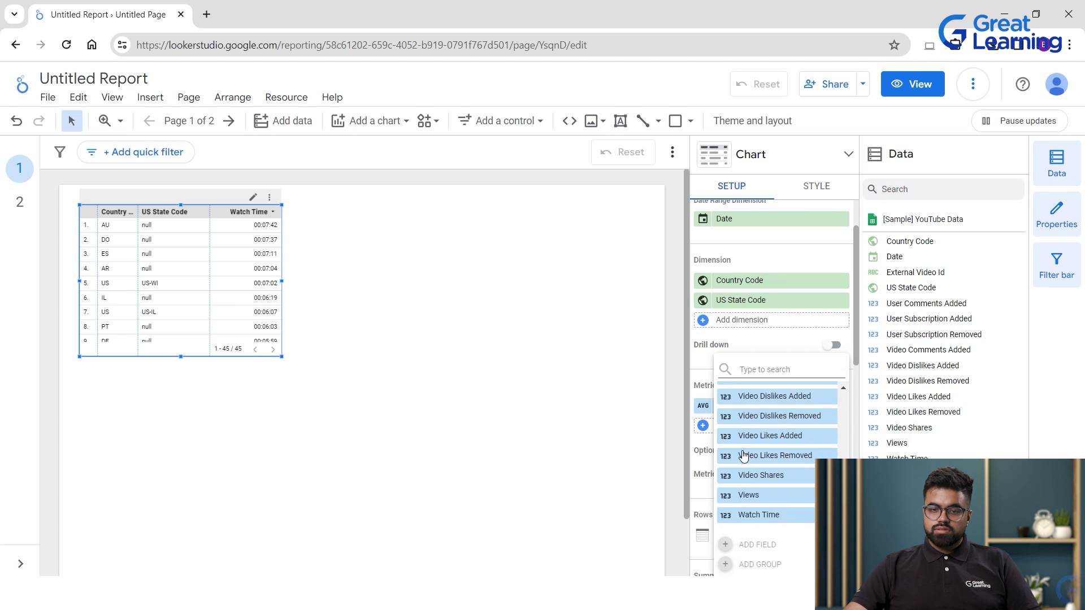
scroll(743, 455, "up", 5)
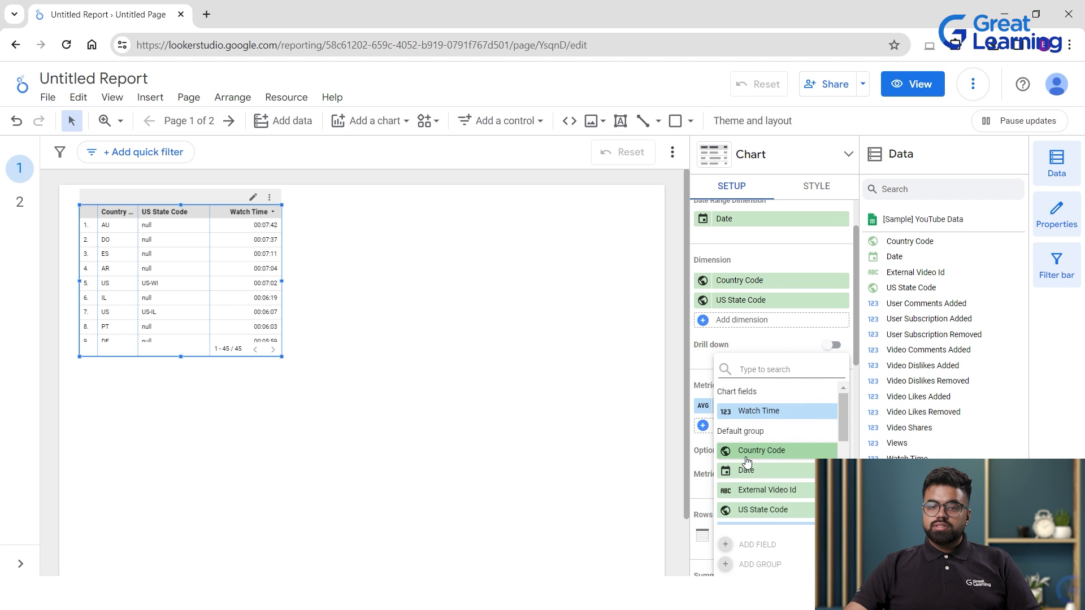
scroll(740, 452, "down", 3)
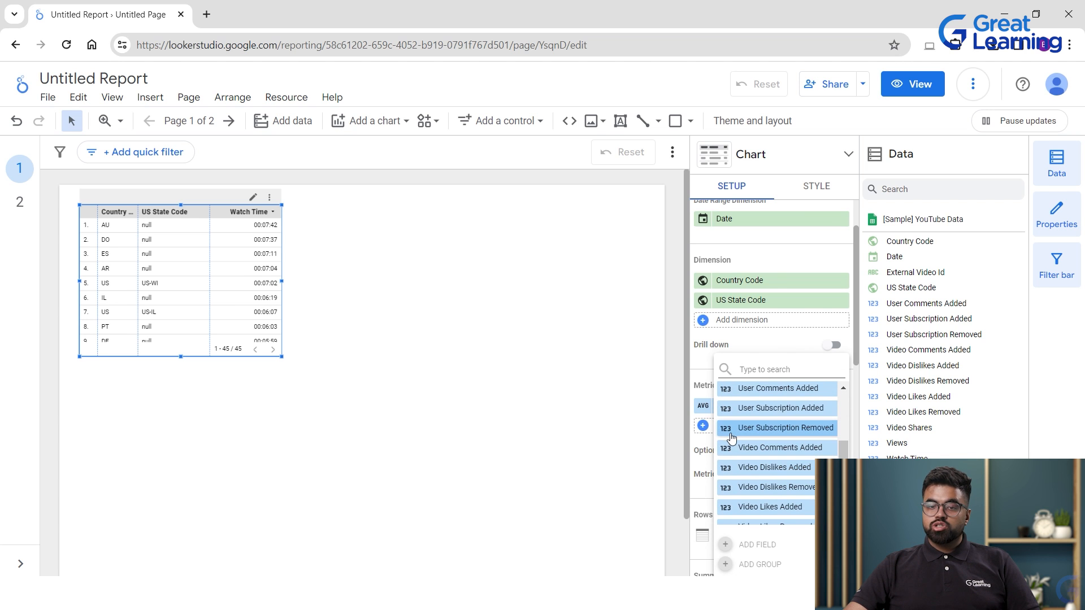
scroll(754, 443, "down", 3)
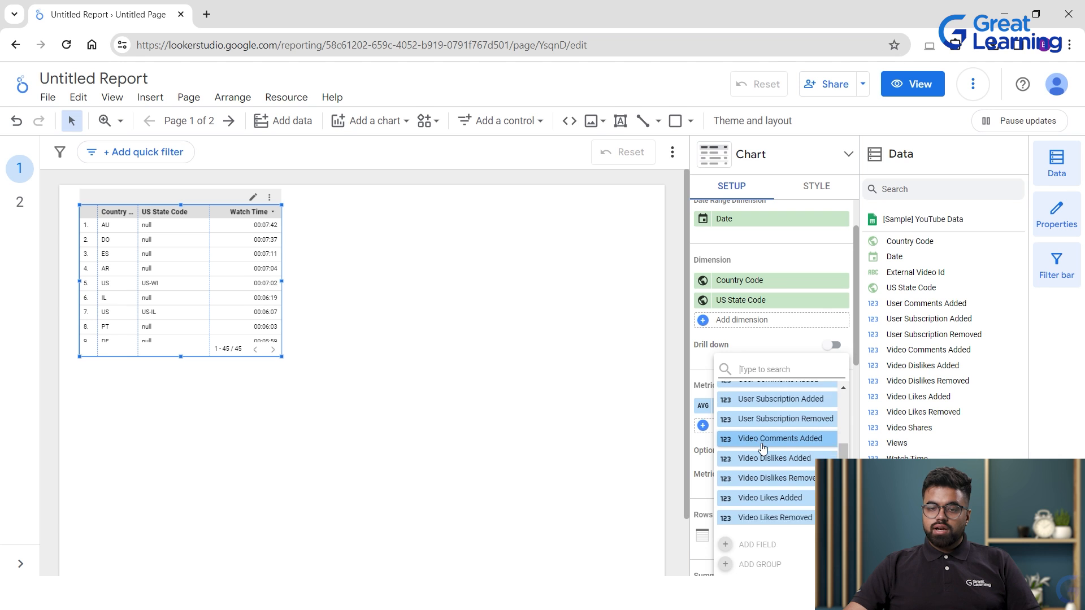
left_click(765, 441)
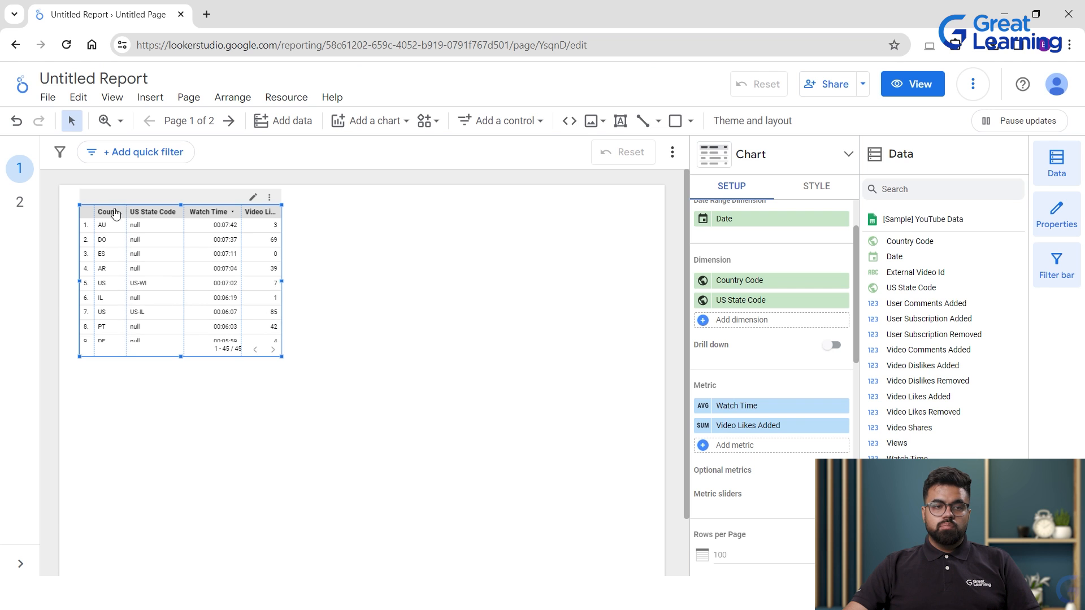
left_click_drag(282, 357, 573, 486)
left_click(622, 350)
left_click(443, 365)
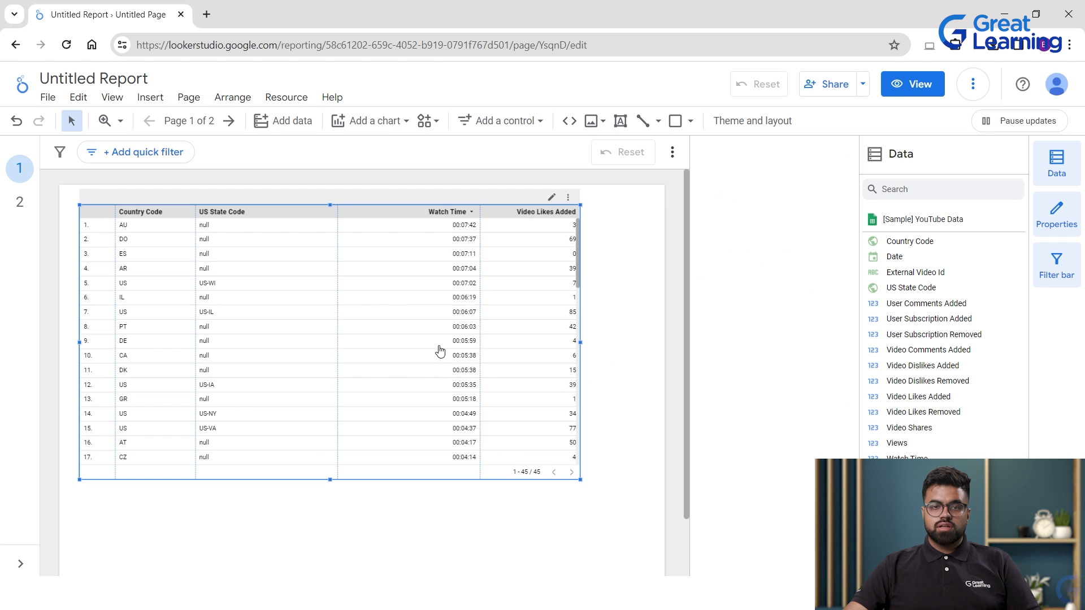
Add a Table with heatmap just below the country table.
left_click(384, 121)
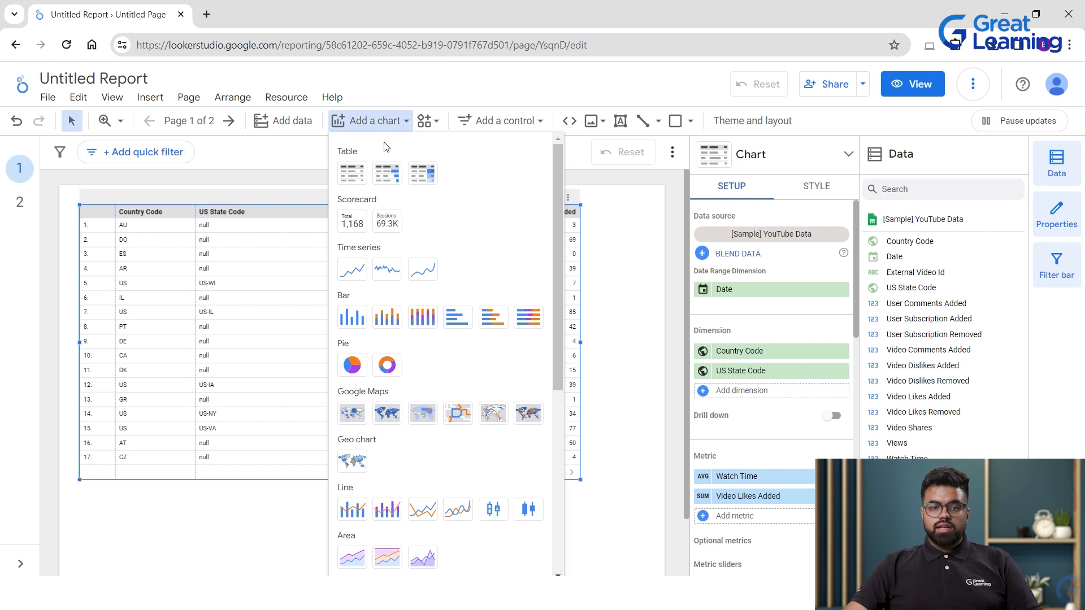
left_click(387, 173)
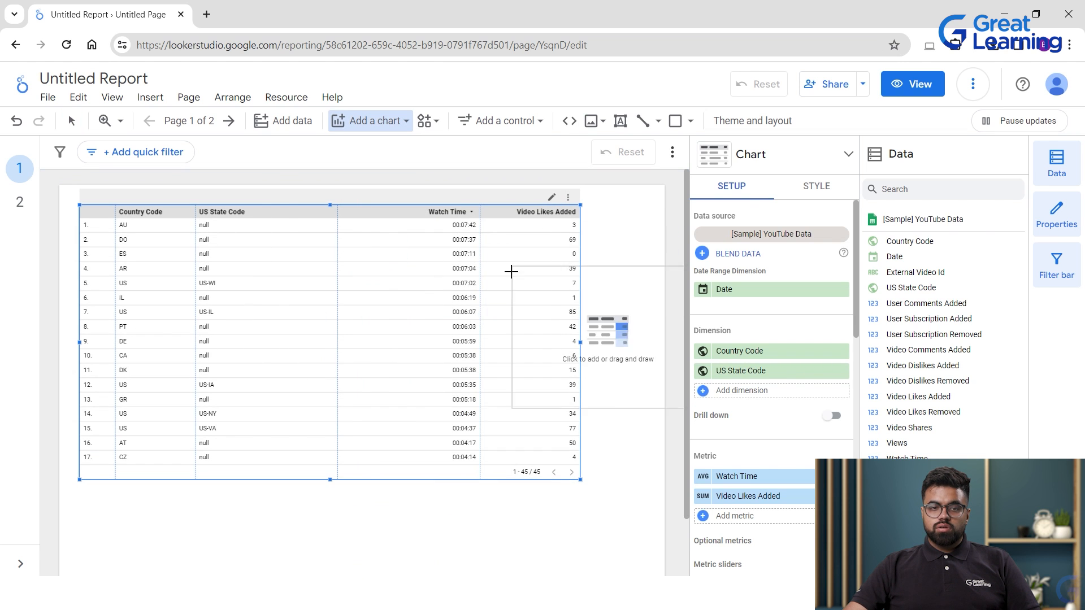
left_click(154, 513)
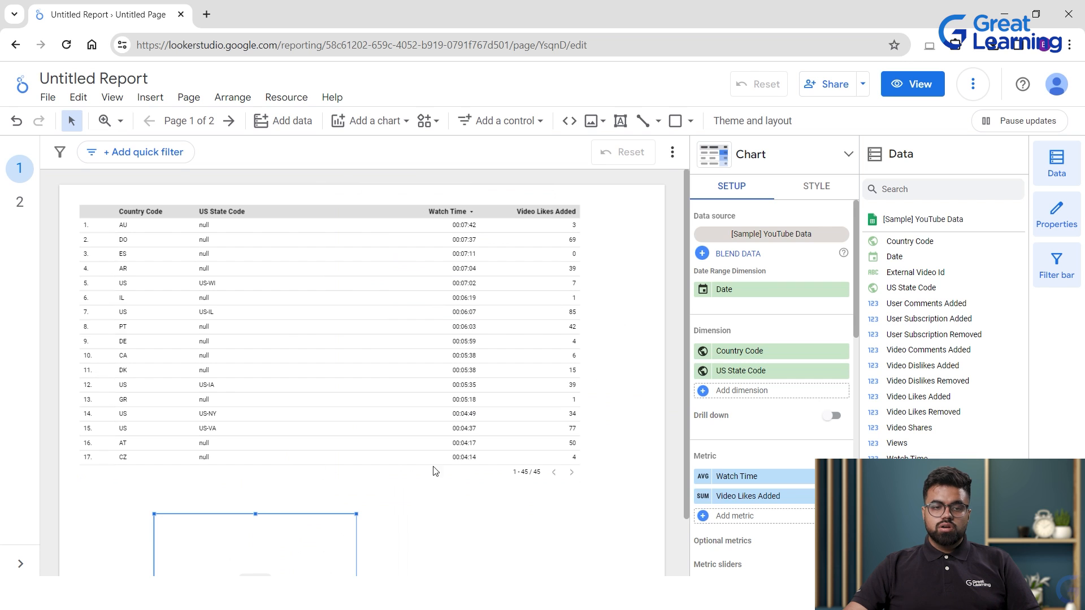
Line the heatmap table up directly under the country table.
scroll(557, 509, "down", 3)
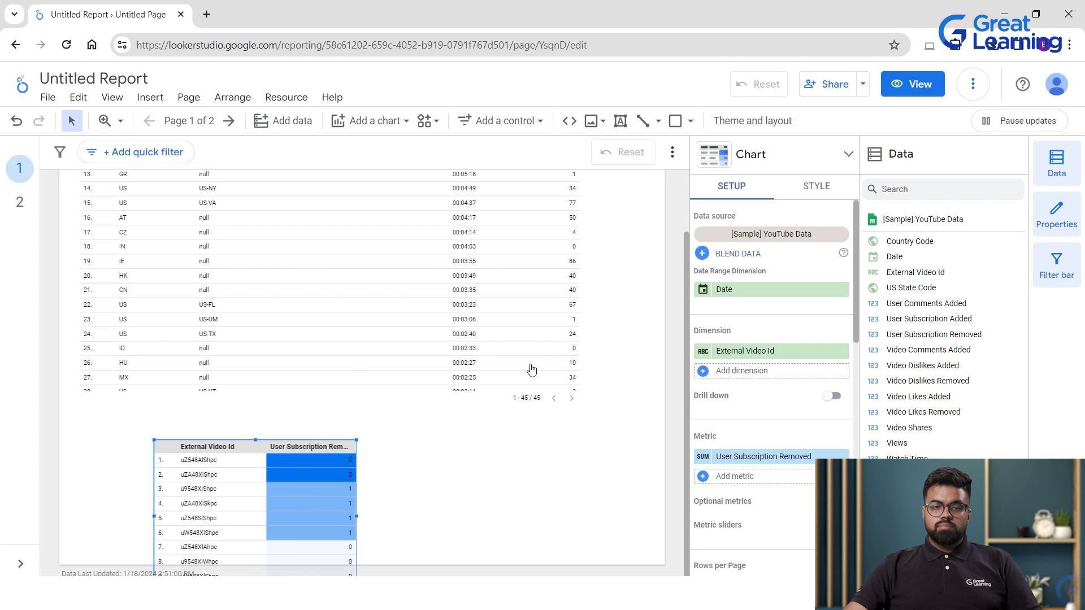
left_click(506, 480)
left_click(255, 520)
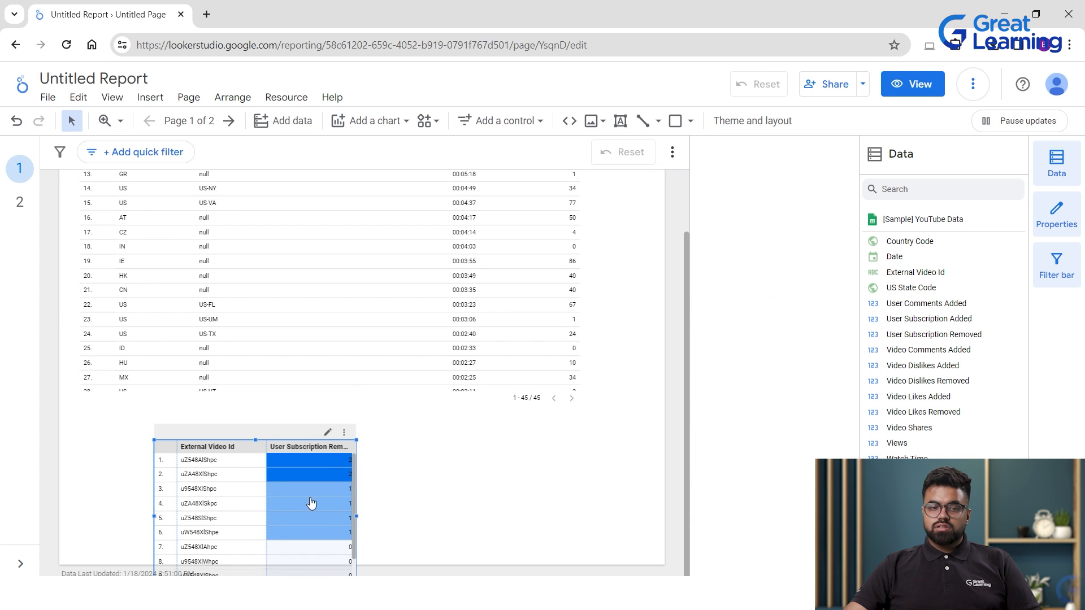
scroll(311, 503, "down", 1)
scroll(509, 487, "up", 1)
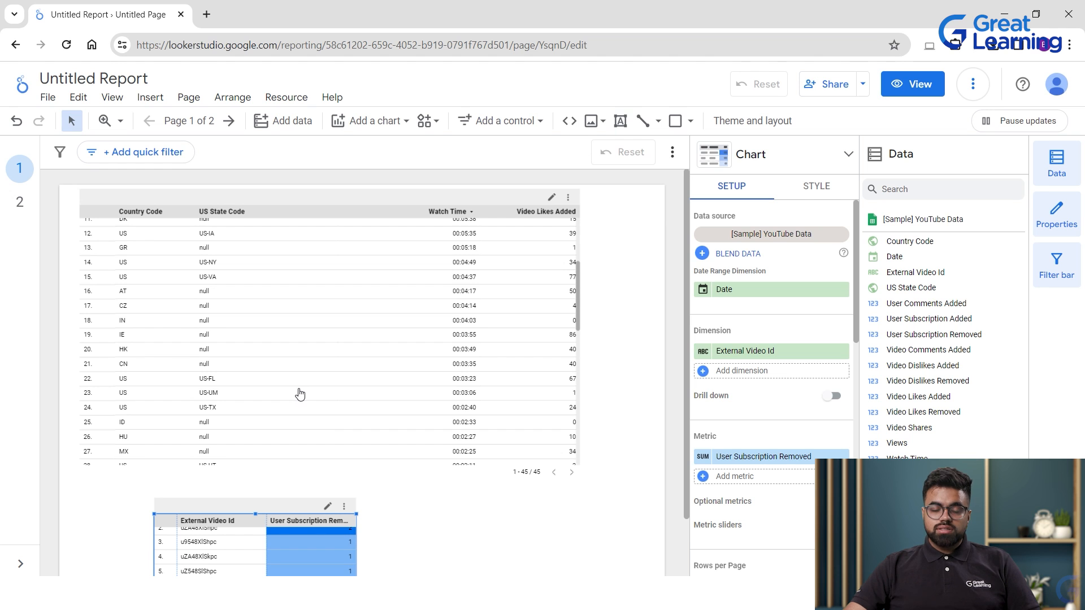
mouse_move(249, 516)
left_mouse_down()
mouse_move(479, 518)
mouse_move(268, 519)
left_mouse_up()
left_click_drag(362, 537, 197, 540)
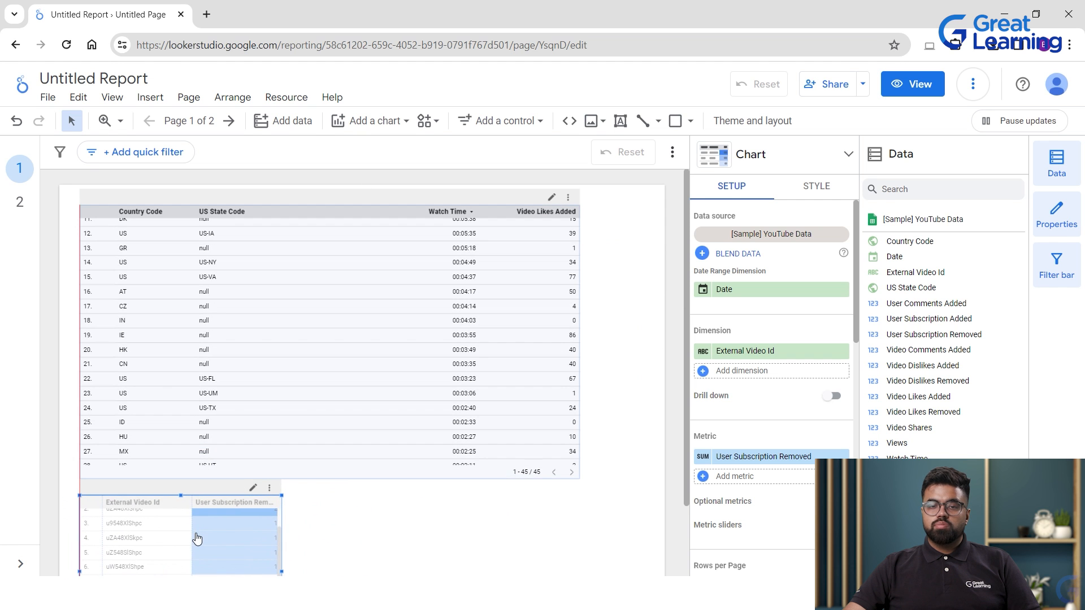
left_click(369, 537)
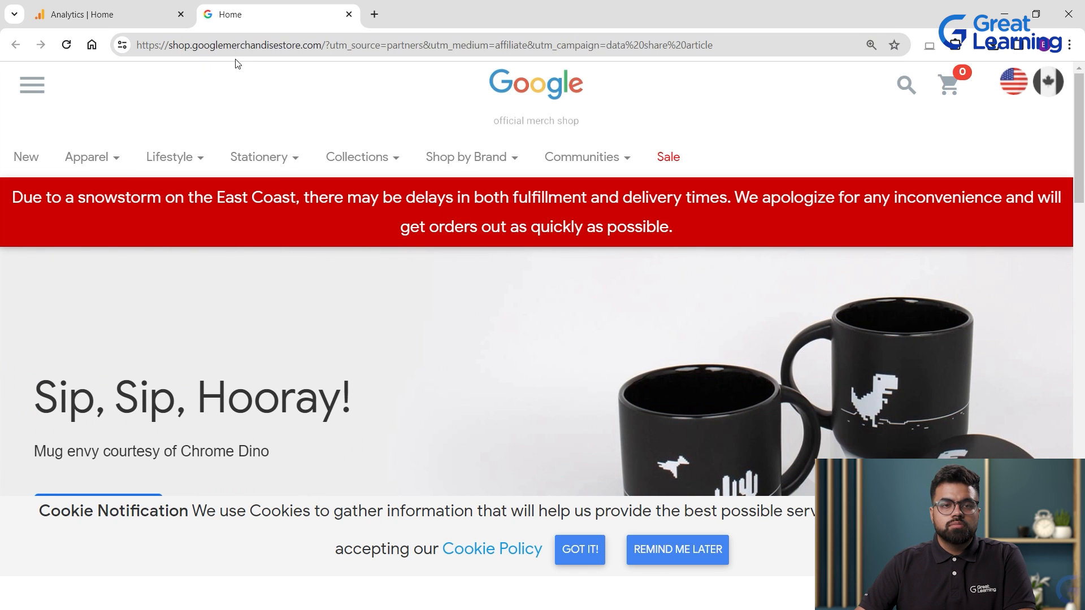
Open the Apparel listing and browse to the Hello Android Black Tee.
scroll(237, 164, "down", 4)
mouse_move(97, 164)
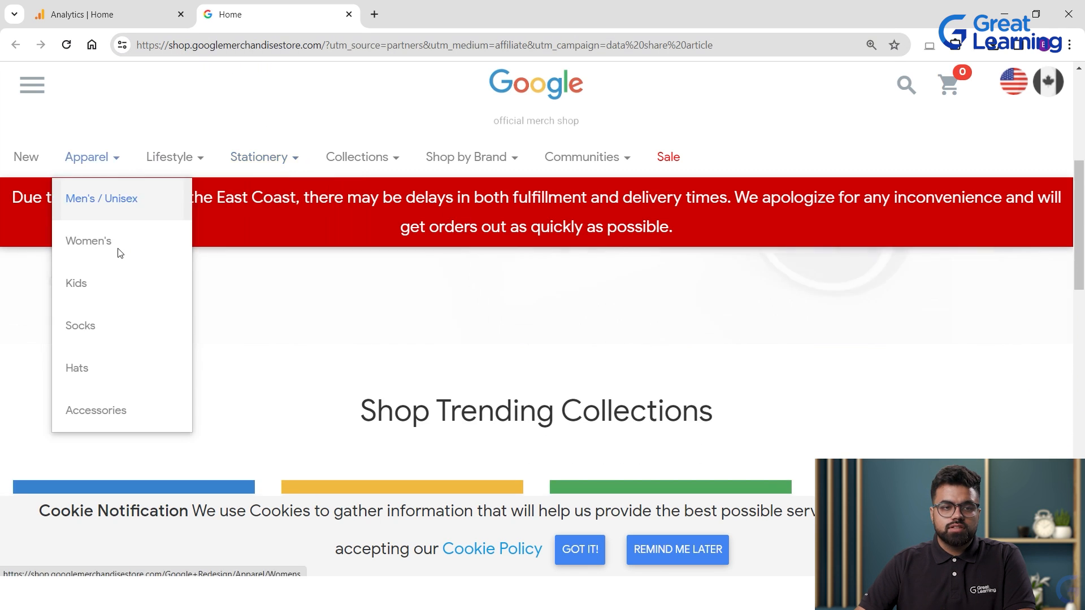
left_click(120, 253)
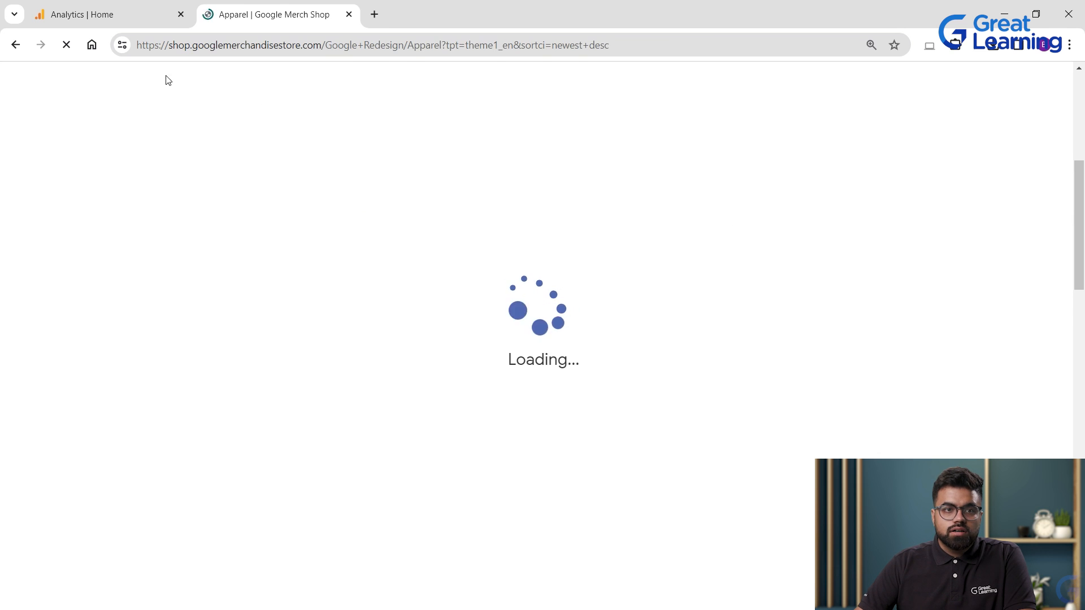
scroll(863, 318, "down", 4)
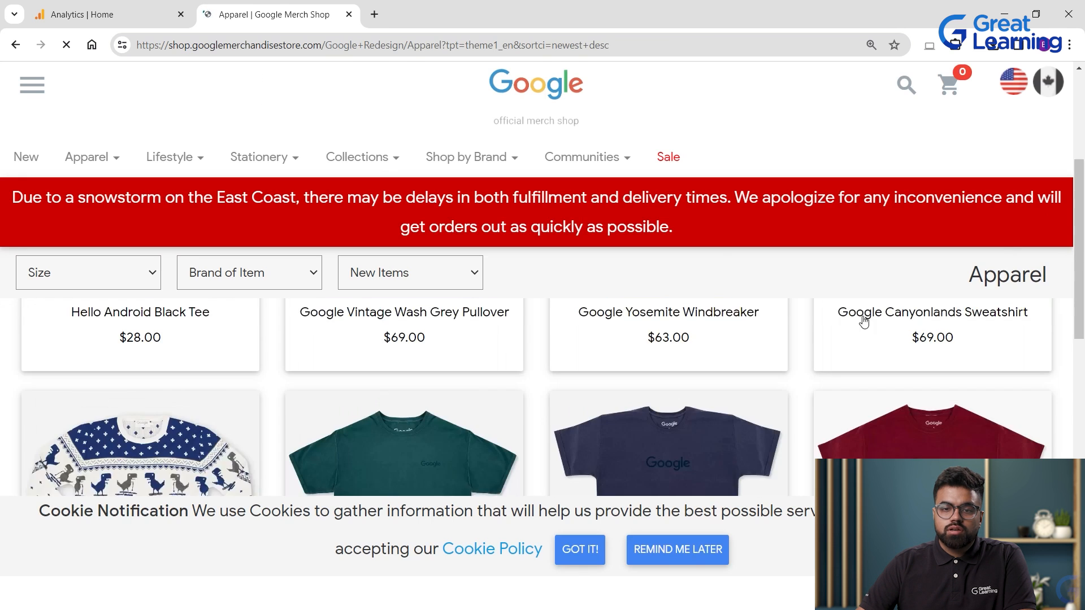
scroll(587, 407, "up", 1)
scroll(260, 343, "up", 3)
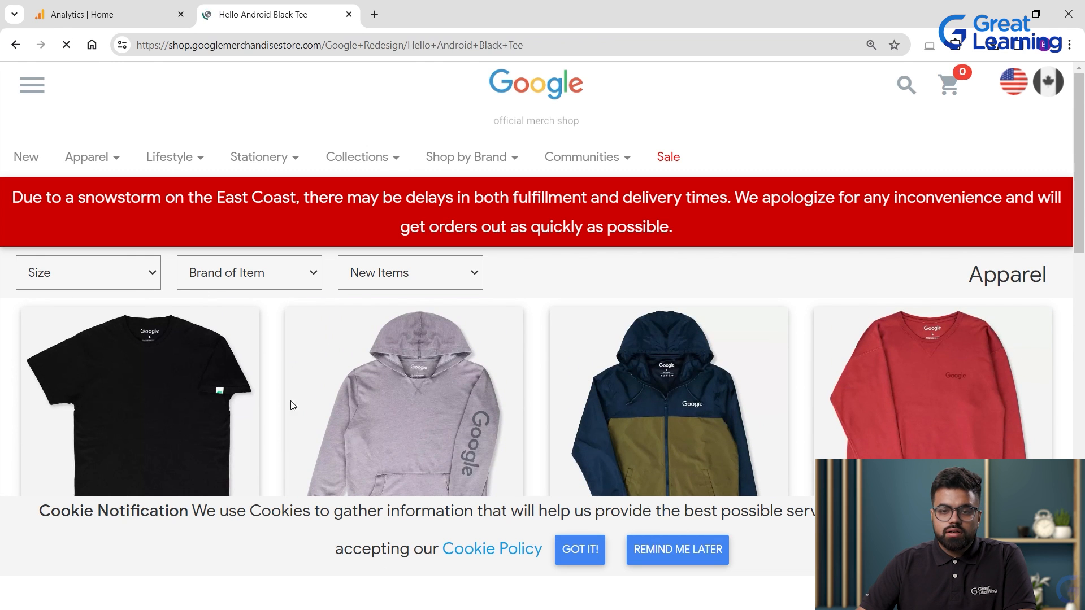
scroll(493, 458, "down", 1)
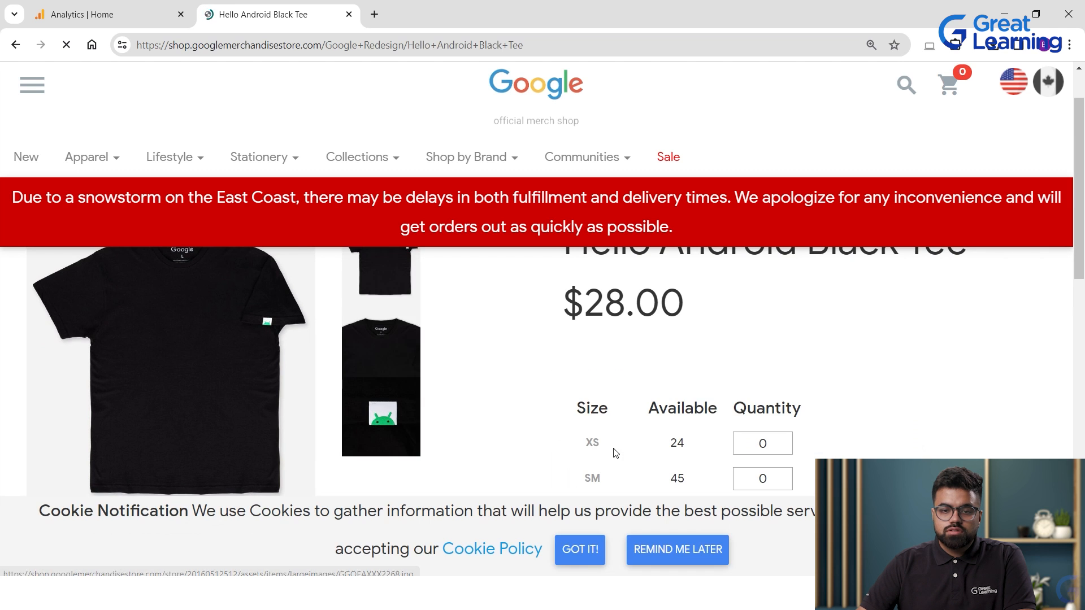
scroll(655, 389, "down", 3)
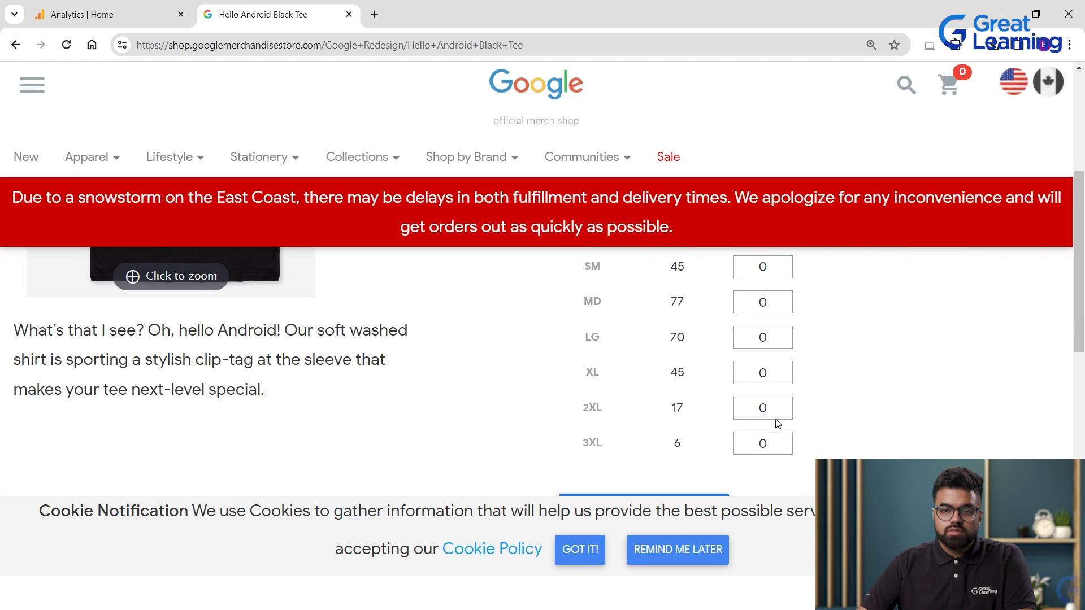
Add one 2XL Hello Android Black Tee to the cart, then return to Google Analytics.
type("1")
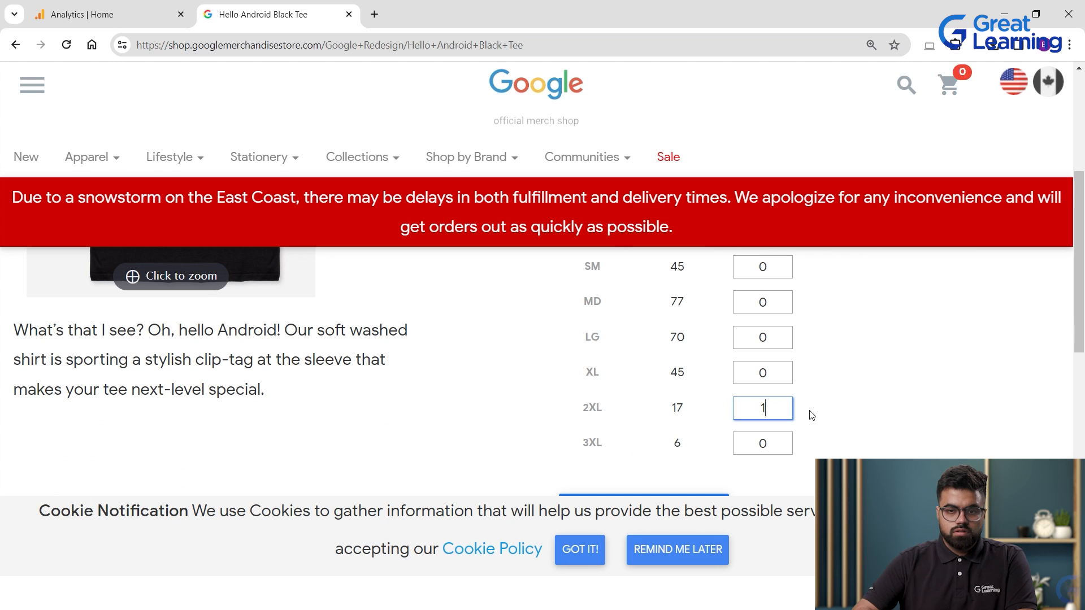
scroll(782, 479, "down", 1)
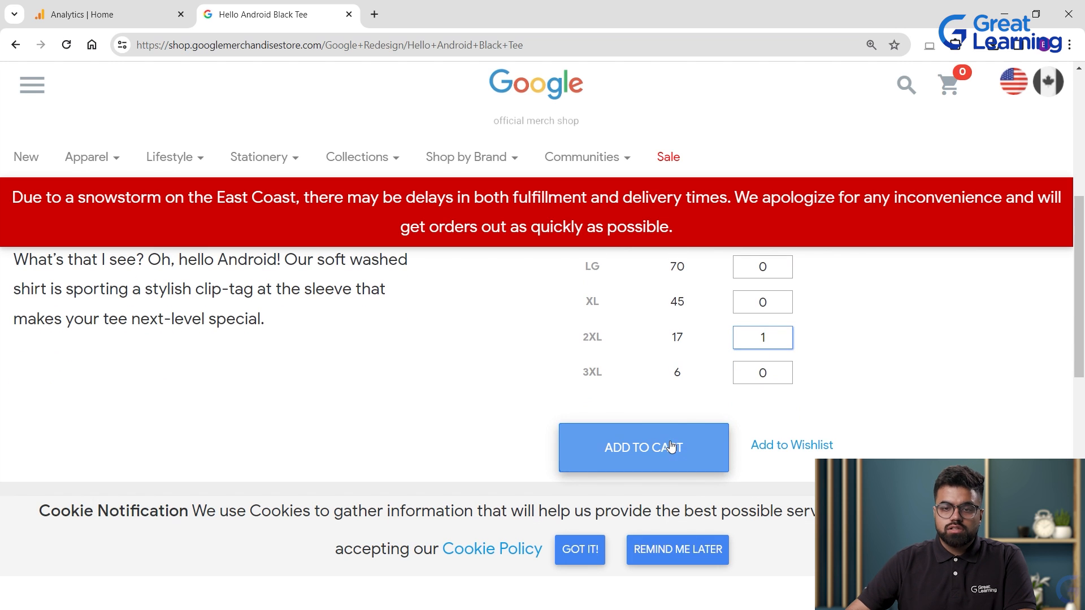
left_click(631, 421)
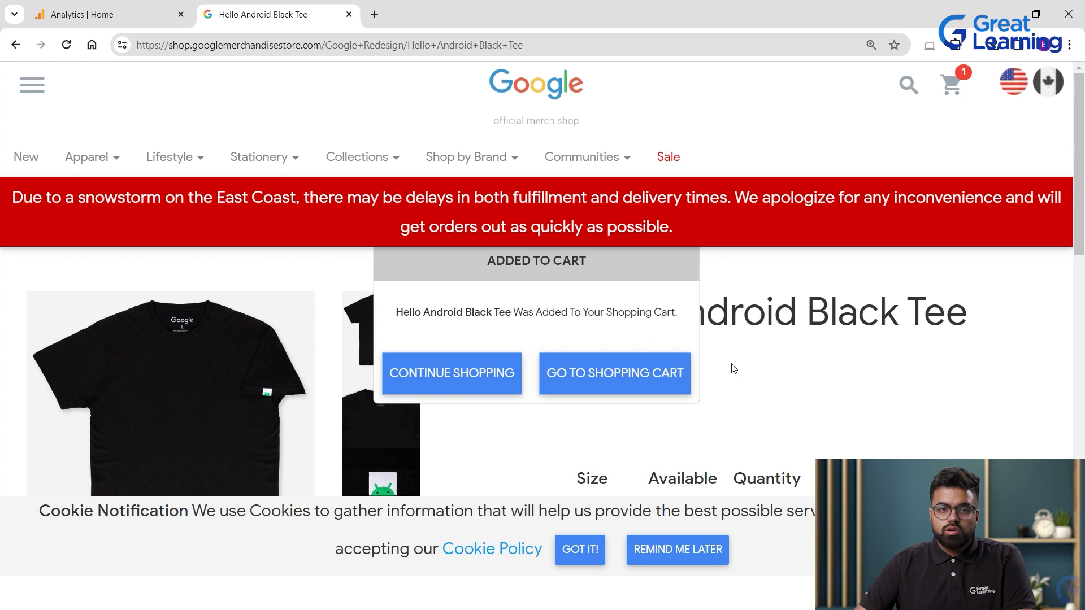
left_click(85, 14)
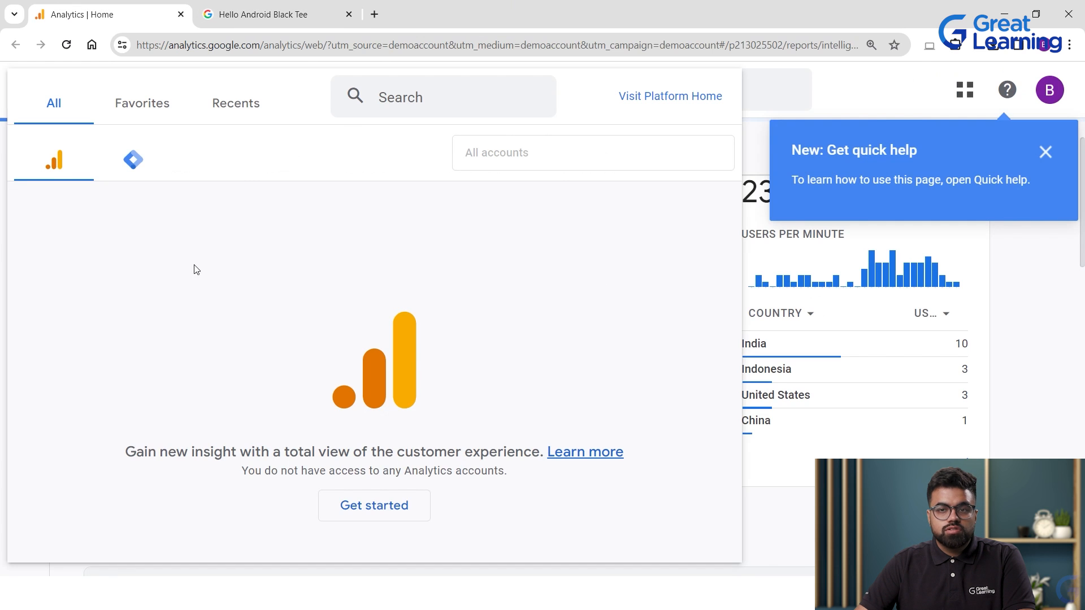
Clear the account picker and quick help notice from Analytics Home.
left_click(1070, 428)
scroll(294, 214, "up", 1)
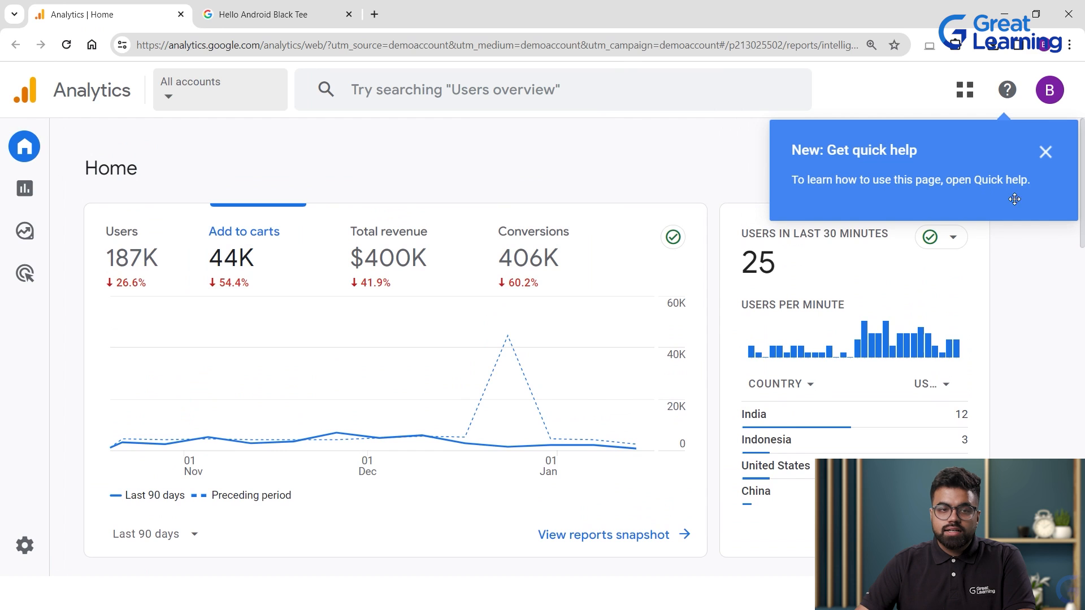
left_click(1045, 152)
left_click(188, 85)
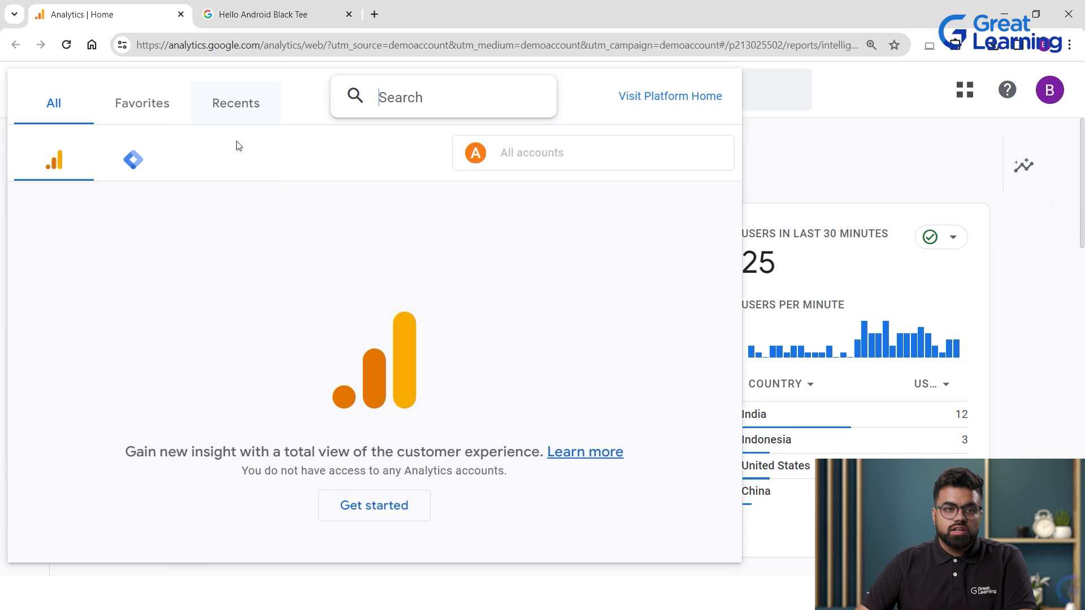
left_click_drag(137, 116, 148, 113)
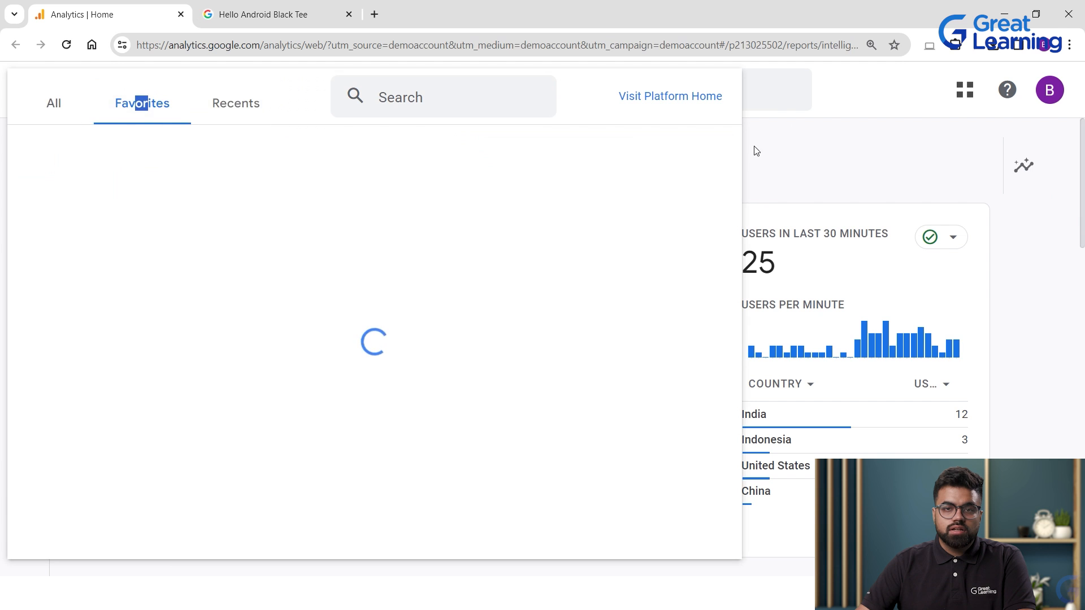
left_click(775, 144)
Open the Traffic acquisition report by session default channel group.
scroll(307, 326, "down", 10)
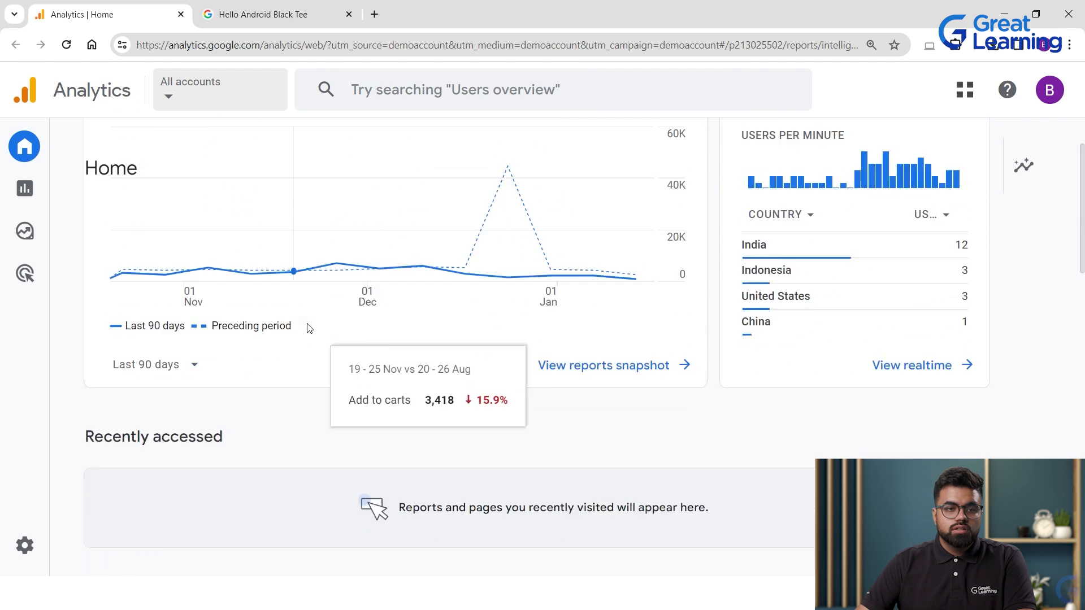
scroll(292, 339, "up", 4)
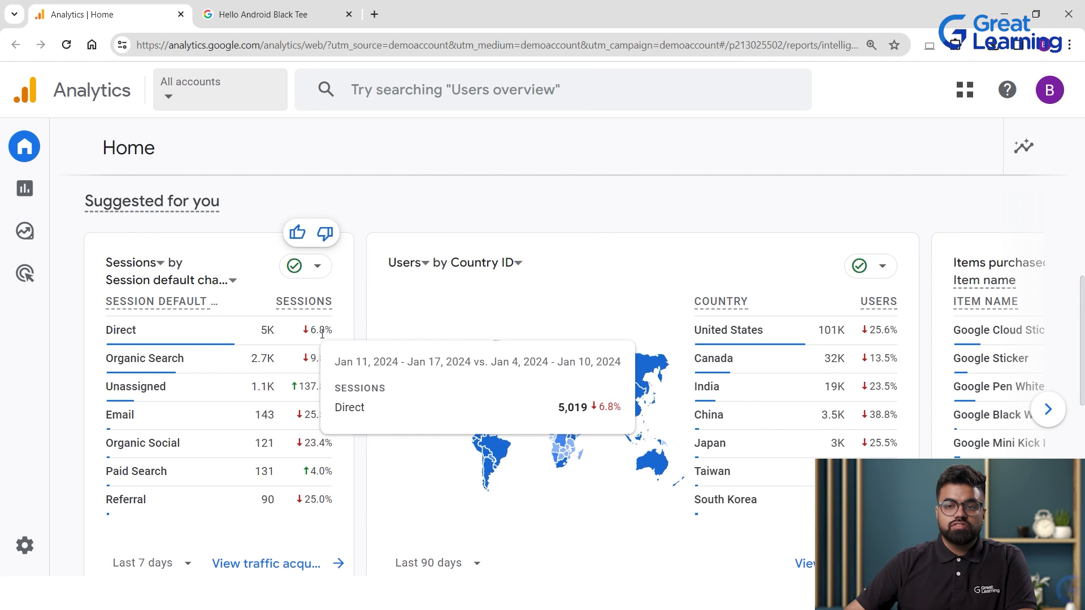
scroll(359, 319, "down", 4)
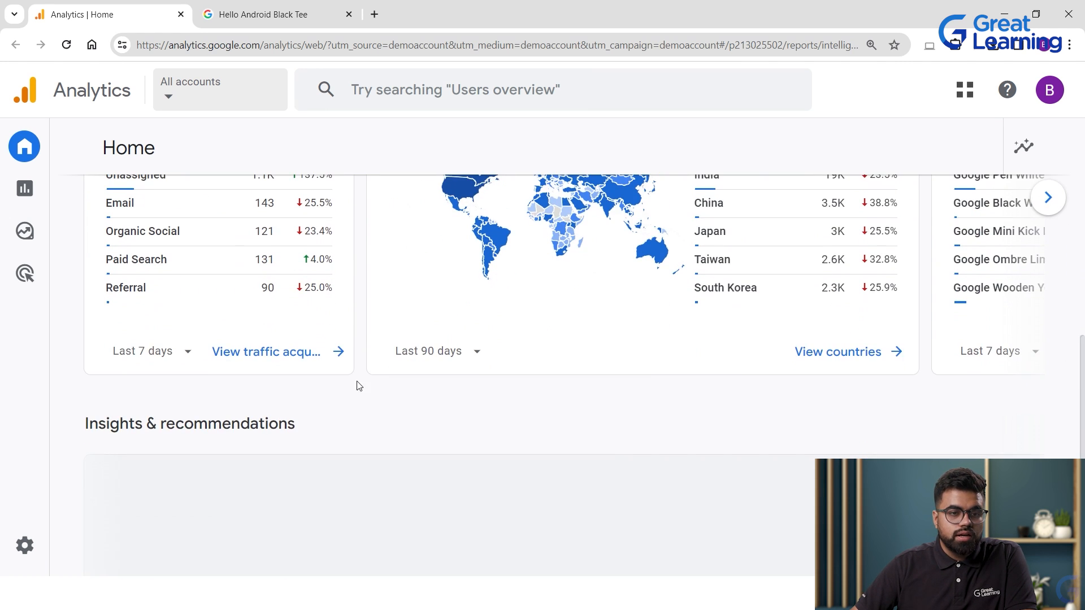
left_click(227, 359)
scroll(678, 407, "up", 6)
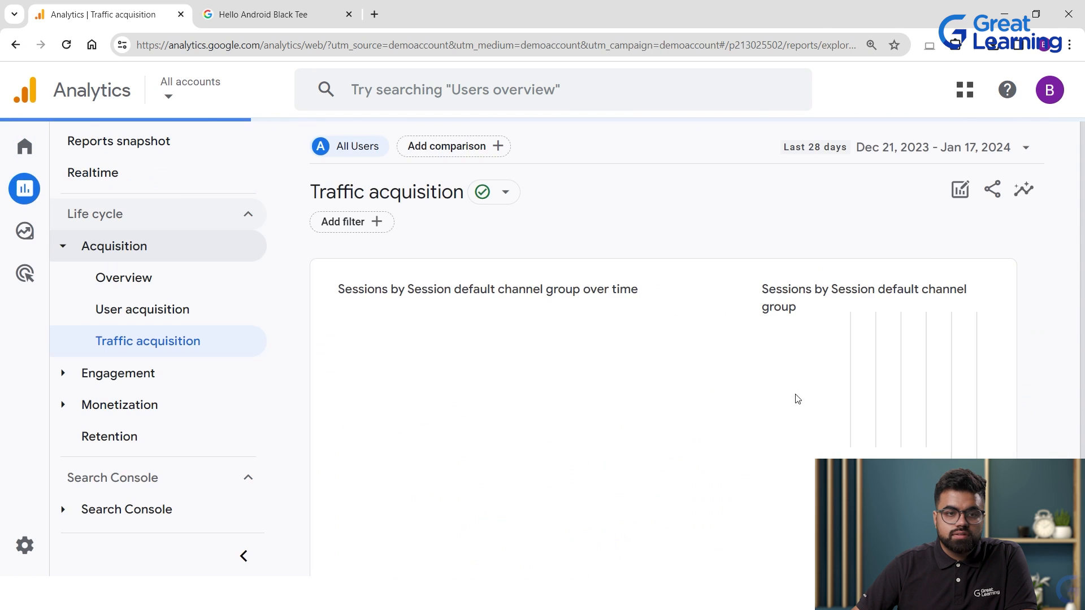
Expand the Engagement group and view the User acquisition report.
left_click(66, 373)
scroll(873, 327, "down", 3)
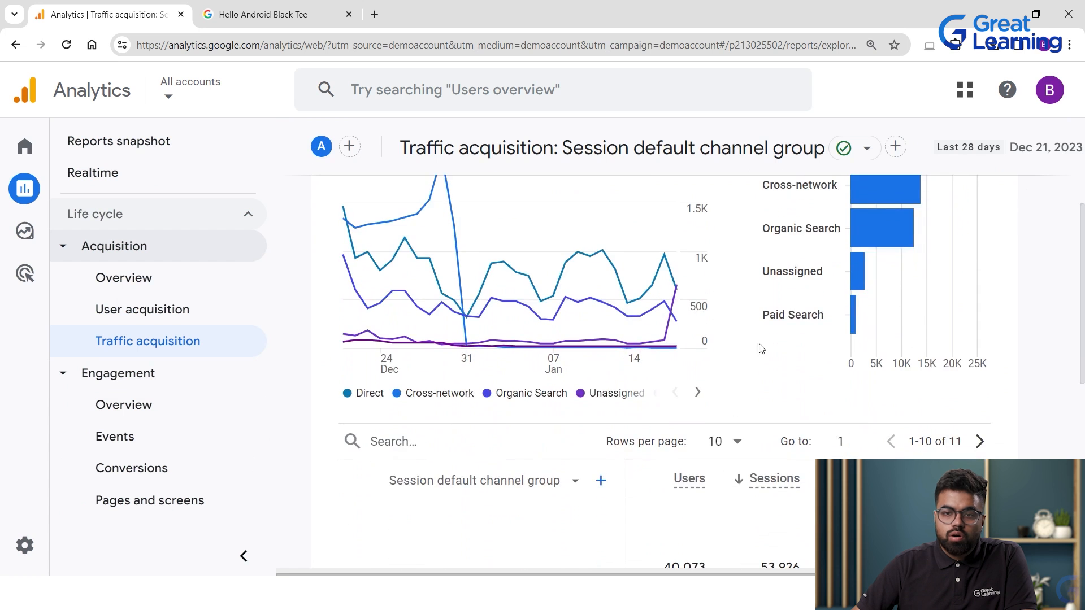
scroll(873, 315, "up", 1)
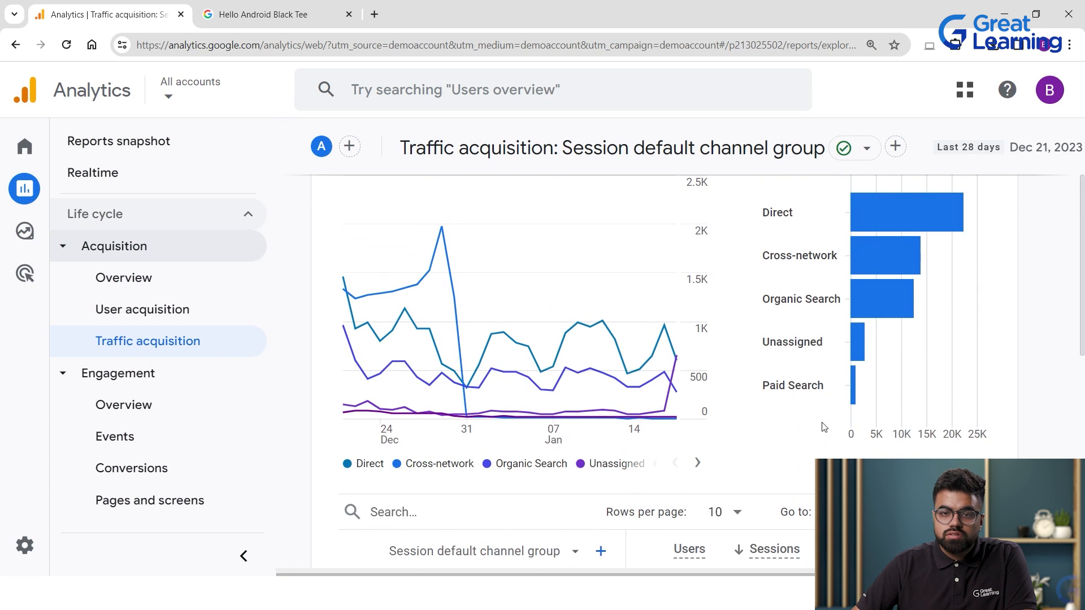
scroll(700, 410, "down", 3)
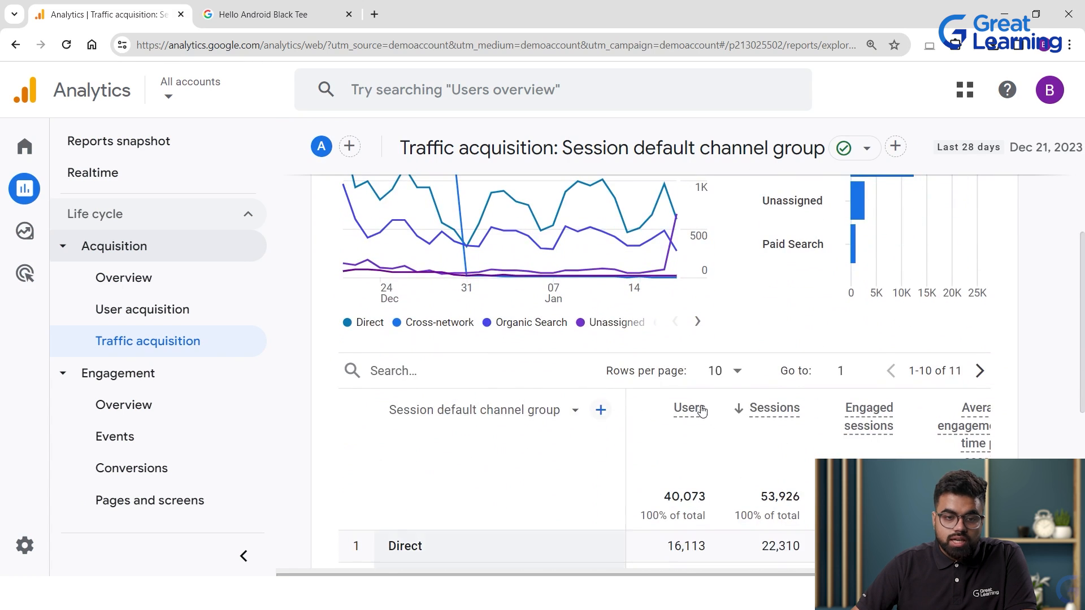
scroll(701, 410, "down", 5)
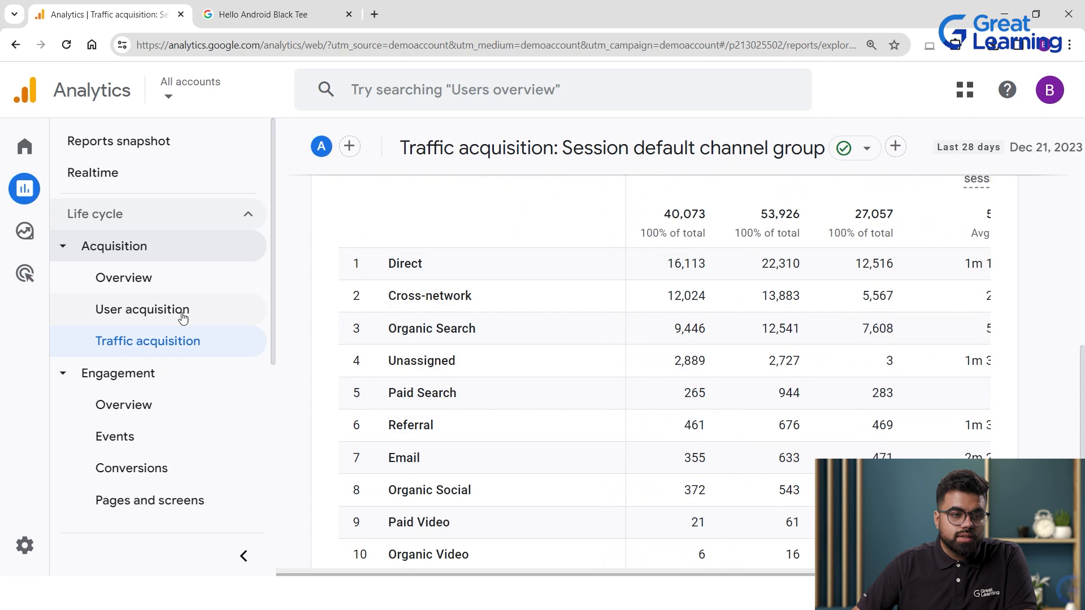
left_click(180, 314)
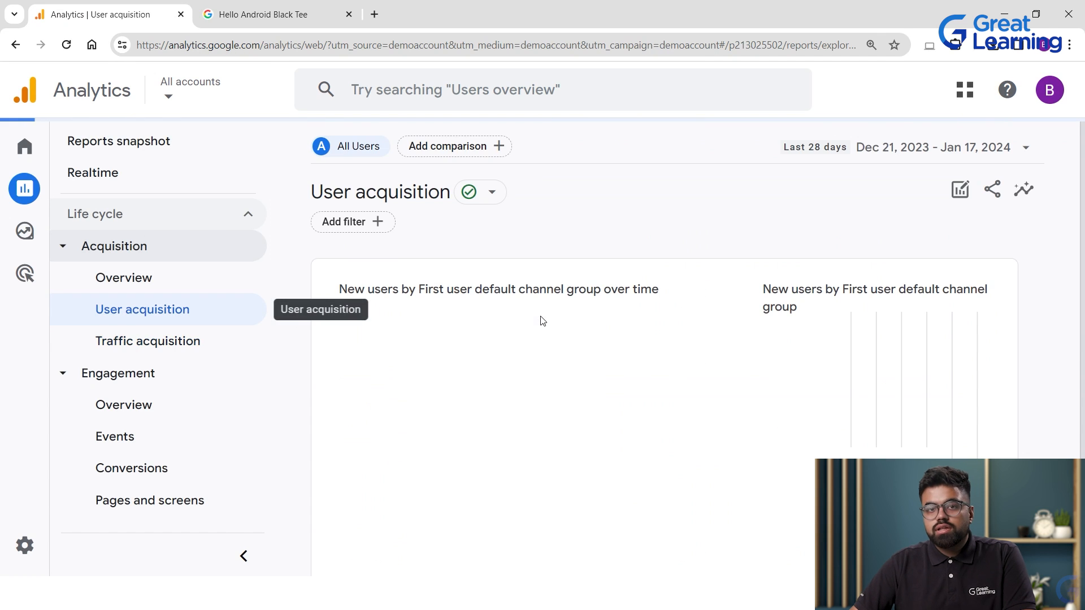
Review the Engagement overview report, then go to the Explorations page.
scroll(693, 347, "down", 4)
scroll(692, 347, "down", 6)
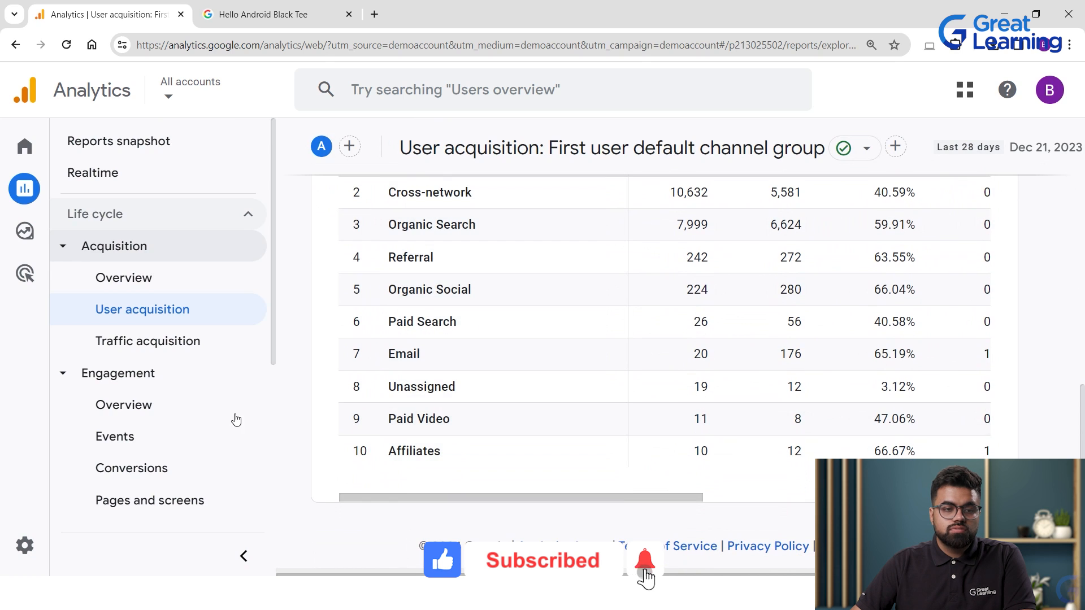
left_click(99, 405)
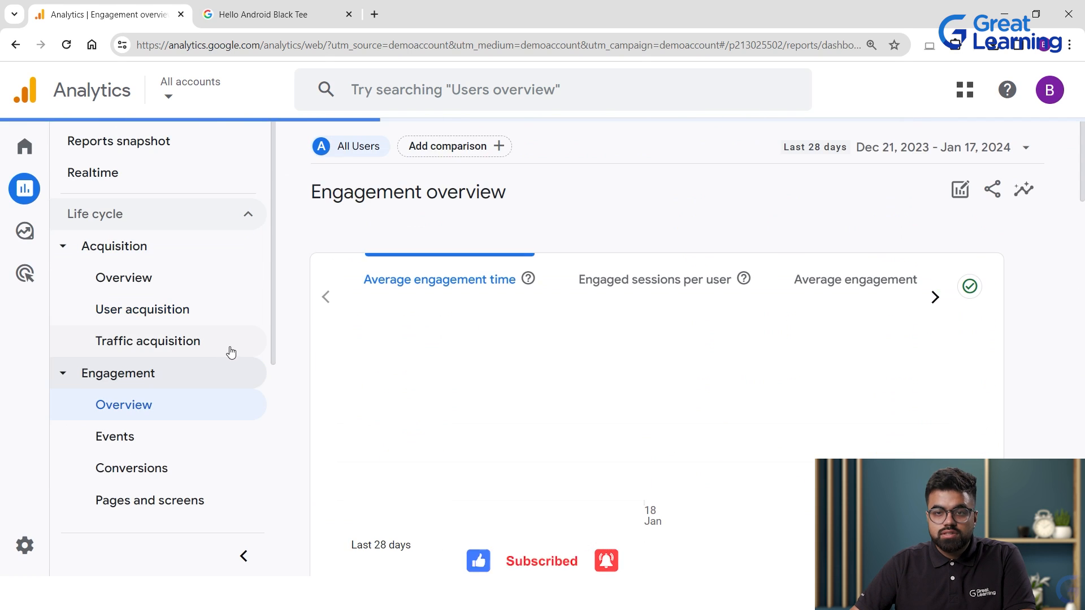
left_click(48, 240)
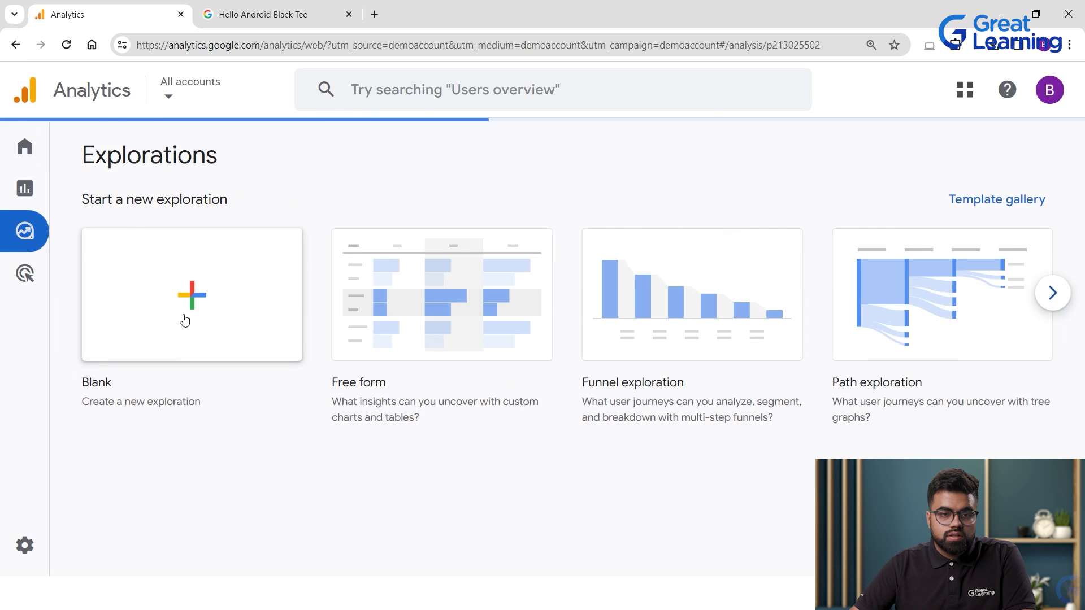
scroll(237, 359, "down", 3)
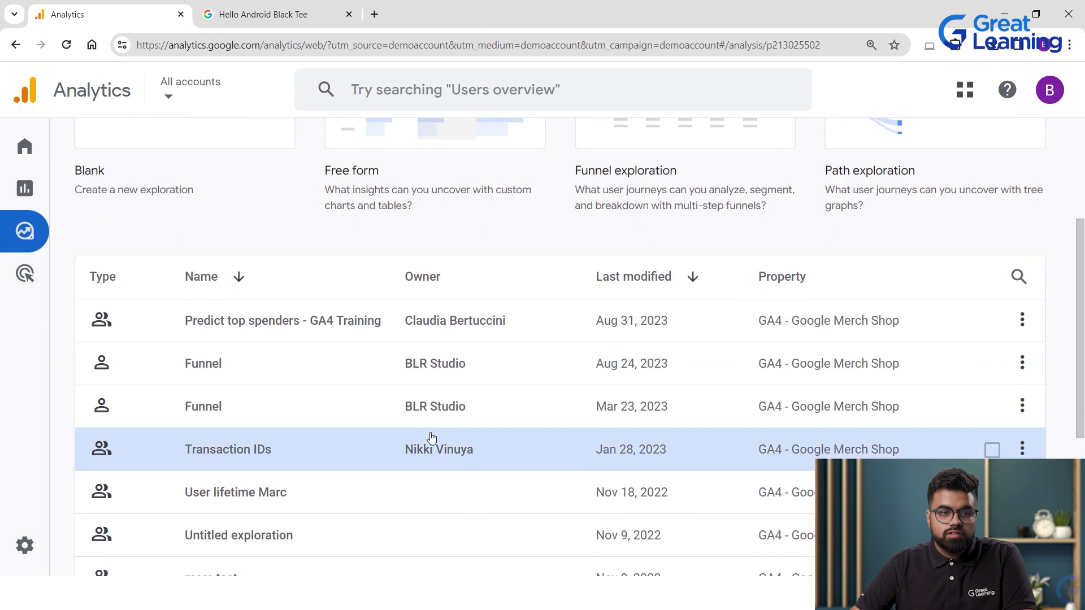
scroll(431, 437, "up", 3)
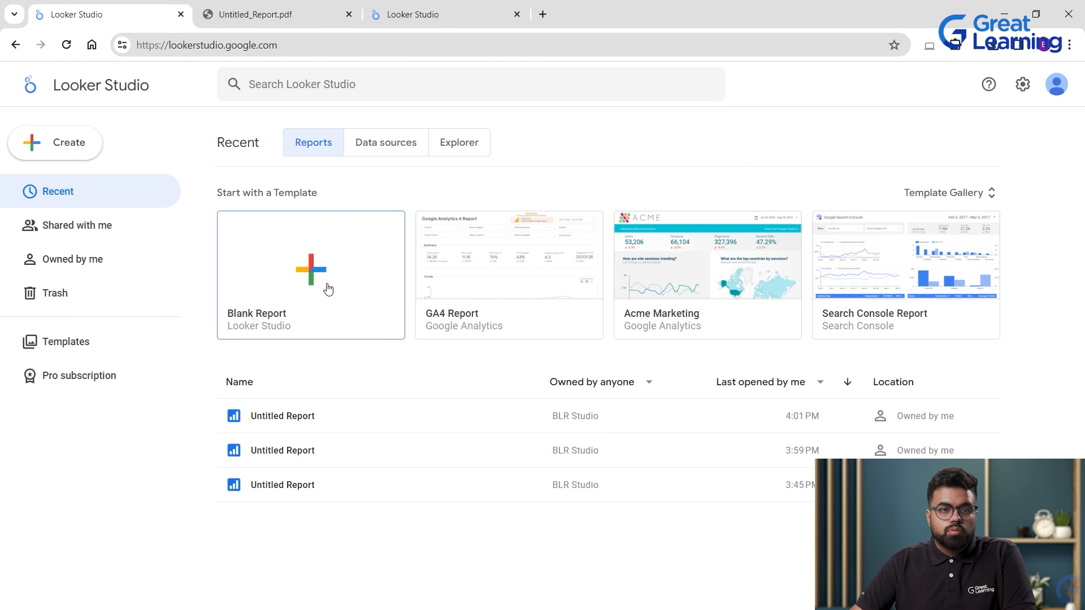
Start a blank report and close the extra PDF and Looker Studio tabs.
left_click(327, 288)
left_click(354, 17)
left_click(350, 16)
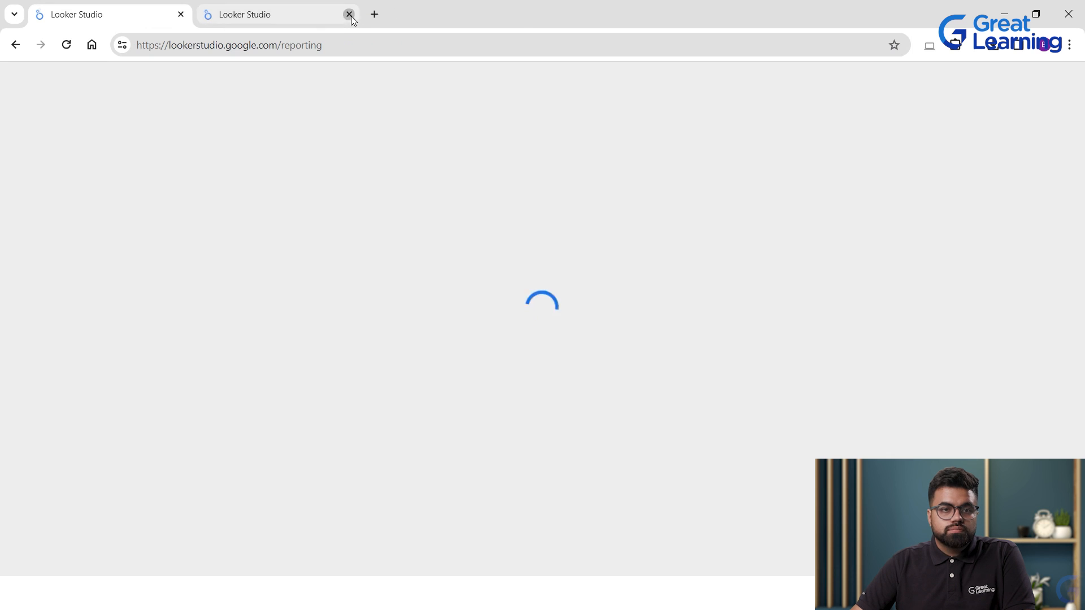
left_click(349, 16)
Add [Sample] Google Analytics Data from My data sources to the report.
left_click(131, 267)
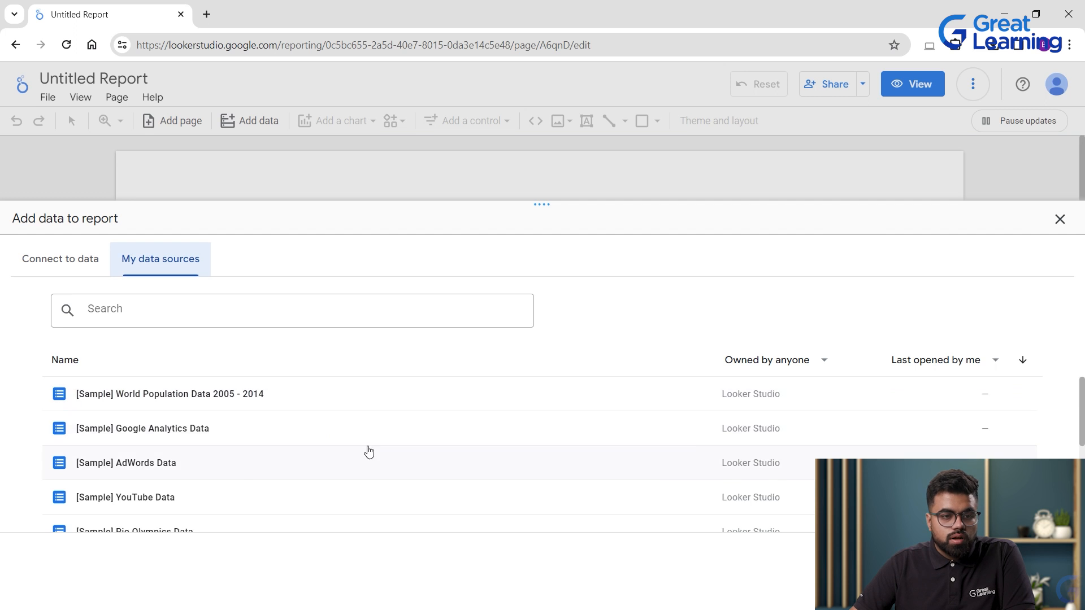
scroll(370, 450, "down", 1)
scroll(365, 471, "down", 2)
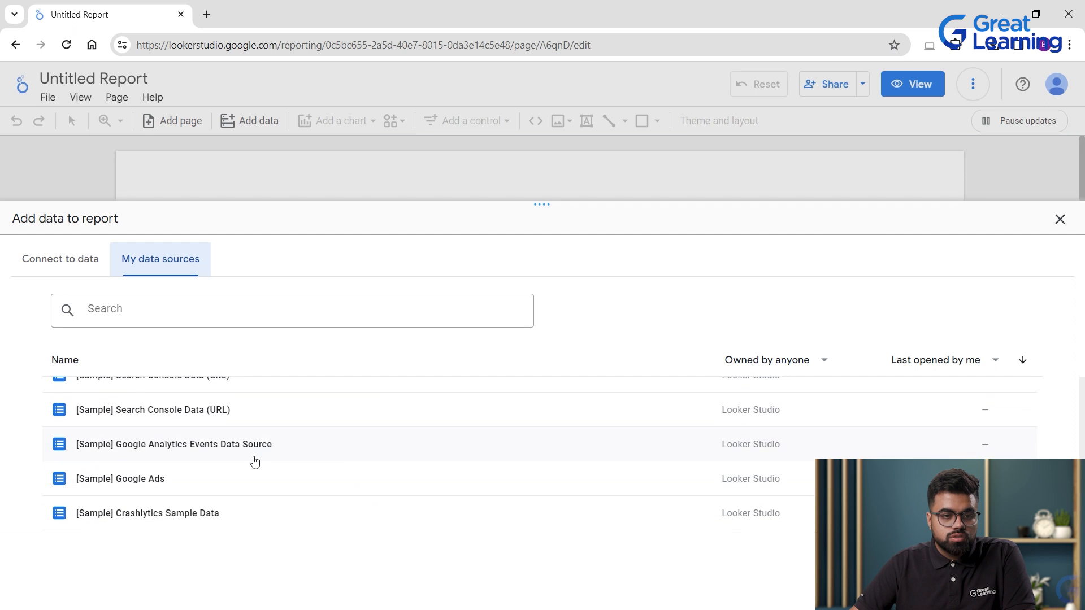
scroll(175, 480, "up", 5)
left_click(215, 439)
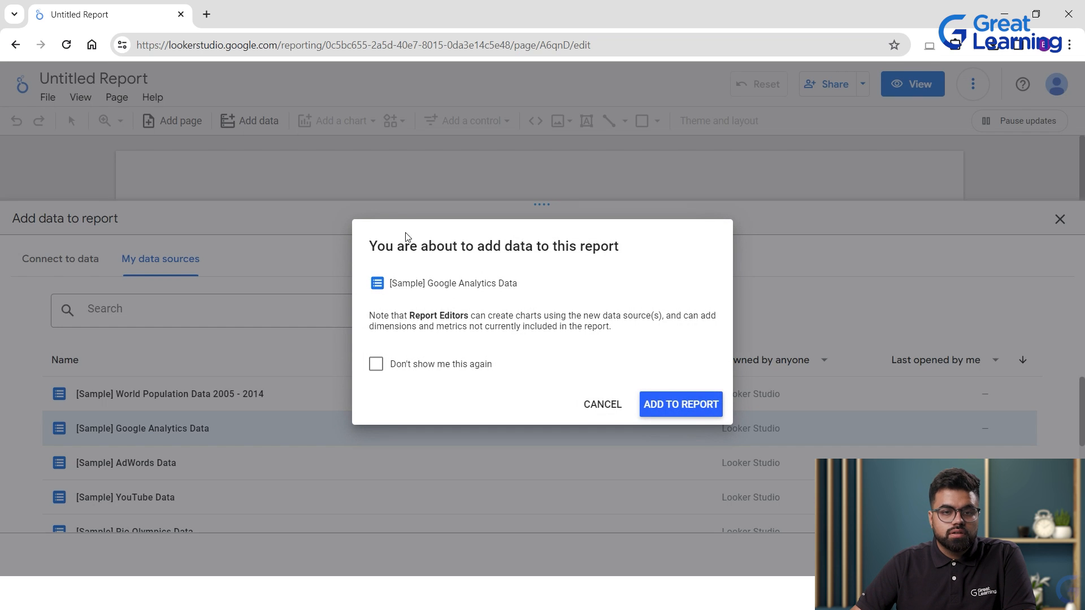
left_click(709, 407)
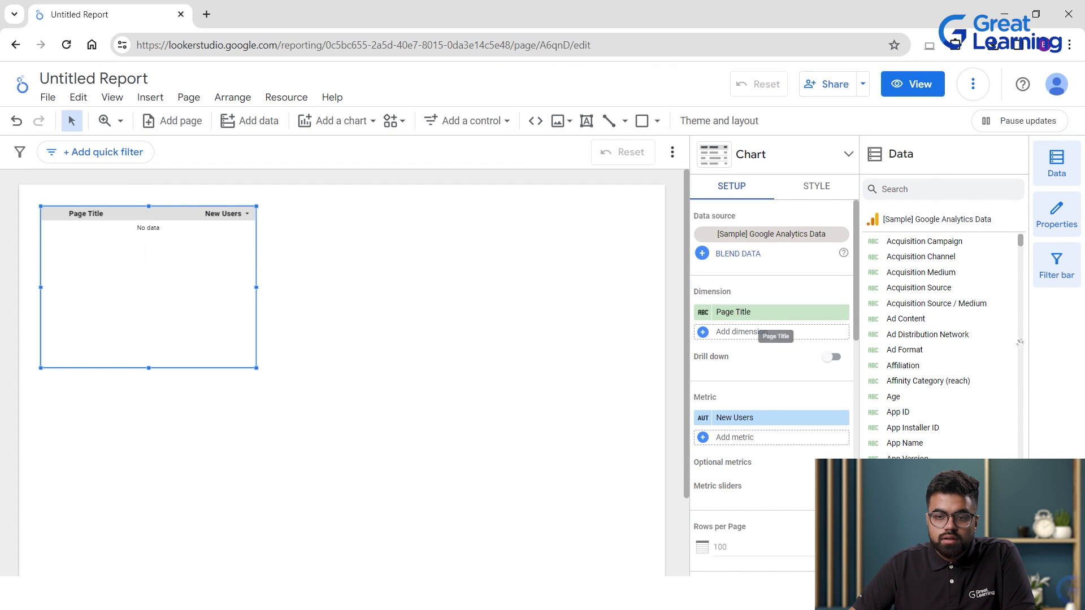
Drag the Page Title / New Users table lower and retitle the report 'Dashboard for Website - GA'.
scroll(1010, 429, "down", 8)
scroll(1010, 441, "down", 15)
scroll(999, 452, "down", 15)
scroll(986, 443, "down", 20)
scroll(922, 434, "down", 20)
scroll(949, 435, "up", 20)
scroll(949, 438, "up", 20)
scroll(936, 447, "up", 20)
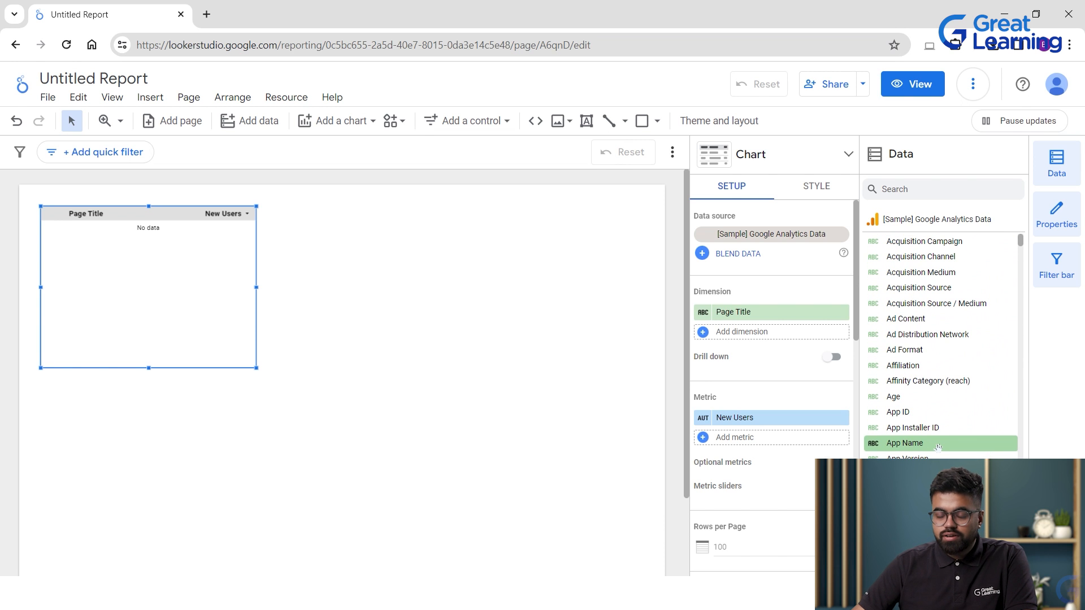
left_click_drag(165, 257, 180, 450)
left_click_drag(153, 80, 15, 56)
type("Dashboard for Website - GA")
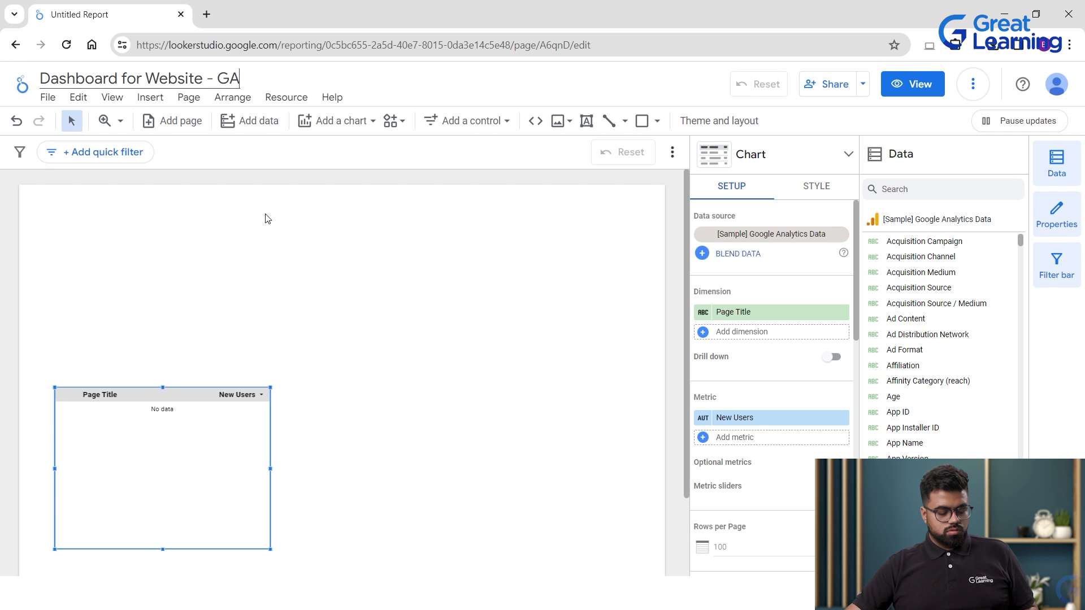
Copy the report name and draw a rectangle banner across the page top.
key("ctrl+a")
left_click(279, 227)
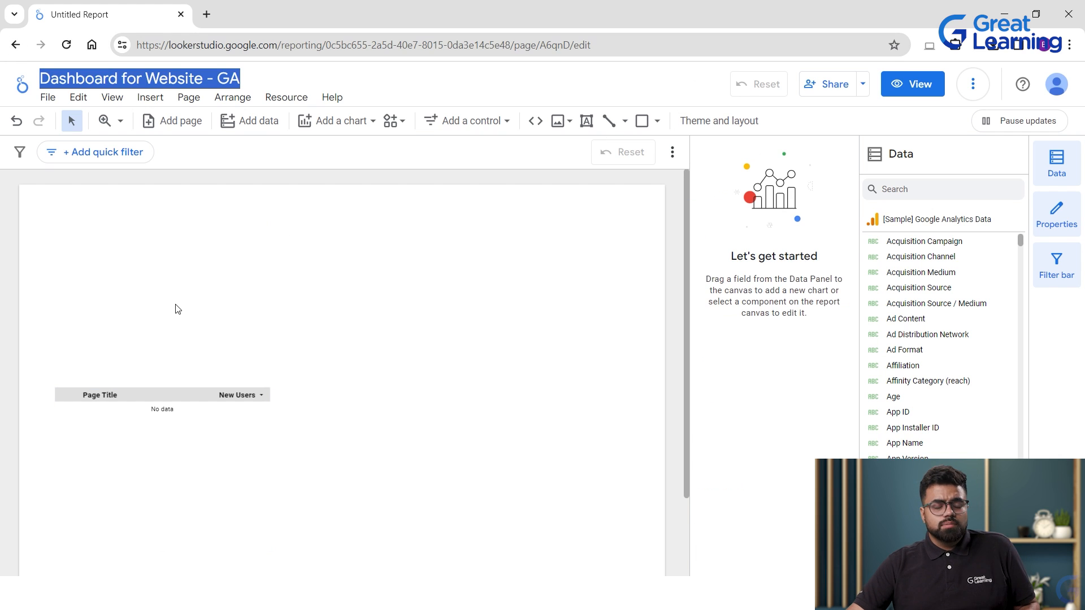
left_click(642, 120)
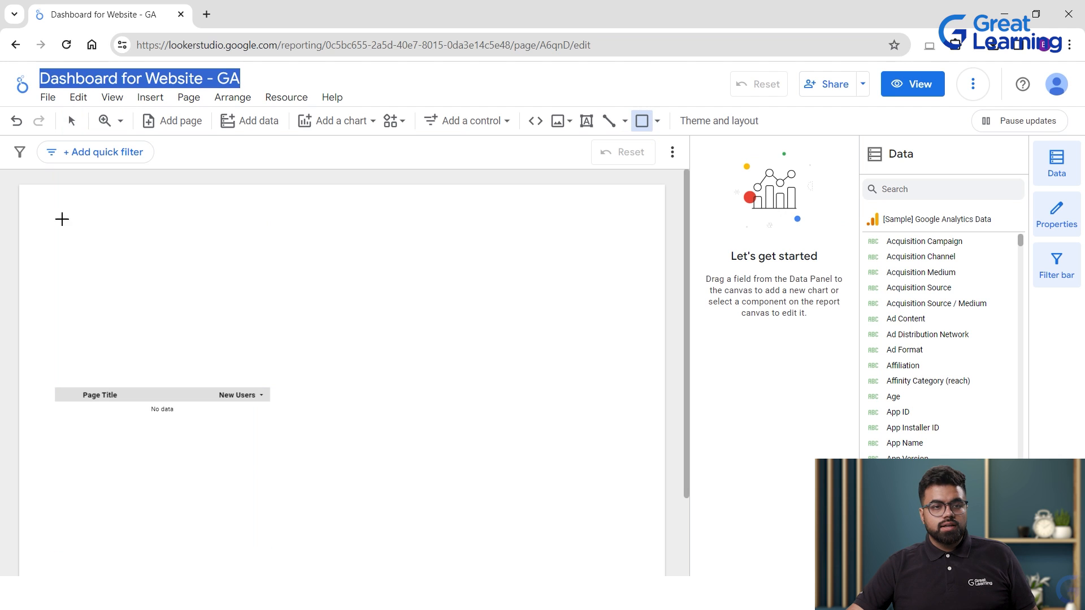
mouse_move(24, 193)
left_mouse_down()
mouse_move(632, 293)
mouse_move(678, 279)
mouse_move(658, 296)
mouse_move(669, 300)
left_mouse_up()
Add a 'Dashboard for Website - GA' text box on the banner at 84px.
left_click(586, 120)
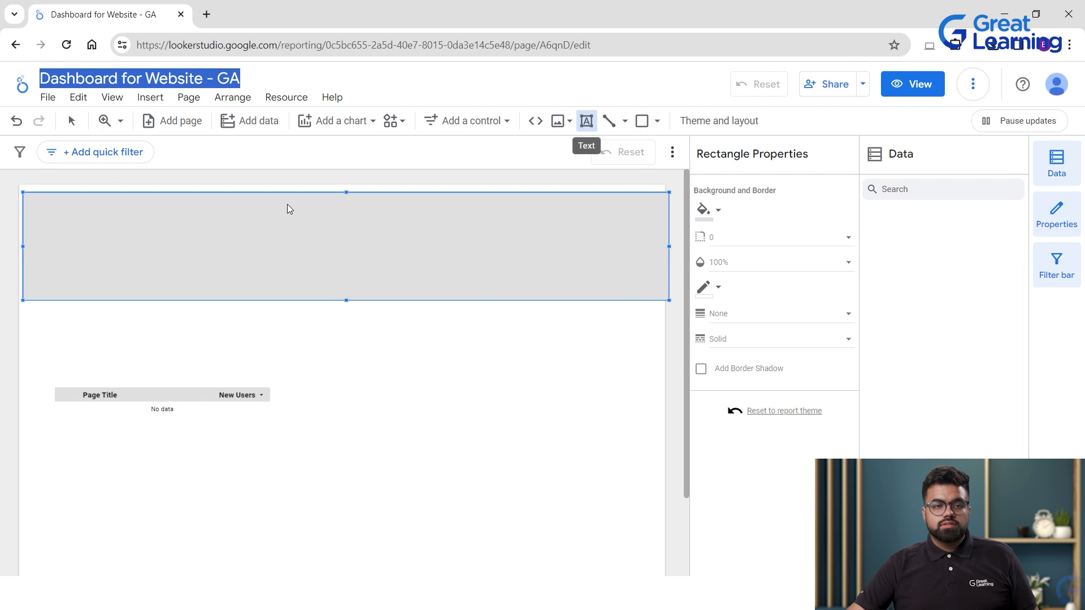
left_click_drag(56, 203, 272, 233)
left_click_drag(565, 237, 619, 283)
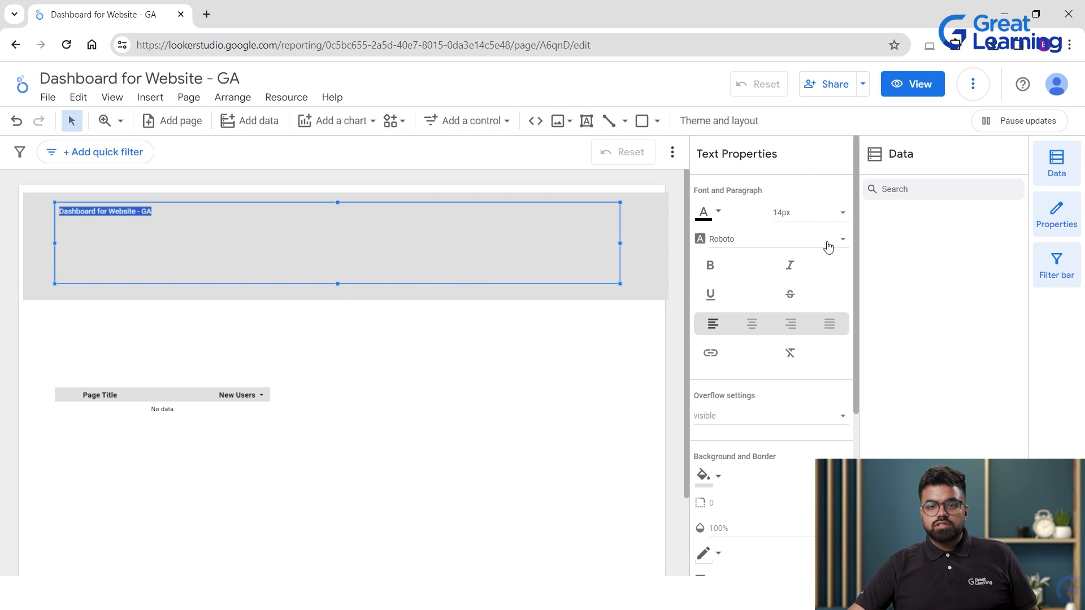
left_click(813, 213)
scroll(816, 333, "down", 5)
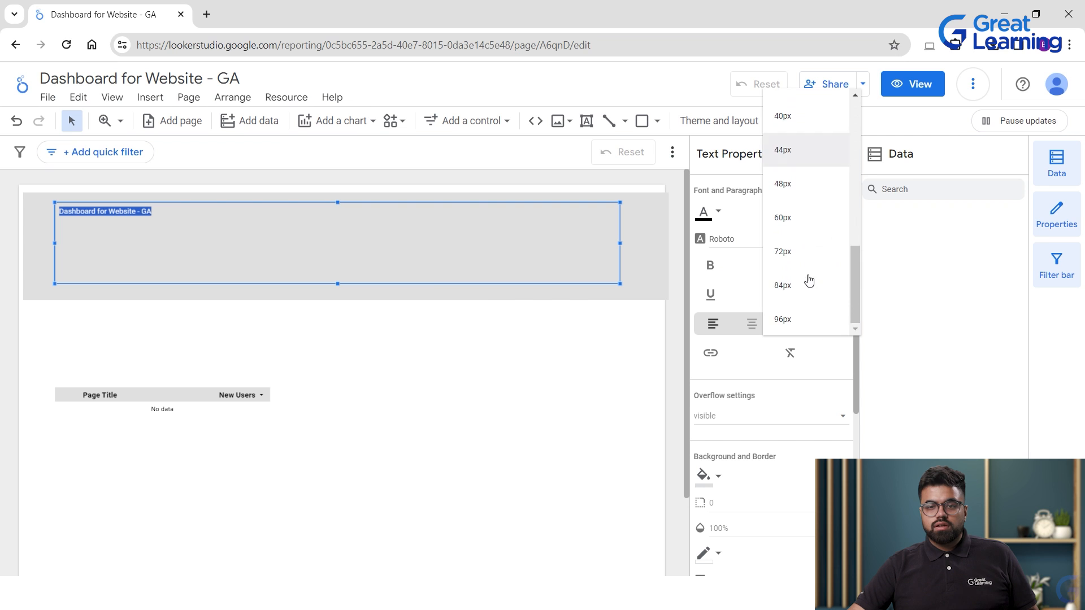
left_click(799, 285)
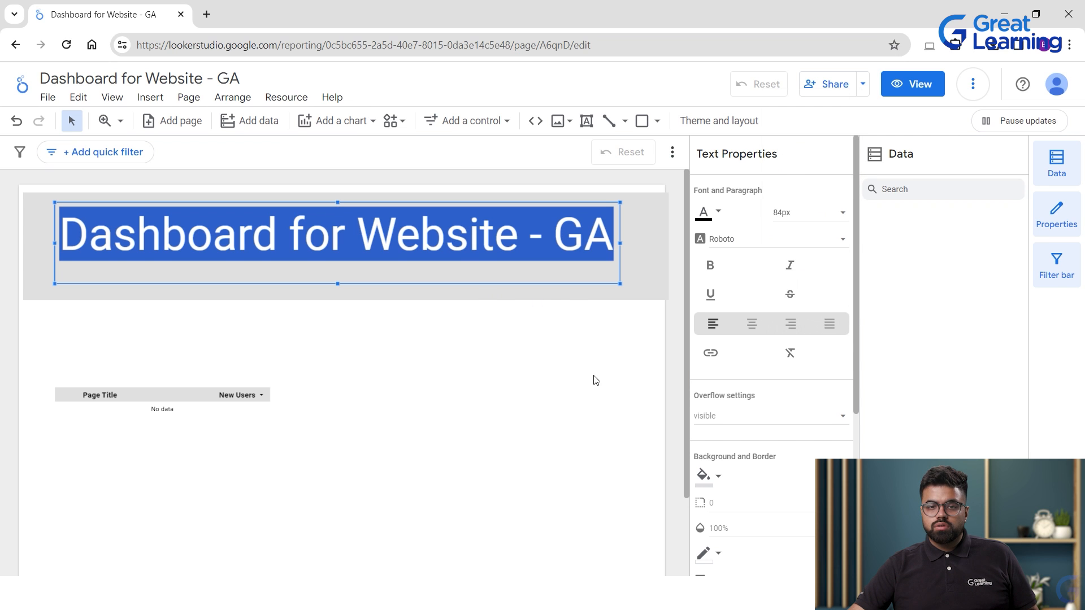
left_click(598, 345)
double_click(577, 271)
left_click(598, 280)
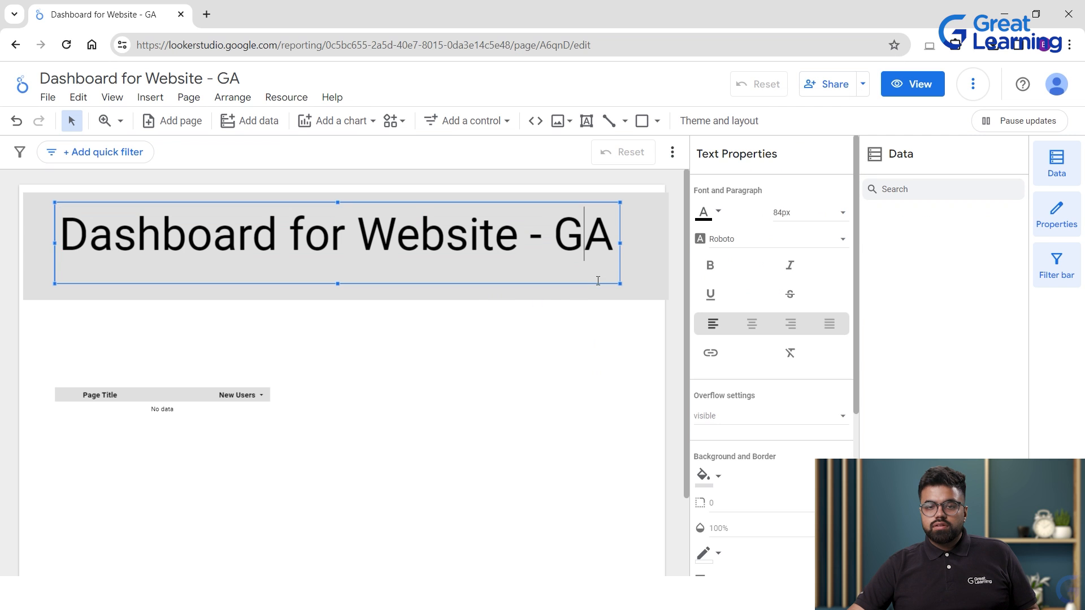
left_click(663, 274)
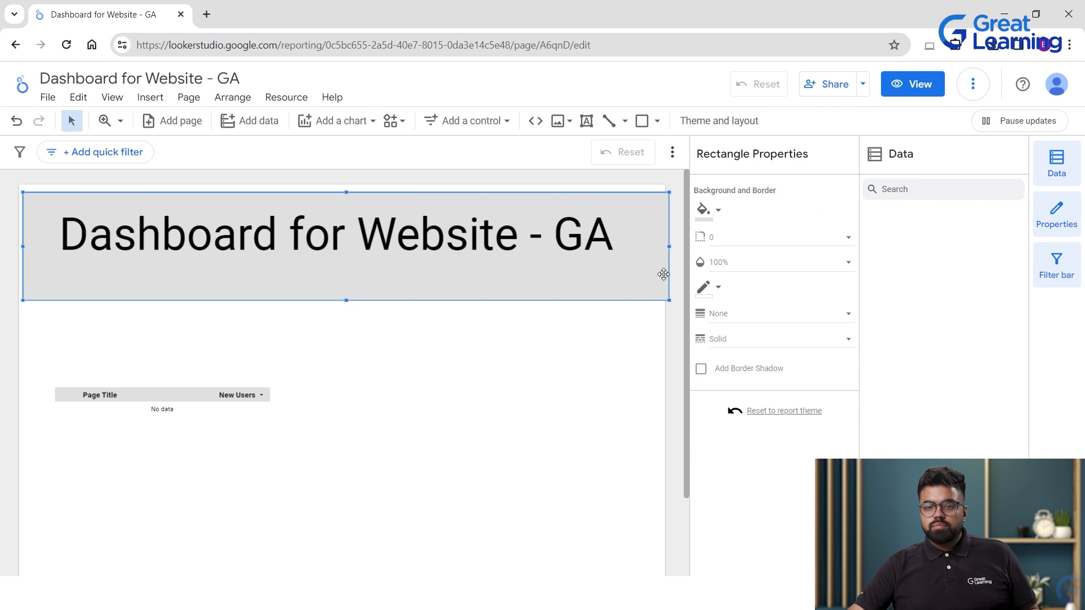
Fill the banner rectangle with light cyan.
left_click(705, 210)
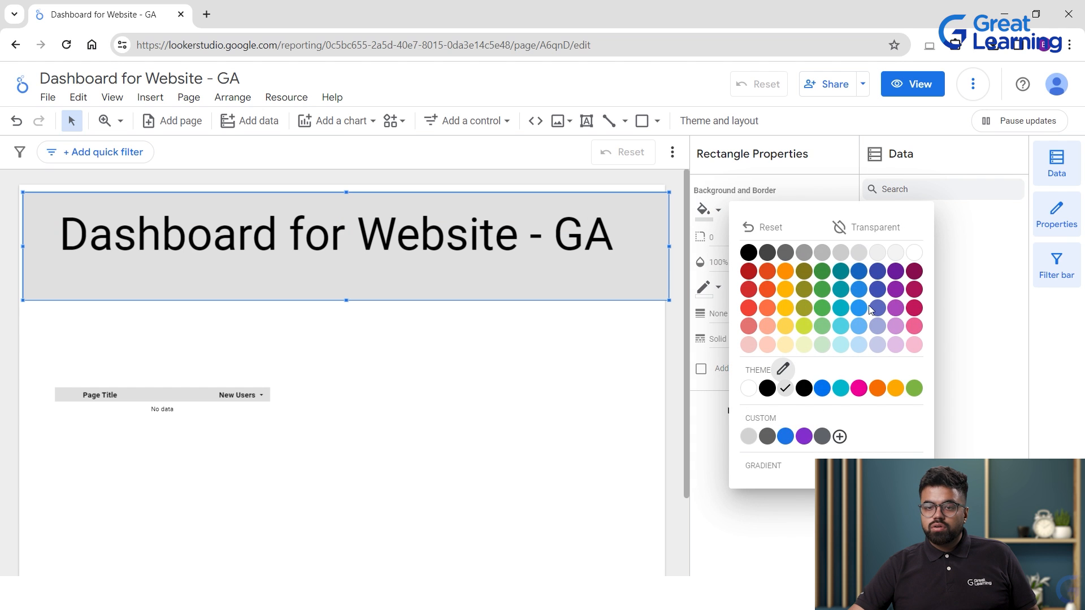
left_click(822, 327)
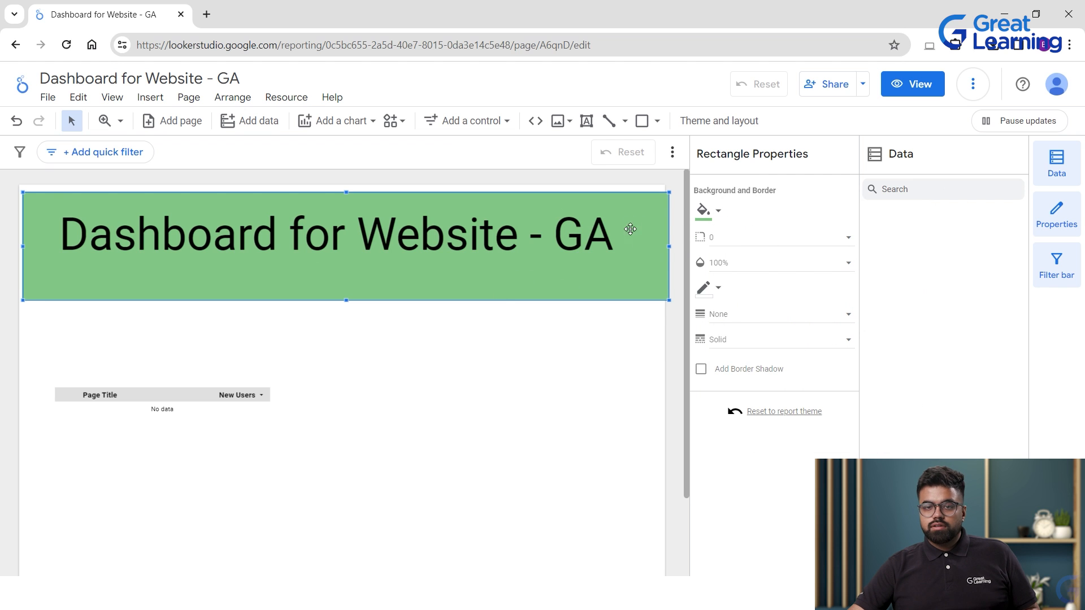
left_click(704, 210)
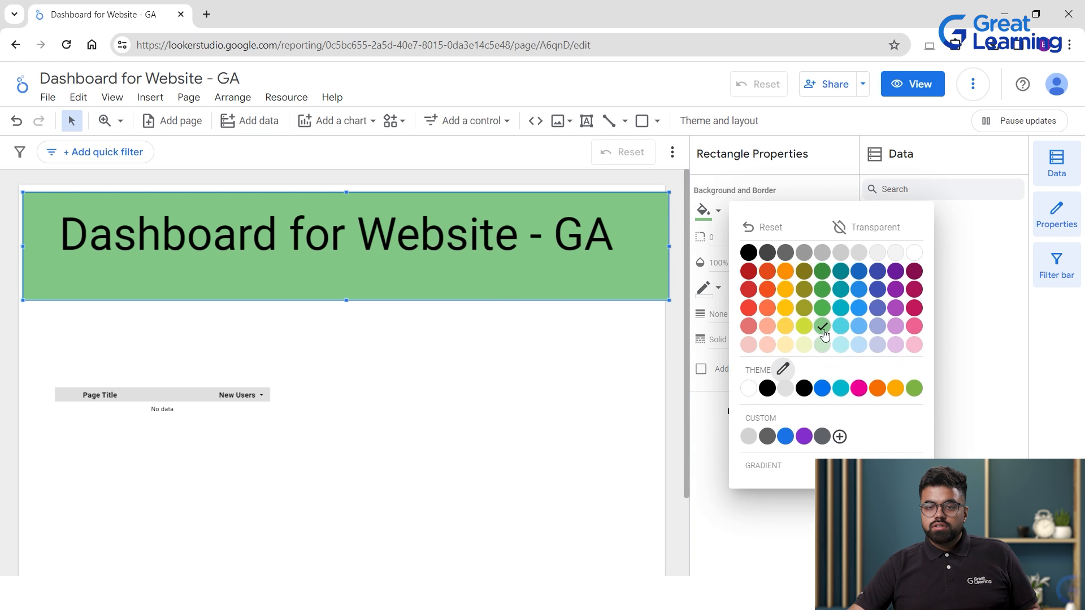
left_click(841, 346)
Set the title text to 60px.
left_click(519, 344)
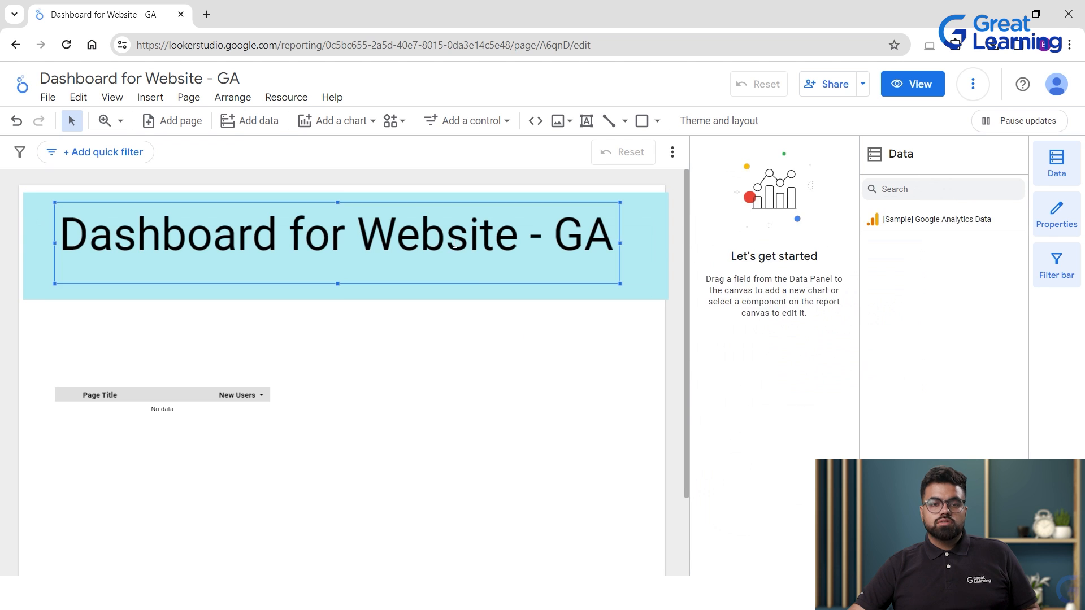
left_click(475, 274)
mouse_move(474, 286)
left_mouse_down()
mouse_move(474, 304)
mouse_move(474, 281)
left_mouse_up()
left_click(564, 238)
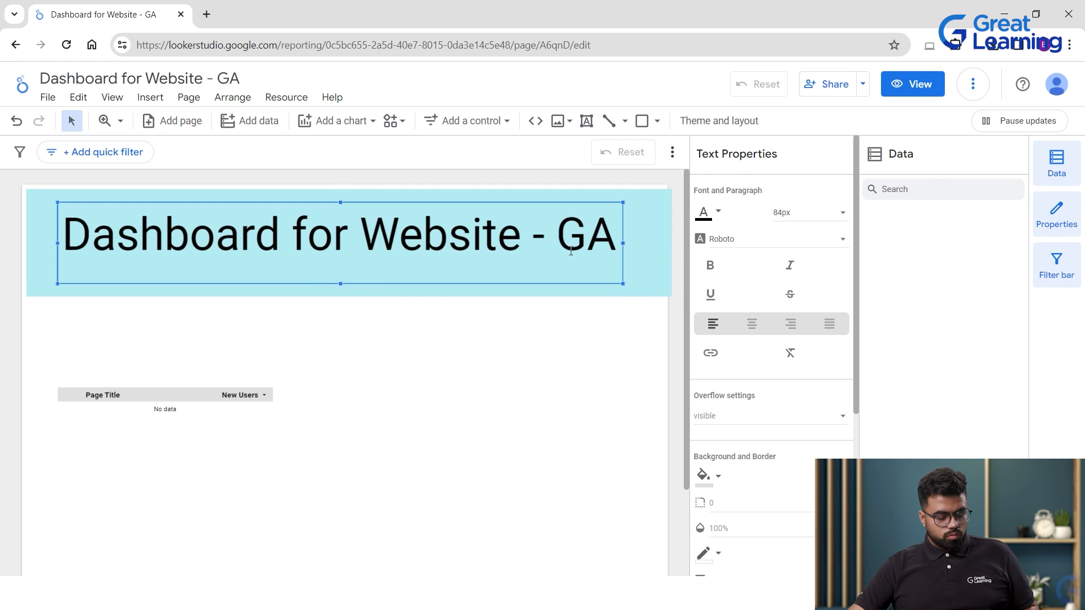
key("ctrl+a")
left_click(782, 212)
left_click(772, 201)
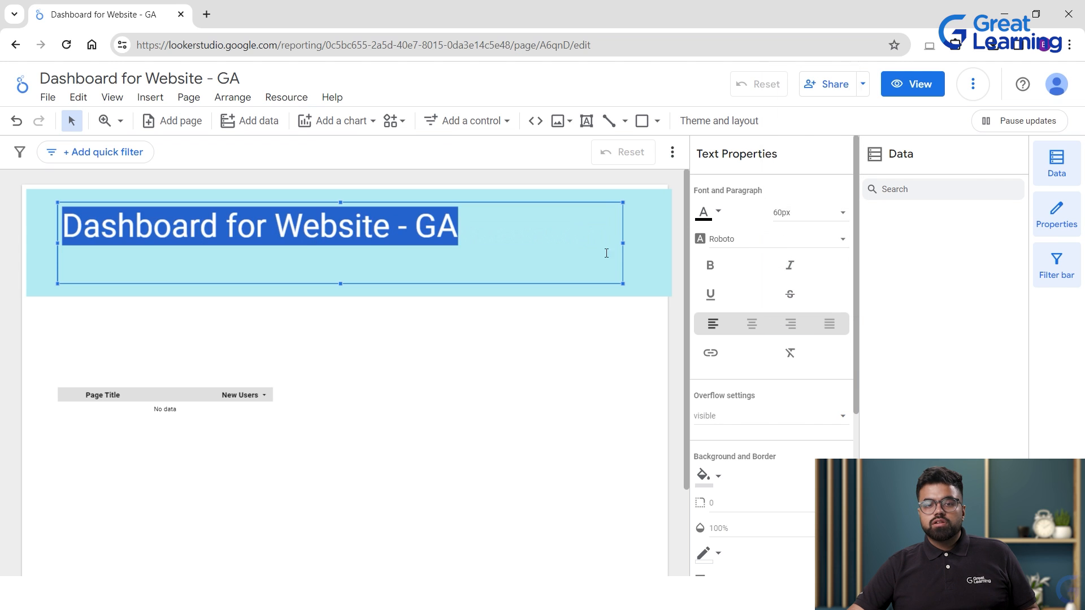
Shrink the title text box to fit and move it to the banner's left.
left_click(599, 310)
left_click(446, 223)
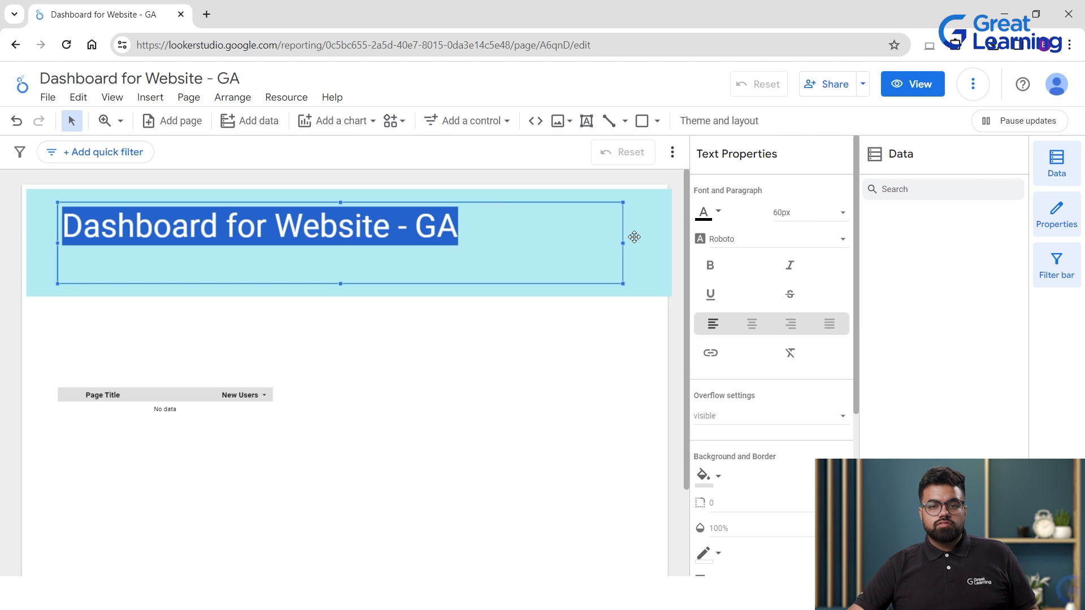
left_click_drag(621, 242, 465, 241)
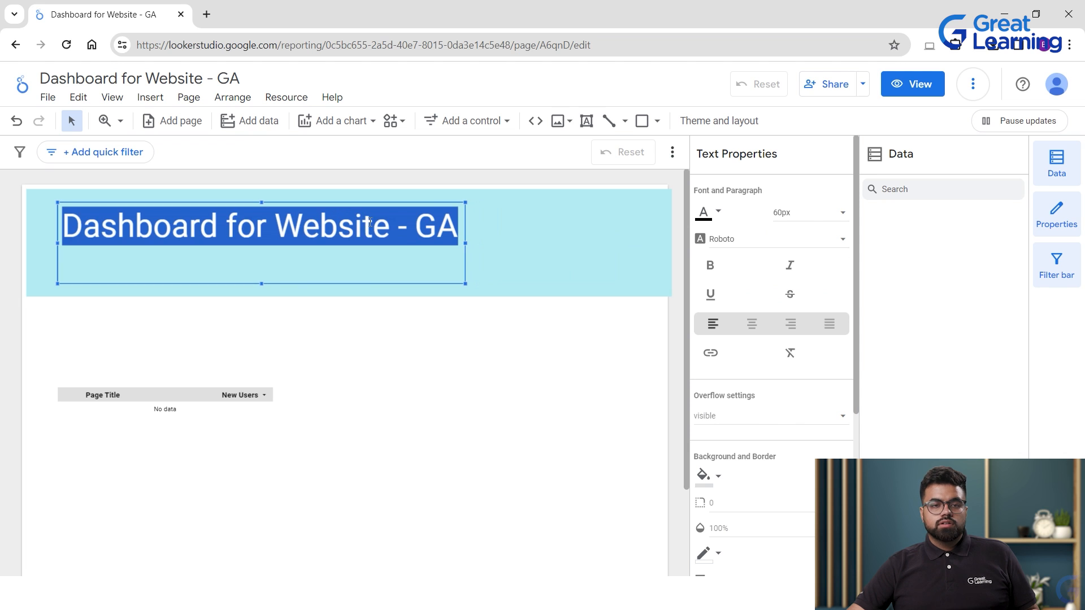
left_click_drag(260, 282, 261, 257)
left_click_drag(250, 202, 232, 221)
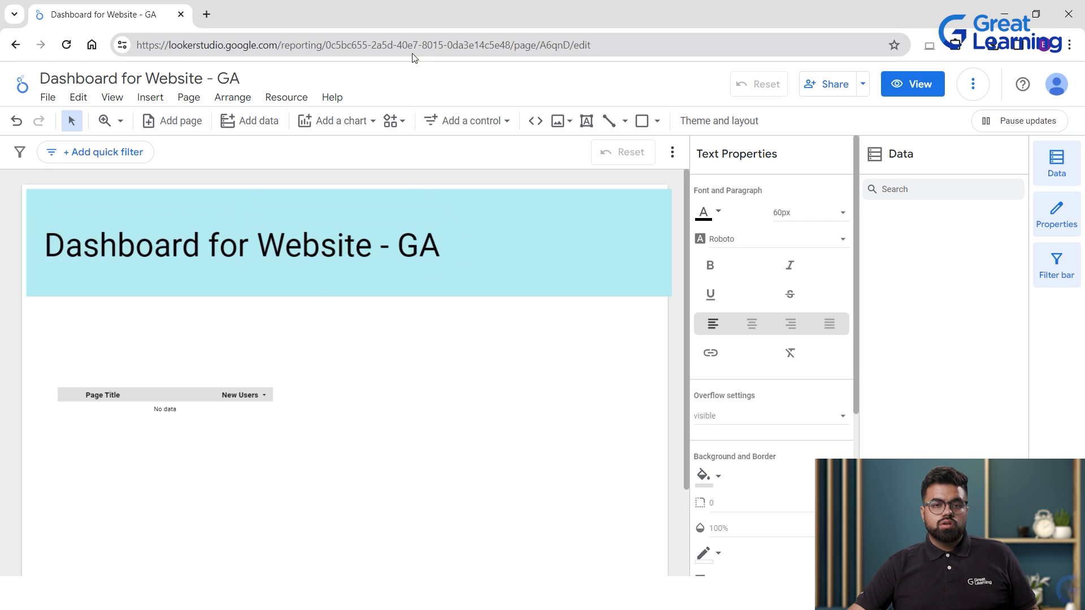
left_click(485, 122)
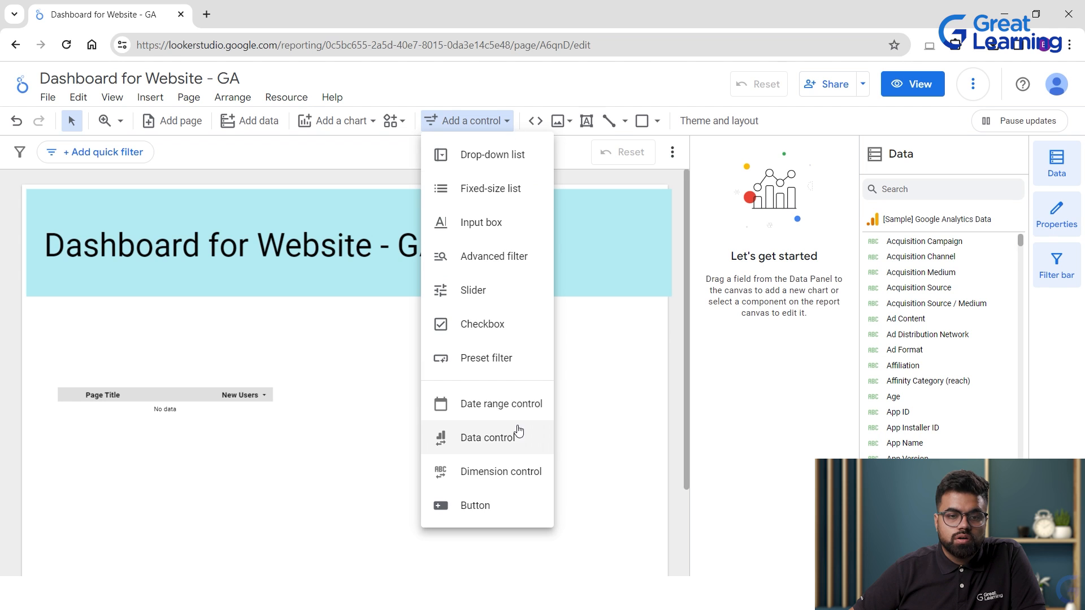
Place a date range control on the right side of the title banner.
left_click(493, 406)
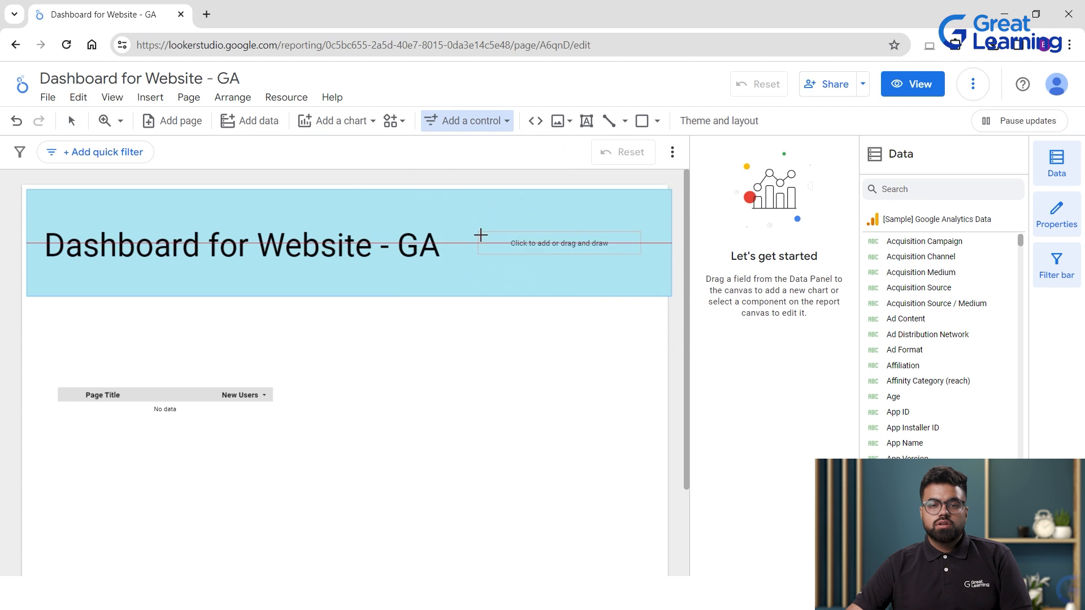
left_click(480, 235)
left_click(529, 257)
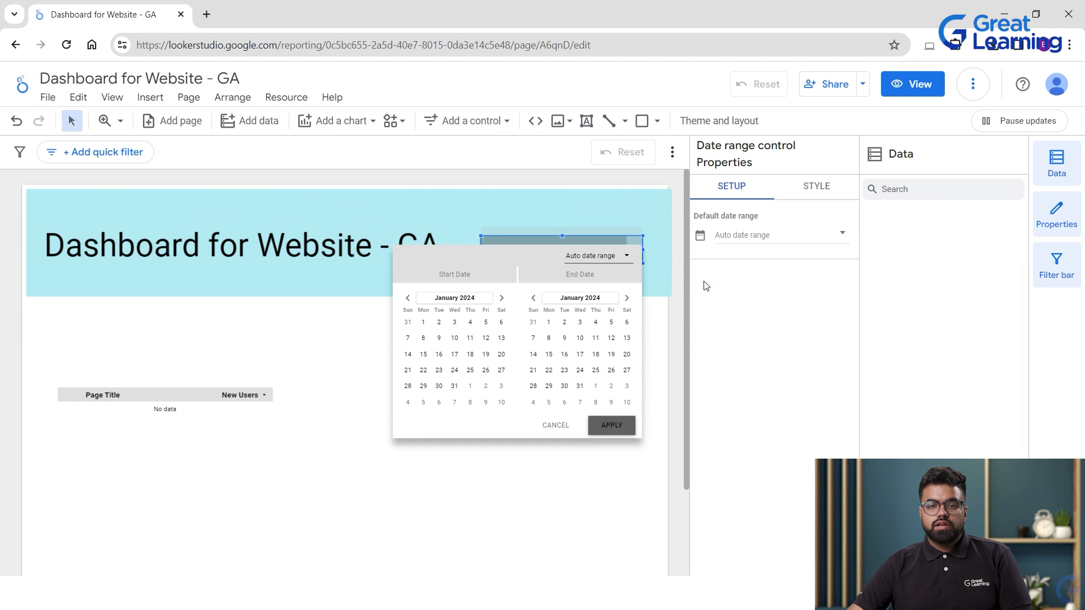
left_click(552, 424)
left_click(563, 260)
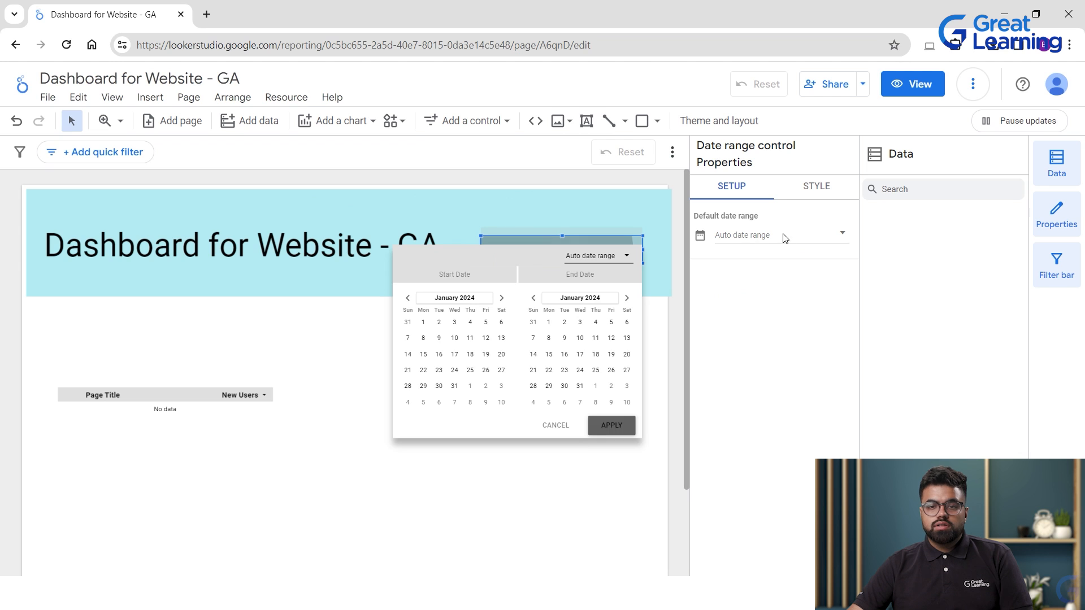
Style the date control with 24px black text and a light grey header.
left_click(817, 188)
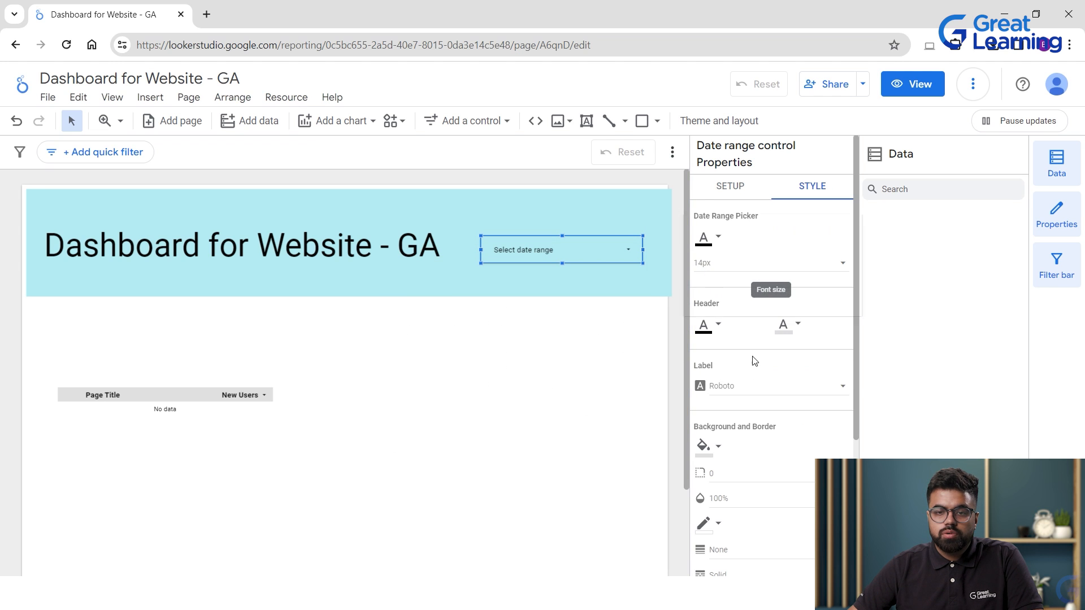
left_click(743, 263)
left_click(716, 335)
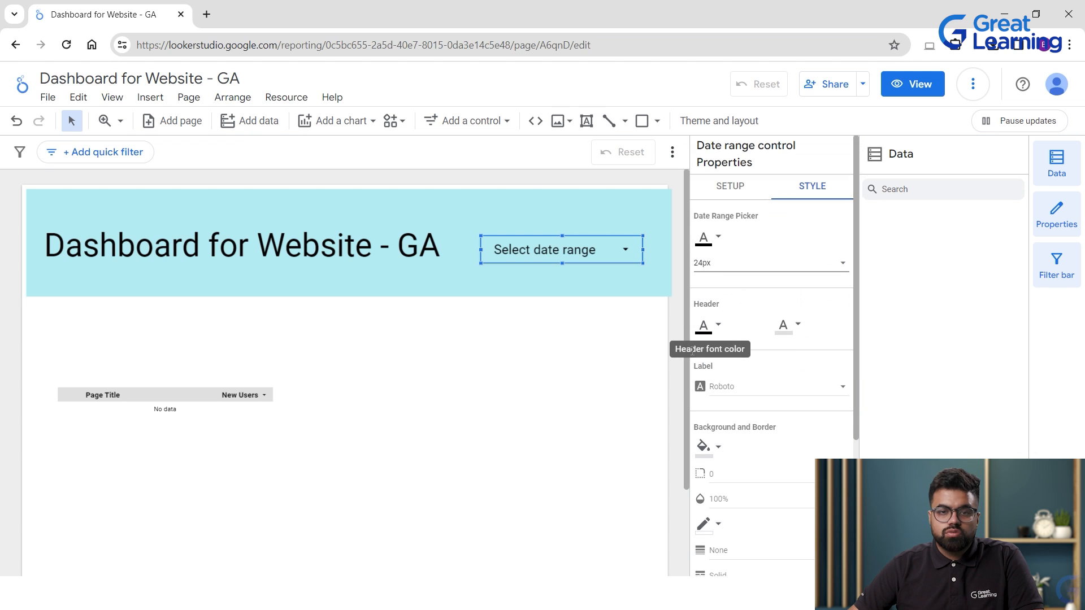
left_click(704, 237)
left_click(749, 279)
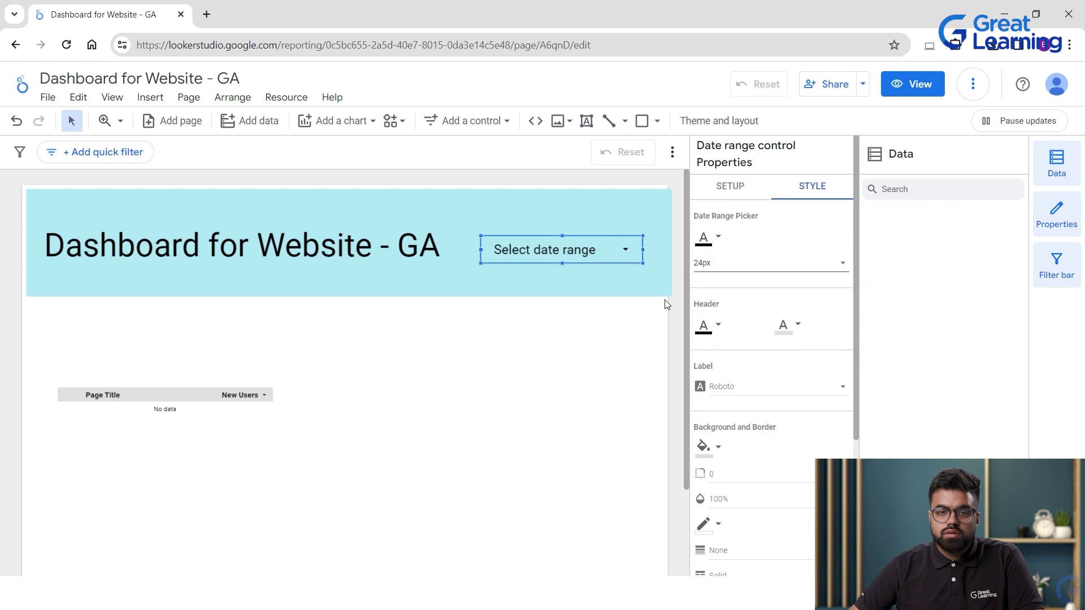
left_click(782, 325)
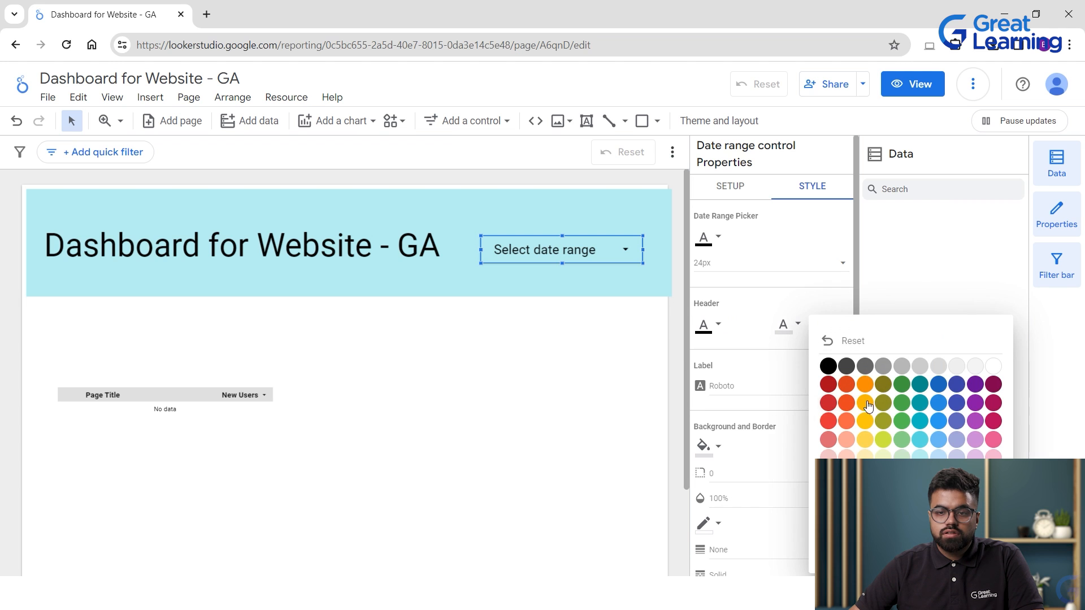
left_click(901, 369)
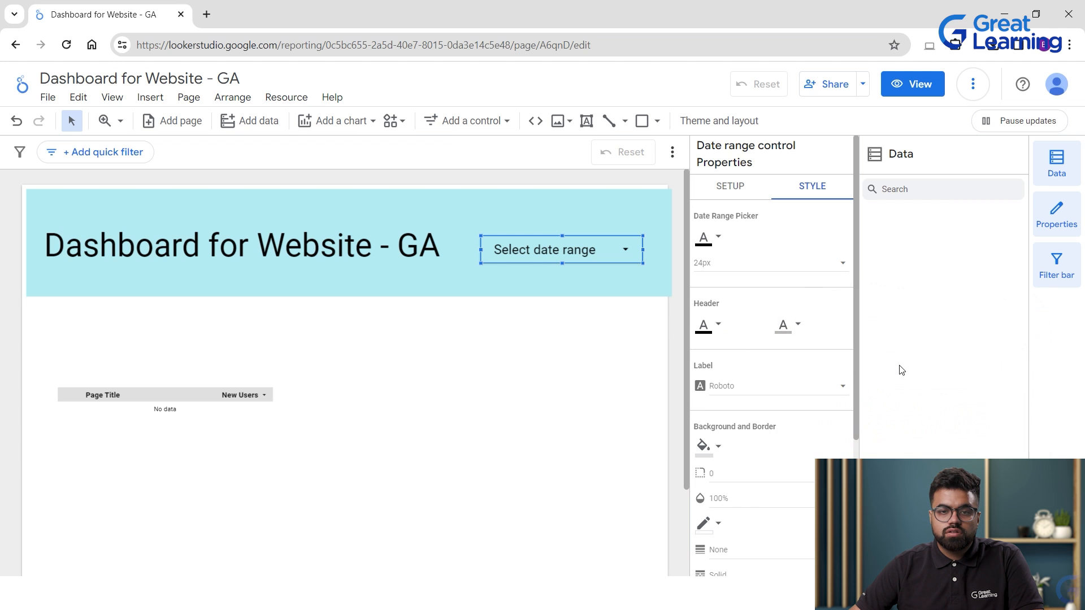
left_click(705, 327)
left_click(746, 367)
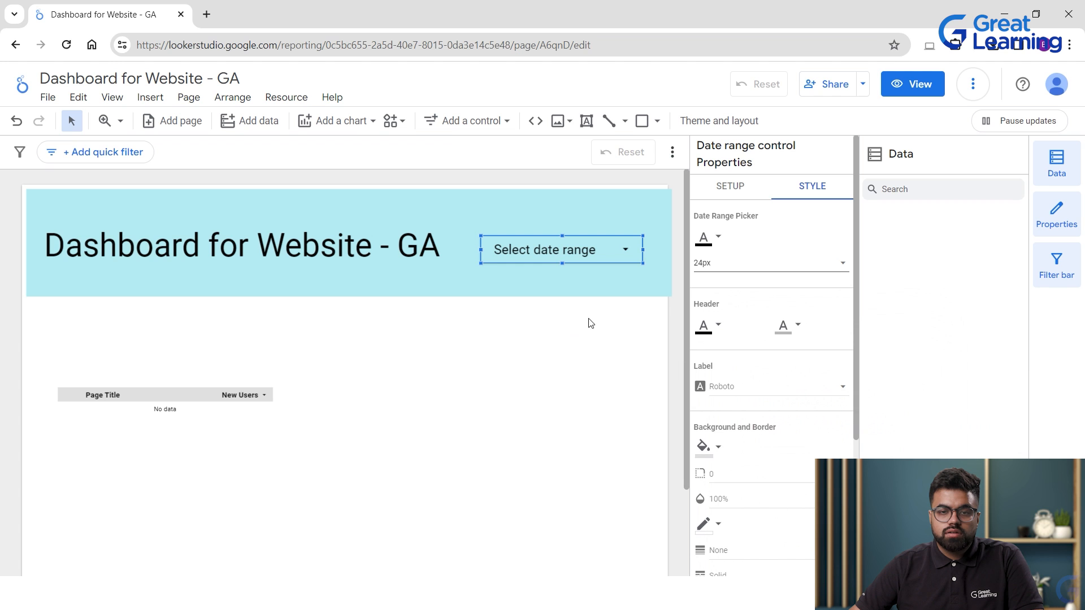
Give the date control an orange background and close its calendar.
scroll(739, 389, "down", 1)
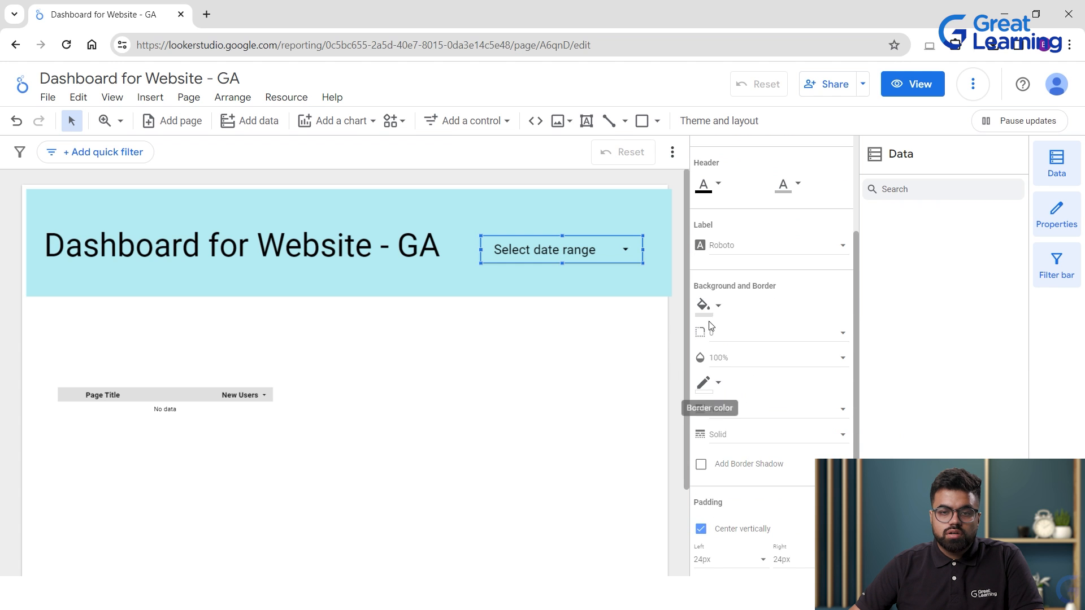
left_click(704, 305)
left_click(785, 359)
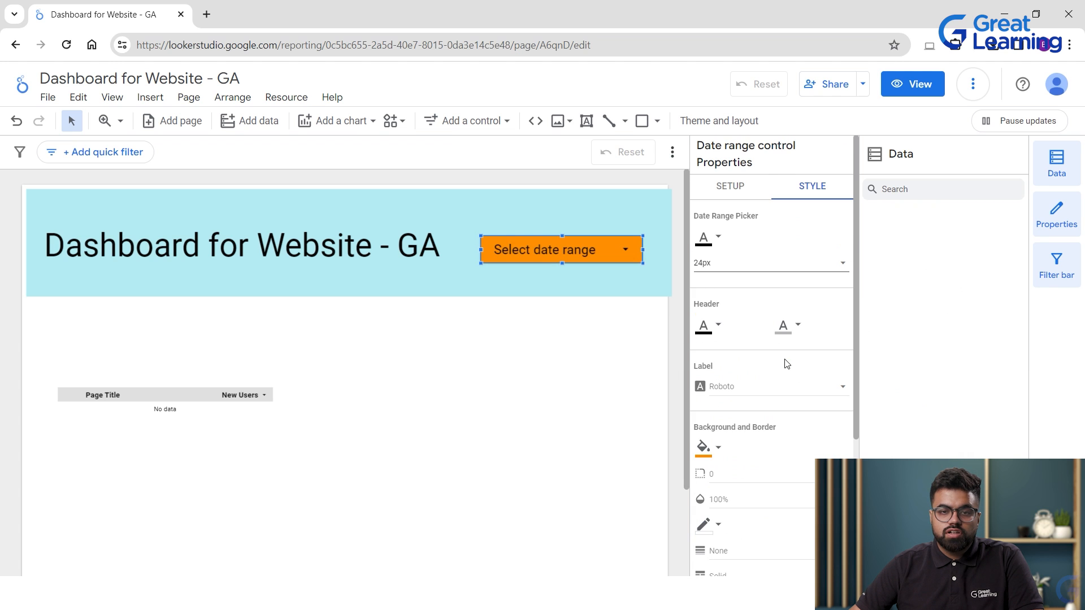
left_click(619, 363)
left_click(602, 249)
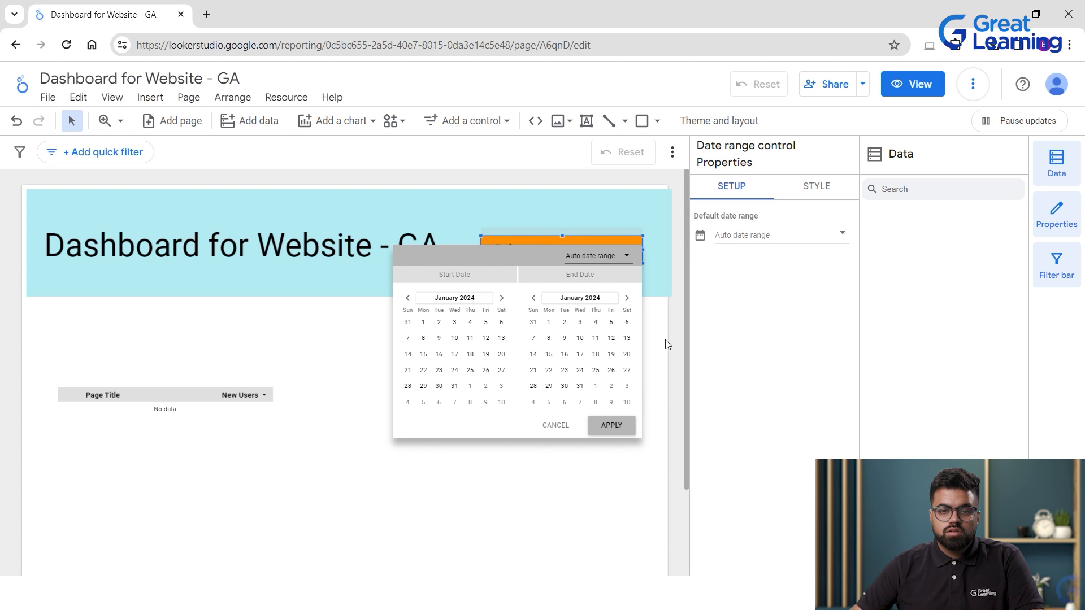
left_click(671, 280)
Change the date control's background fill to blue.
left_click(807, 192)
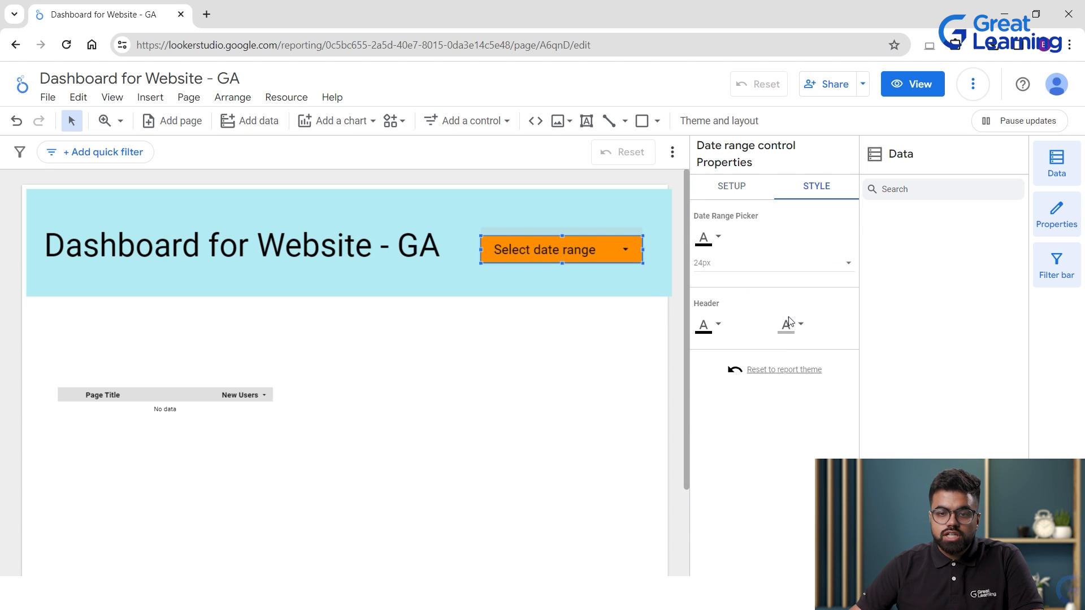
left_click(704, 446)
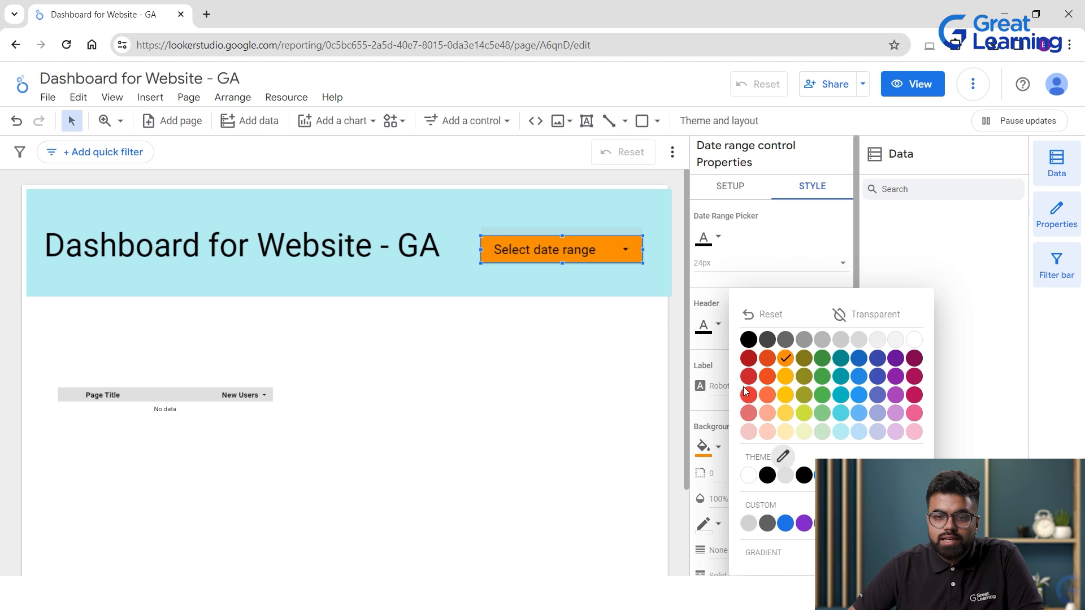
left_click(804, 413)
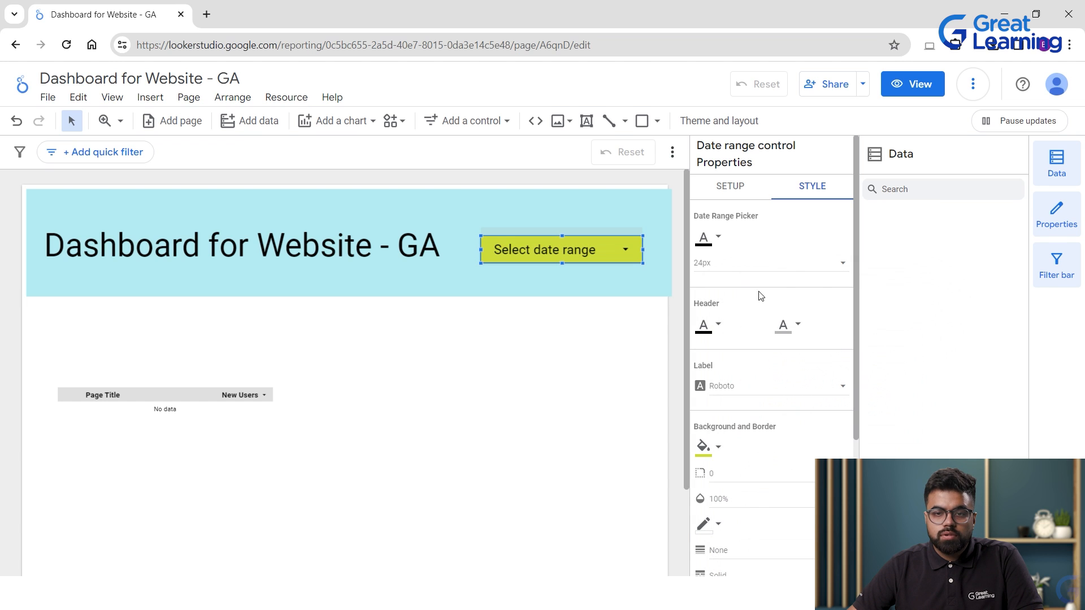
left_click(704, 446)
left_click(774, 438)
left_click(704, 447)
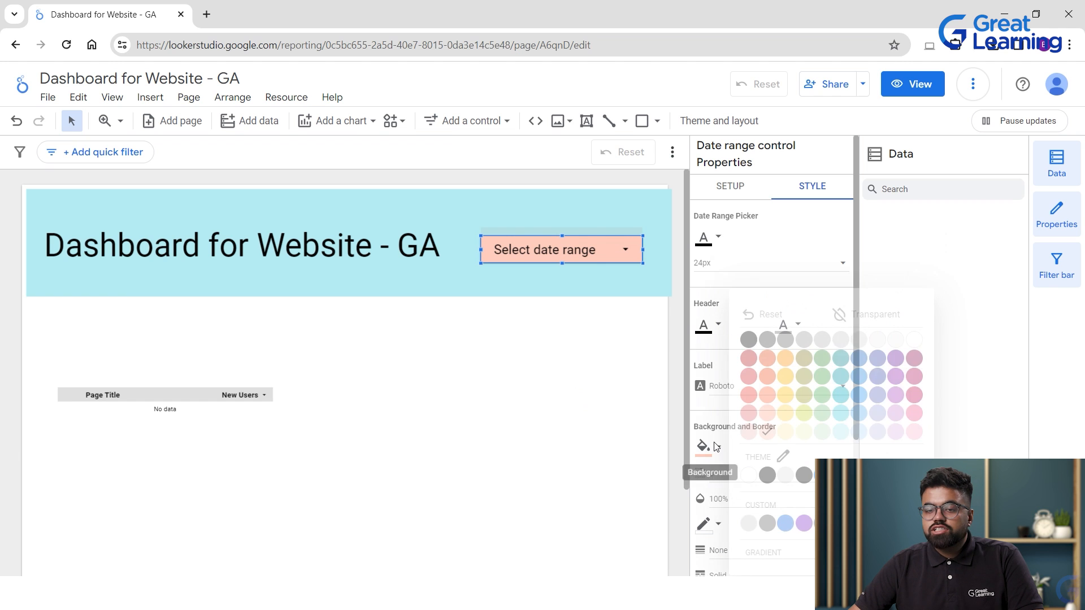
left_click(858, 403)
left_click(622, 250)
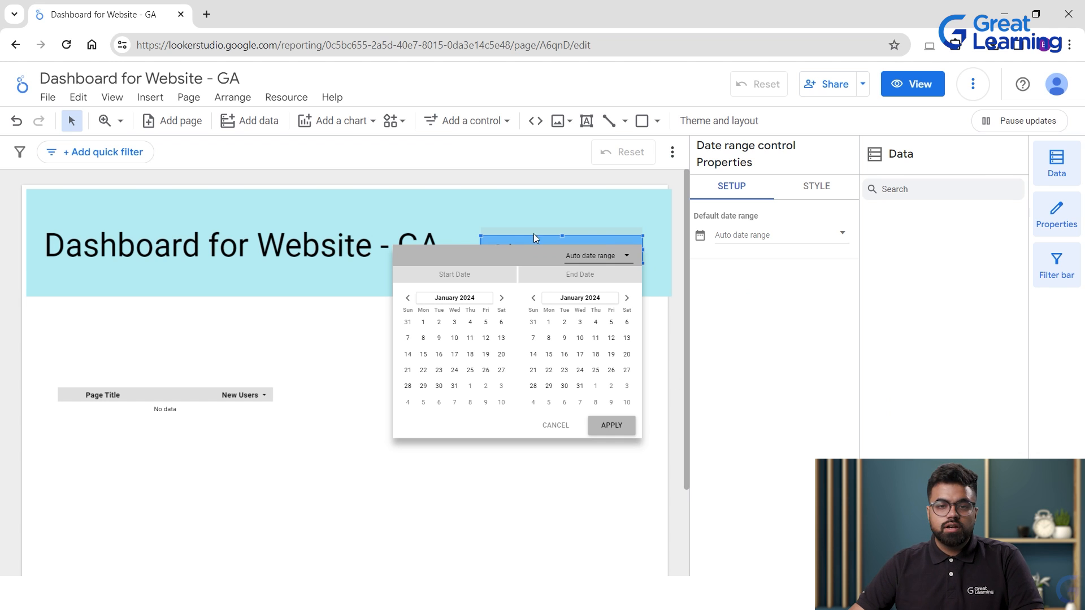
left_click(508, 481)
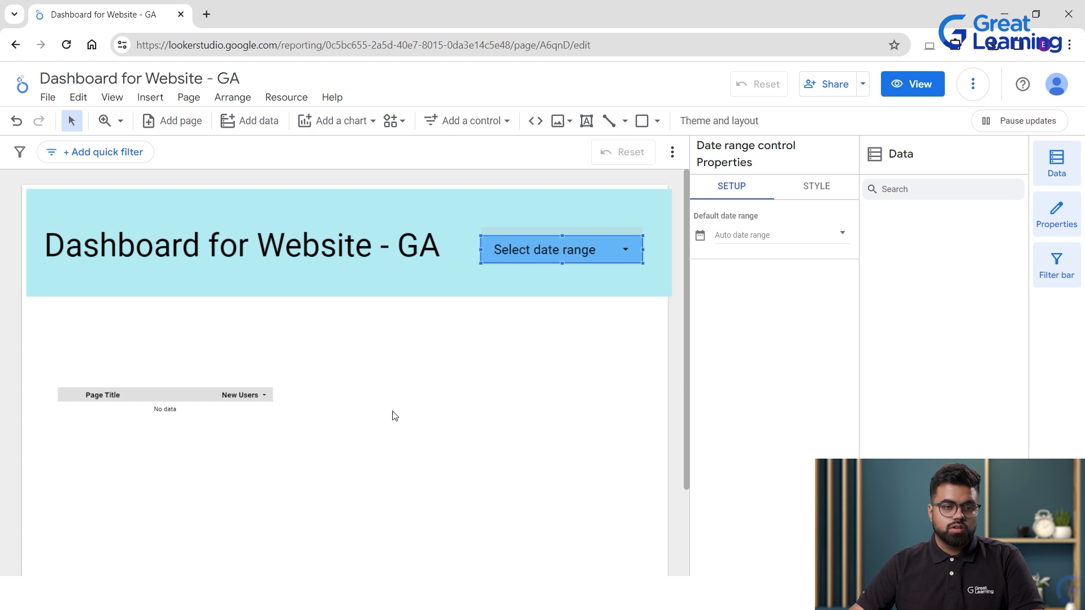
left_click(211, 401)
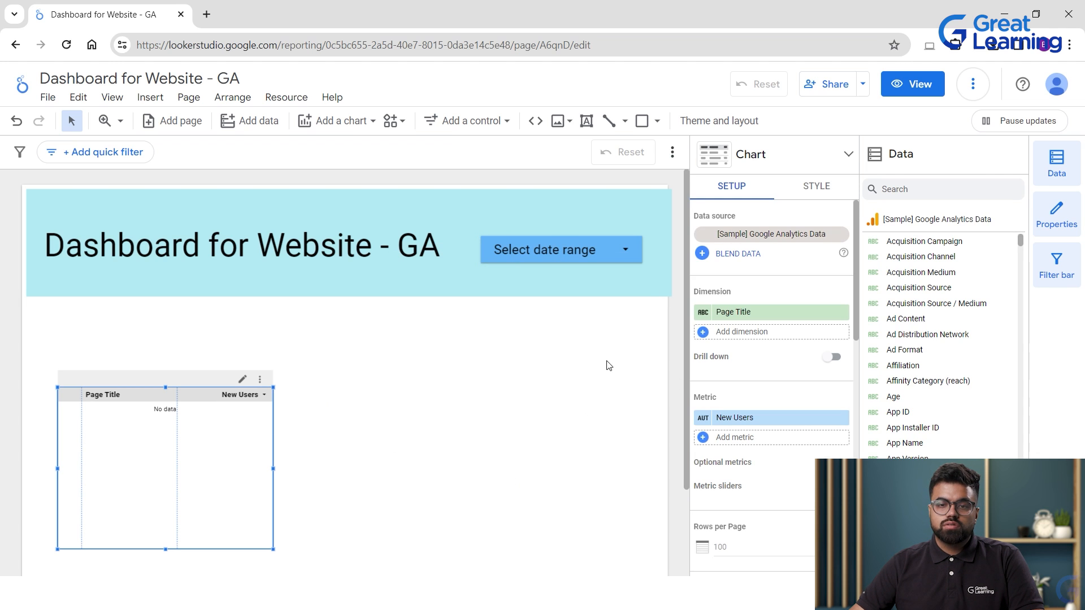
Move the table to the bottom of the canvas and place a new scorecard under the title banner.
left_click_drag(205, 414, 183, 559)
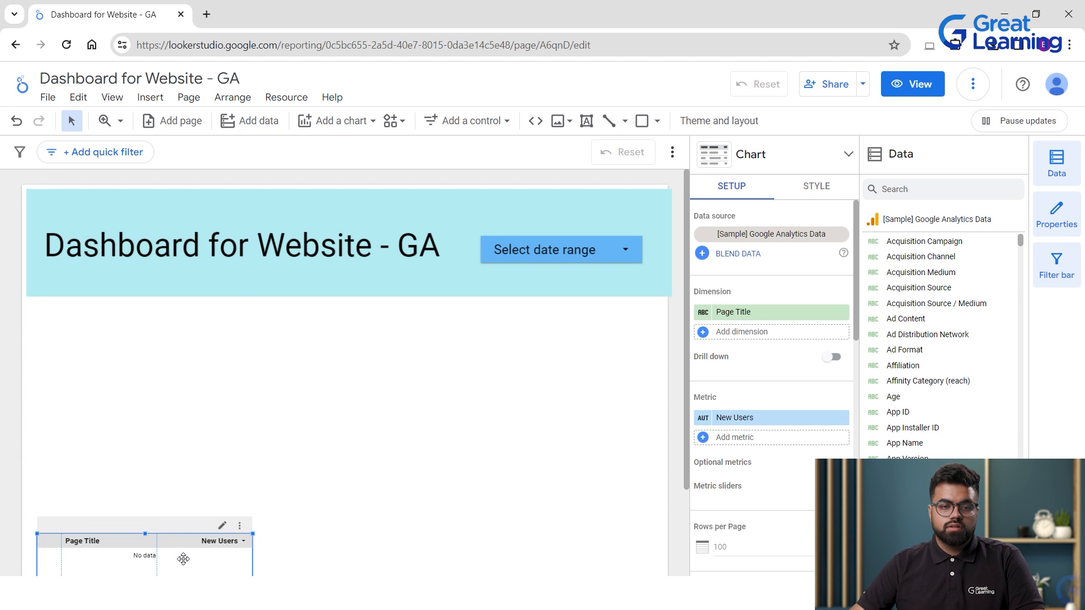
left_click(338, 123)
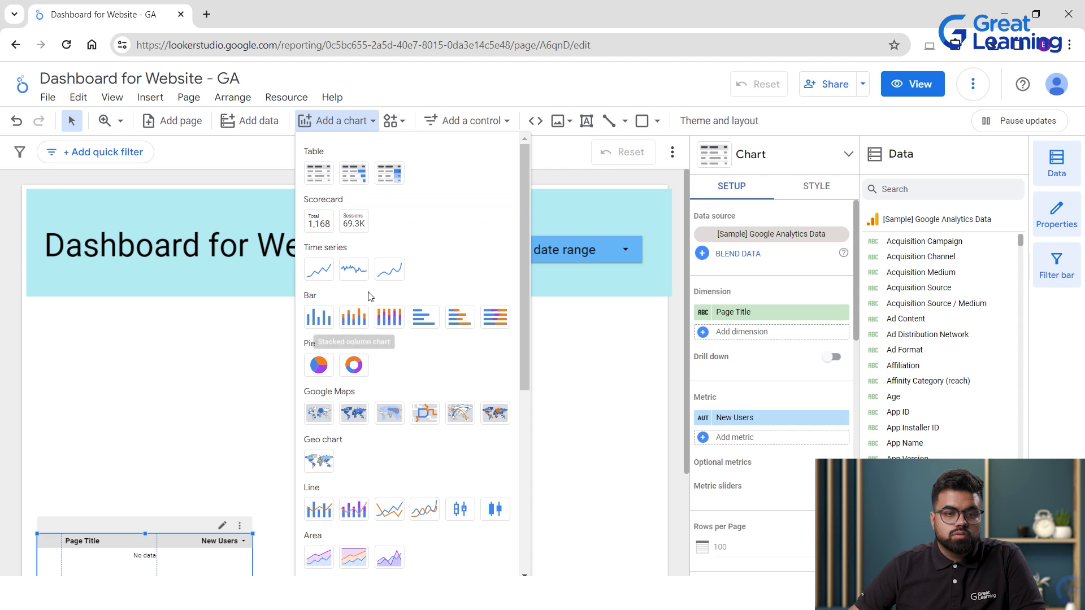
left_click(316, 222)
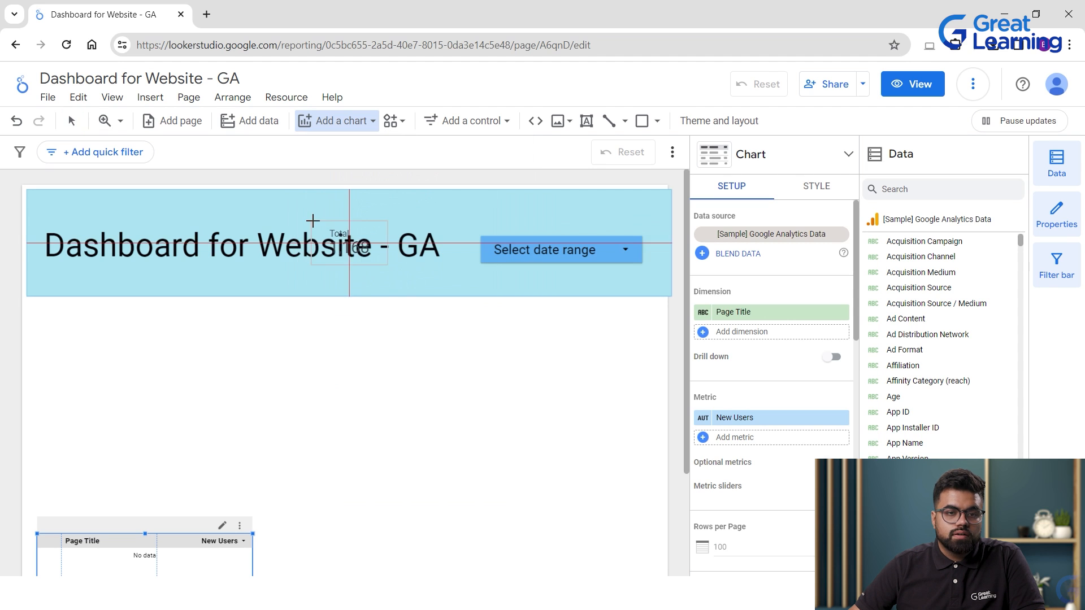
left_click(53, 323)
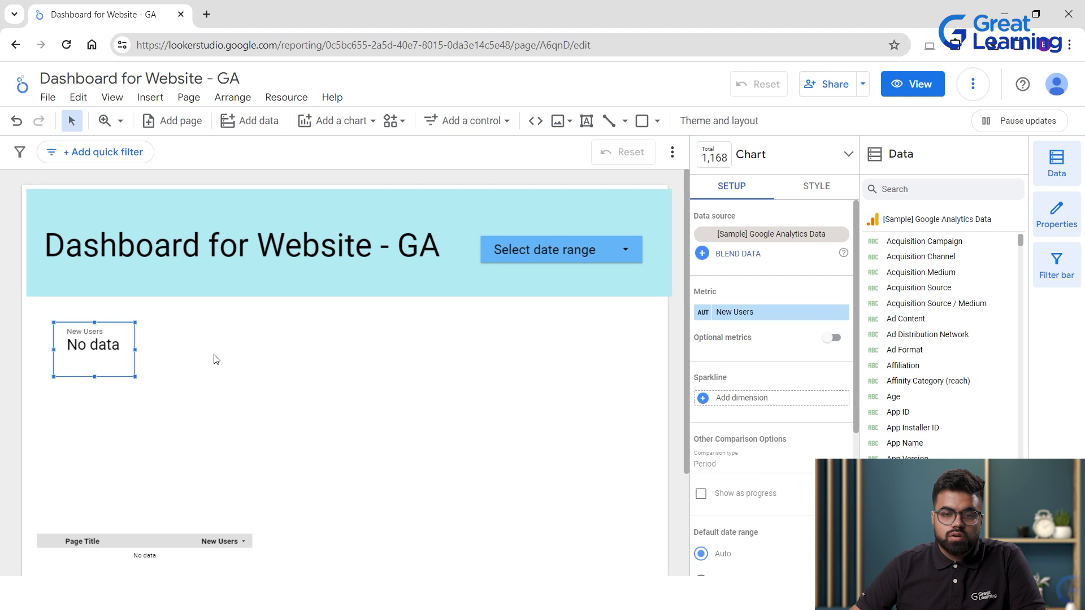
Set the new scorecard's metric to Bounce Rate and open the date range calendar.
scroll(743, 430, "down", 4)
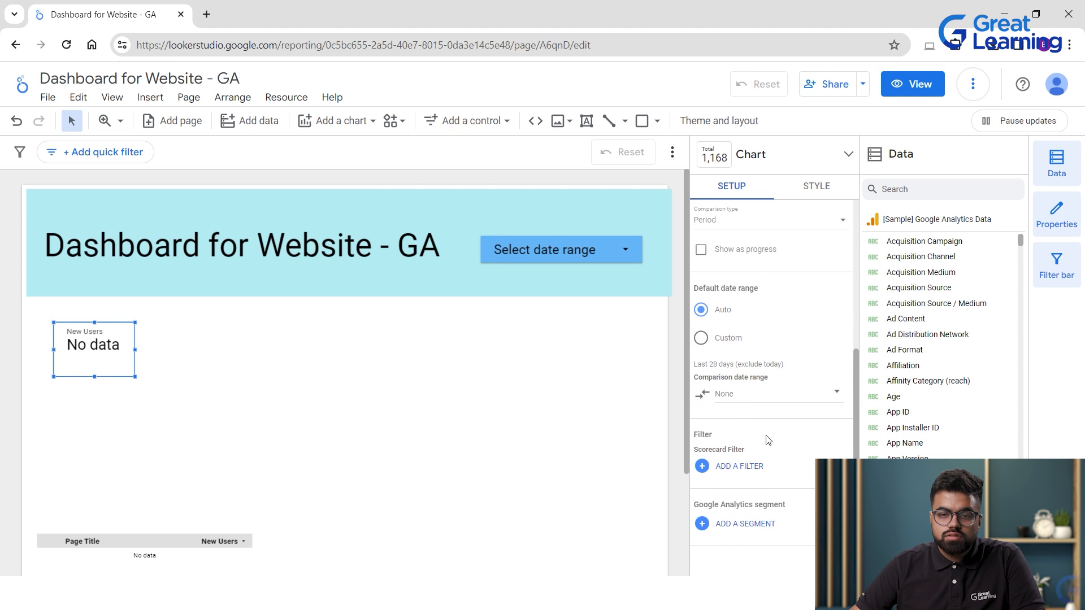
scroll(770, 435, "up", 4)
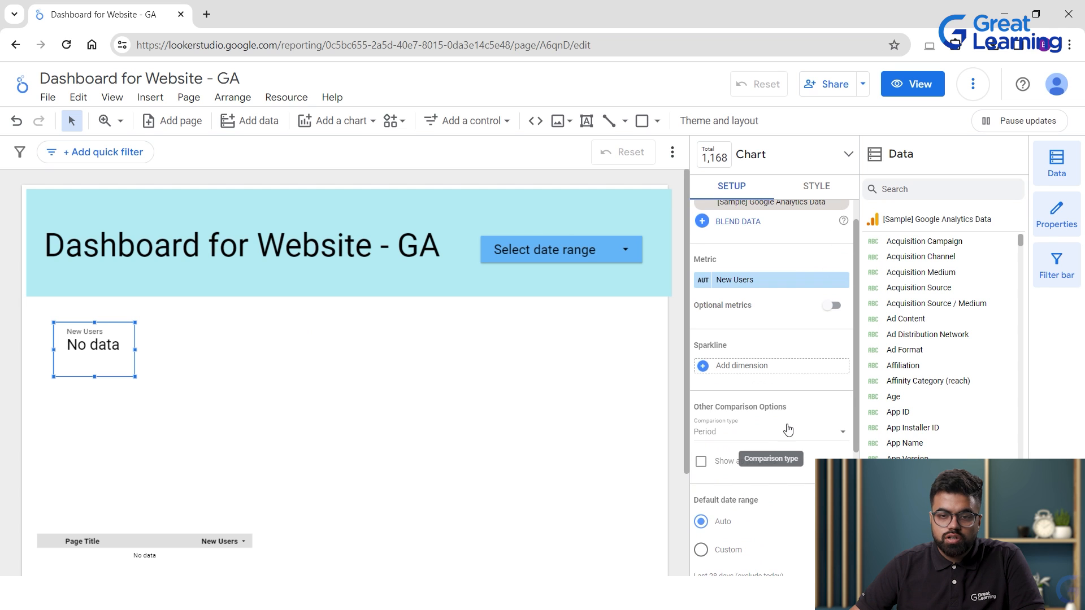
scroll(788, 430, "down", 4)
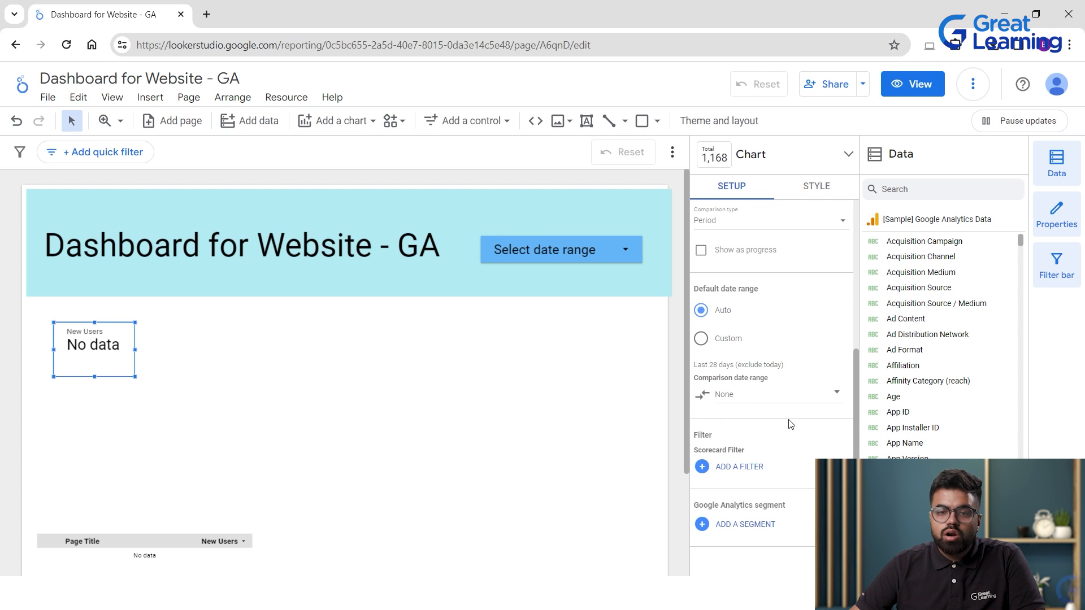
scroll(790, 424, "up", 4)
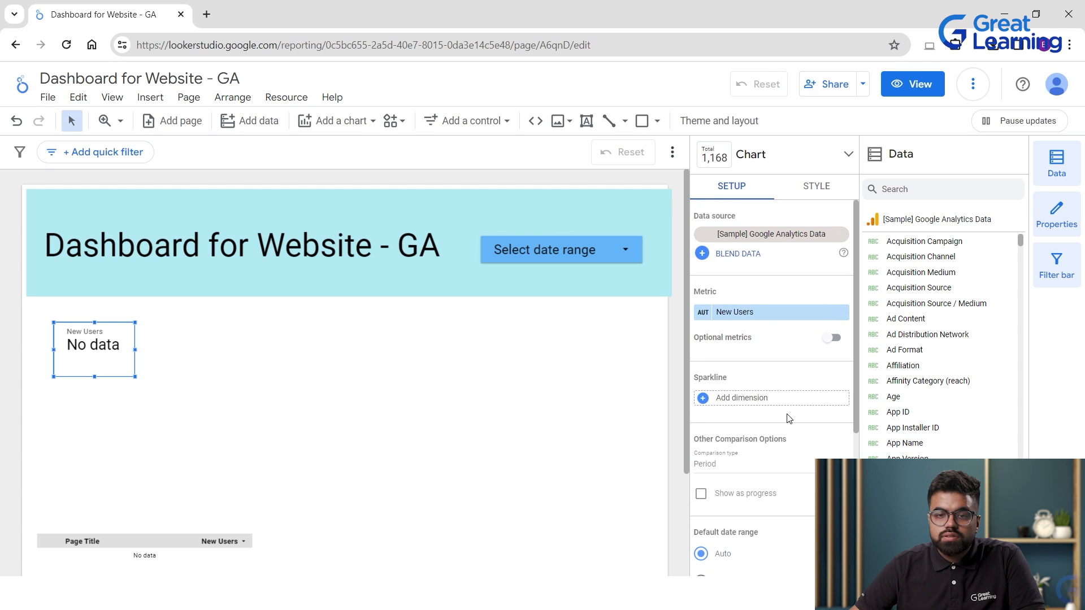
scroll(949, 361, "down", 15)
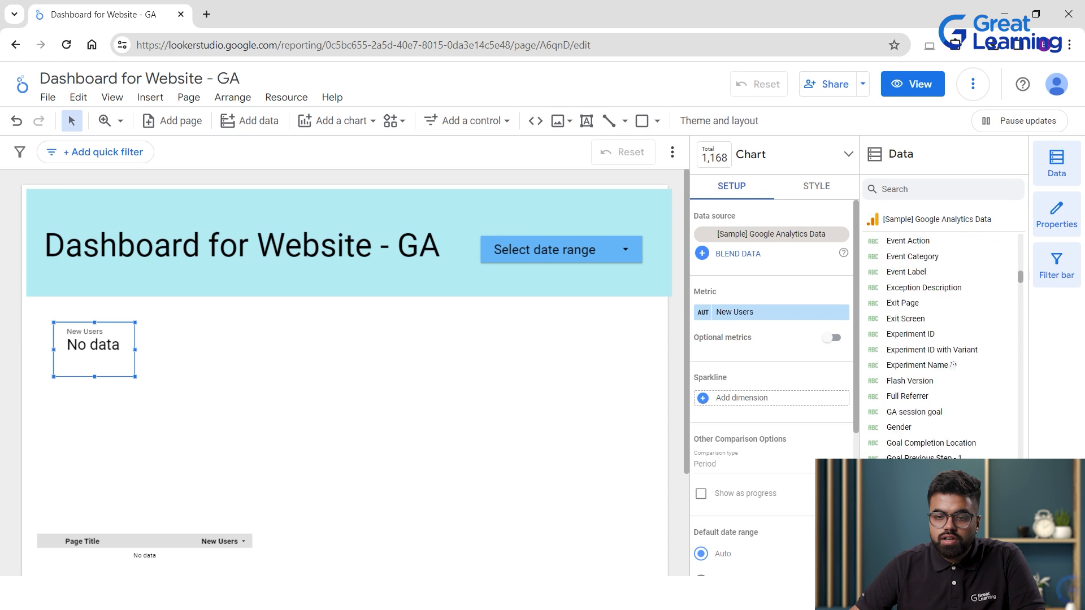
scroll(950, 364, "down", 20)
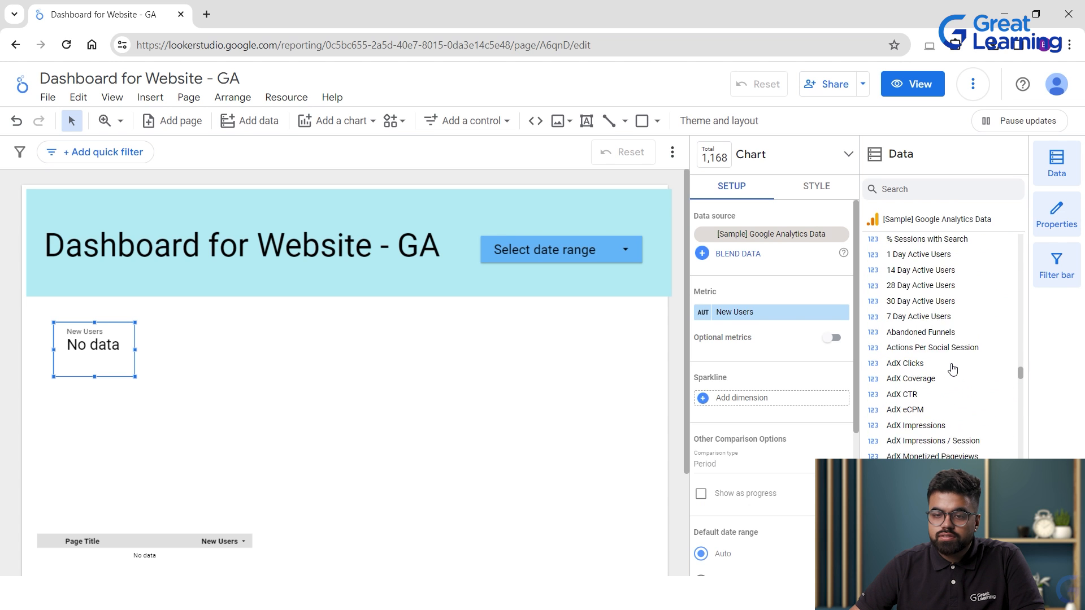
scroll(950, 359, "down", 3)
scroll(948, 355, "up", 3)
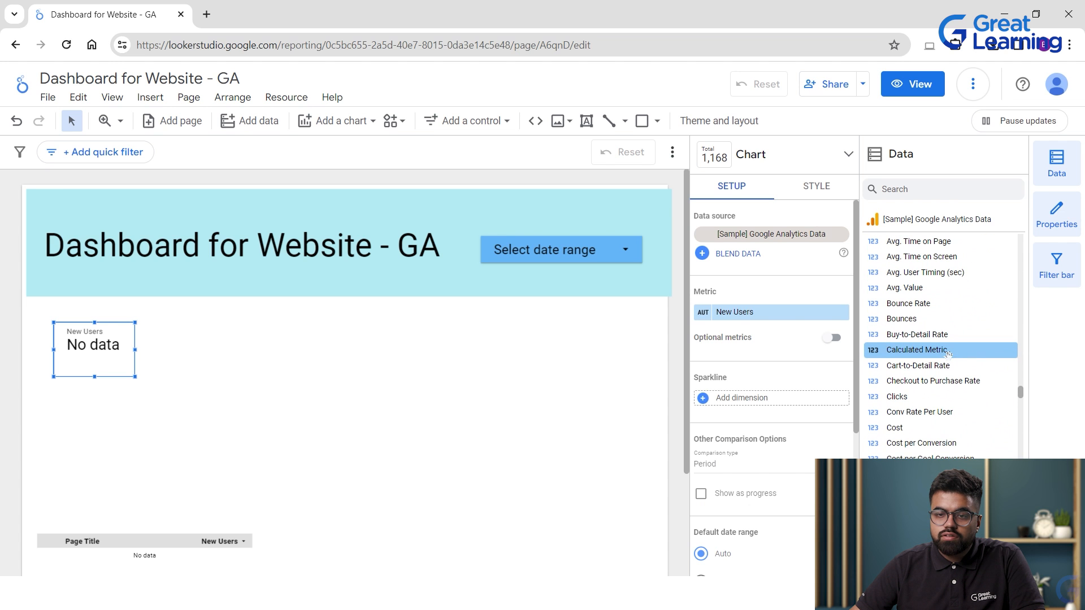
left_click_drag(926, 303, 734, 316)
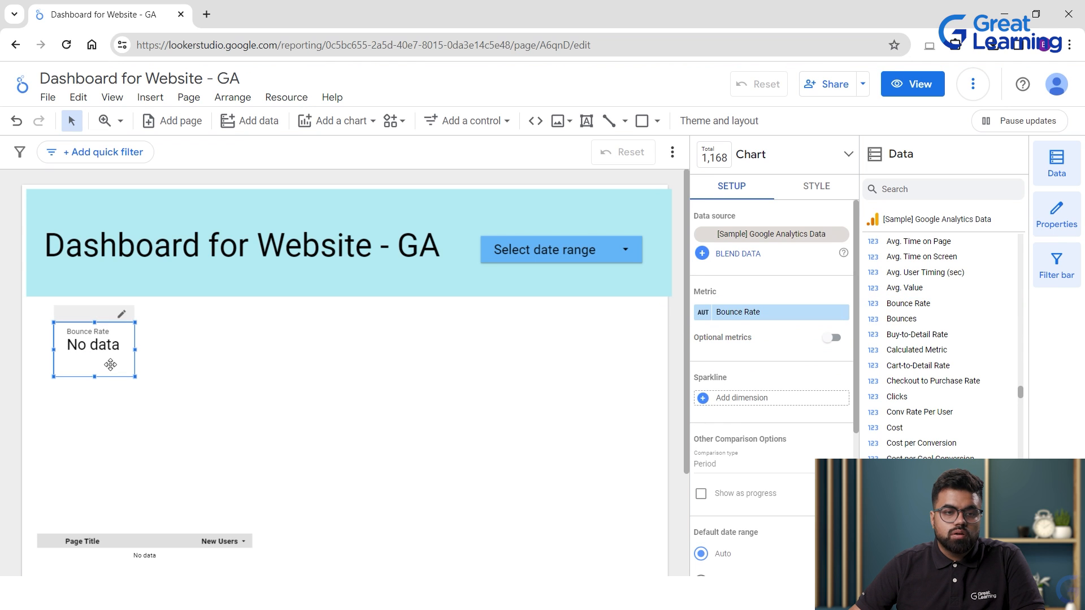
left_click(545, 250)
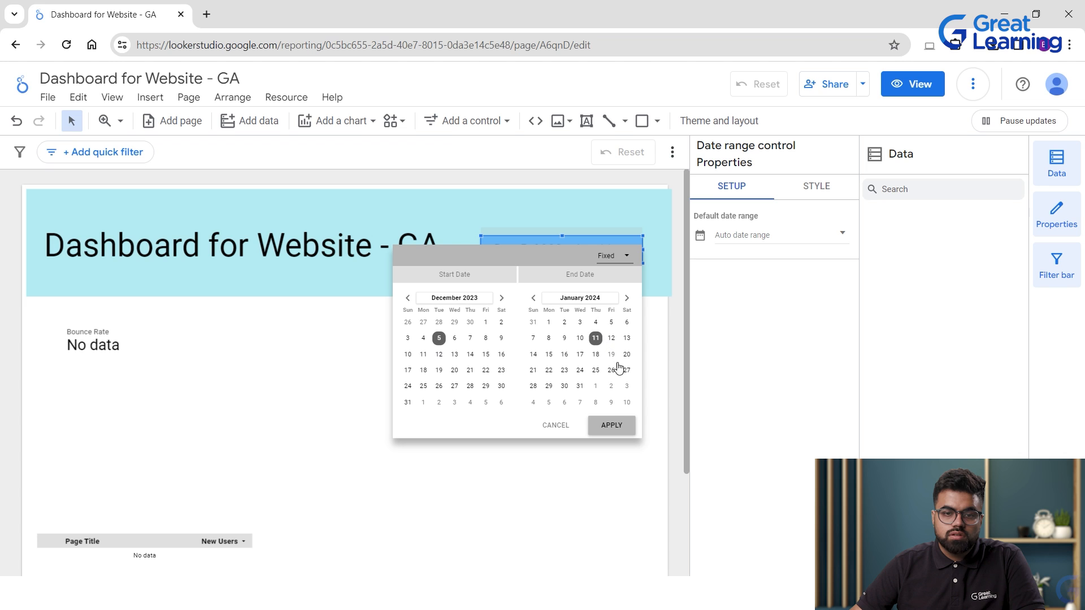
Apply a date range starting May 2, 2023, then reopen the date range calendar.
left_click(611, 426)
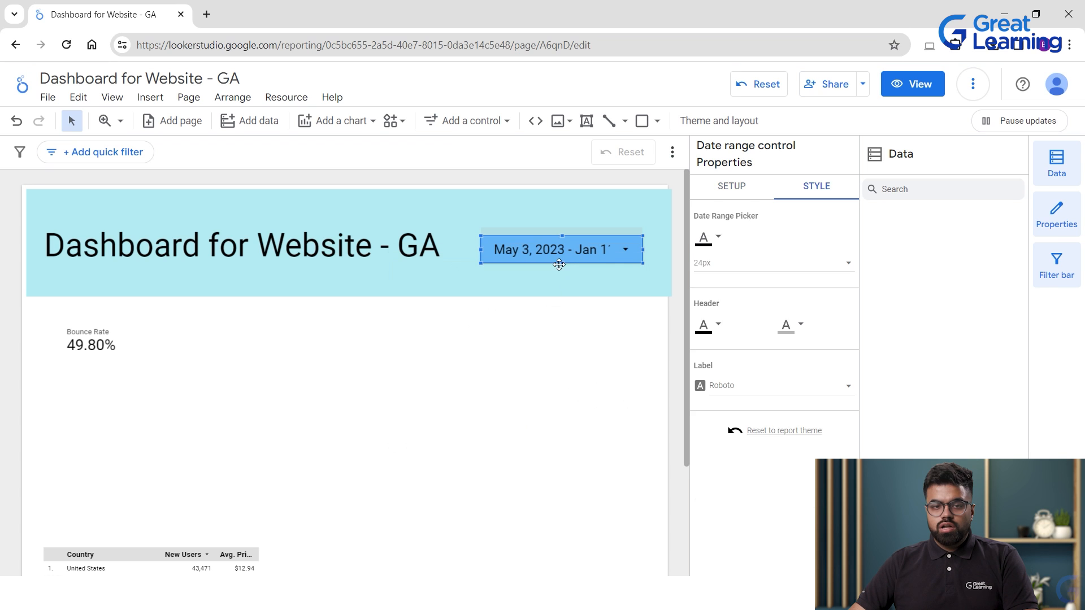
left_click(545, 275)
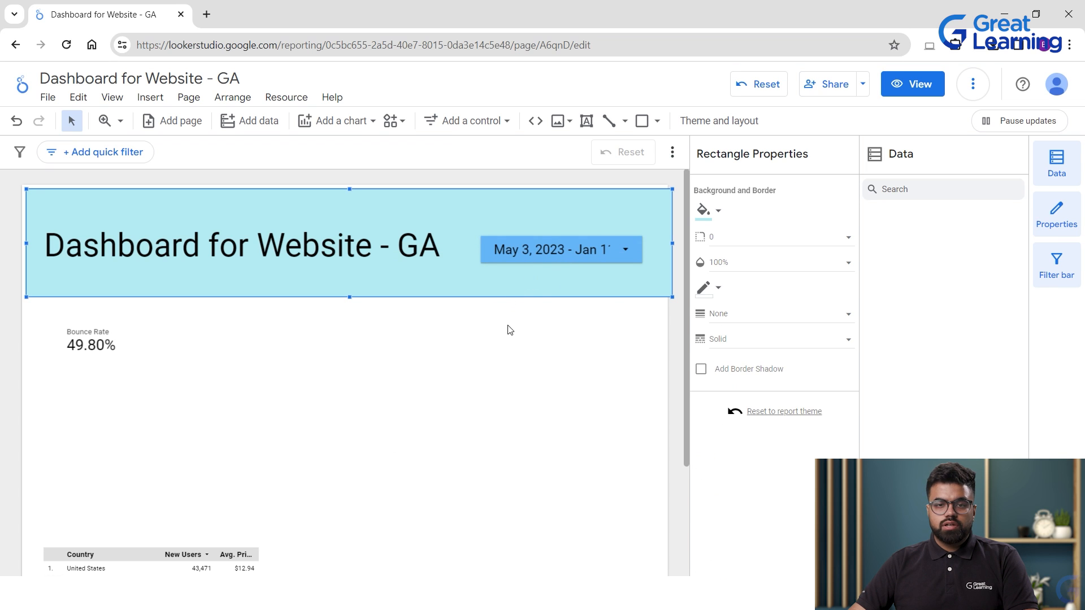
left_click(527, 256)
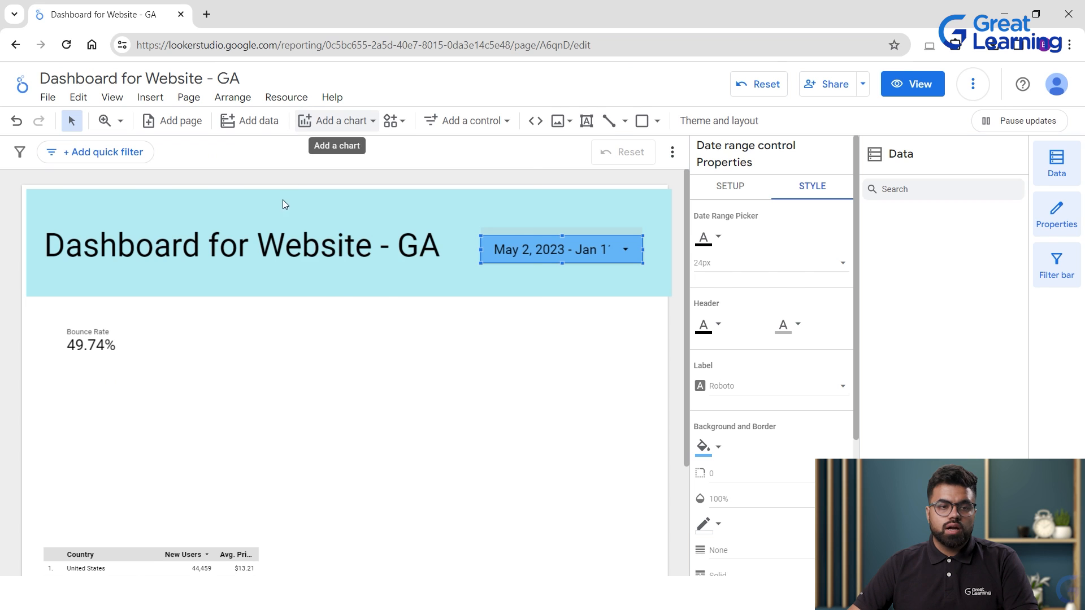
Add a New Users scorecard beside the Bounce Rate scorecard.
left_click(336, 121)
left_click(318, 226)
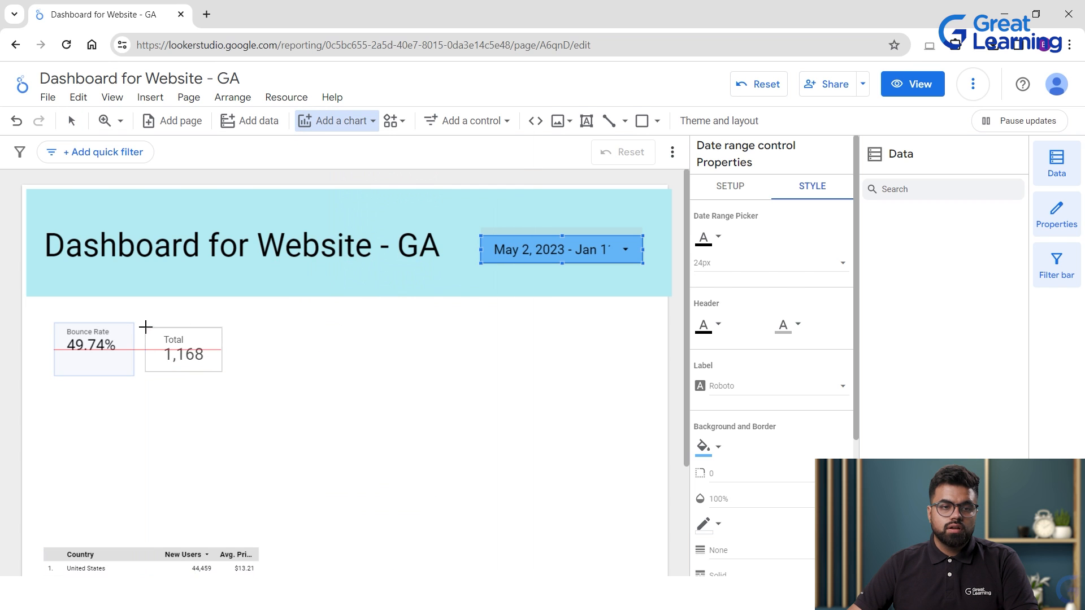
left_click(144, 329)
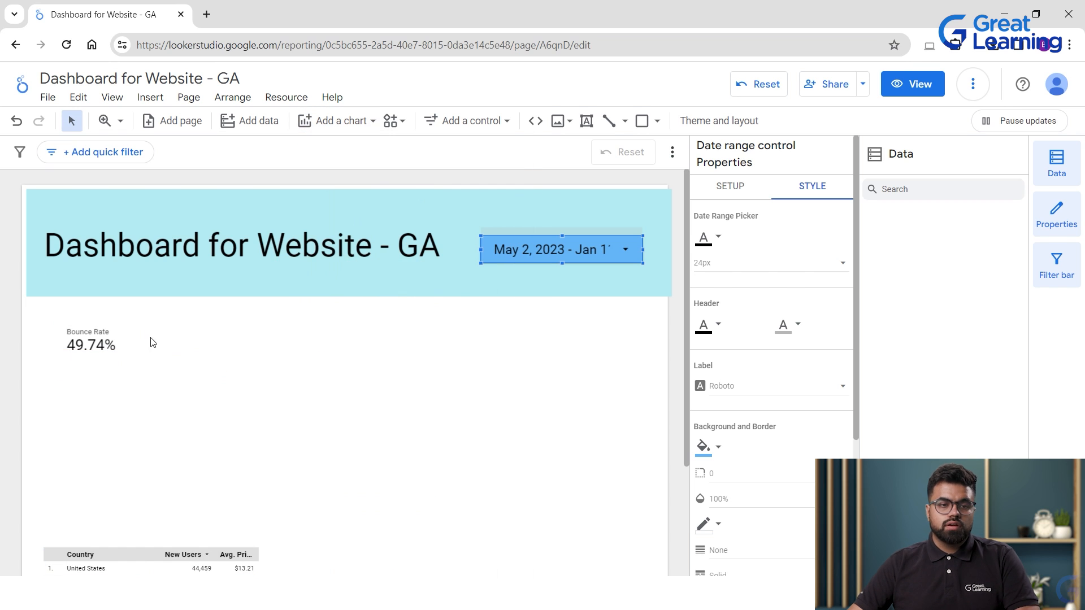
left_click(98, 339)
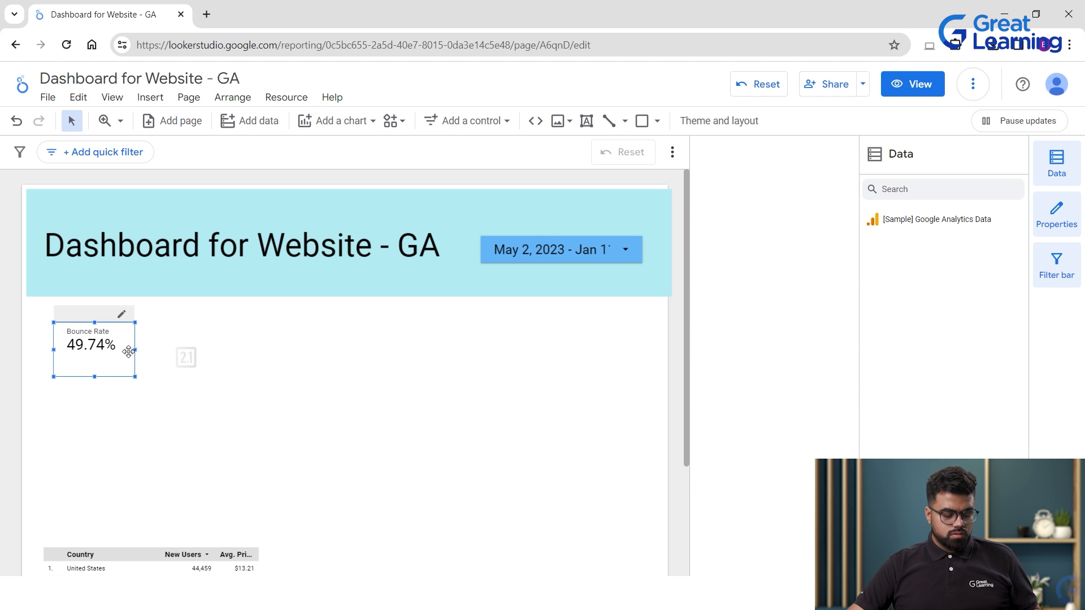
left_click(216, 345)
Paste a copy of the scorecard and line it up to the right of New Users.
left_click(296, 359)
key("ctrl+v")
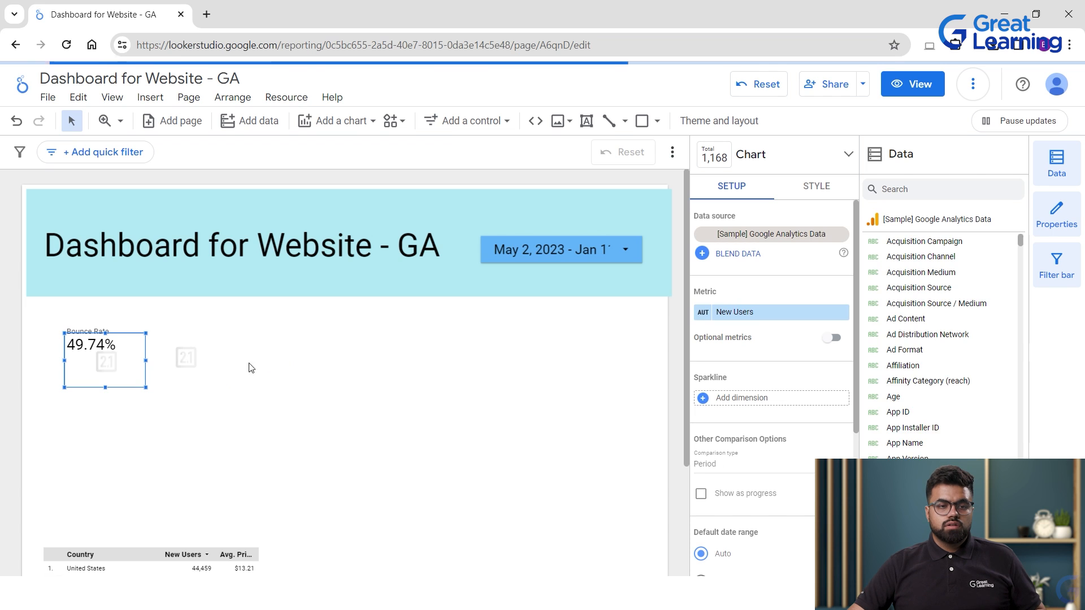
left_click_drag(160, 368, 242, 363)
mouse_move(324, 353)
left_mouse_down()
mouse_move(334, 351)
mouse_move(314, 356)
left_mouse_up()
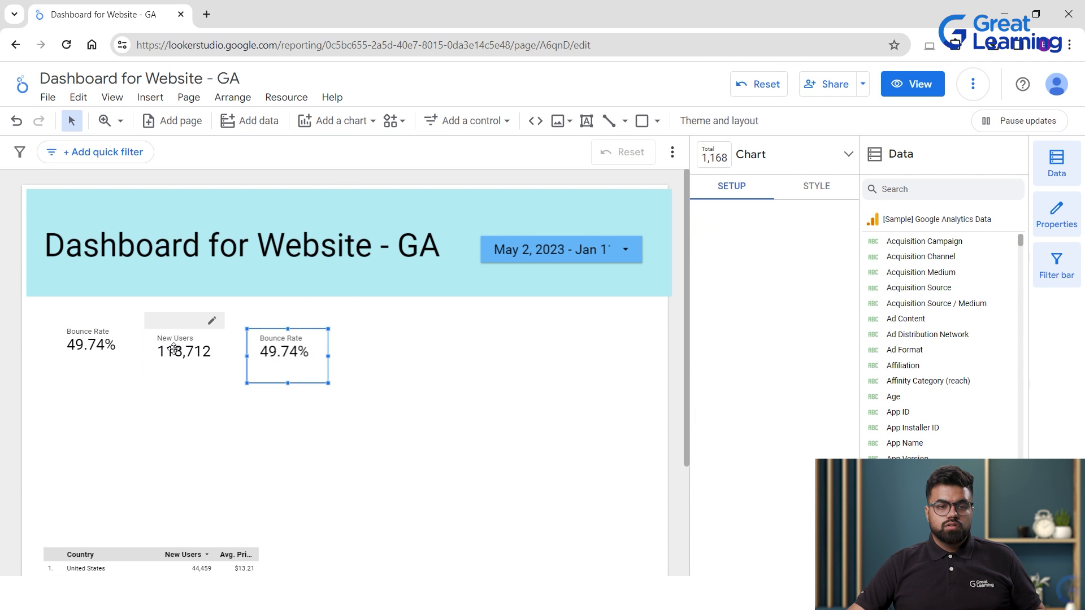
left_click(173, 347)
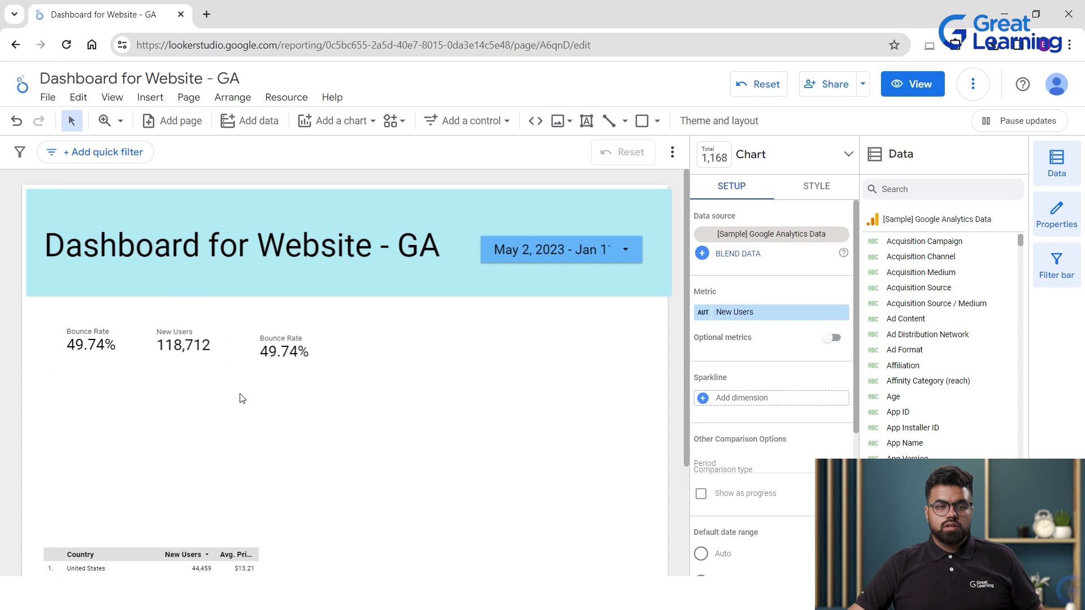
left_click(260, 369)
left_click_drag(261, 357, 257, 341)
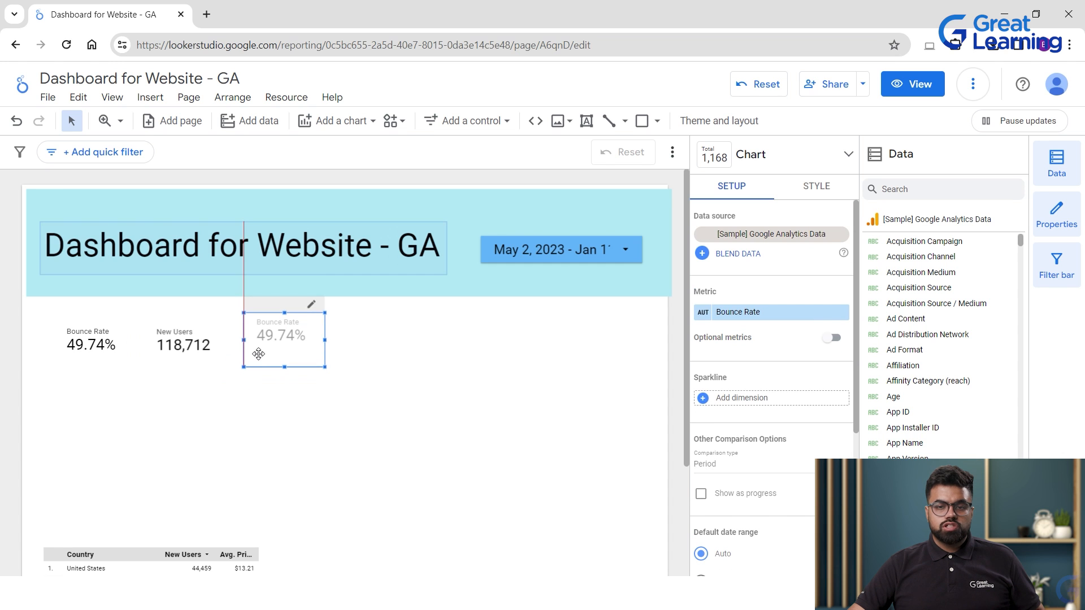
Change the copied scorecard's metric to CTR and align it with the others.
scroll(990, 429, "down", 12)
scroll(989, 430, "down", 20)
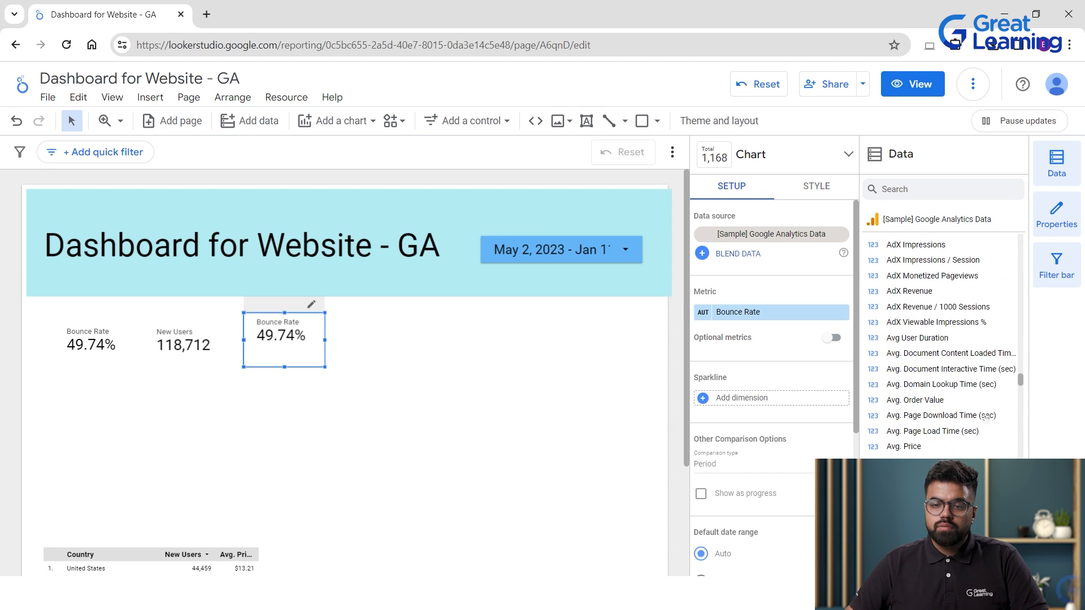
scroll(983, 408, "up", 20)
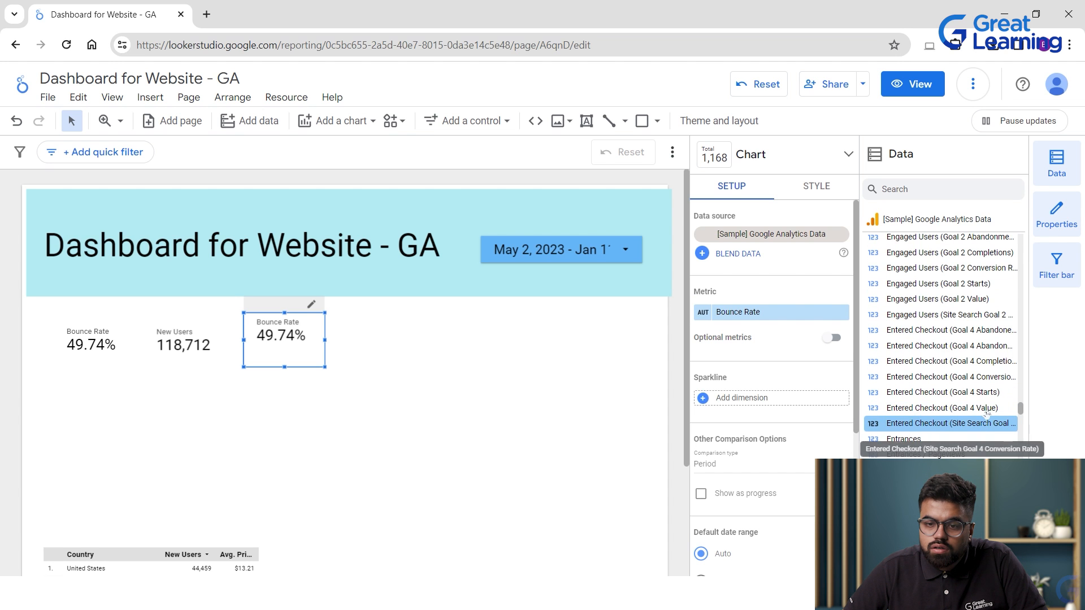
scroll(987, 429, "down", 1)
scroll(984, 418, "up", 4)
scroll(984, 418, "up", 5)
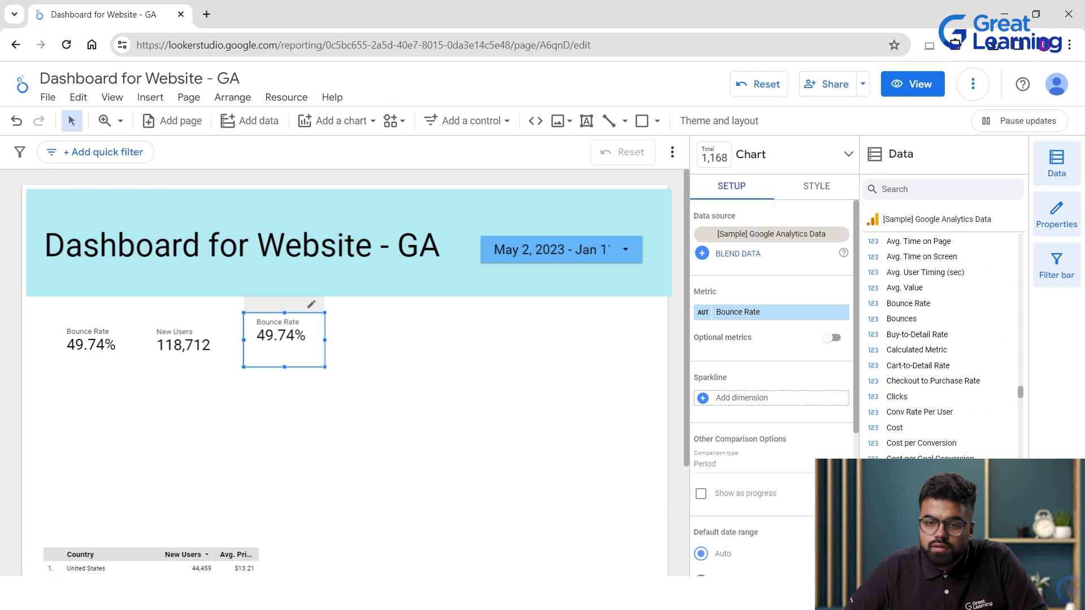
left_click_drag(903, 536, 739, 317)
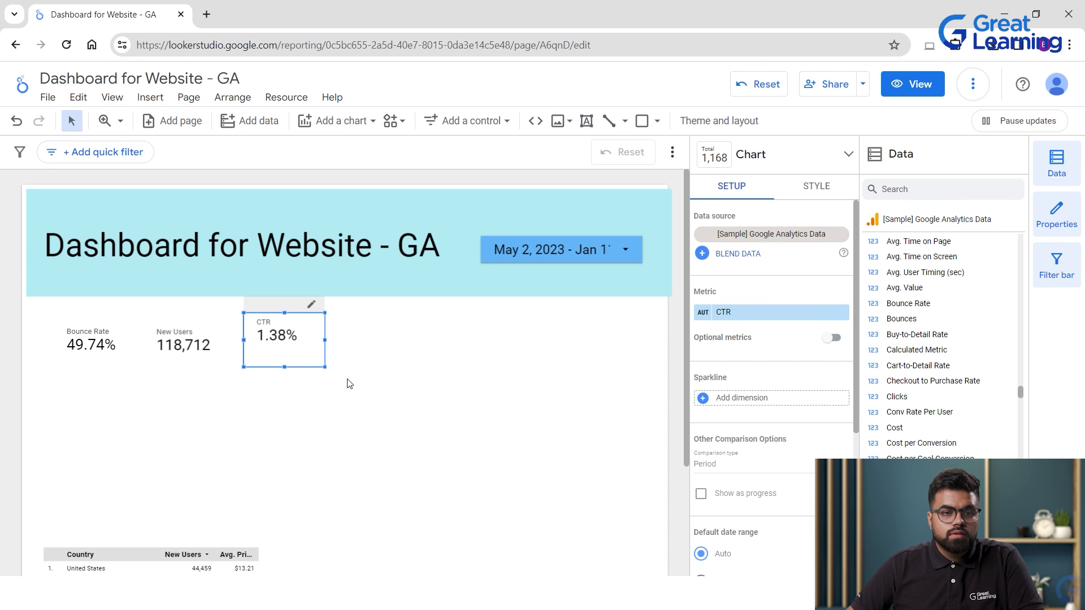
mouse_move(322, 349)
left_mouse_down()
mouse_move(317, 359)
mouse_move(329, 361)
left_mouse_up()
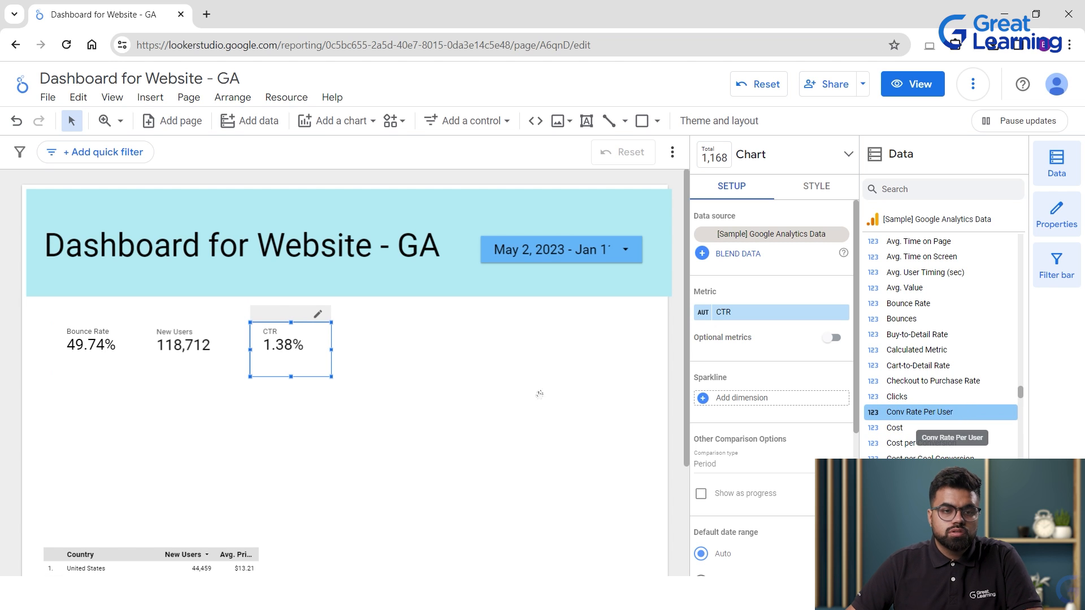
Paste a fourth scorecard, switch its metric from CTR to Conv Rate Per User, and nudge it left.
left_click(421, 355)
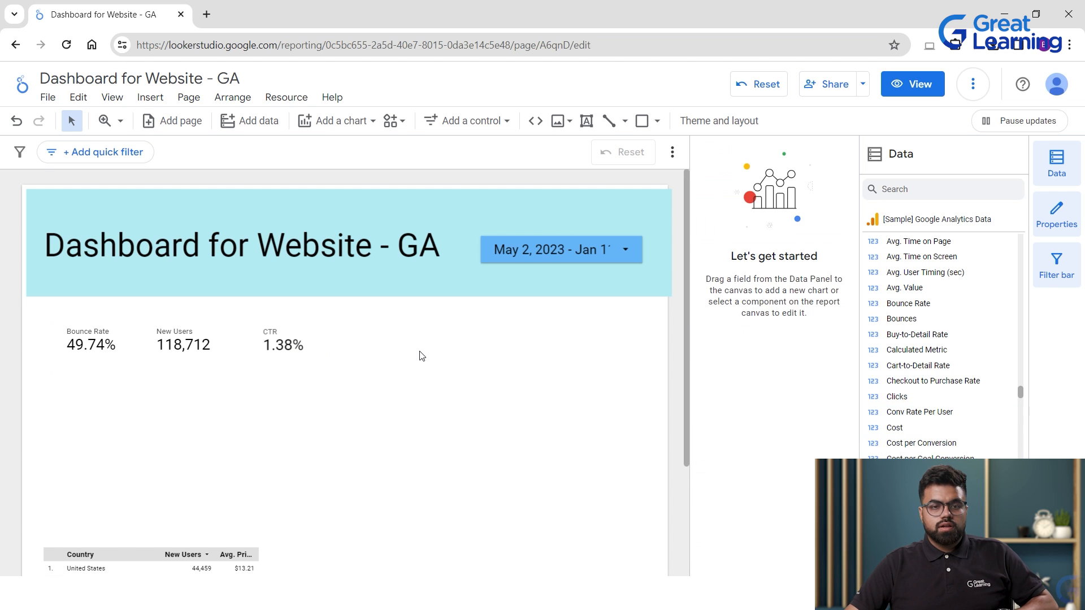
key("ctrl+v")
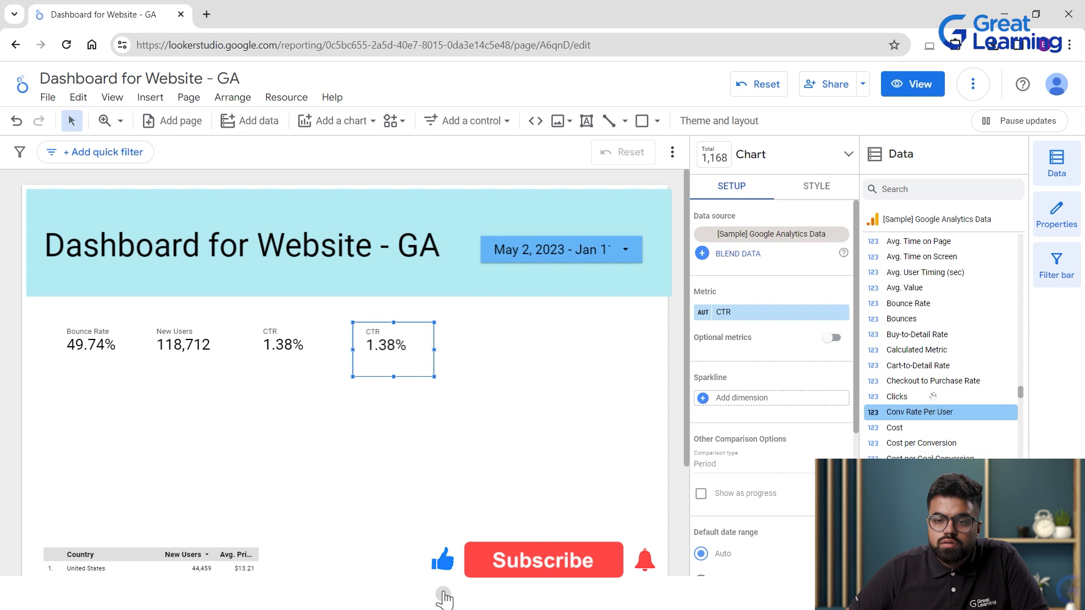
left_click_drag(912, 411, 401, 348)
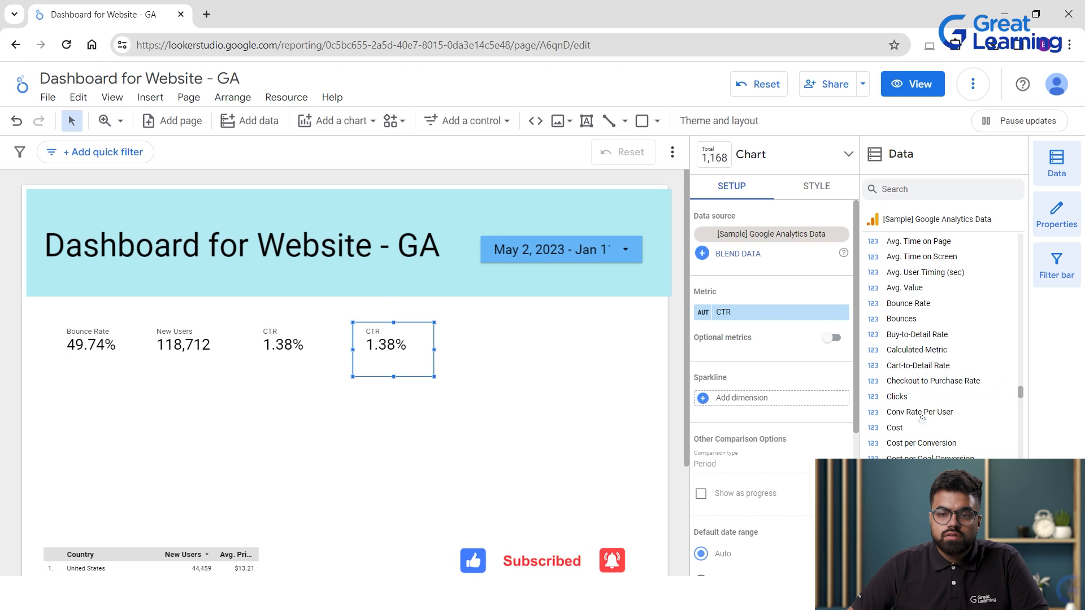
left_click_drag(918, 412, 687, 413)
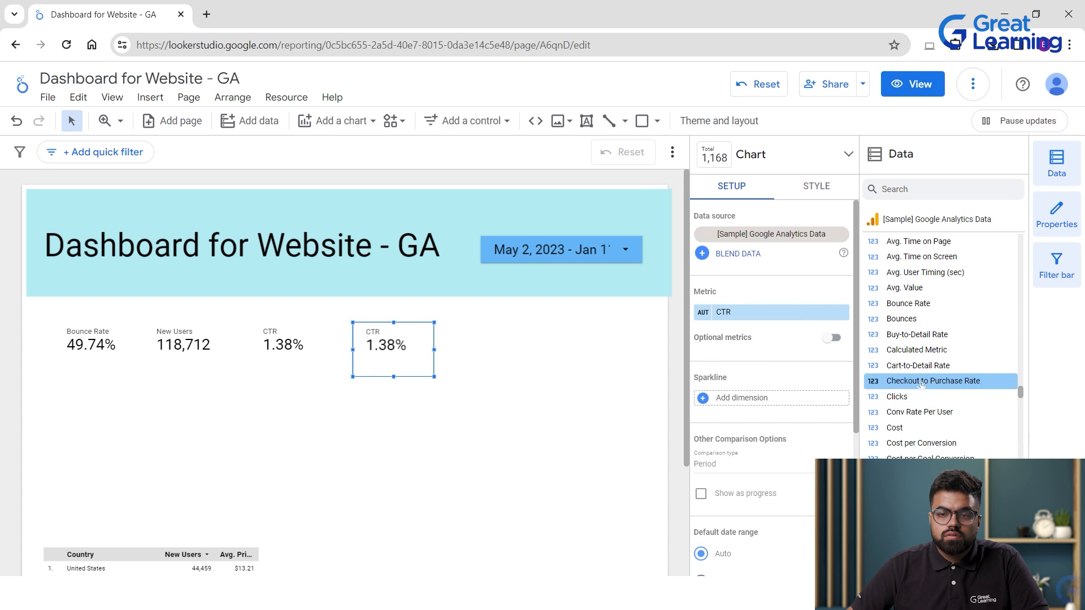
left_click_drag(918, 412, 782, 315)
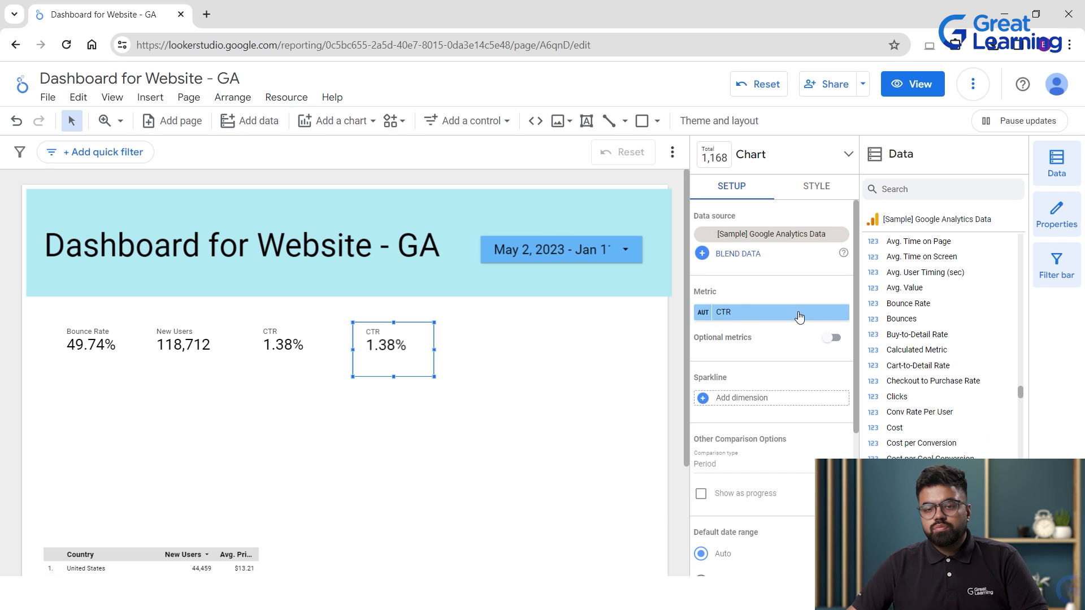
left_click(799, 316)
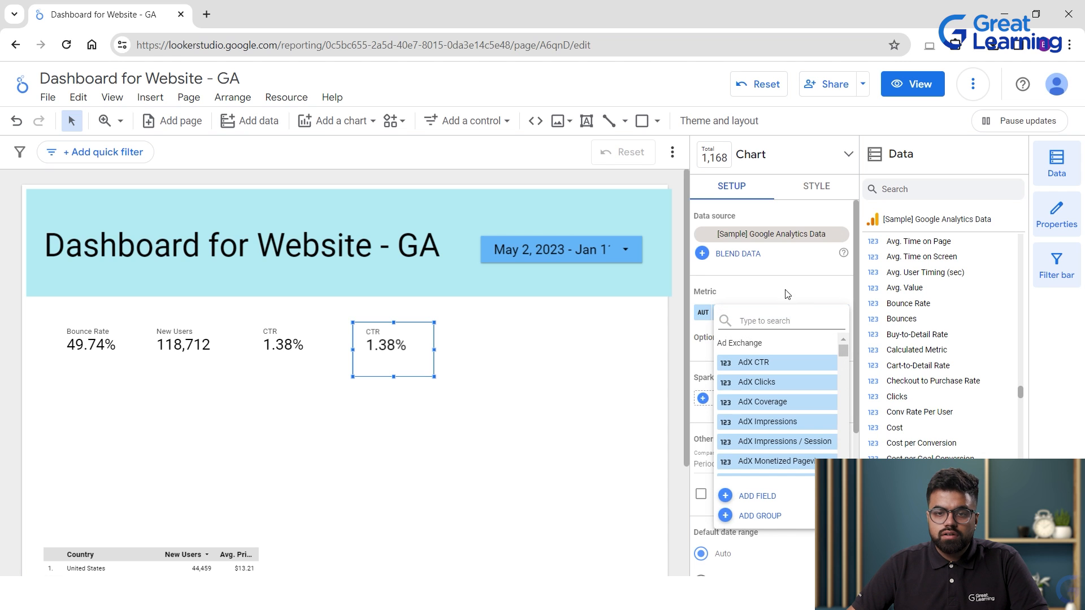
left_click(787, 295)
left_click_drag(891, 412, 724, 316)
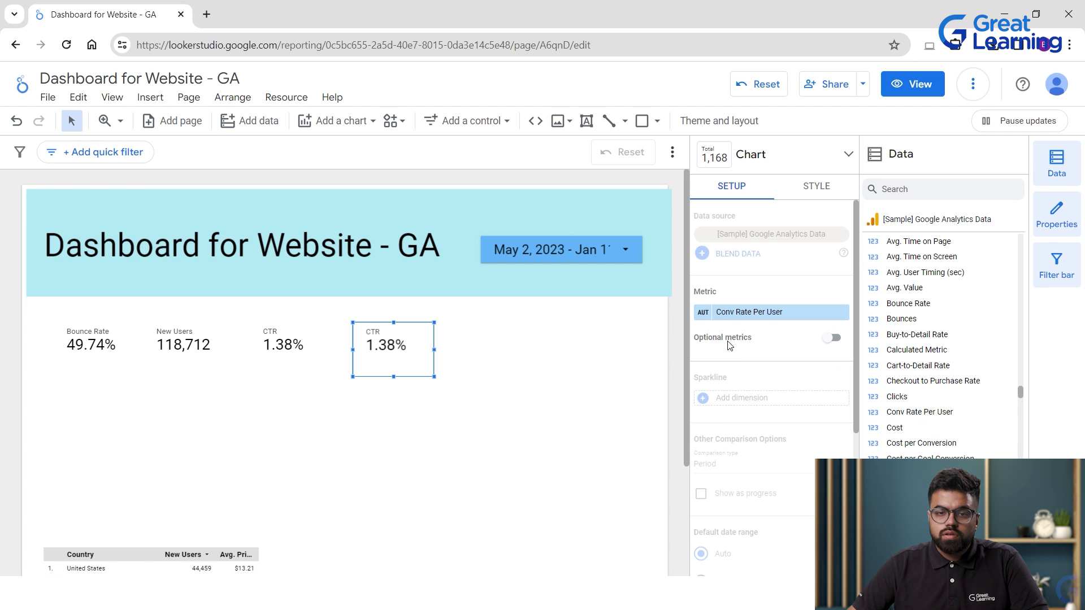
left_click(413, 405)
left_click_drag(412, 350, 399, 348)
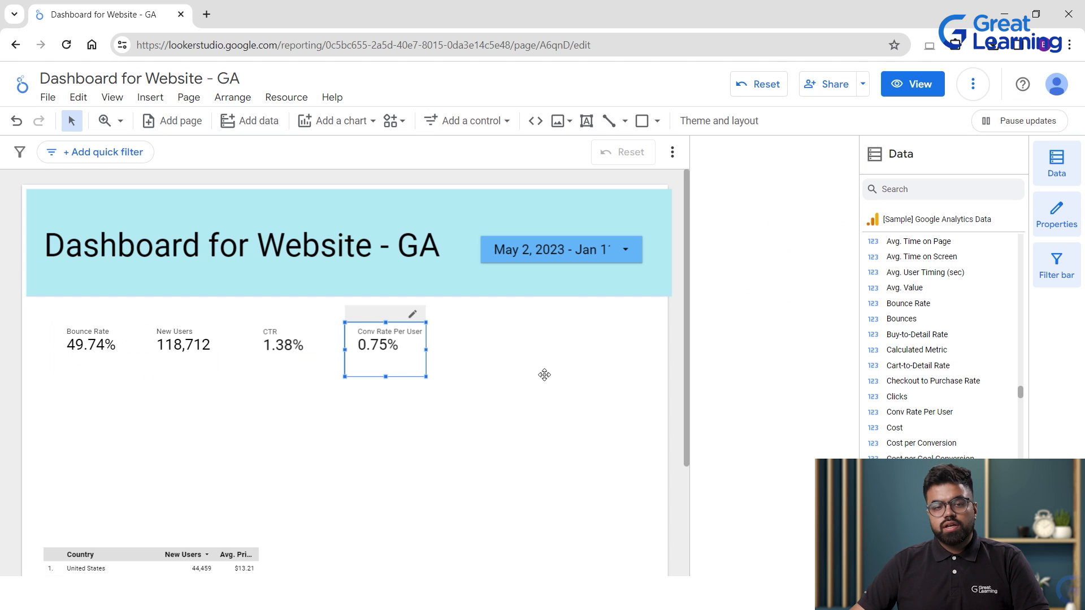
left_click(543, 382)
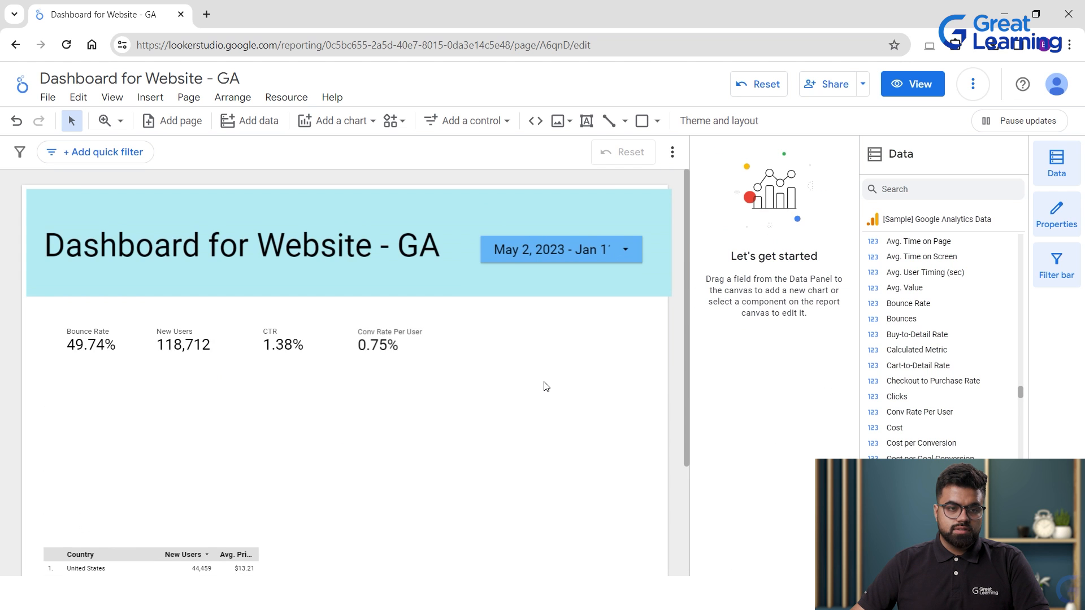
scroll(546, 387, "down", 3)
Go back to page 1 and delete the Country / New Users table.
scroll(474, 407, "up", 3)
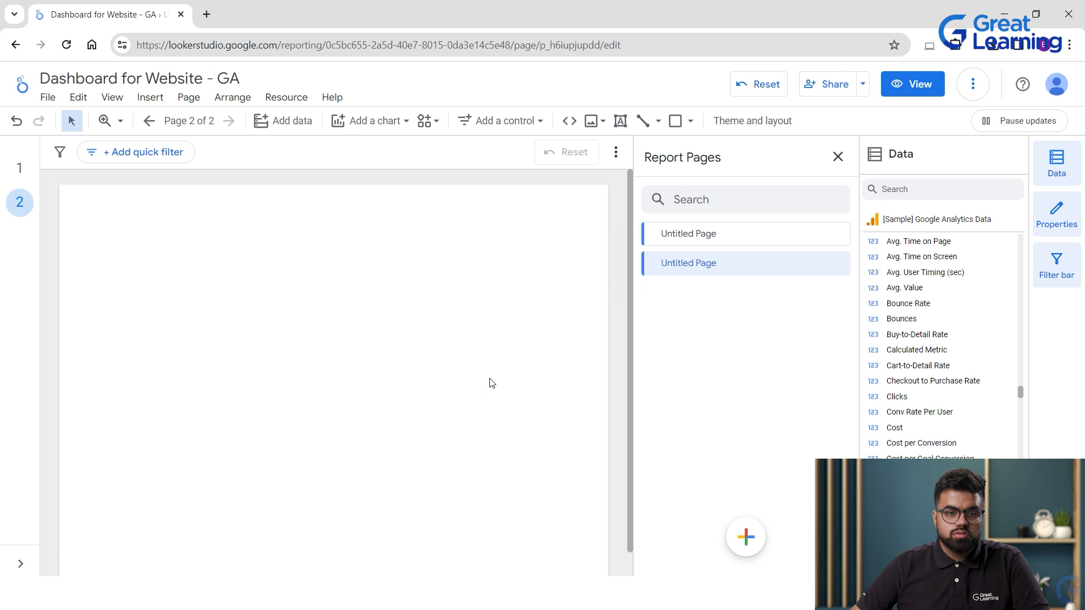
left_click(149, 120)
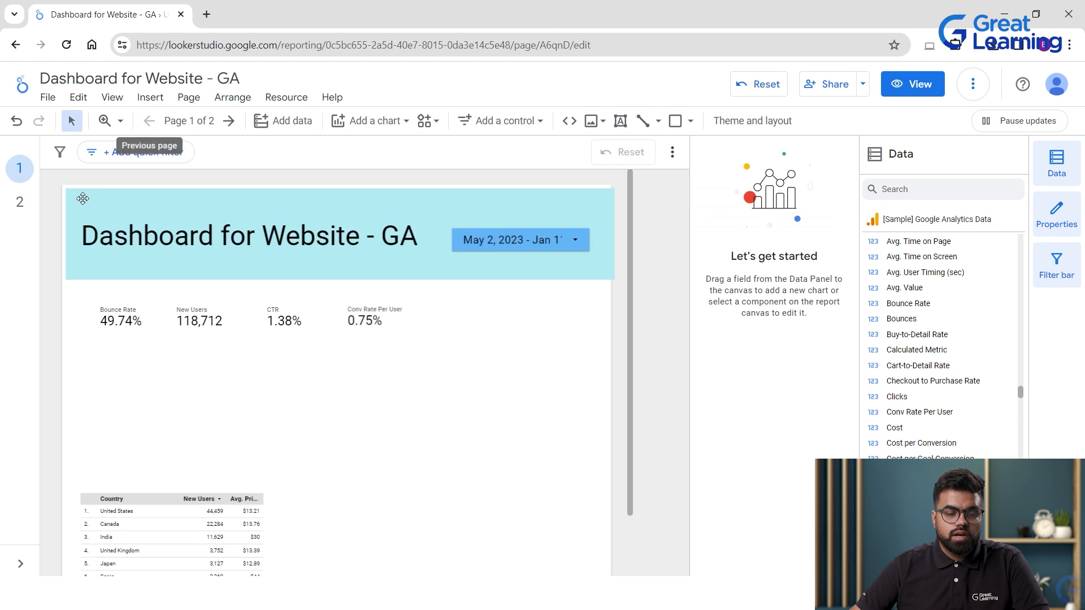
left_click_drag(219, 544, 347, 480)
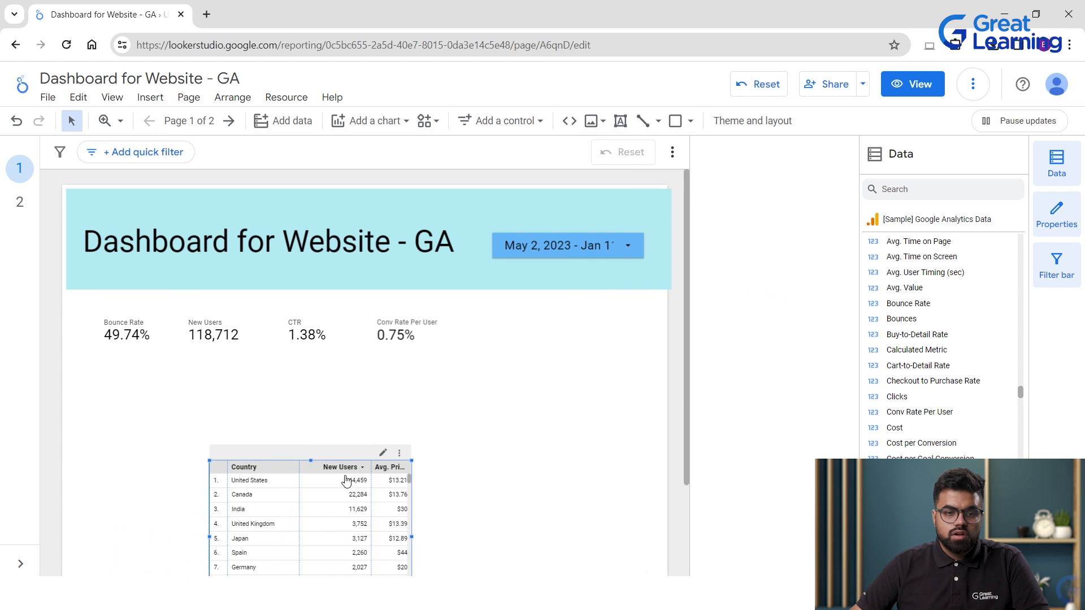
key("Delete")
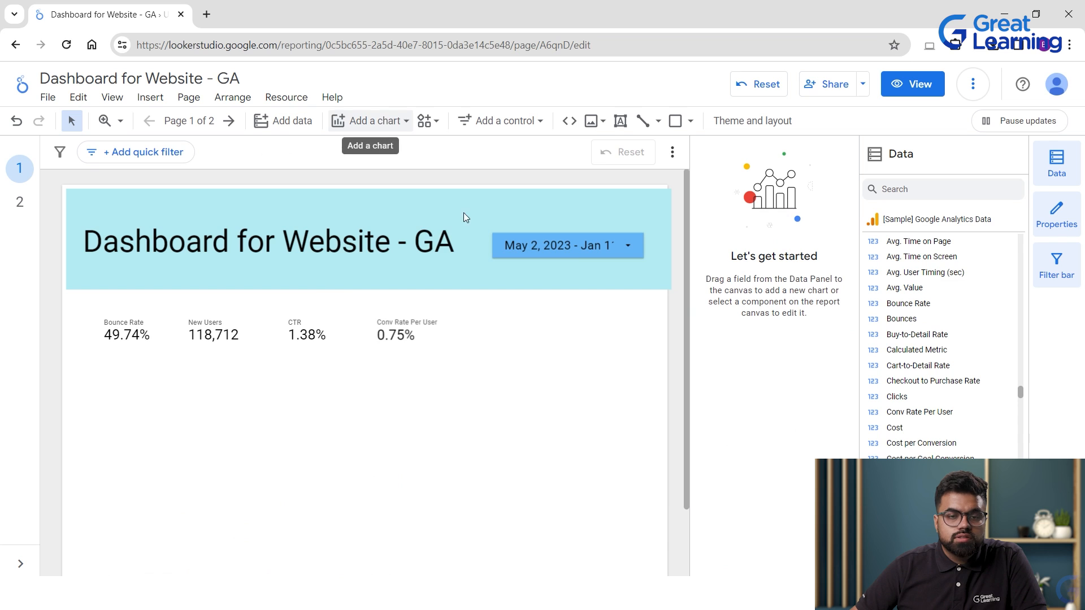
Place a pie chart below the four scorecards and drag its corner handle to enlarge it.
left_click(388, 121)
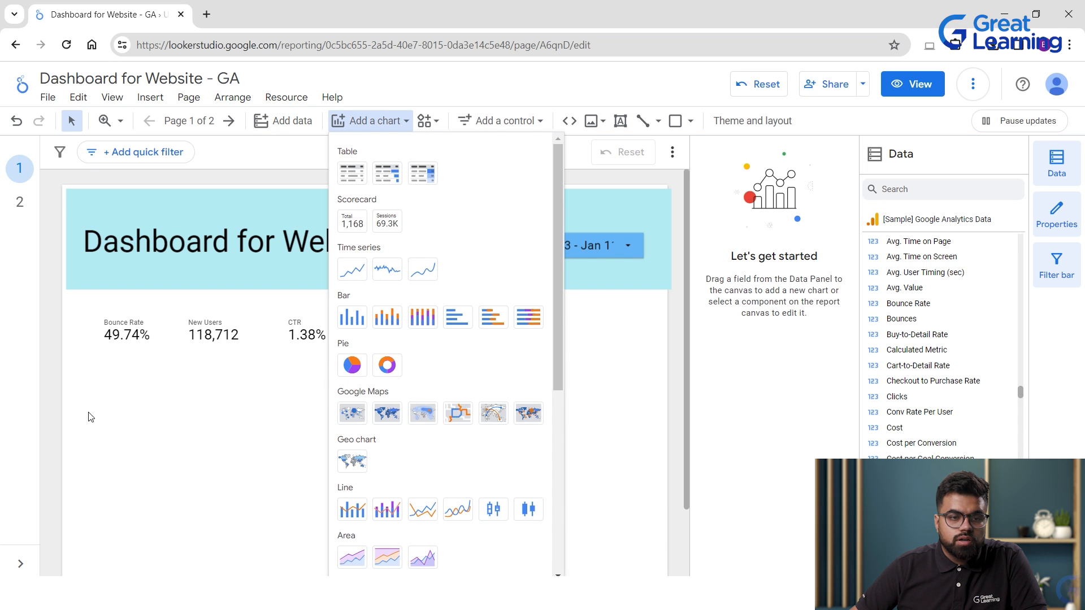
left_click(352, 366)
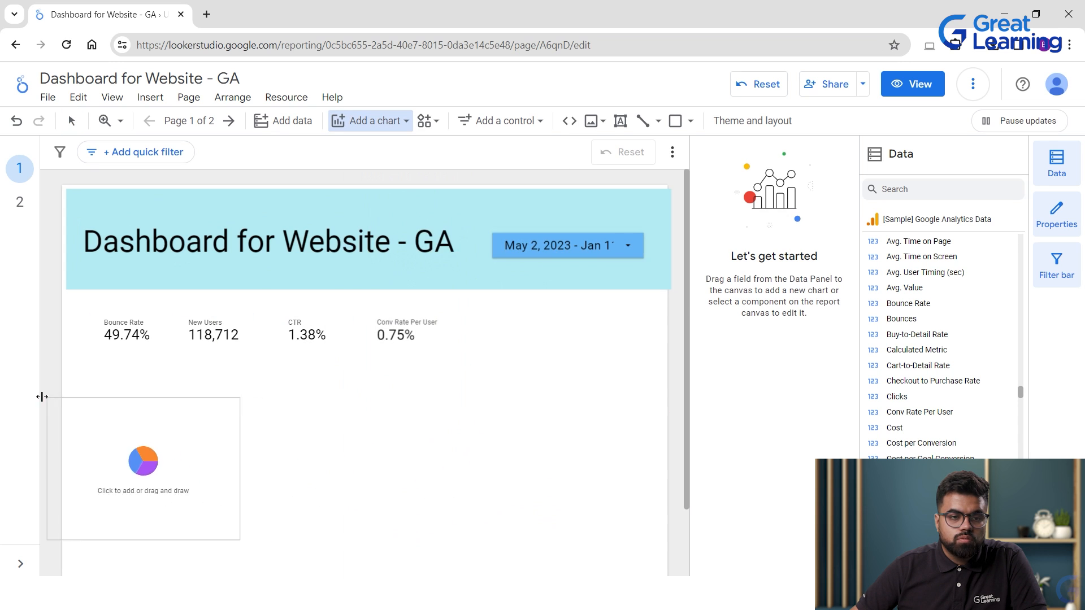
left_click(83, 383)
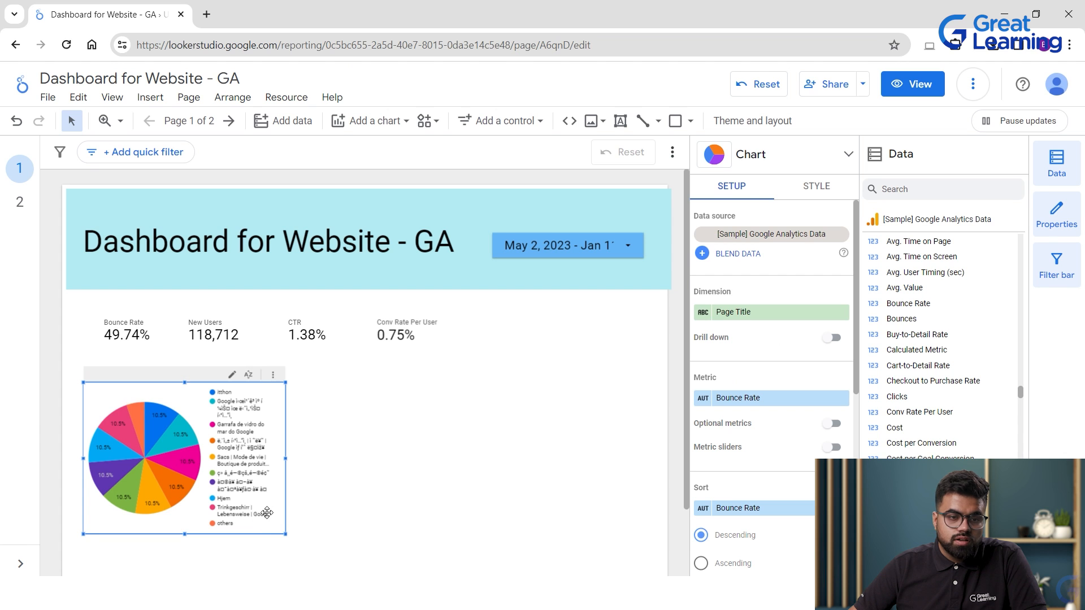
scroll(353, 502, "down", 1)
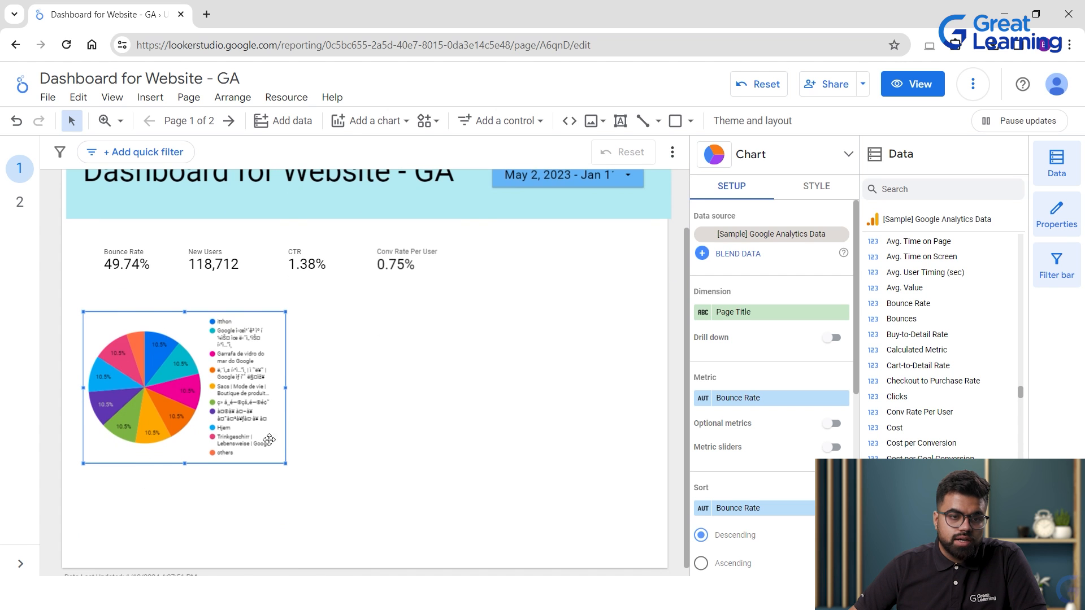
left_click_drag(449, 518, 568, 580)
left_click(578, 446)
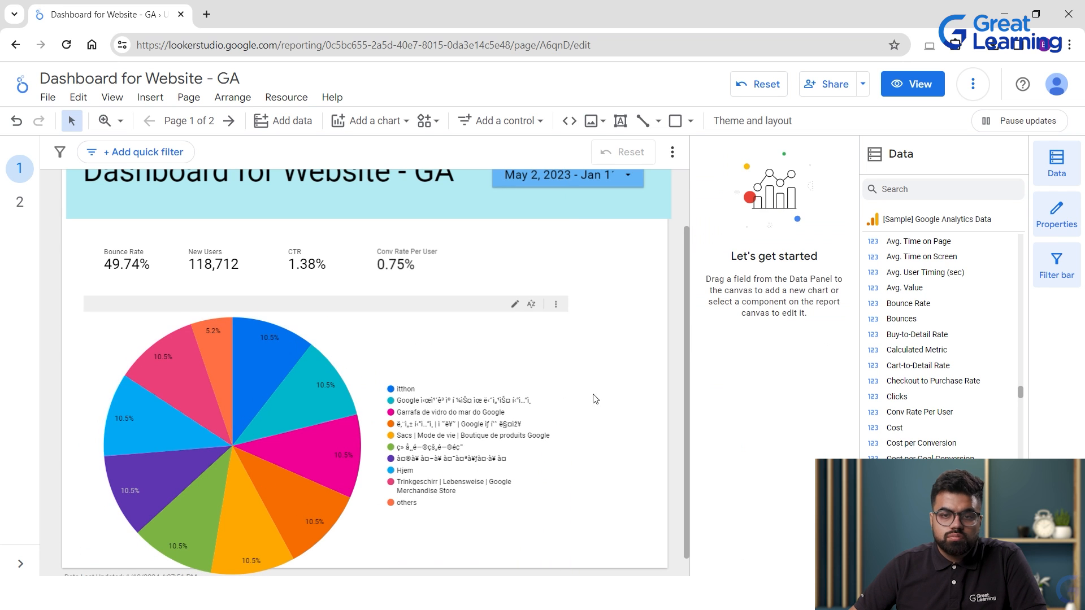
left_click(324, 418)
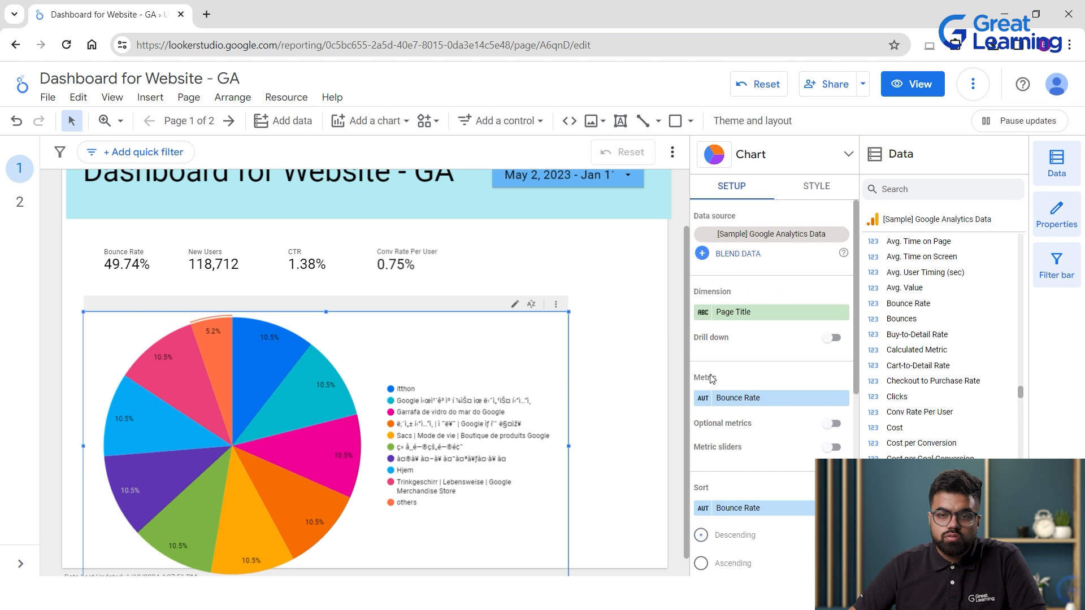
scroll(915, 329, "up", 10)
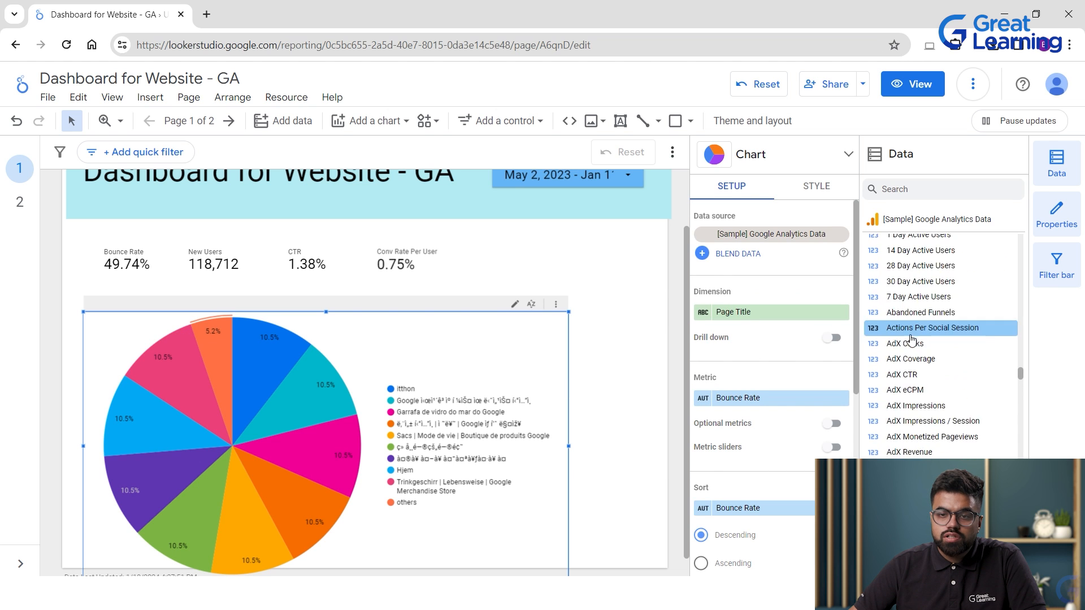
scroll(926, 339, "up", 15)
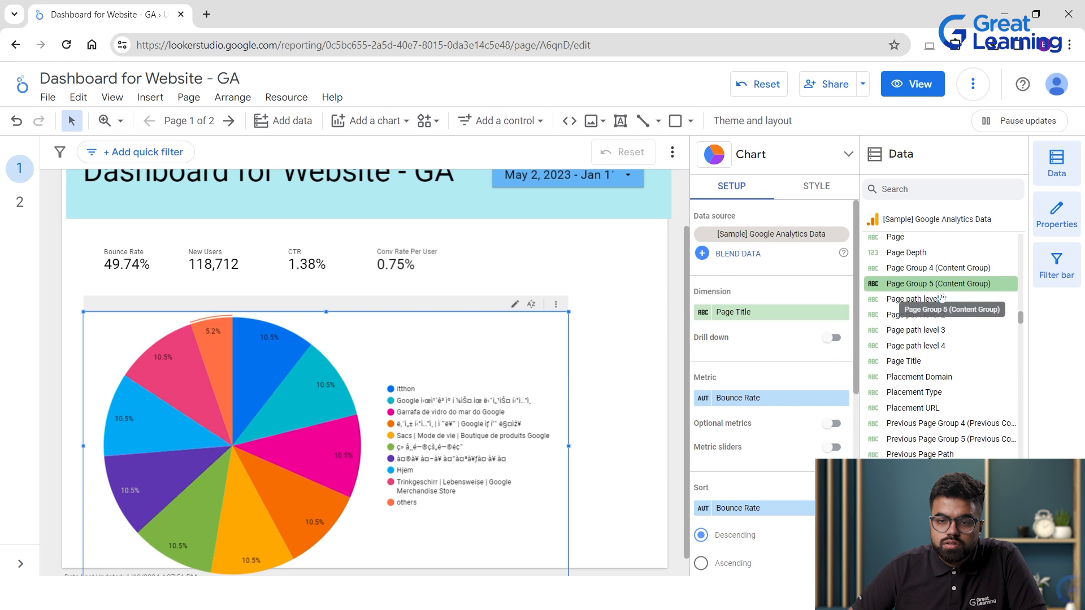
Drag Continent onto the pie chart's Dimension, replacing Page Title, to show six continent slices.
scroll(955, 316, "up", 5)
scroll(969, 350, "up", 15)
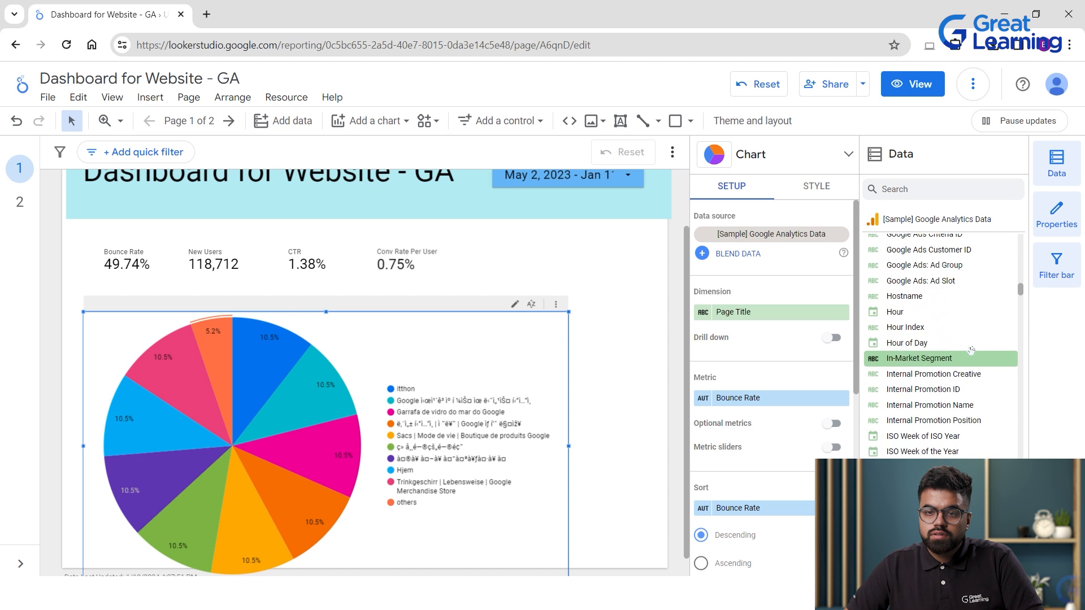
scroll(971, 344, "up", 2)
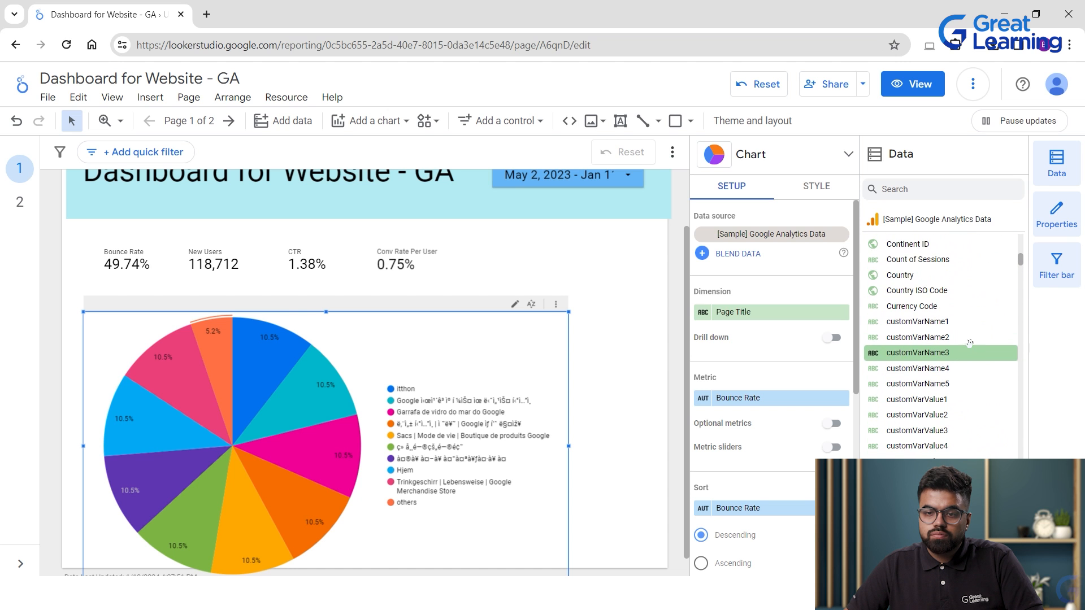
scroll(968, 341, "up", 4)
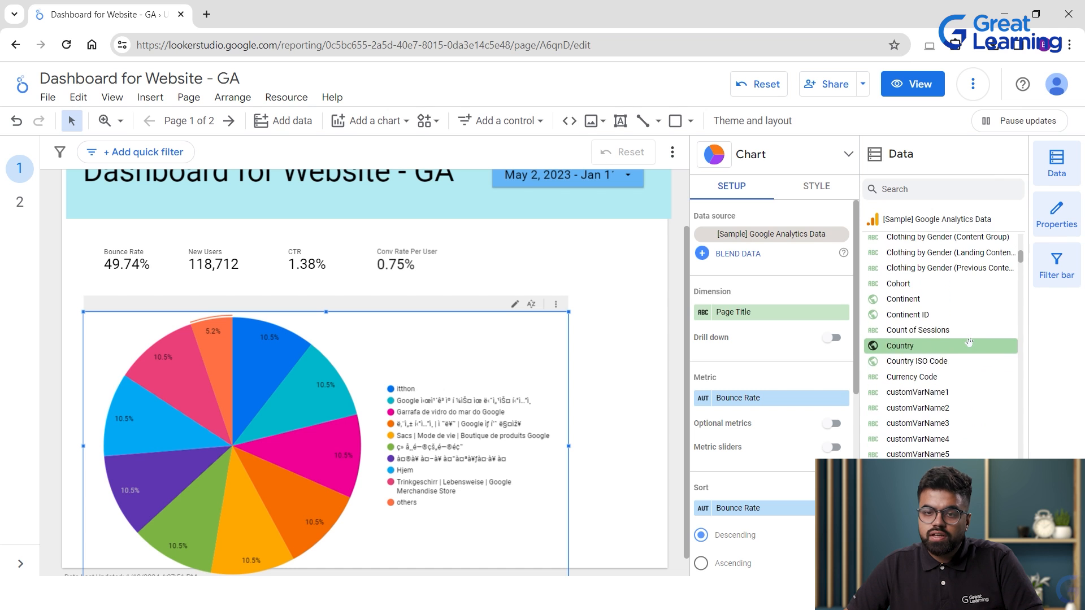
scroll(975, 347, "up", 2)
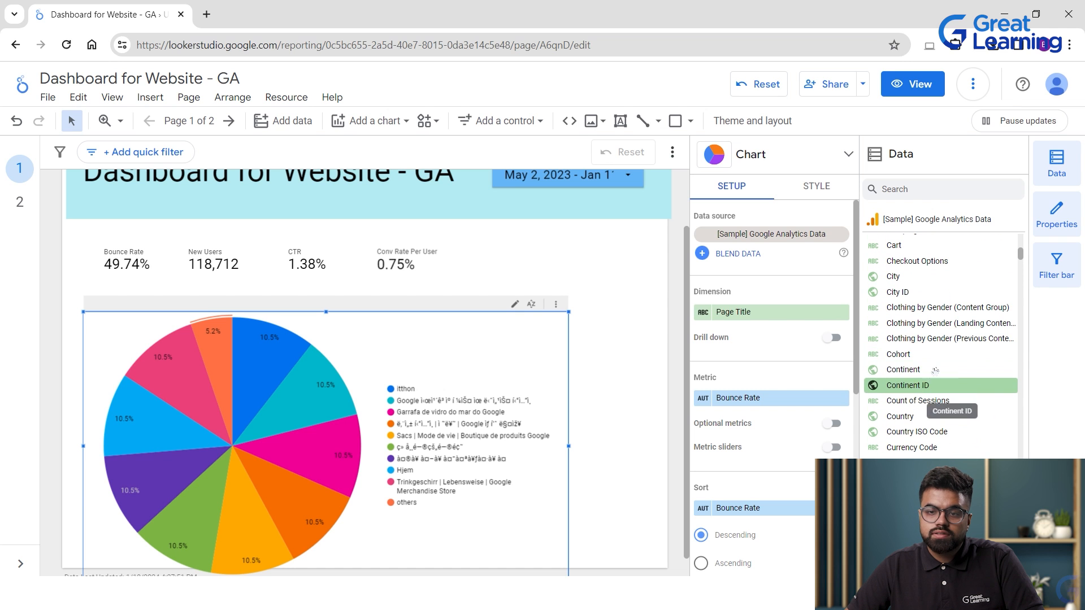
scroll(935, 316, "up", 2)
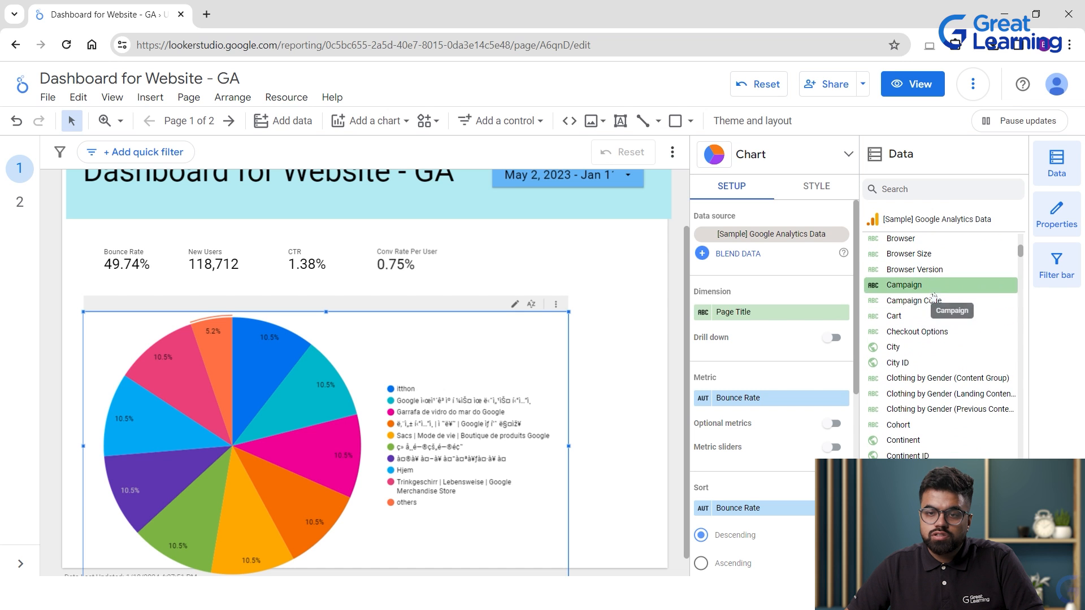
scroll(931, 303, "up", 2)
scroll(930, 431, "down", 4)
left_click_drag(909, 370, 754, 398)
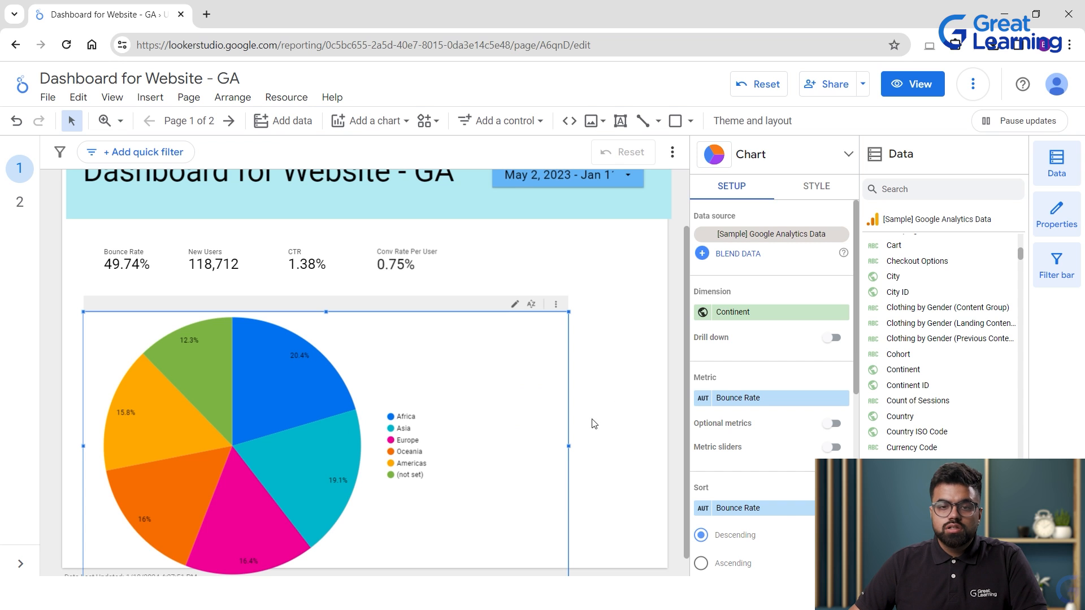
scroll(370, 384, "down", 1)
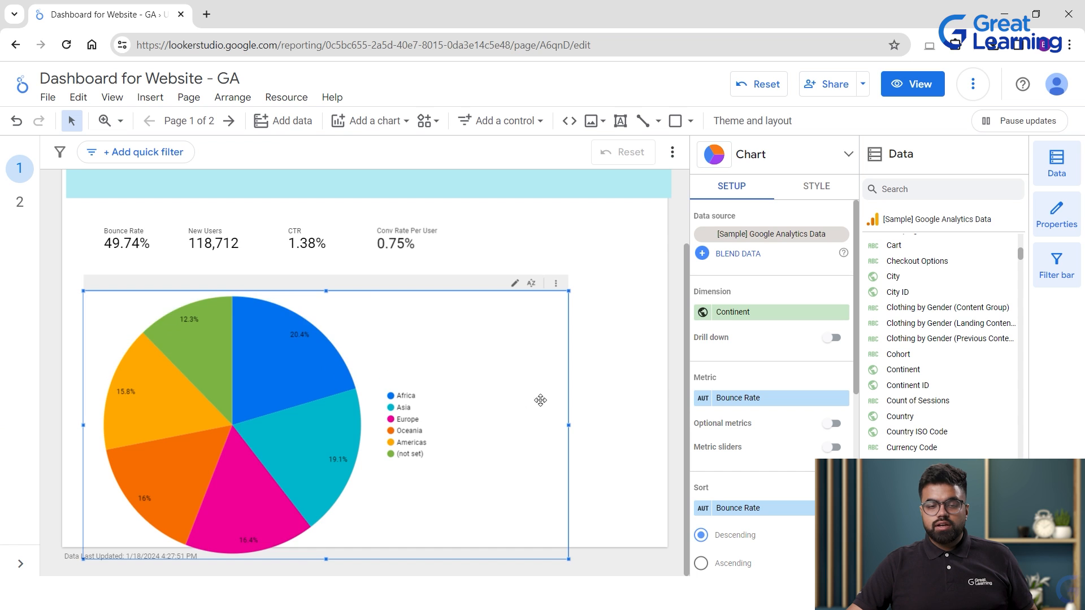
scroll(543, 403, "down", 5)
scroll(542, 403, "up", 5)
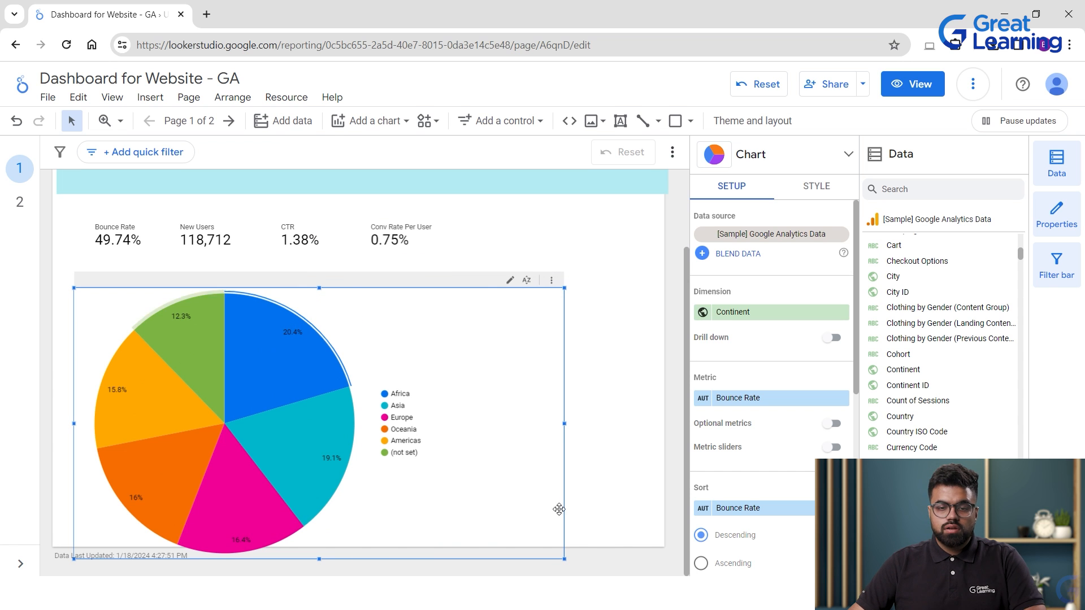
Shrink the pie chart and place a new time series chart level beside it.
left_click_drag(565, 566, 293, 411)
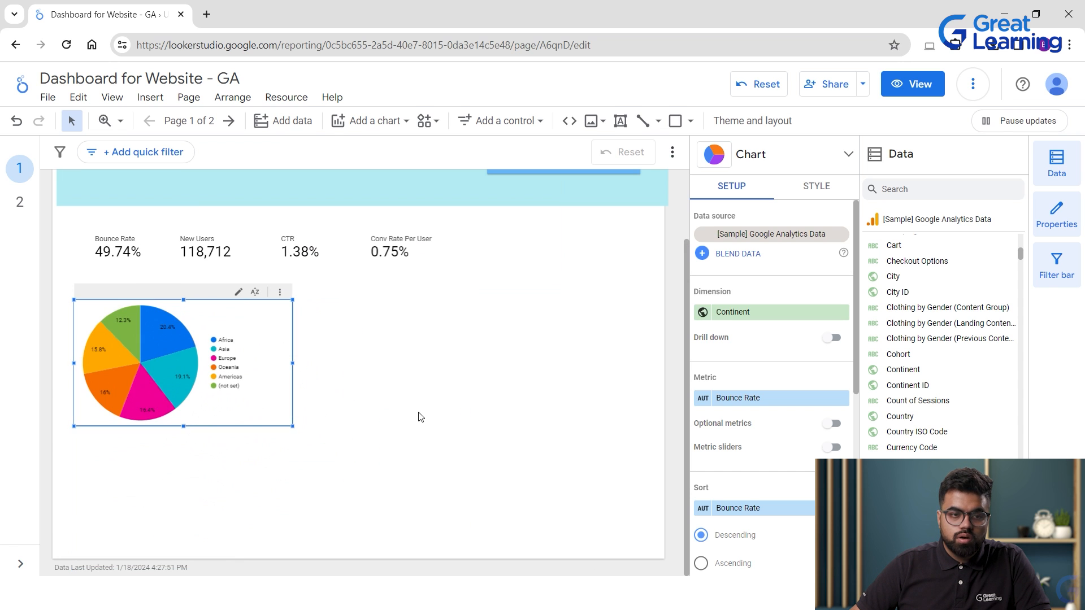
left_click(416, 416)
left_click(367, 121)
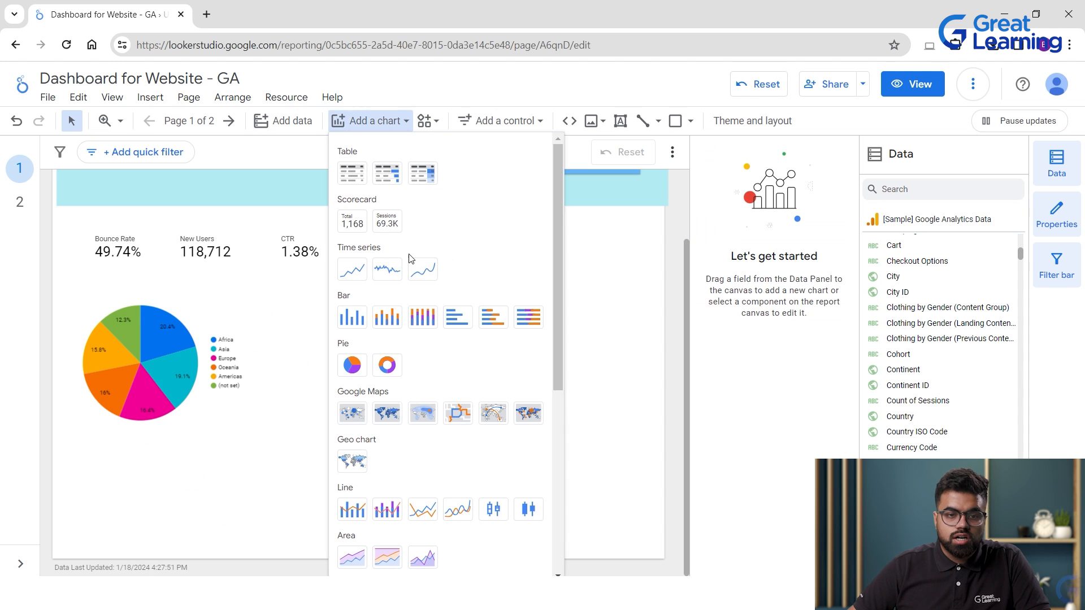
left_click(362, 282)
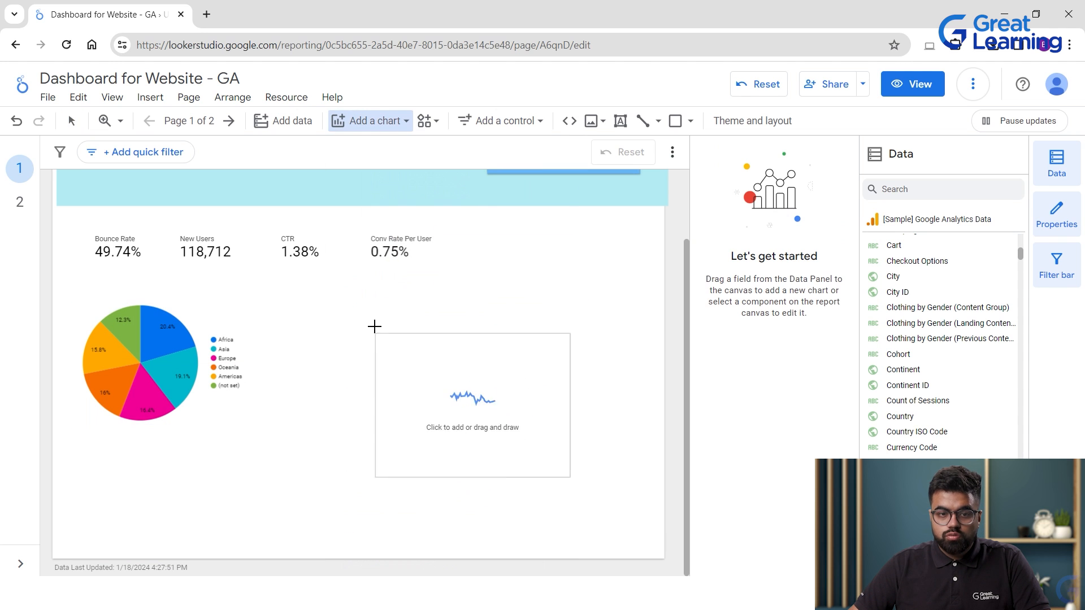
left_click(362, 312)
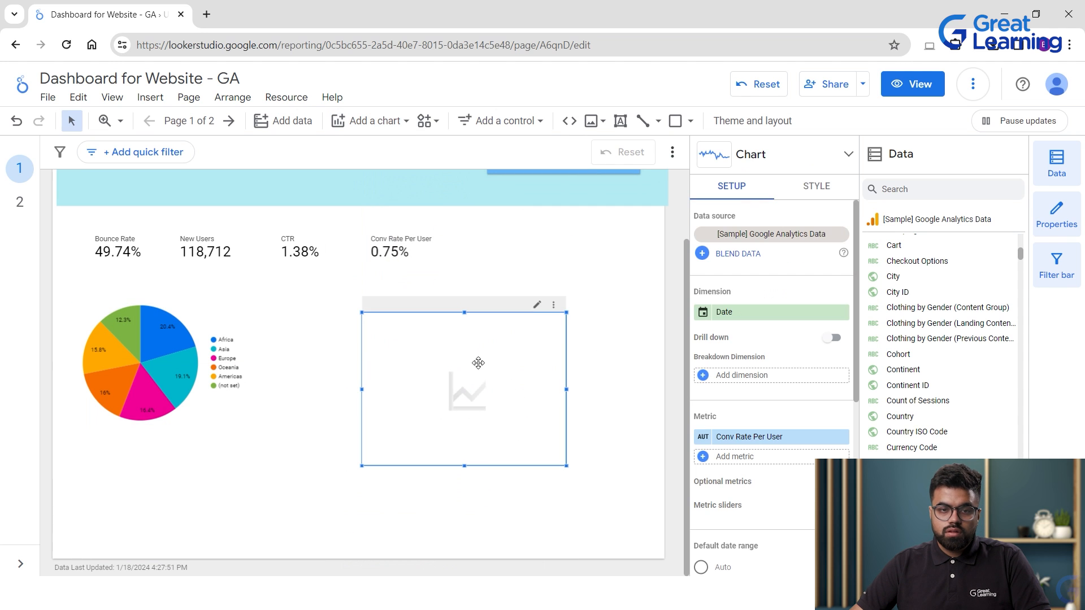
left_click_drag(470, 355, 443, 330)
left_click(639, 392)
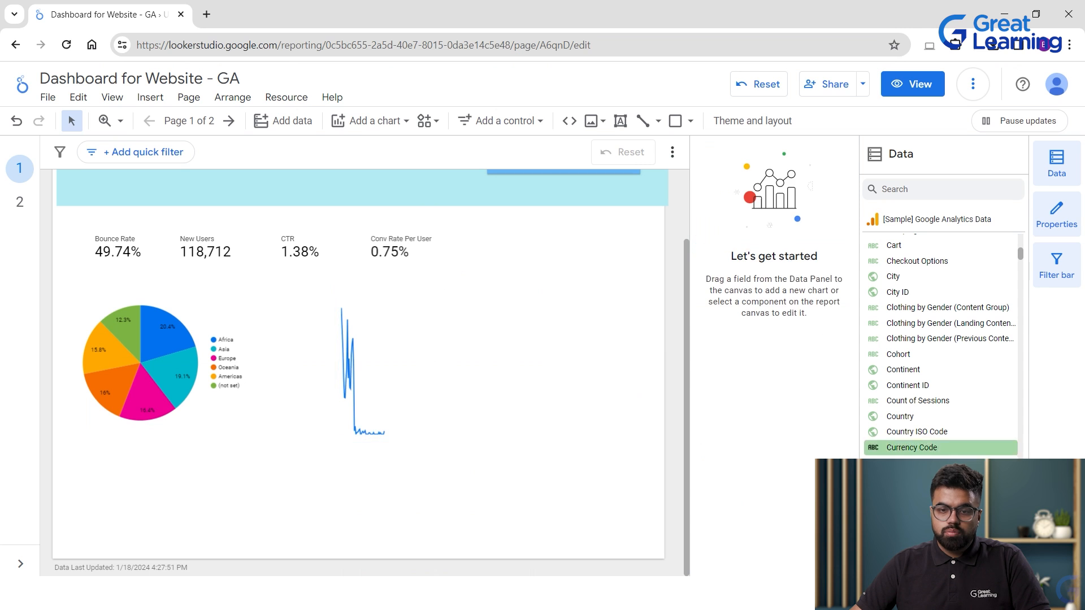
left_click(486, 334)
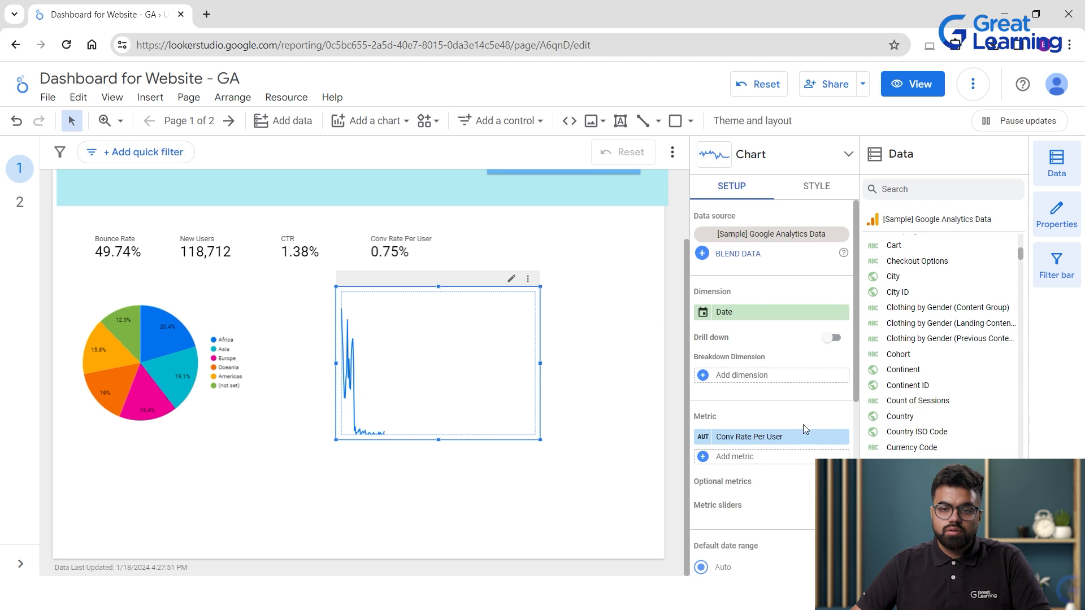
Set the time series chart's metric to Avg. Order Value.
scroll(904, 446, "down", 15)
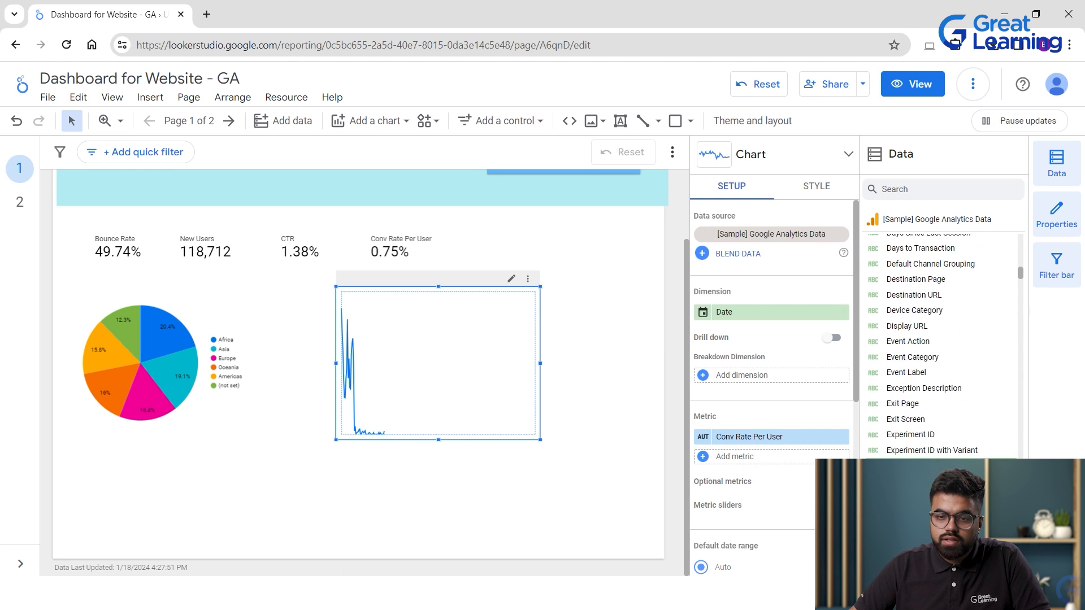
scroll(937, 454, "down", 10)
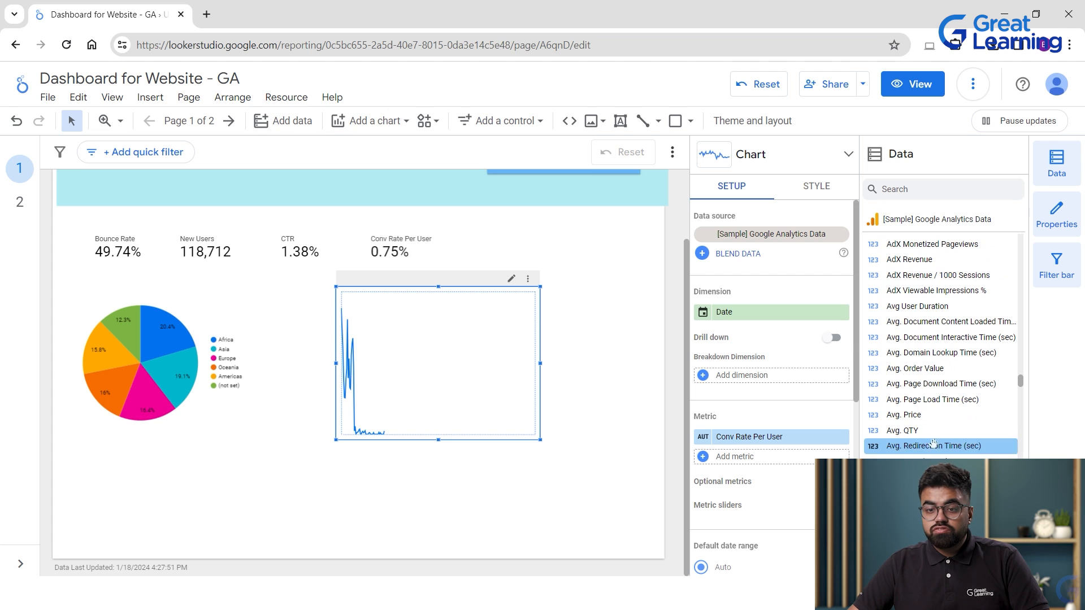
scroll(960, 420, "up", 1)
scroll(961, 421, "up", 1)
scroll(961, 423, "down", 1)
left_click_drag(950, 442, 799, 439)
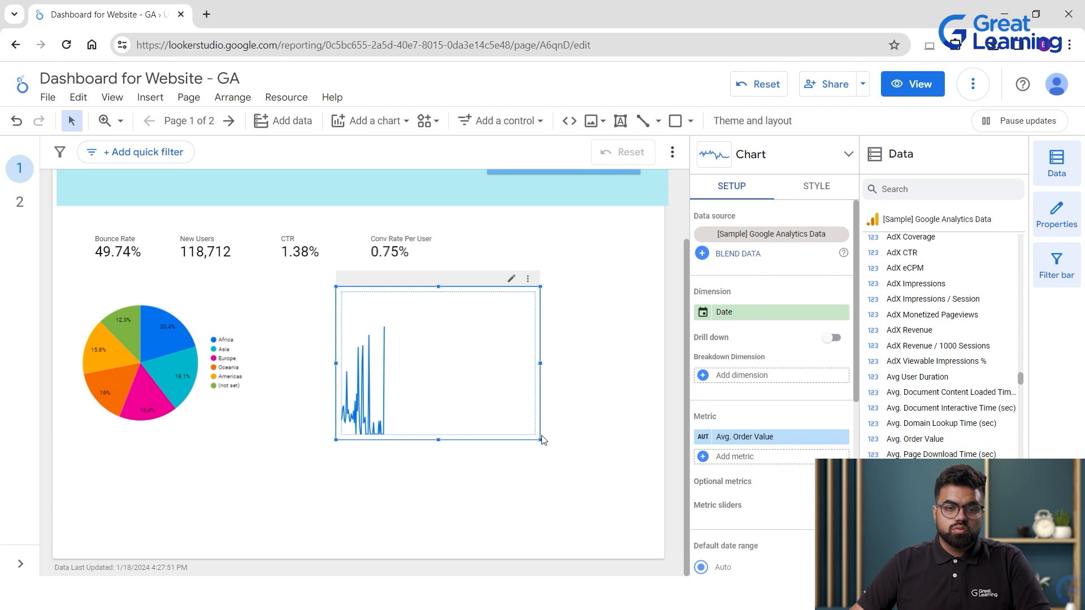
Enlarge the line chart and place an extra time series chart on the page.
left_click_drag(540, 438, 599, 498)
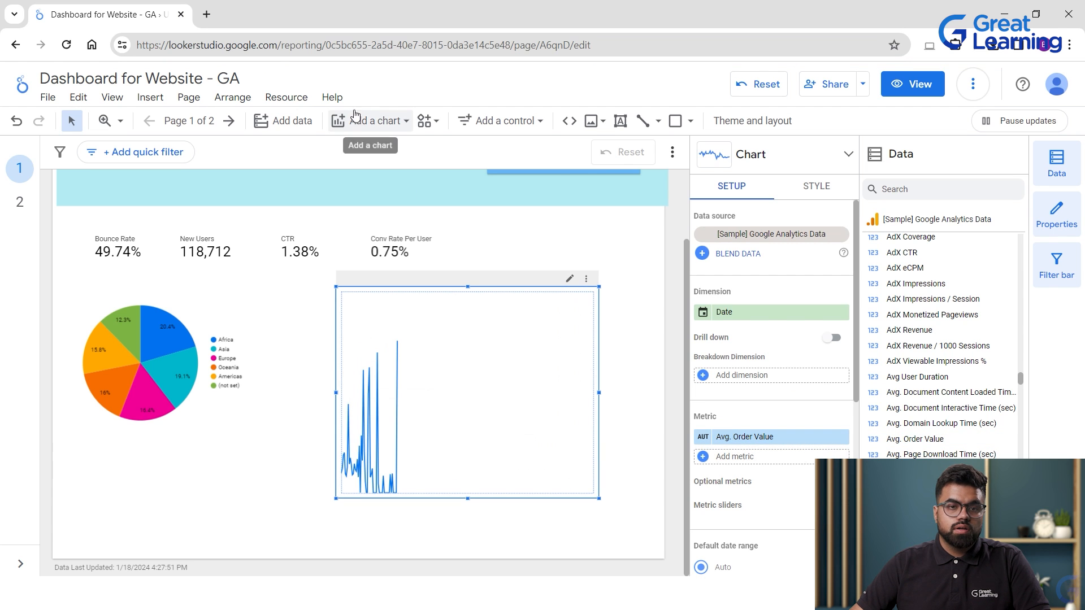
left_click(370, 121)
left_click(360, 266)
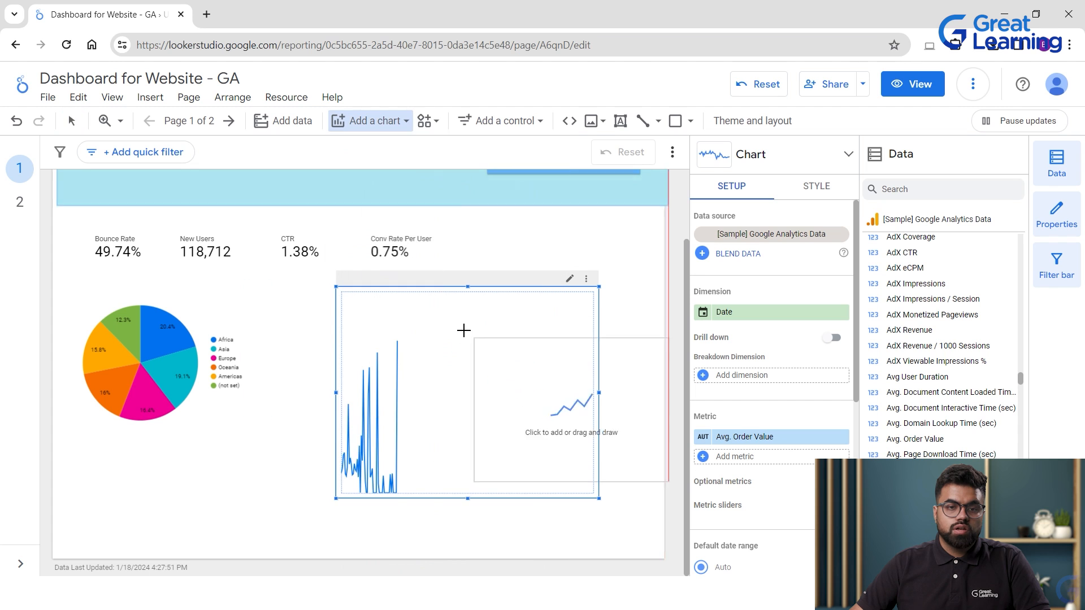
left_click(400, 306)
Delete the stray CTR scorecard and the extra Avg. Order Value chart.
left_click(354, 300)
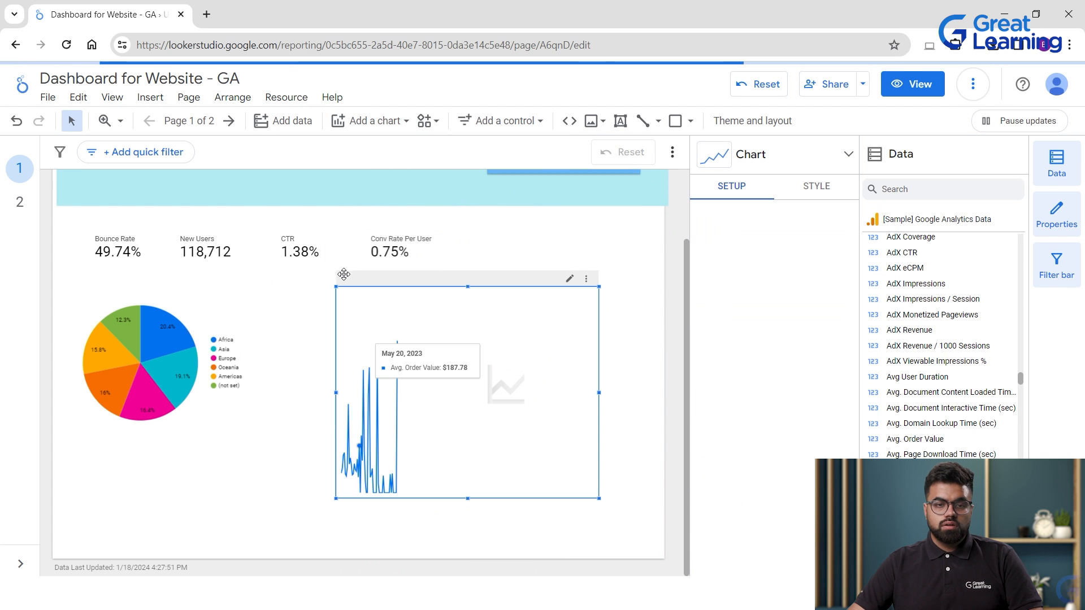
left_click(339, 280)
key("Delete")
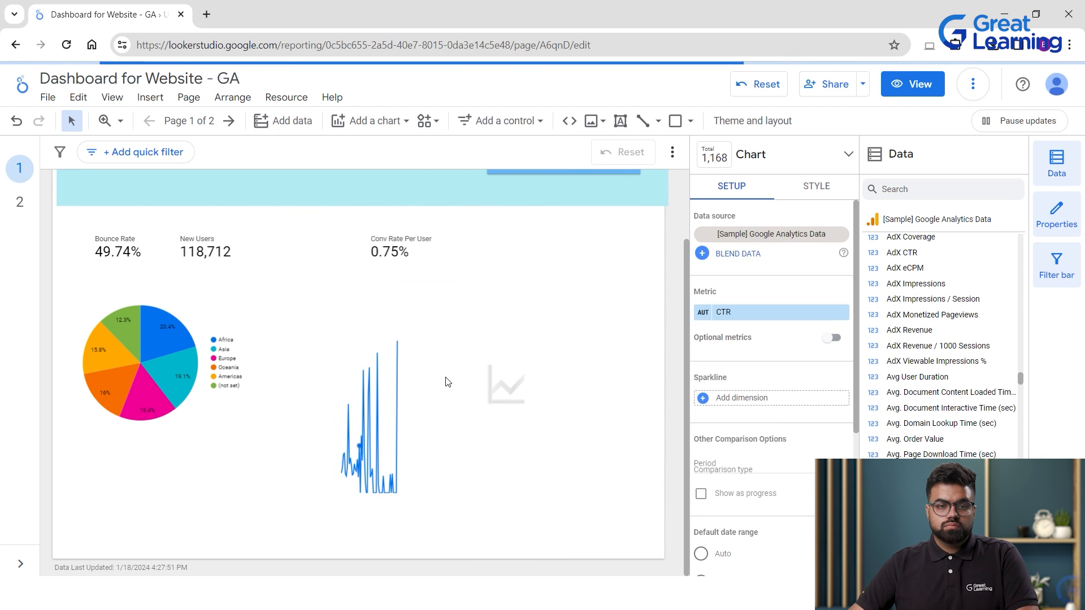
left_click(388, 376)
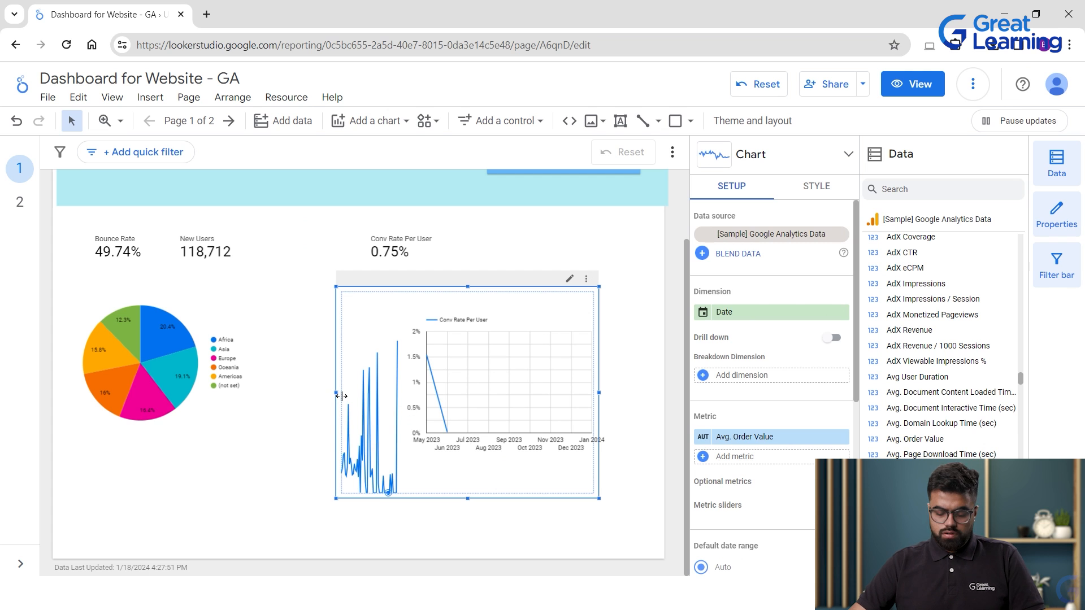
key("Delete")
Position the line chart beside the pie chart and set its metric to Avg. Order Value.
left_click(439, 353)
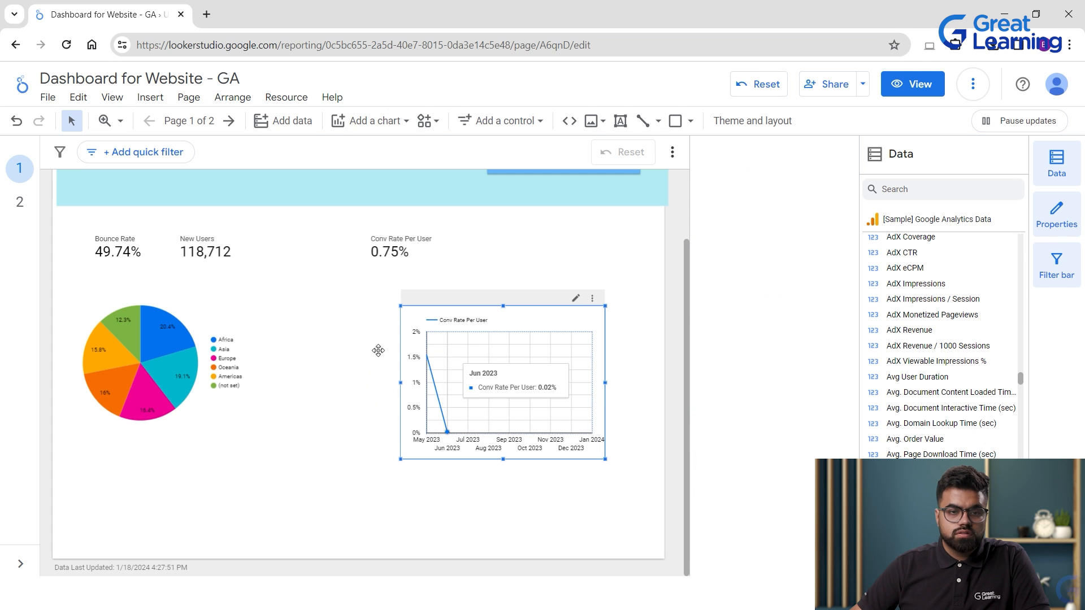
left_click_drag(377, 350, 371, 343)
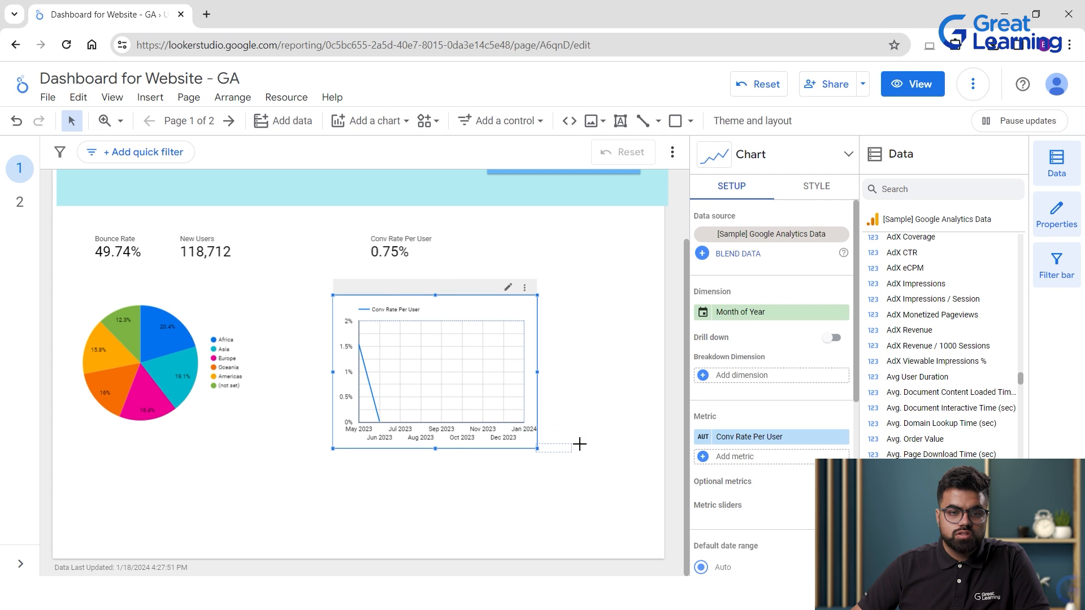
left_click_drag(524, 448, 544, 448)
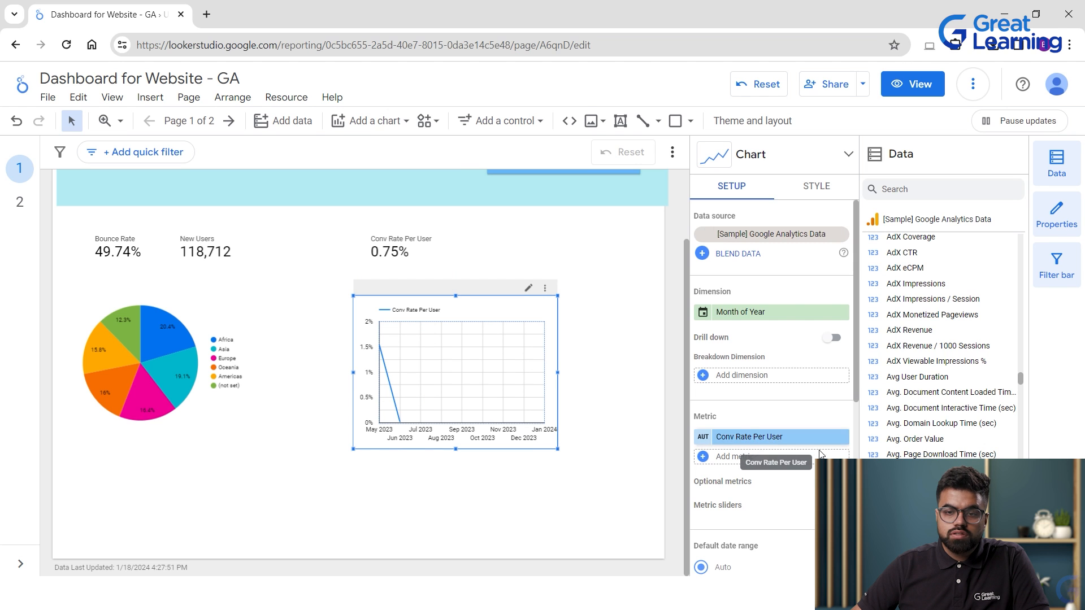
scroll(973, 435, "down", 2)
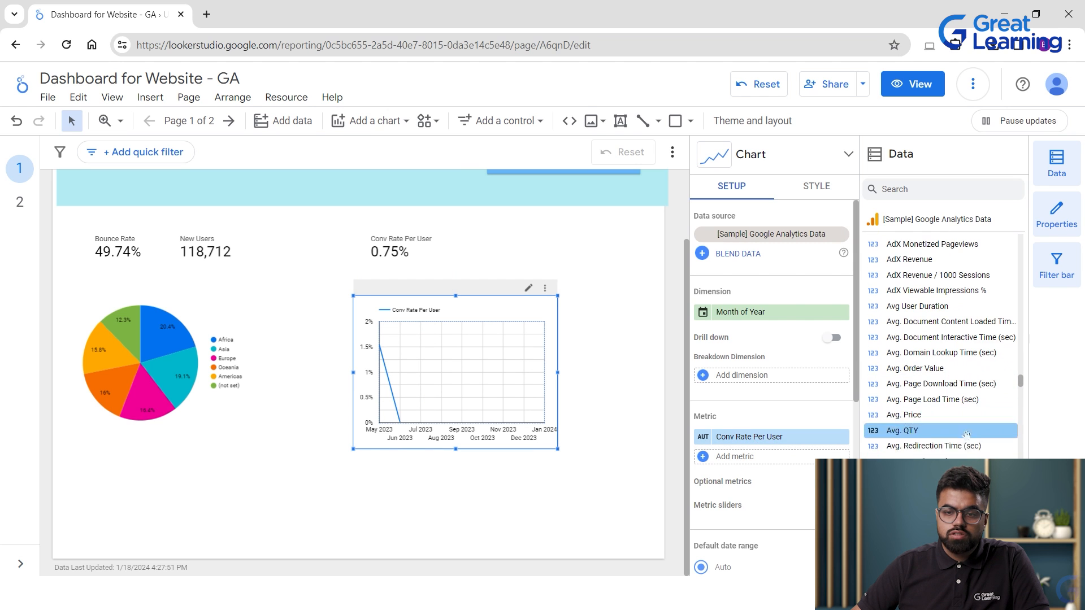
scroll(964, 442, "up", 2)
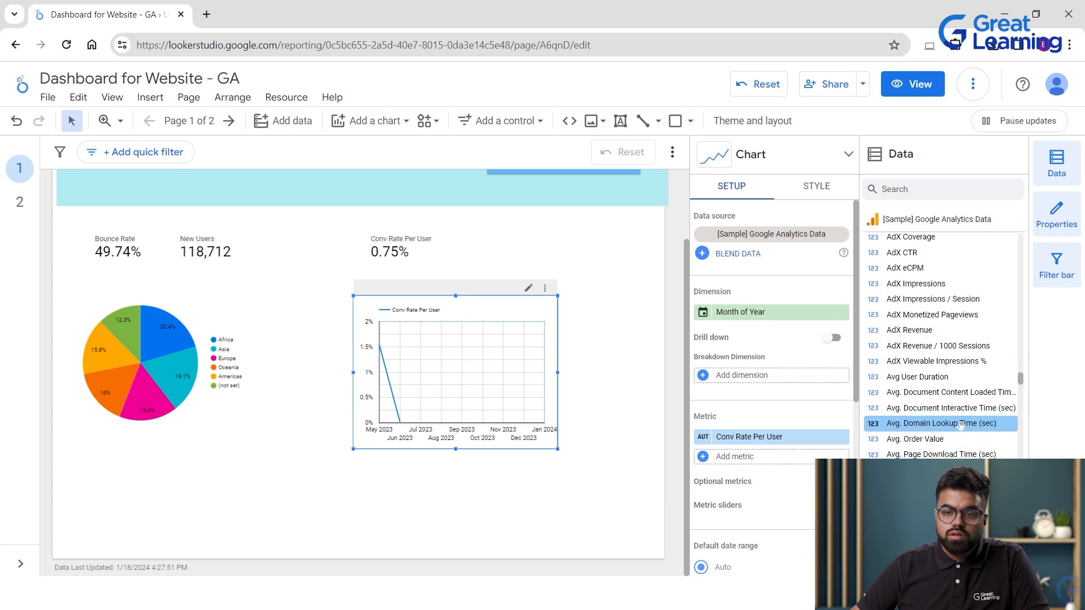
left_click_drag(927, 439, 779, 438)
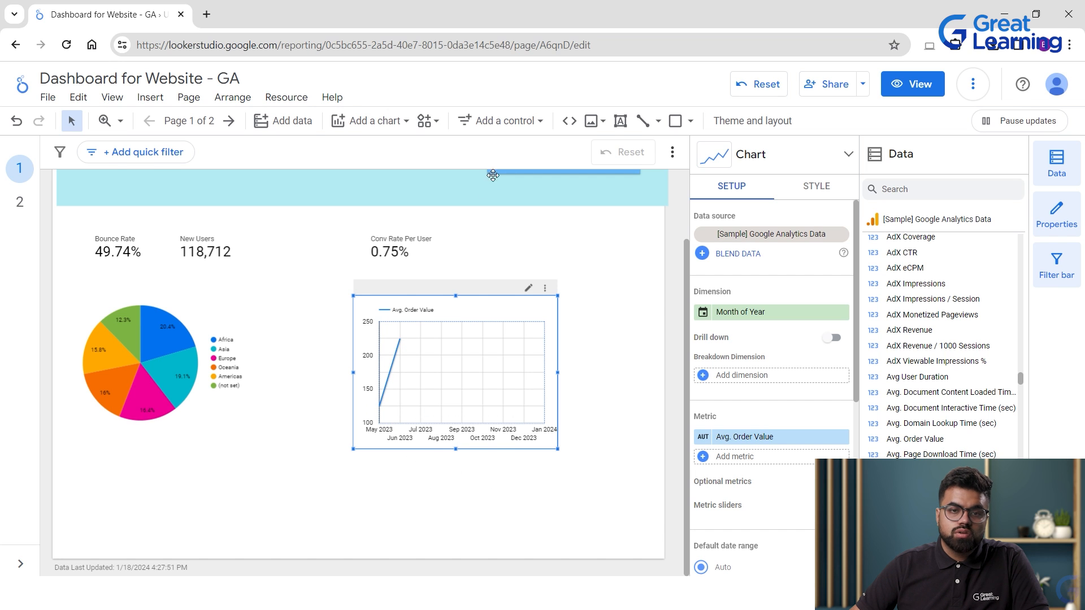
scroll(573, 280, "up", 2)
left_click(563, 257)
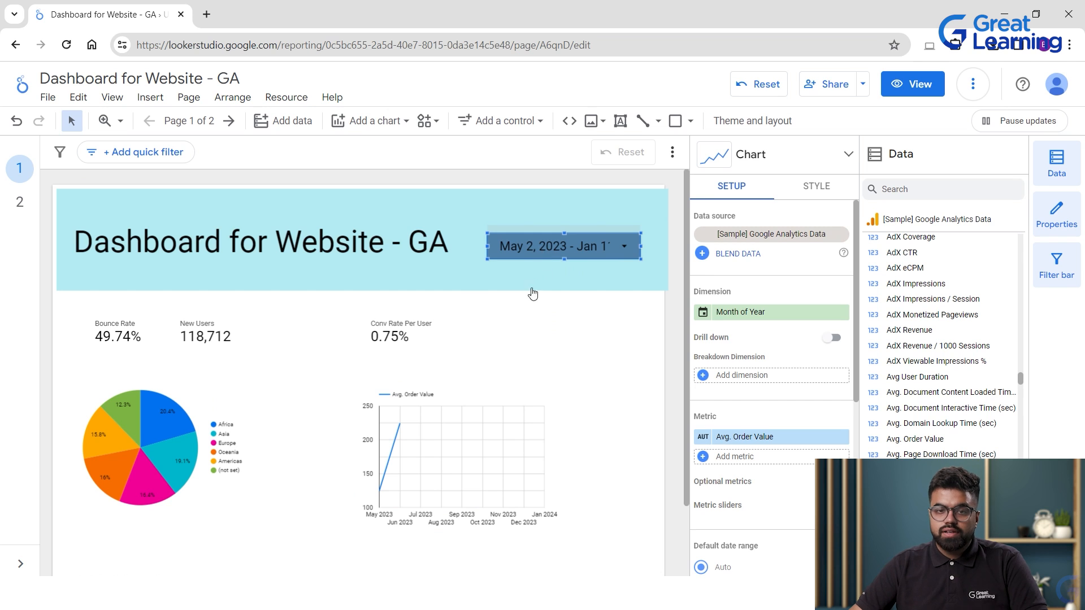
Pick Jan 1, 2022 as the start and Jul 1, 2023 as the end, then apply.
left_click(542, 248)
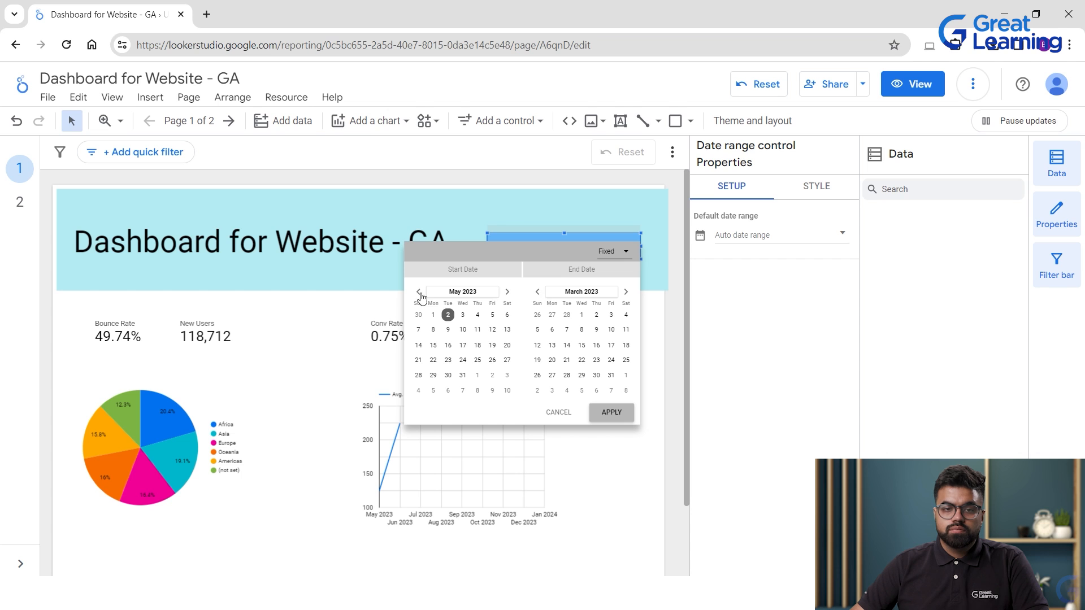
left_click(461, 291)
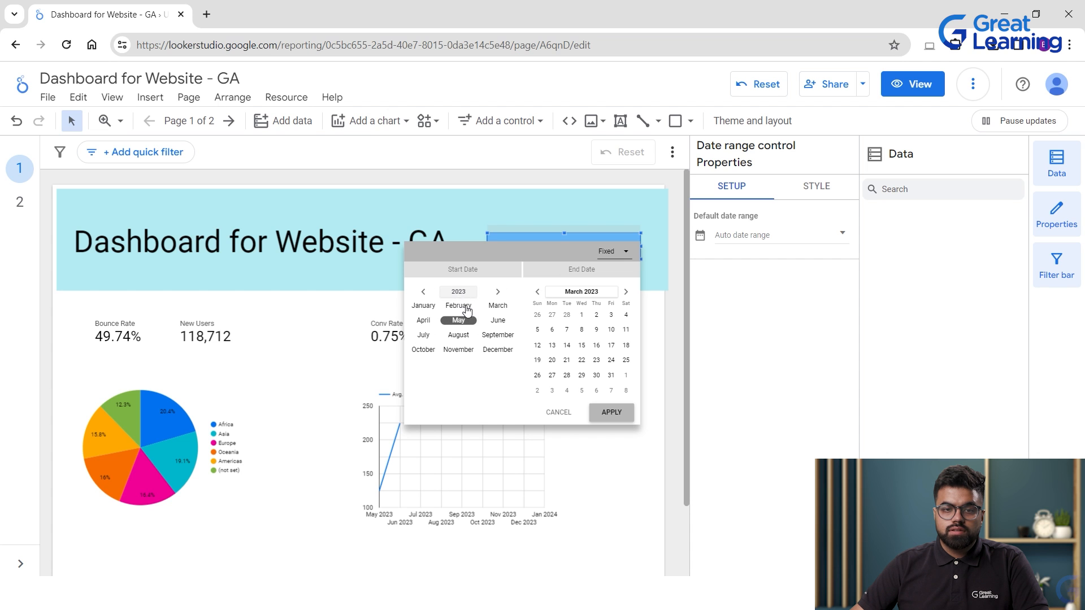
left_click(458, 292)
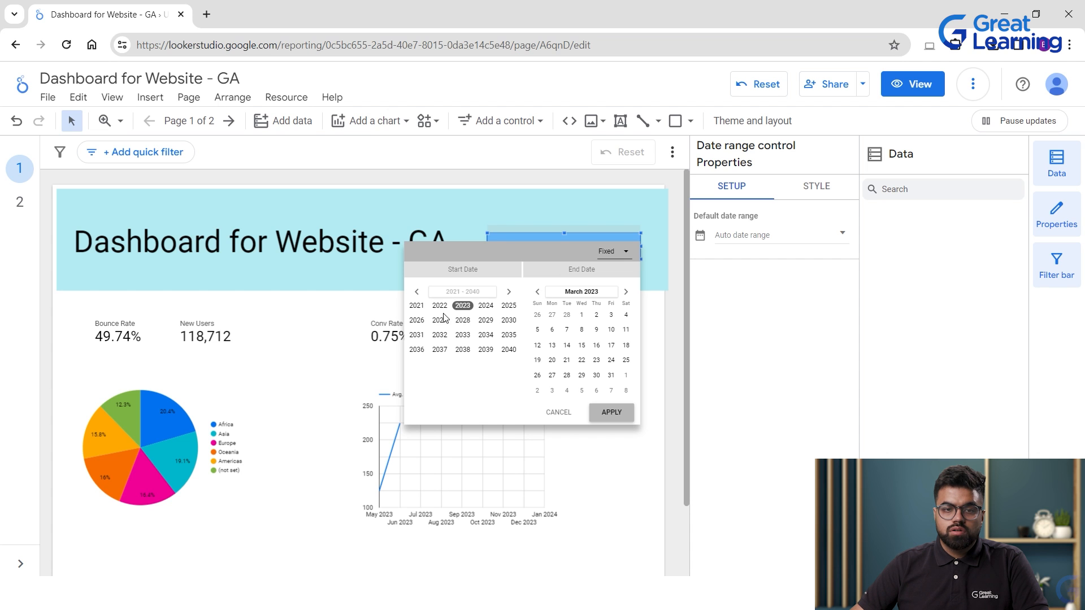
left_click(440, 305)
left_click(439, 308)
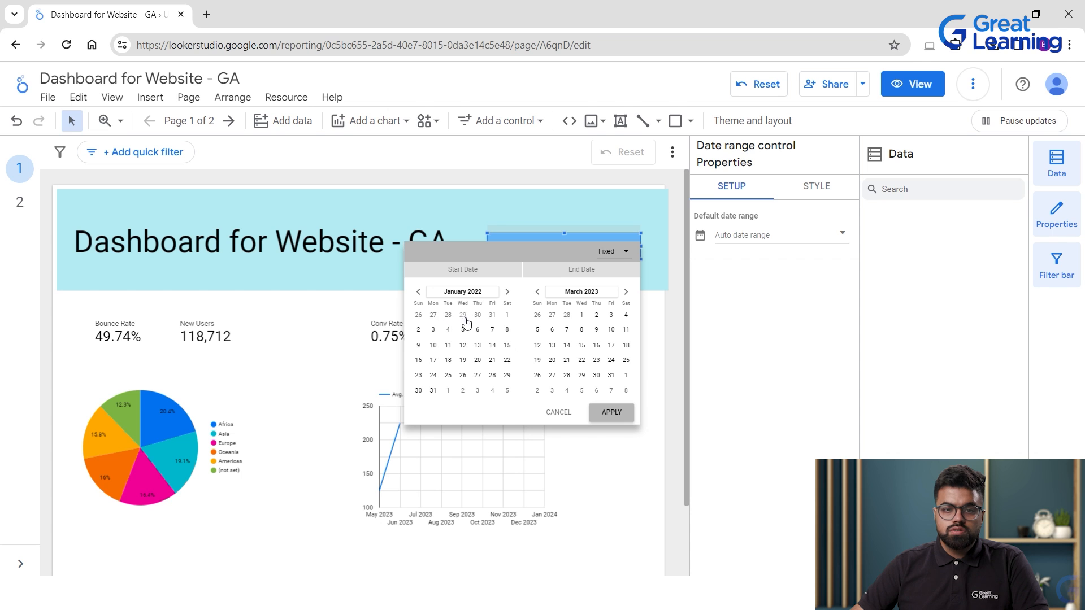
left_click(582, 292)
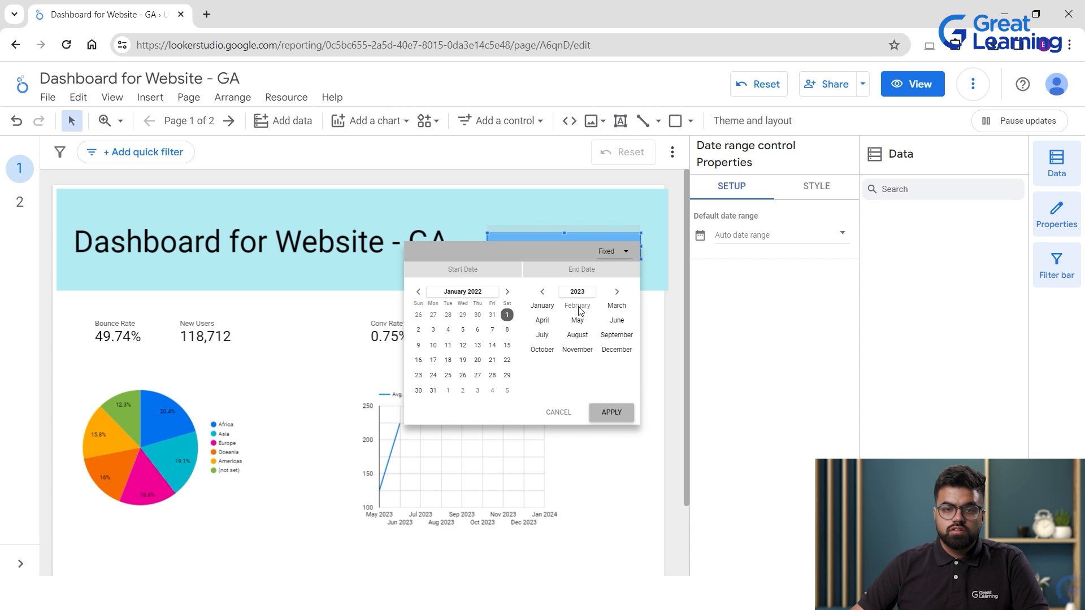
left_click(577, 307)
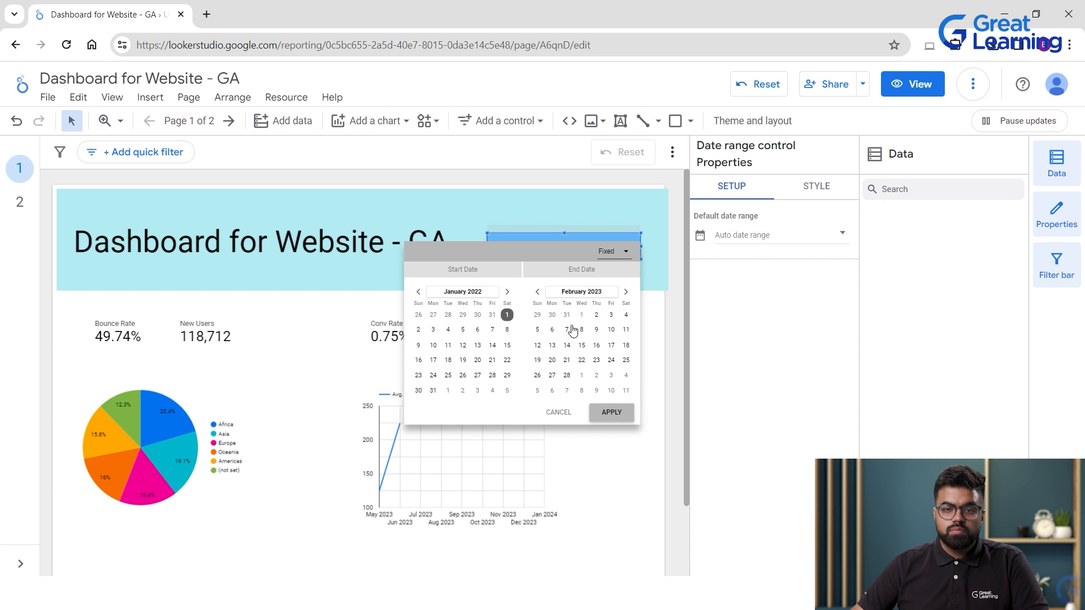
left_click(580, 292)
left_click(544, 335)
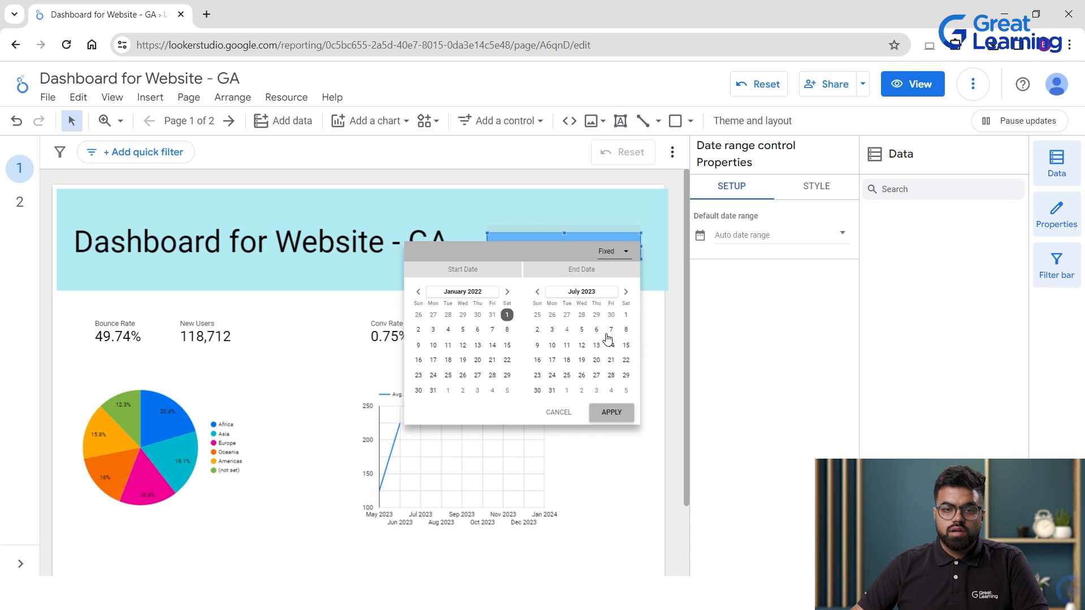
left_click(612, 413)
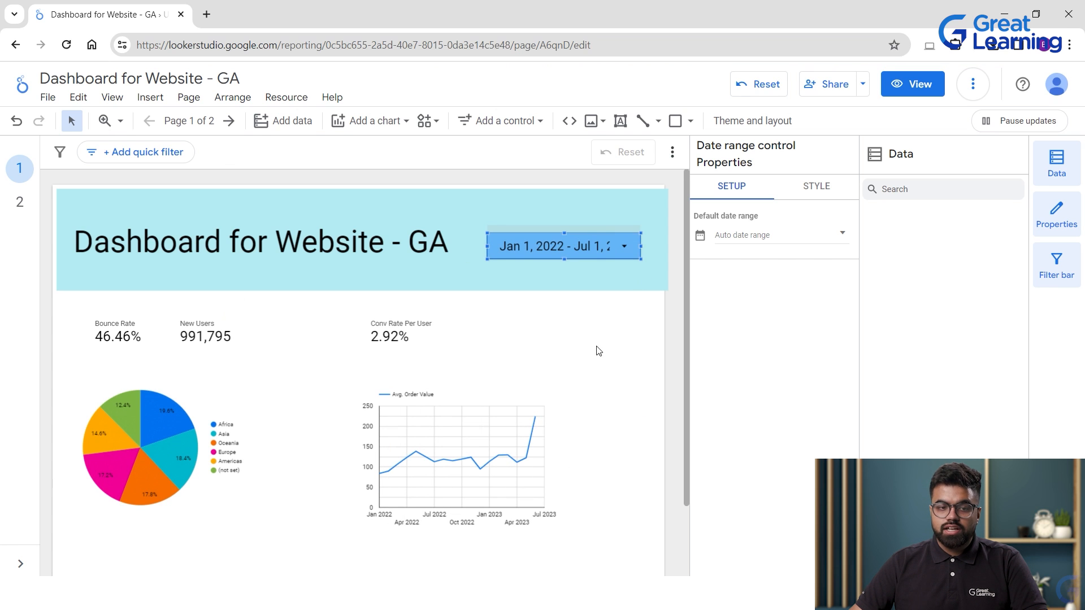
scroll(610, 346, "down", 1)
scroll(610, 345, "down", 2)
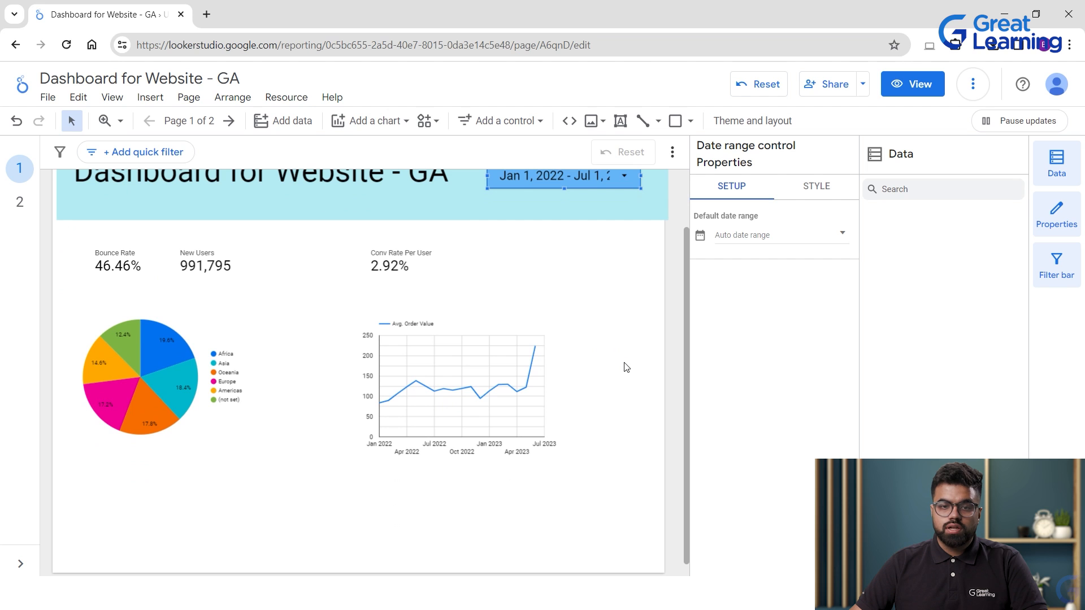
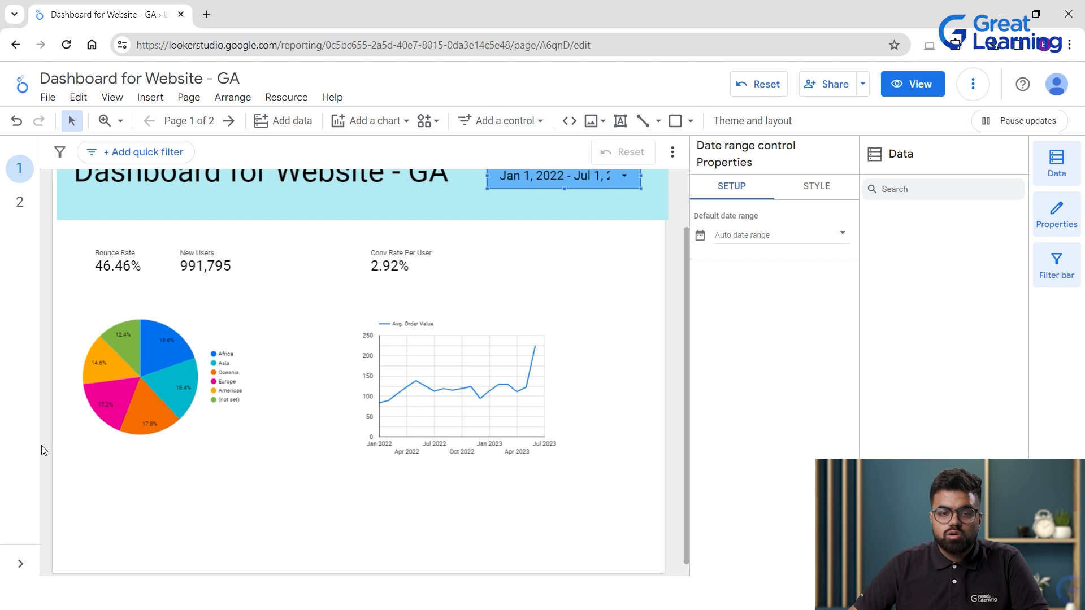
Deselect the pie chart and bring up the Add a chart type gallery.
left_click(171, 302)
left_click(295, 451)
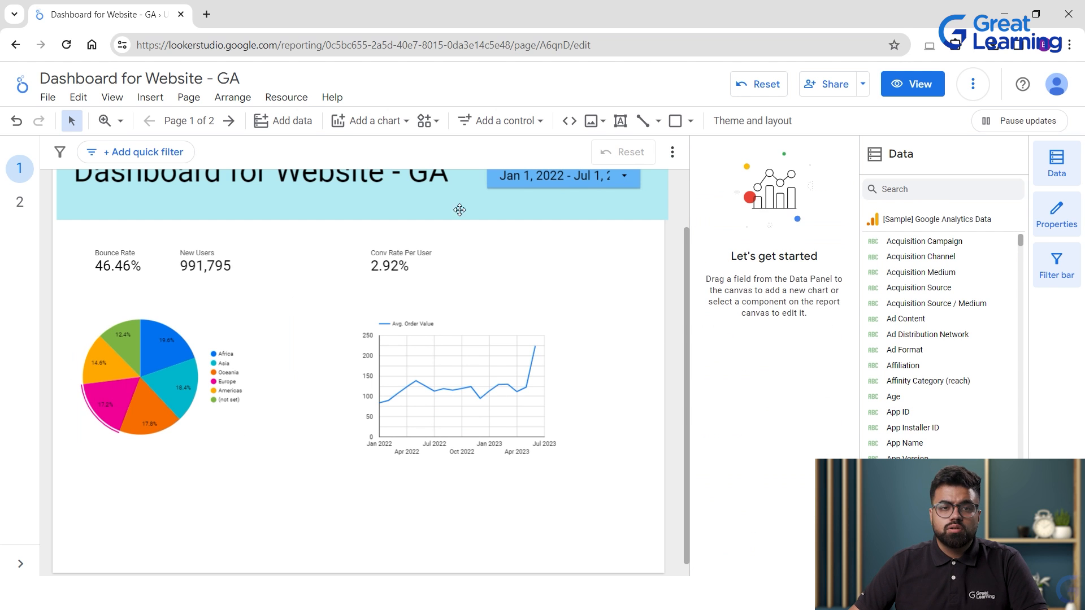
left_click(386, 121)
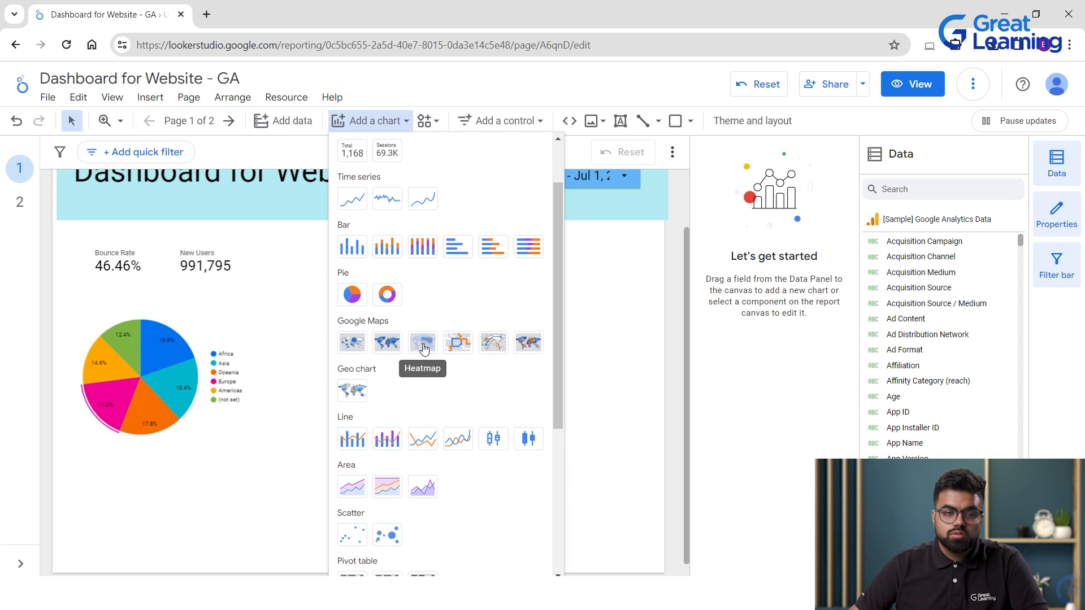
Place a geo chart of Bounce Rate by Continent and drag it left beneath the pie chart.
left_click(357, 400)
left_click(136, 448)
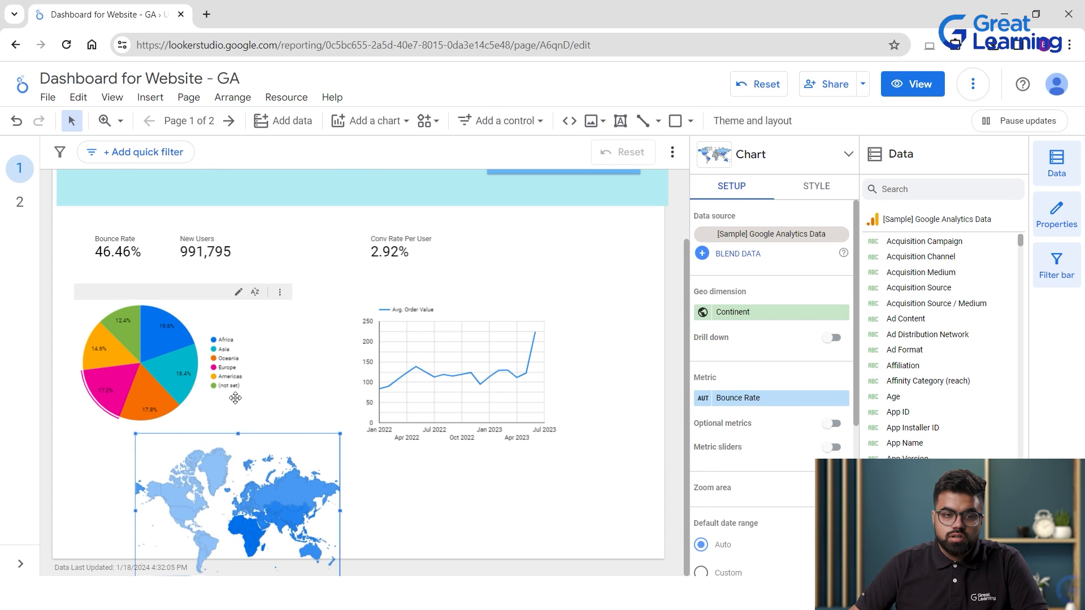
left_click_drag(131, 510, 78, 509)
scroll(953, 436, "down", 5)
scroll(955, 432, "down", 15)
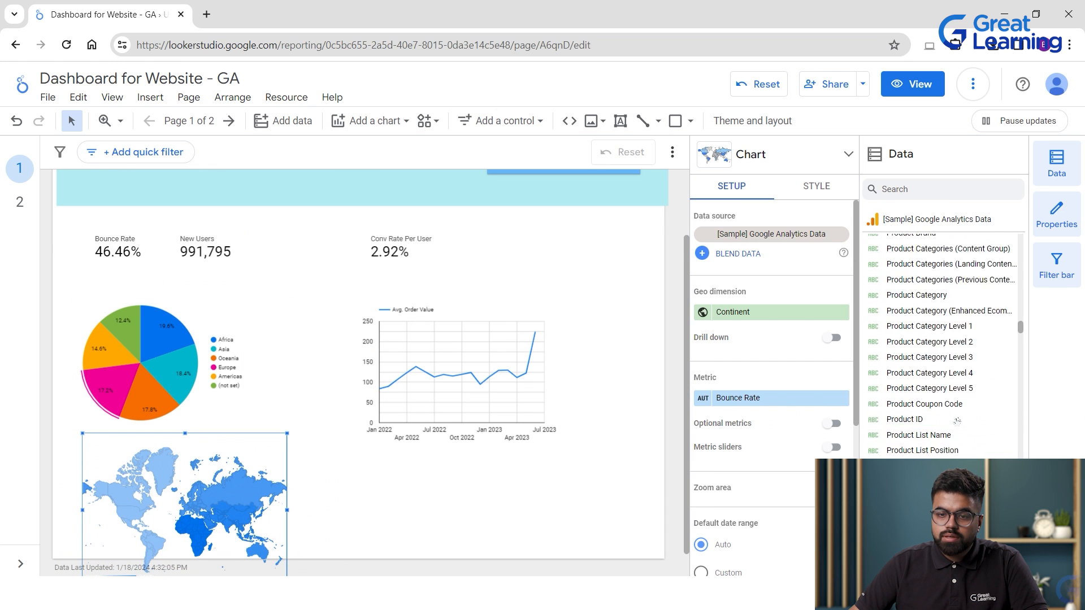
scroll(959, 427, "down", 10)
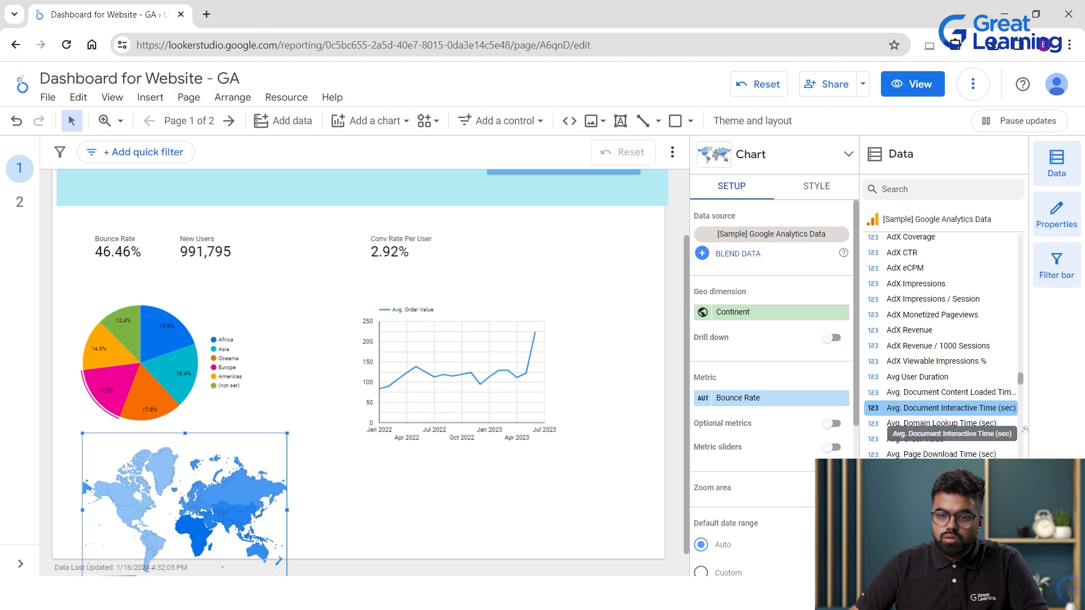
scroll(972, 325, "down", 2)
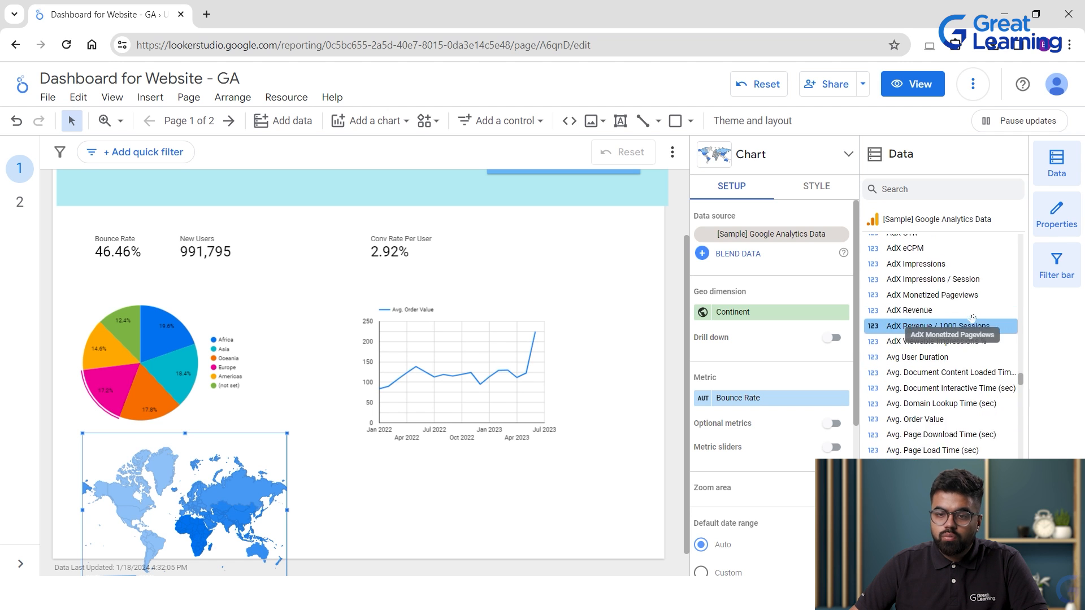
scroll(967, 316, "down", 2)
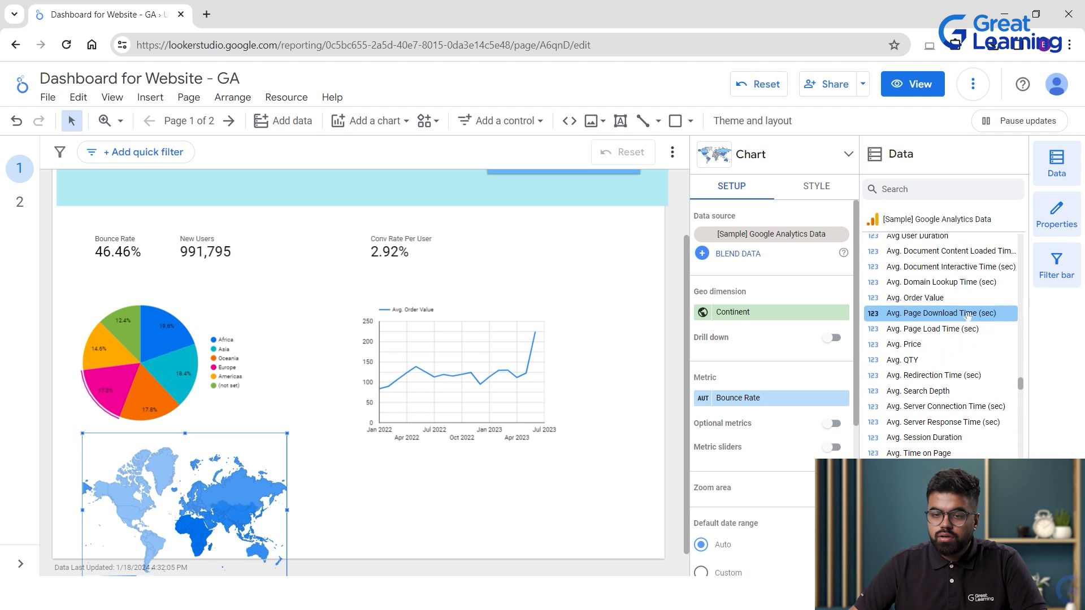
scroll(963, 317, "down", 2)
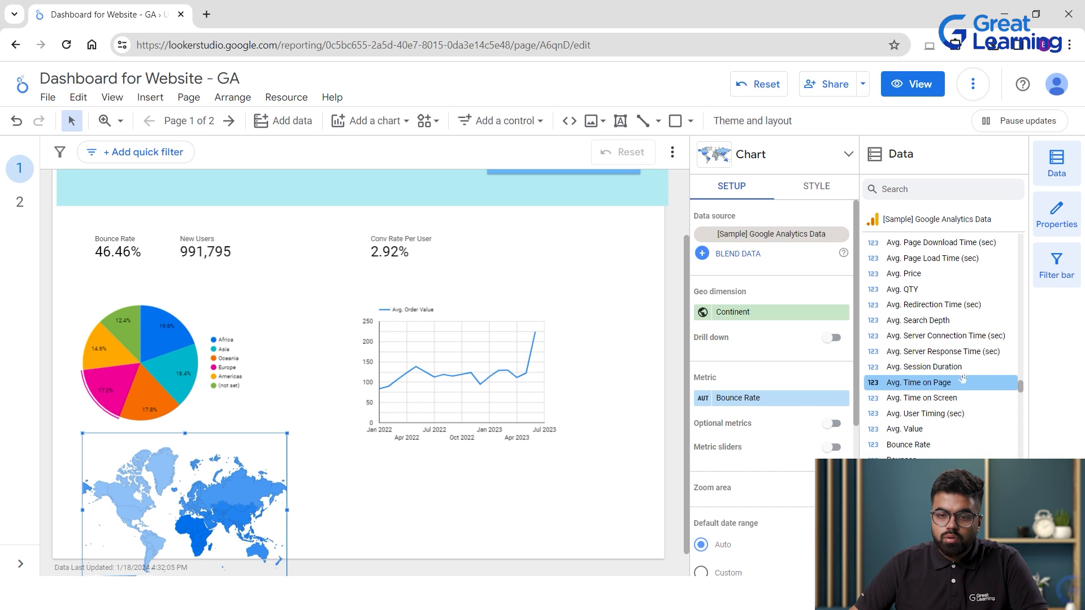
scroll(963, 376, "down", 2)
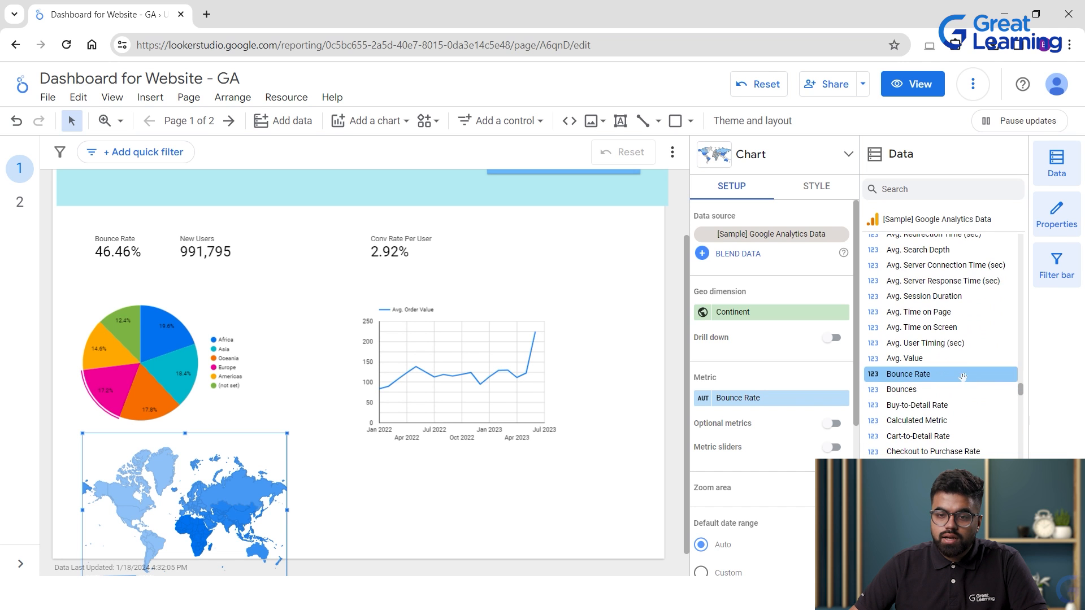
scroll(941, 344, "down", 2)
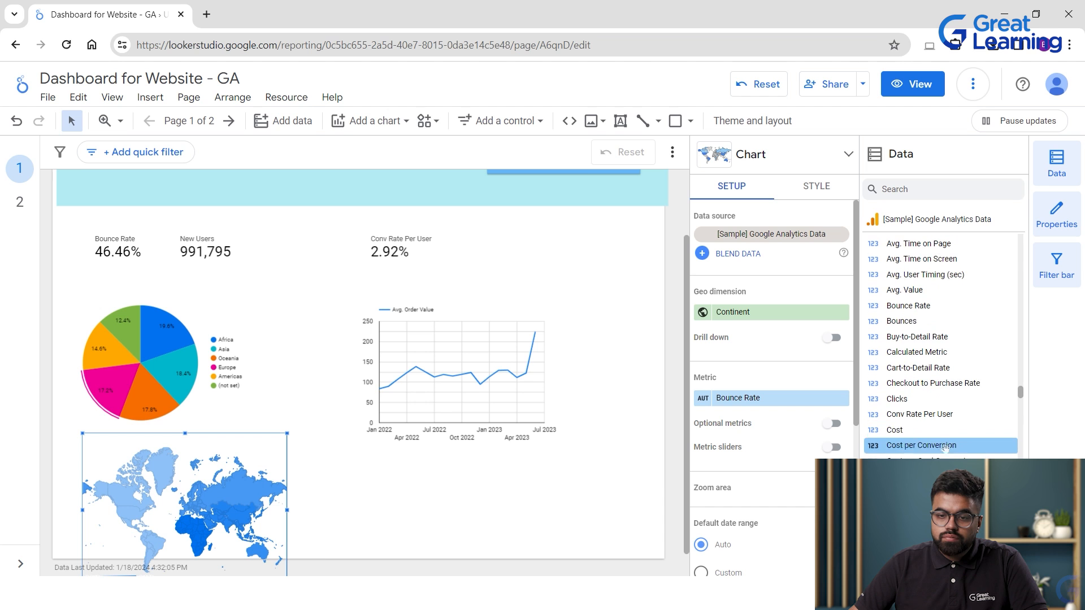
Try Cost per Transaction, Clicks and CTR as the map metric, settling on Avg. Value.
left_click_drag(915, 474, 777, 398)
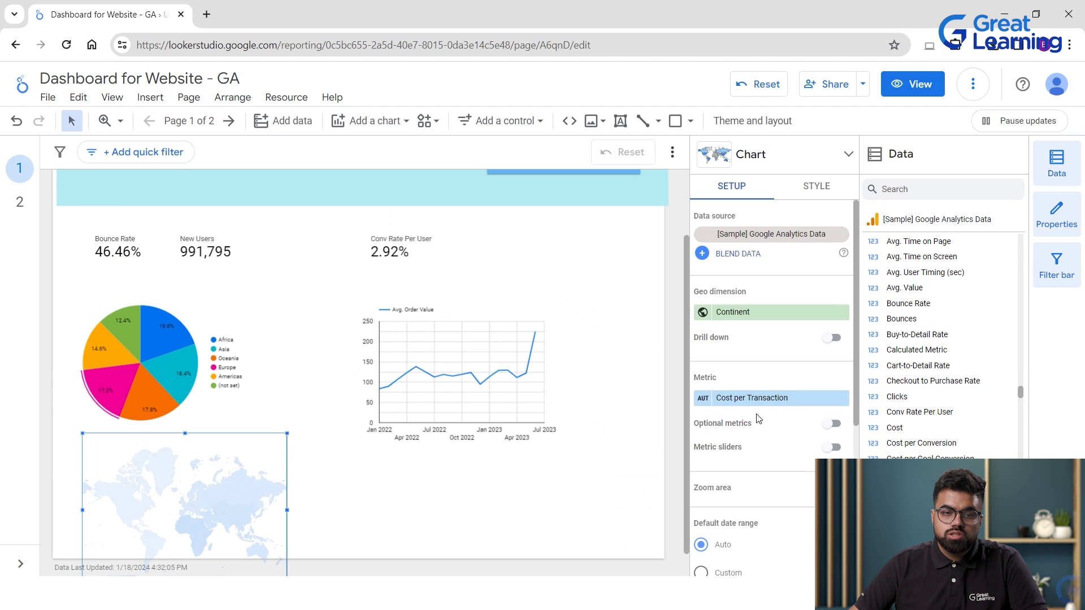
scroll(337, 483, "down", 1)
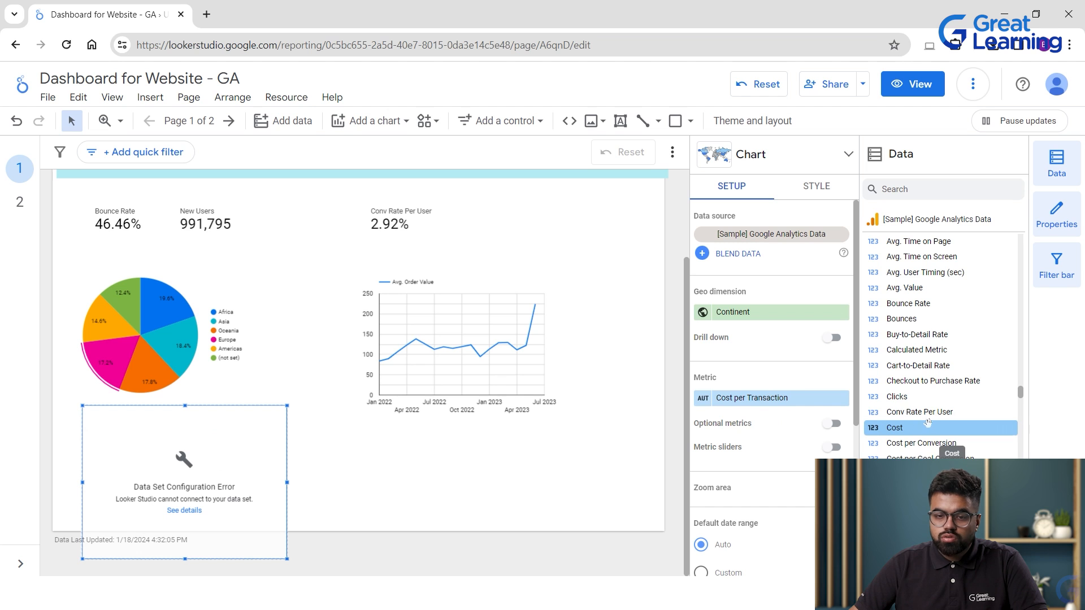
scroll(928, 422, "down", 2)
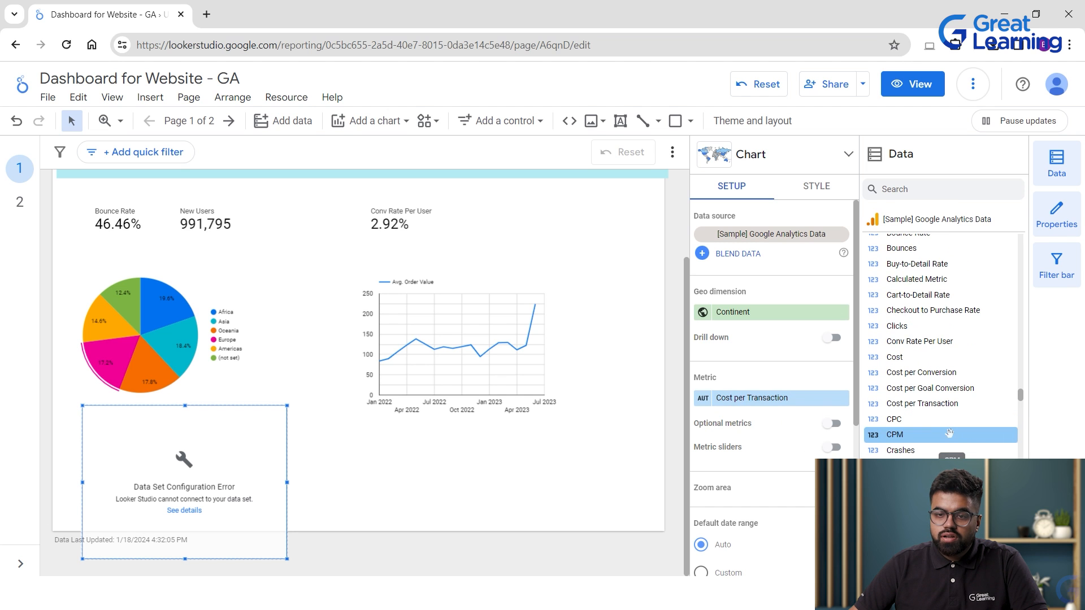
scroll(949, 433, "up", 2)
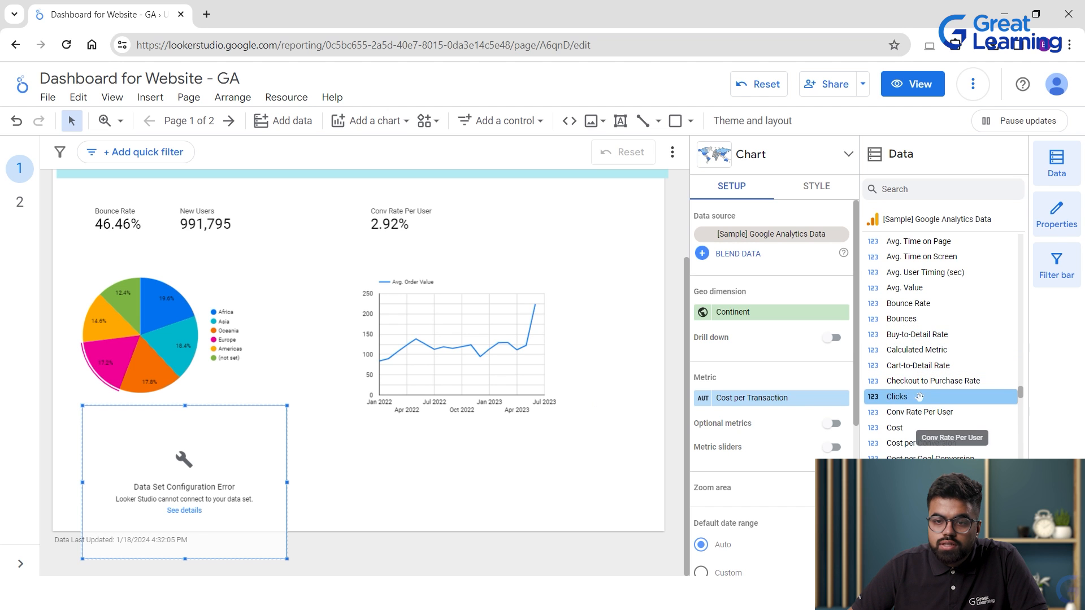
left_click_drag(916, 396, 755, 410)
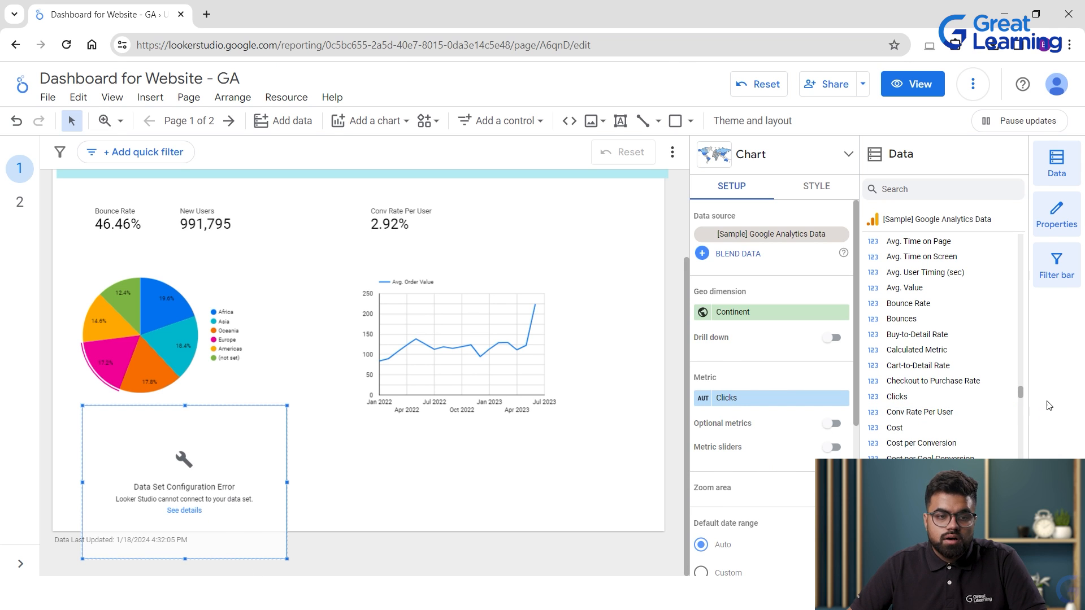
scroll(962, 421, "up", 2)
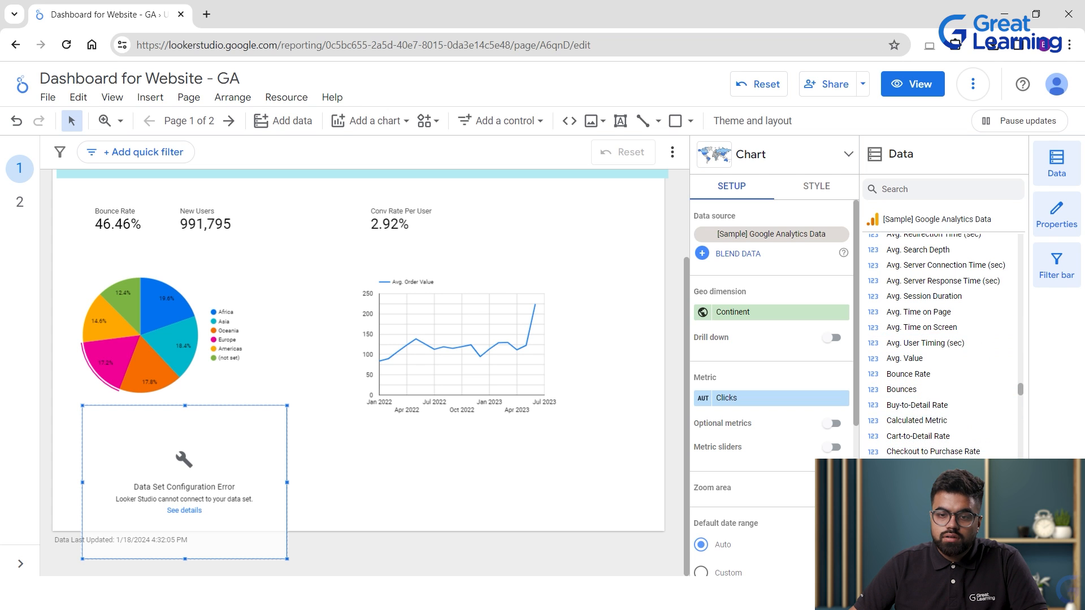
scroll(937, 345, "down", 2)
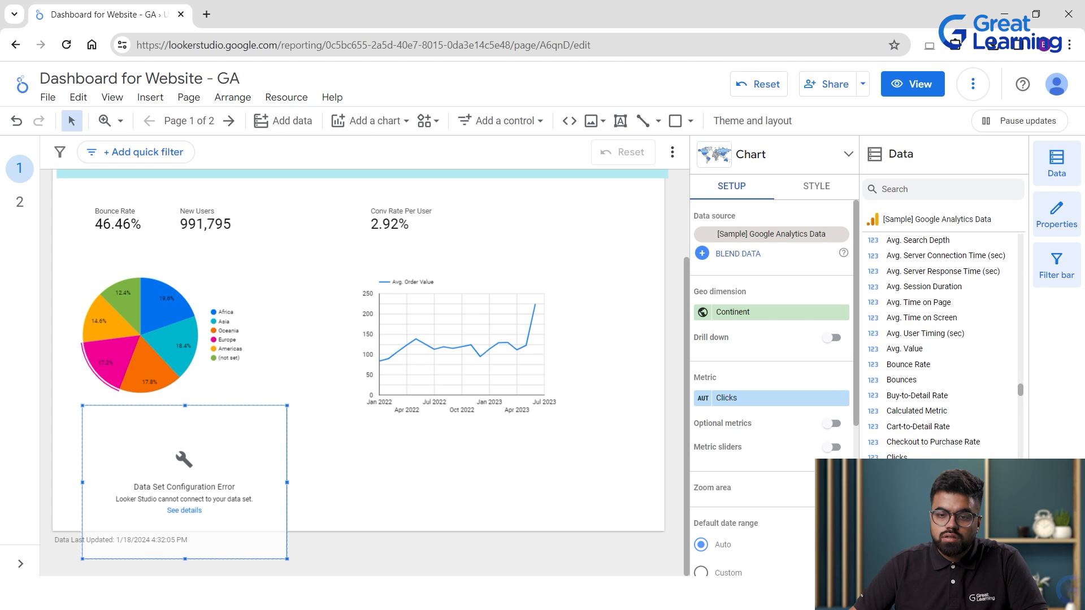
scroll(935, 408, "down", 4)
left_click_drag(935, 407, 729, 398)
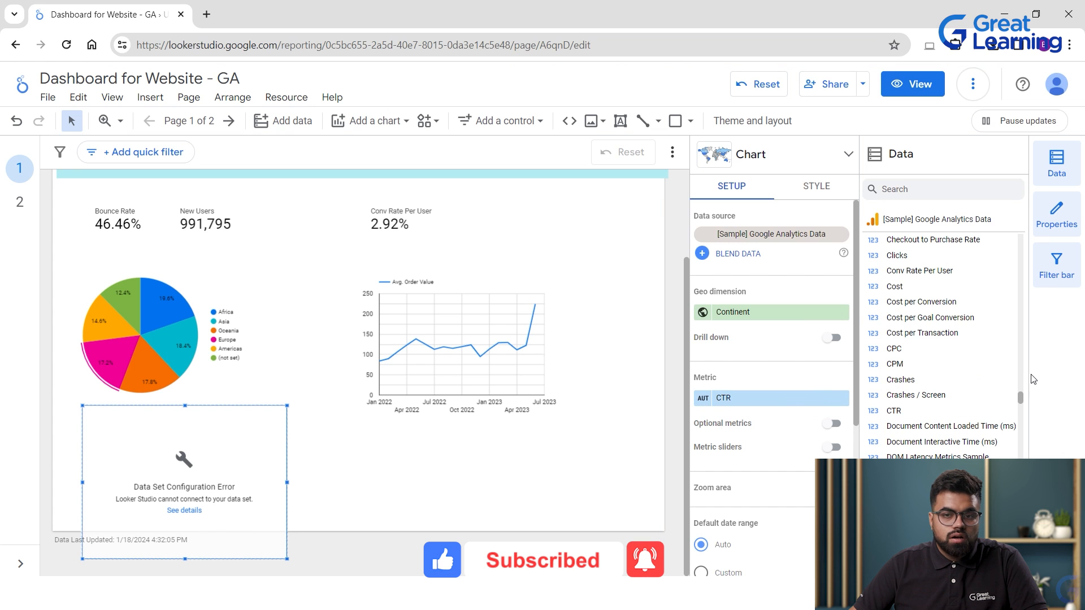
scroll(926, 339, "up", 5)
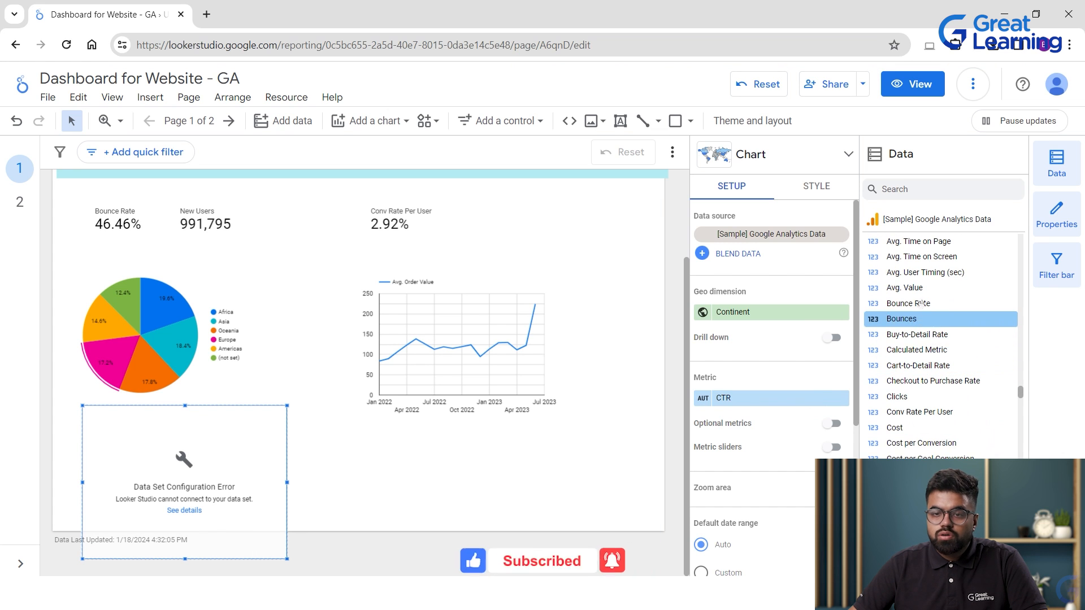
left_click_drag(925, 289, 746, 399)
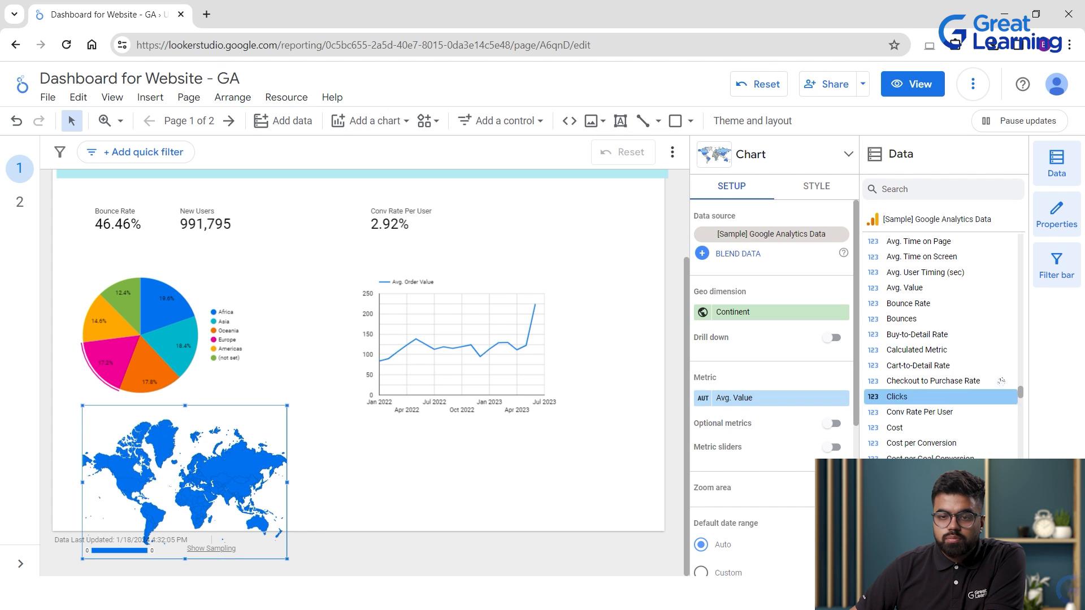
Set the map metric to Avg. Time on Page and check continent values (46.066–87.186 s).
left_click_drag(941, 413, 893, 449)
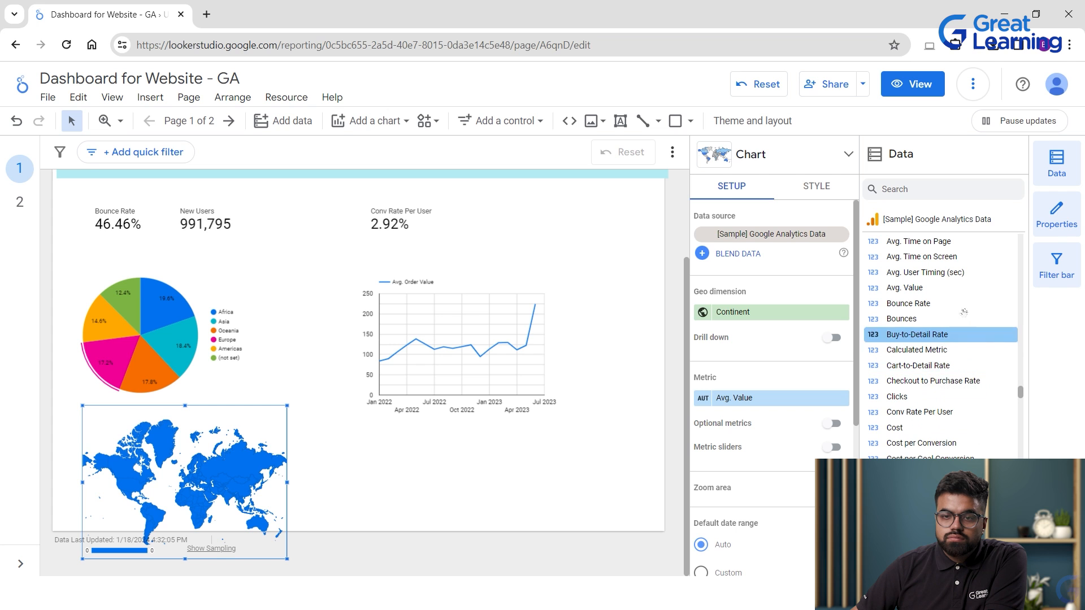
scroll(958, 310, "up", 3)
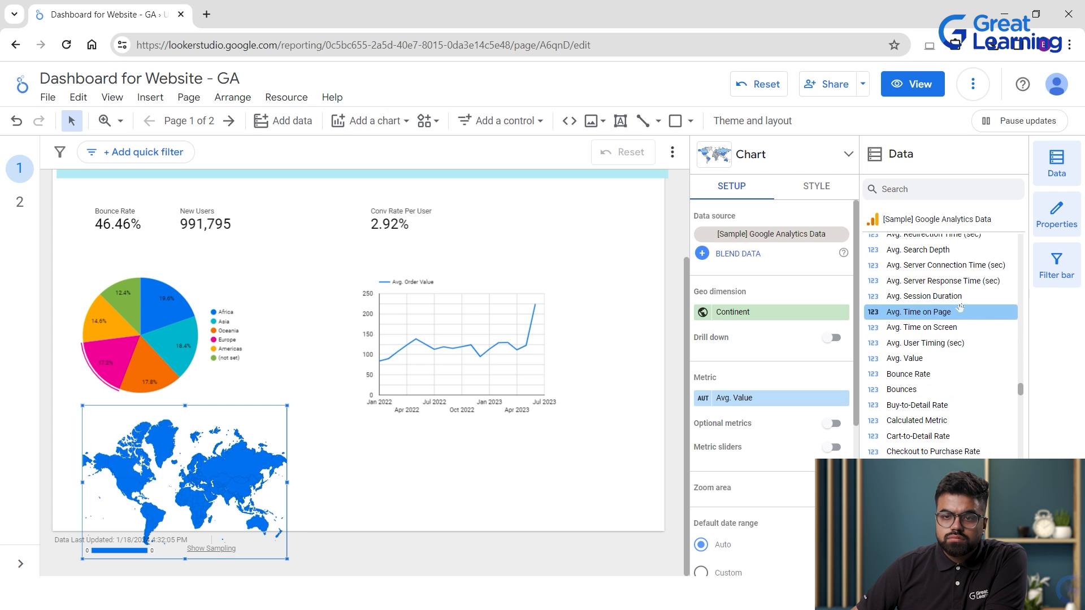
left_click_drag(953, 314, 712, 399)
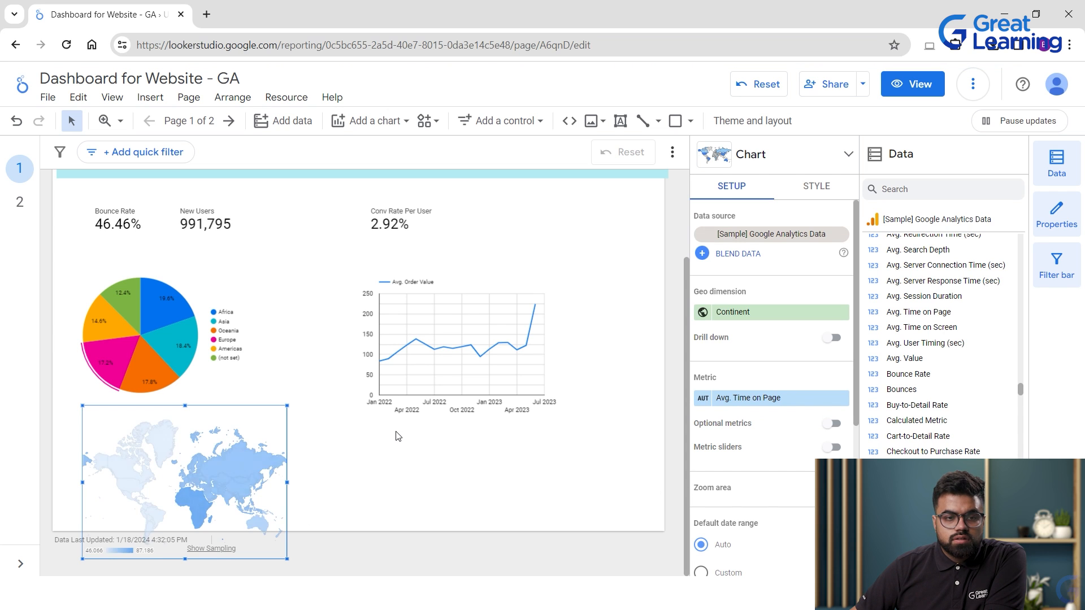
left_click(326, 479)
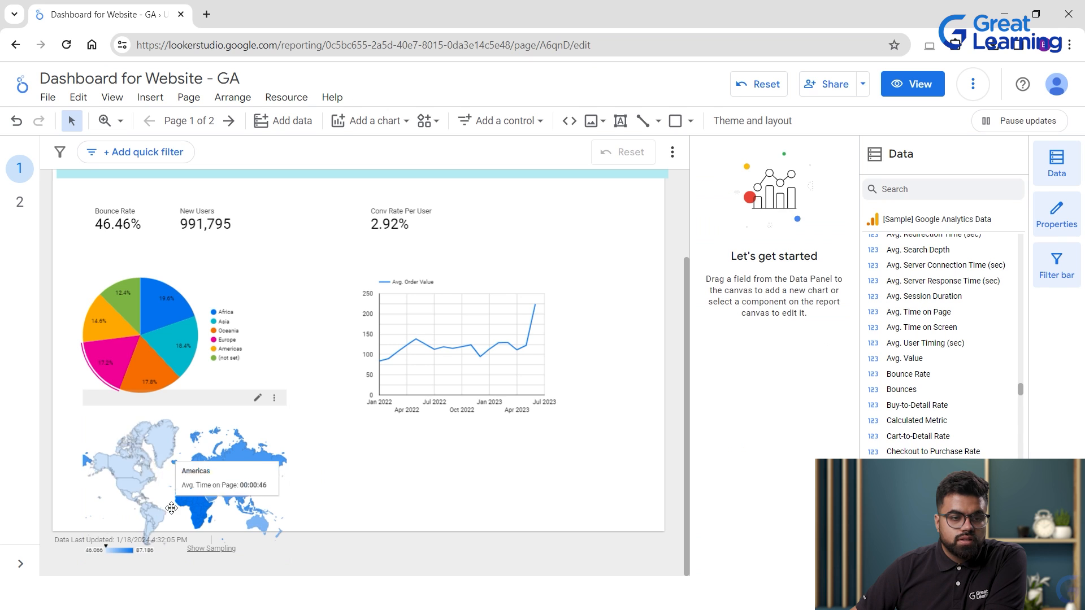
mouse_move(187, 504)
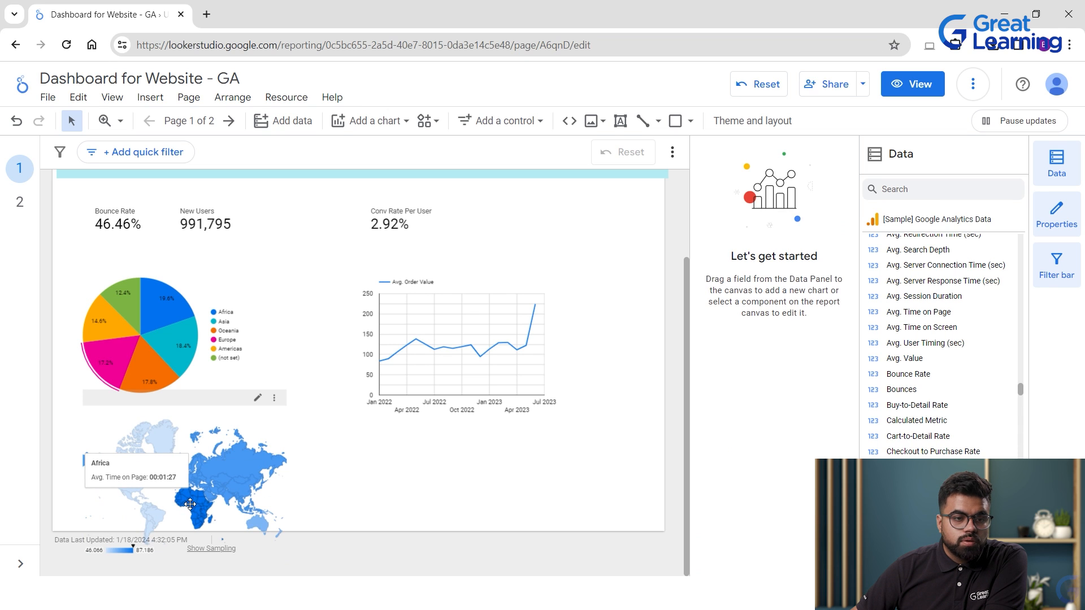
mouse_move(228, 494)
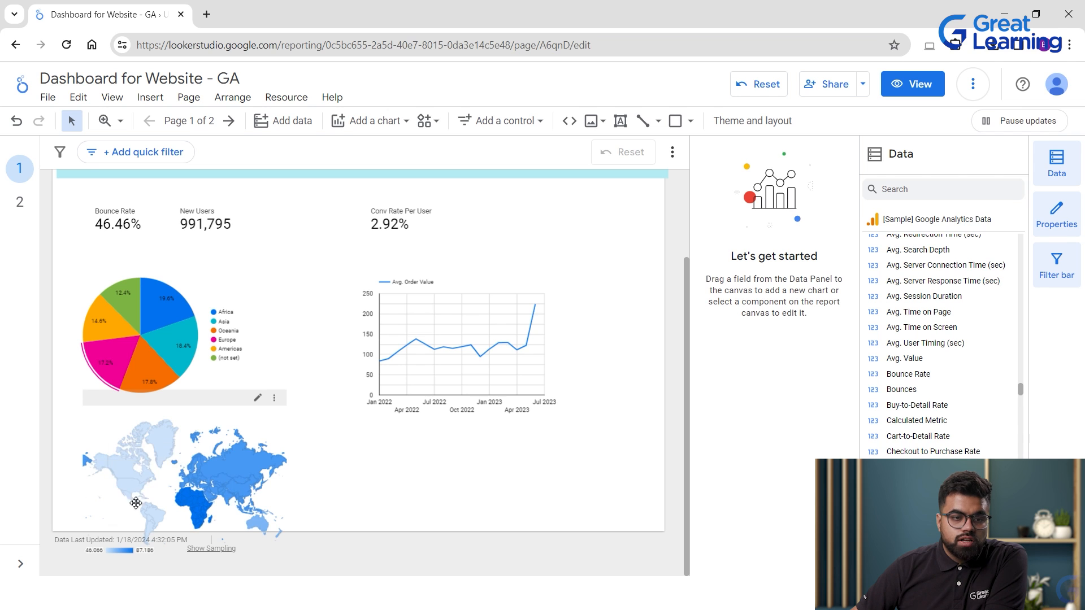
mouse_move(135, 486)
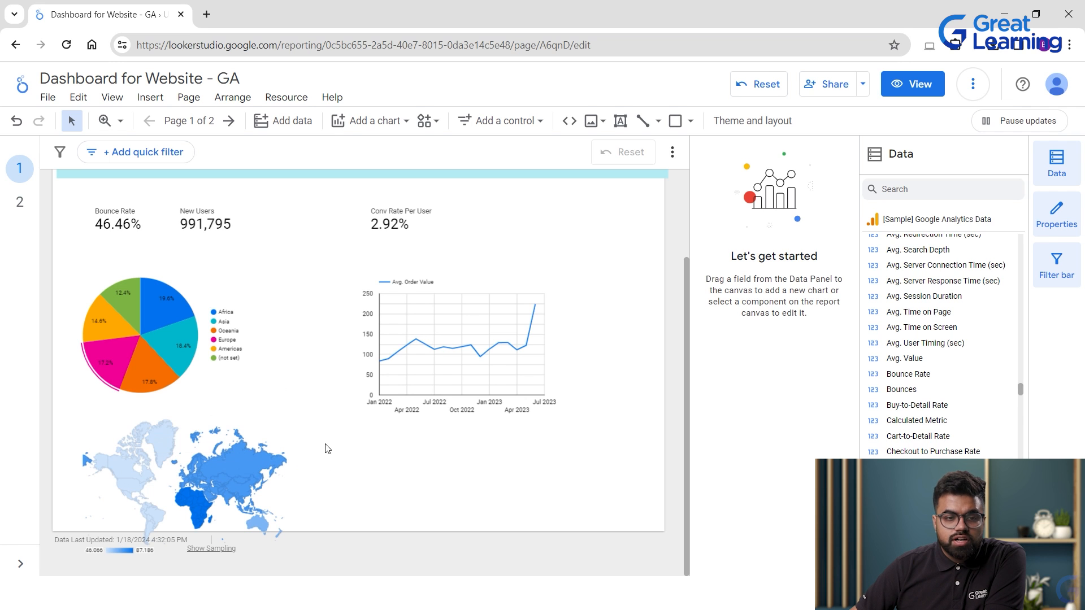
Move the geo map beside the line chart, then cut it from page 1.
left_click_drag(209, 472, 319, 390)
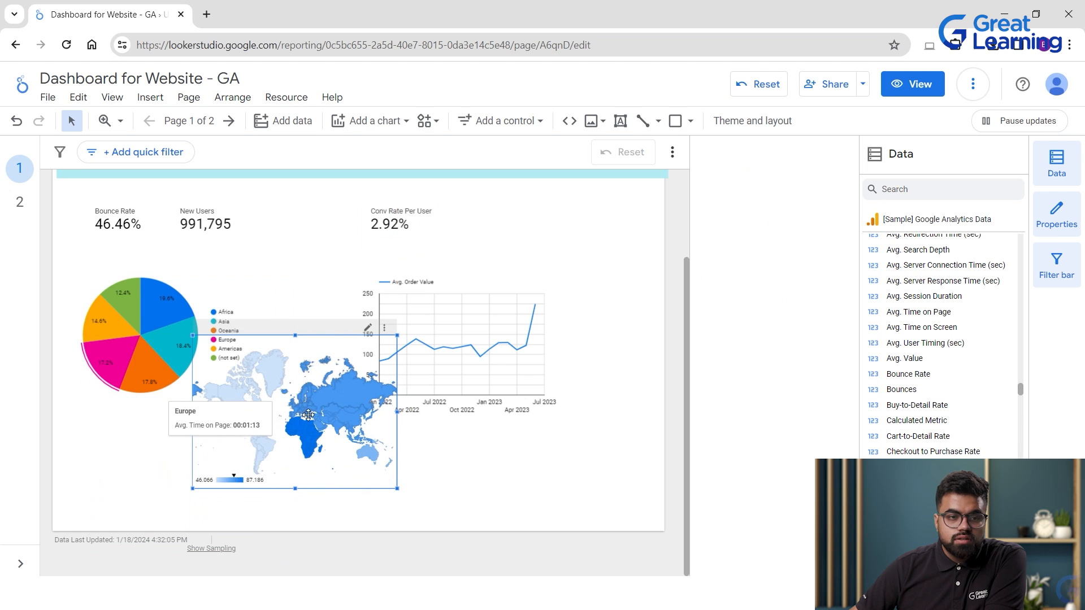
left_click_drag(173, 500, 172, 501)
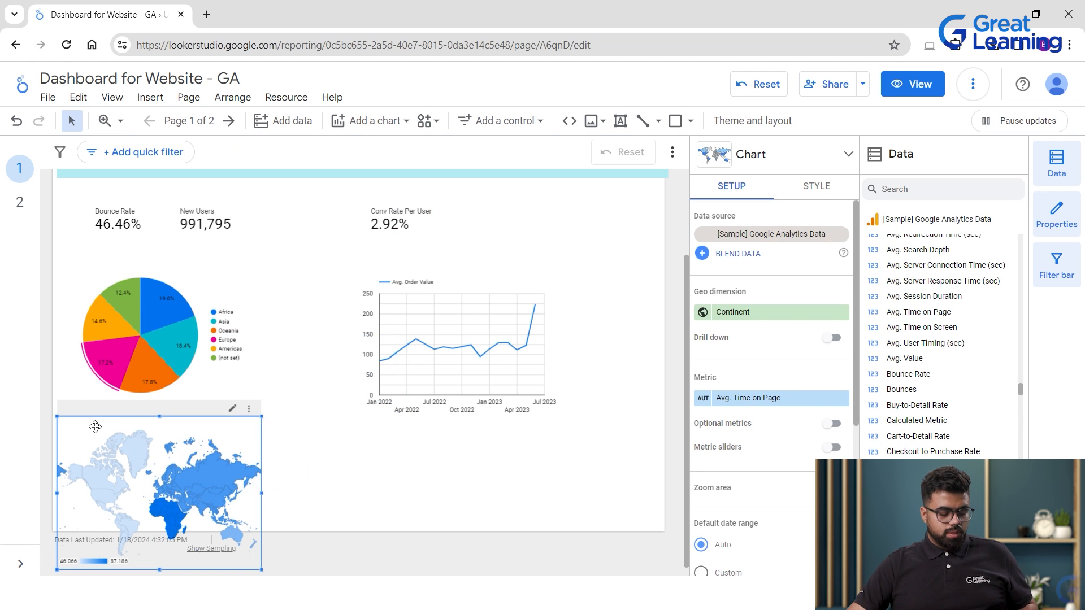
key("Delete")
On page 2, drag the pasted geo map to the top-left and review its metric.
left_click(228, 120)
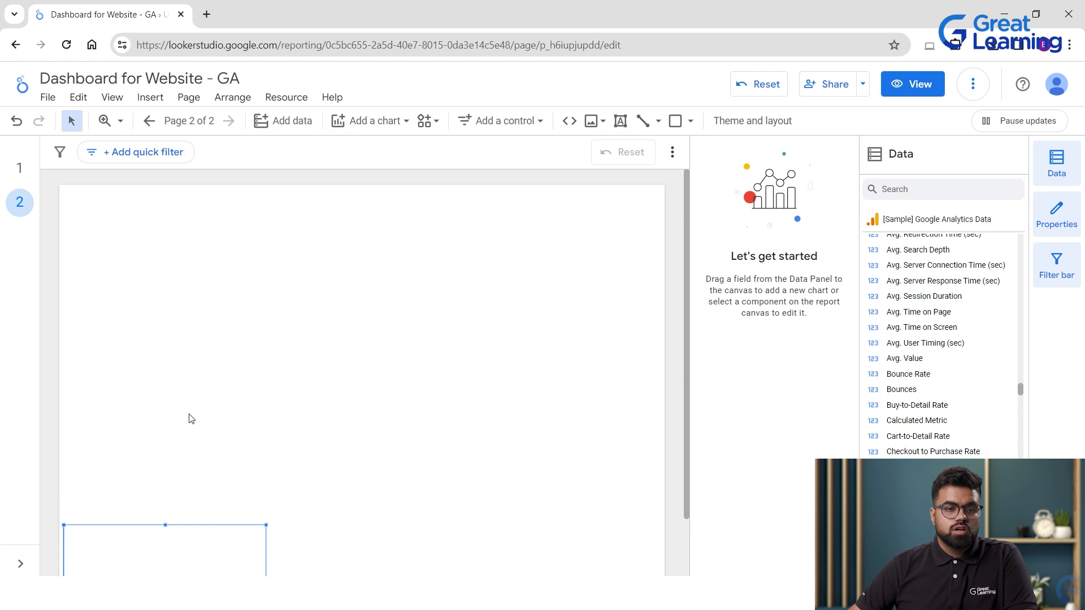
left_click_drag(154, 518, 178, 205)
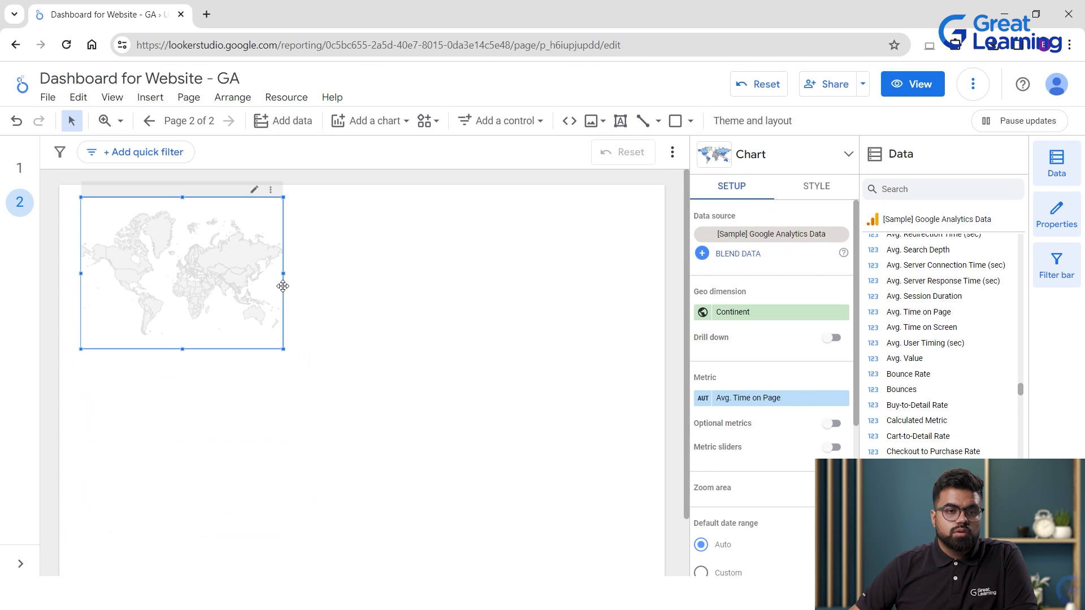
left_click(332, 292)
left_click(176, 278)
left_click(469, 290)
left_click(233, 271)
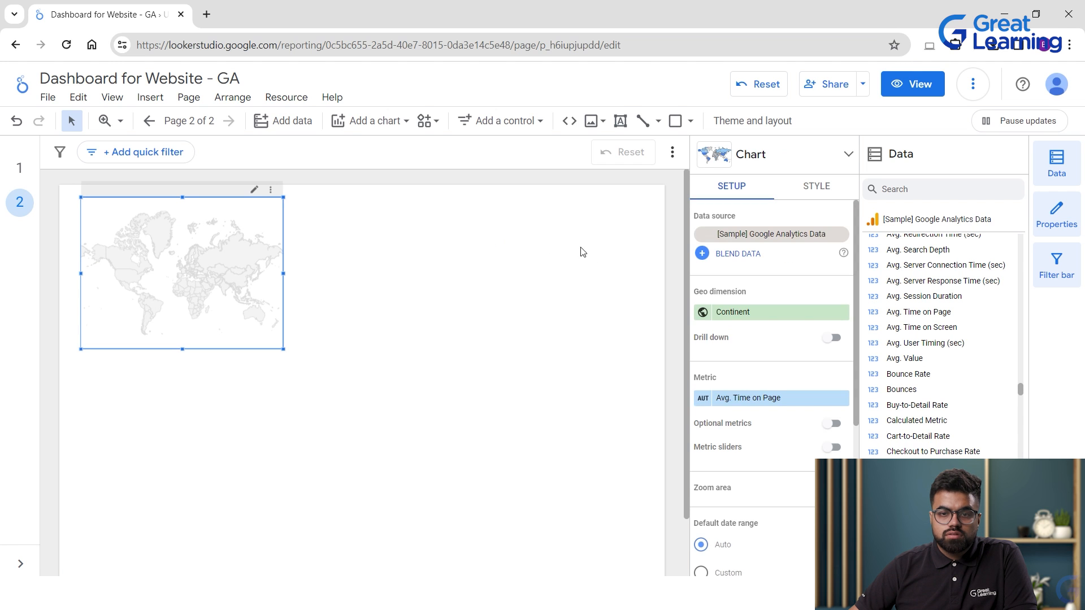
left_click(752, 398)
left_click(294, 262)
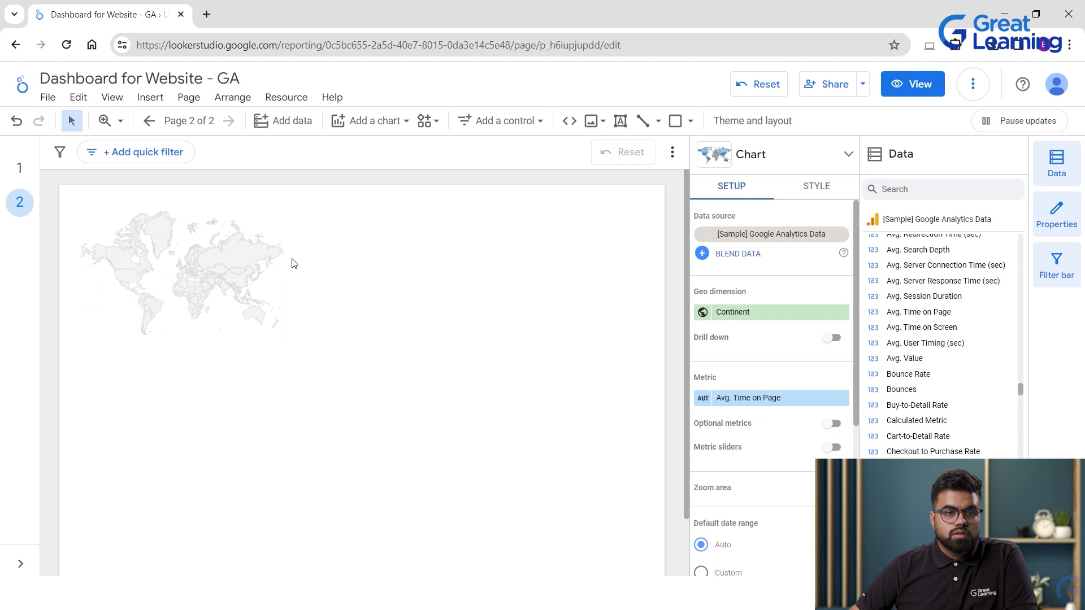
left_click(209, 247)
left_click(322, 244)
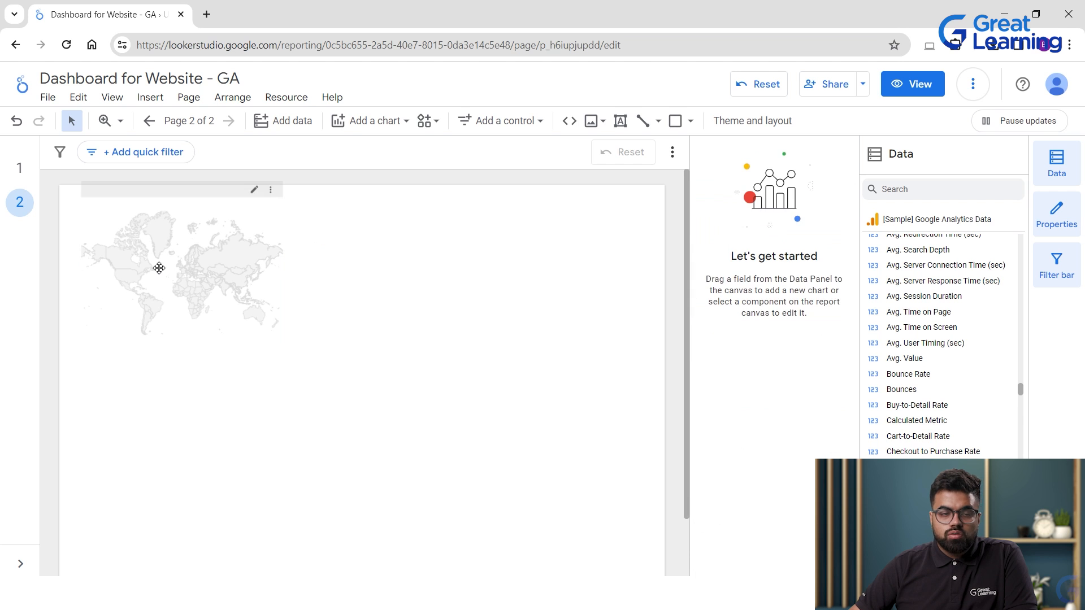
Nudge the geo map further up and left, then return to page 1.
left_click(19, 169)
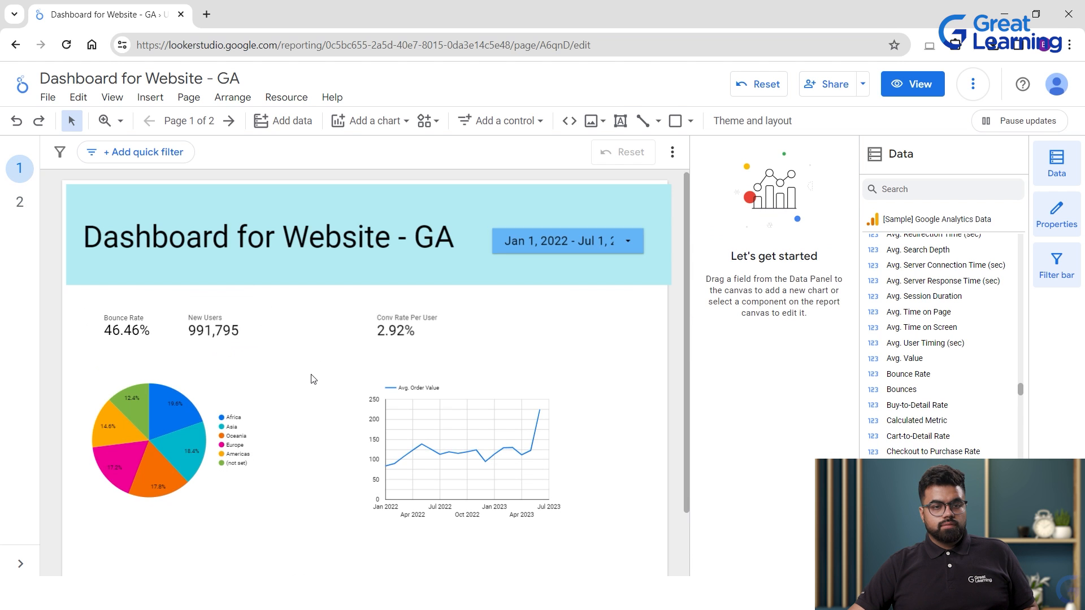
scroll(310, 379, "down", 2)
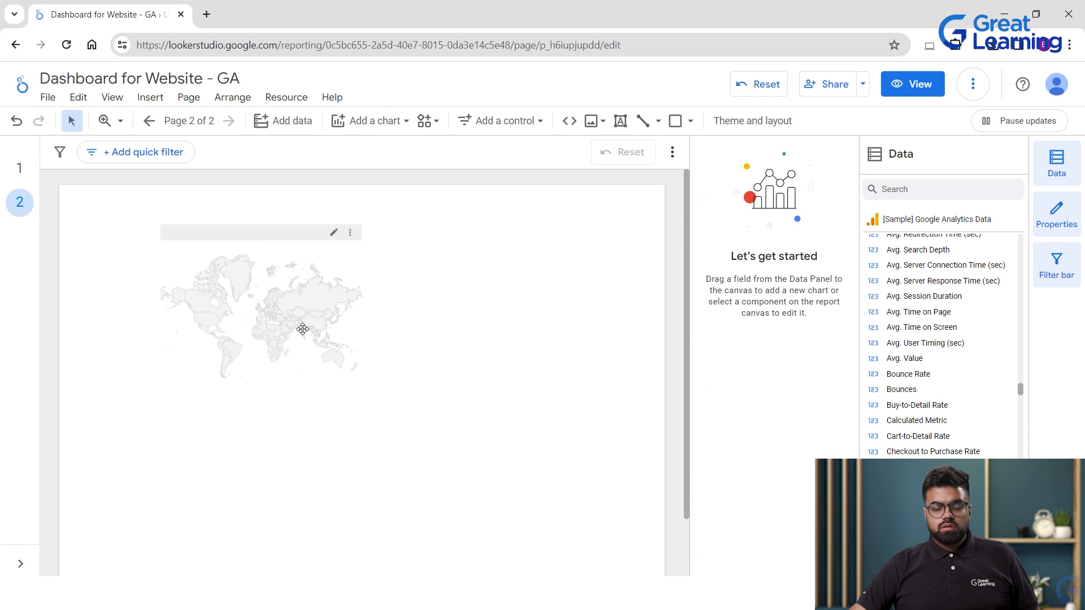
left_click(75, 293)
left_click(219, 296)
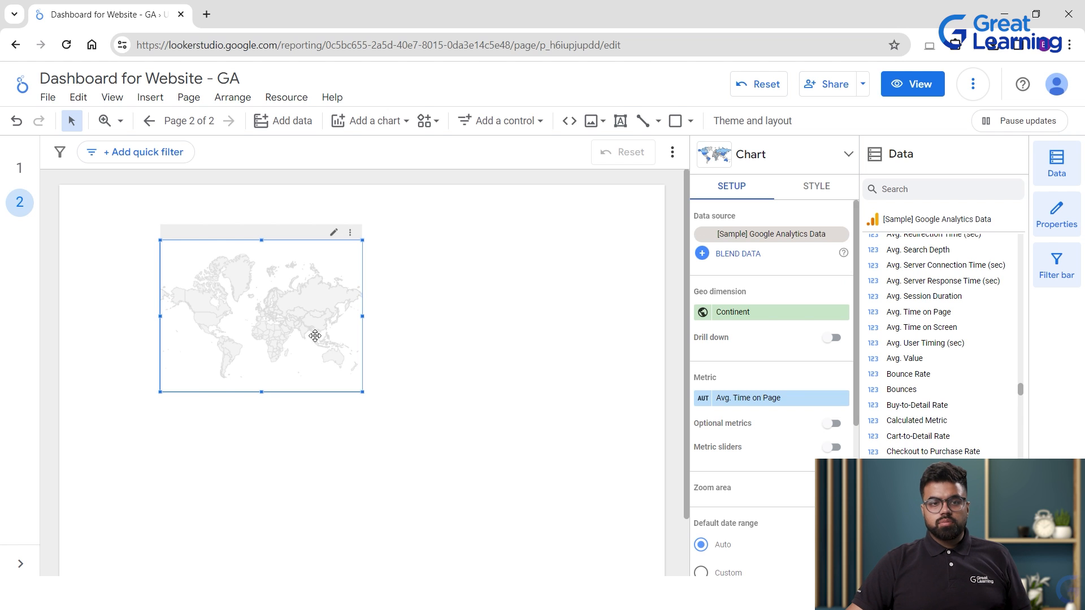
left_click_drag(281, 314, 214, 291)
left_click(396, 329)
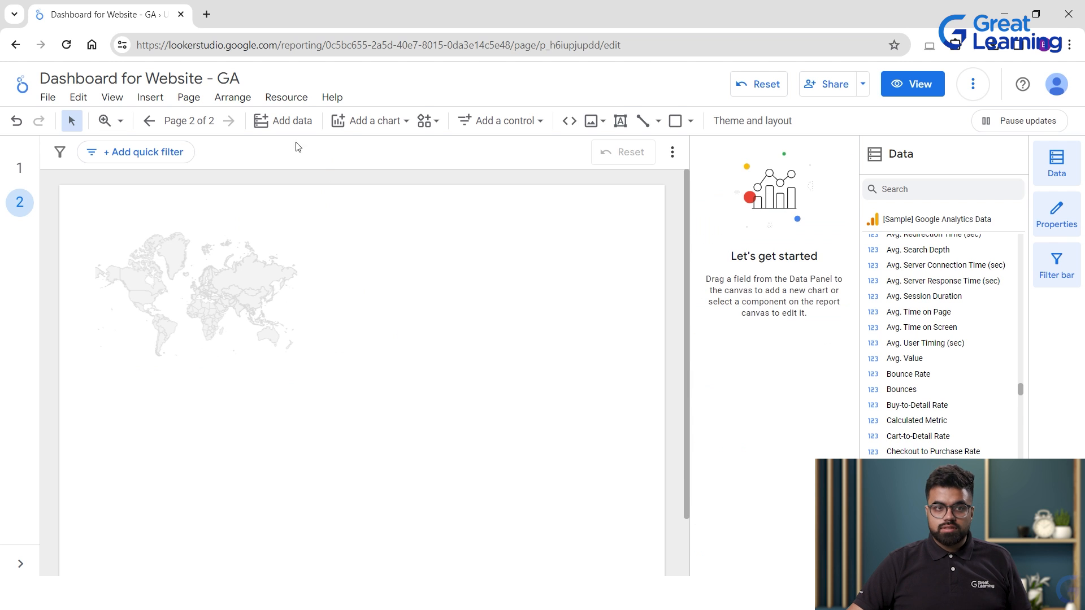
left_click(149, 121)
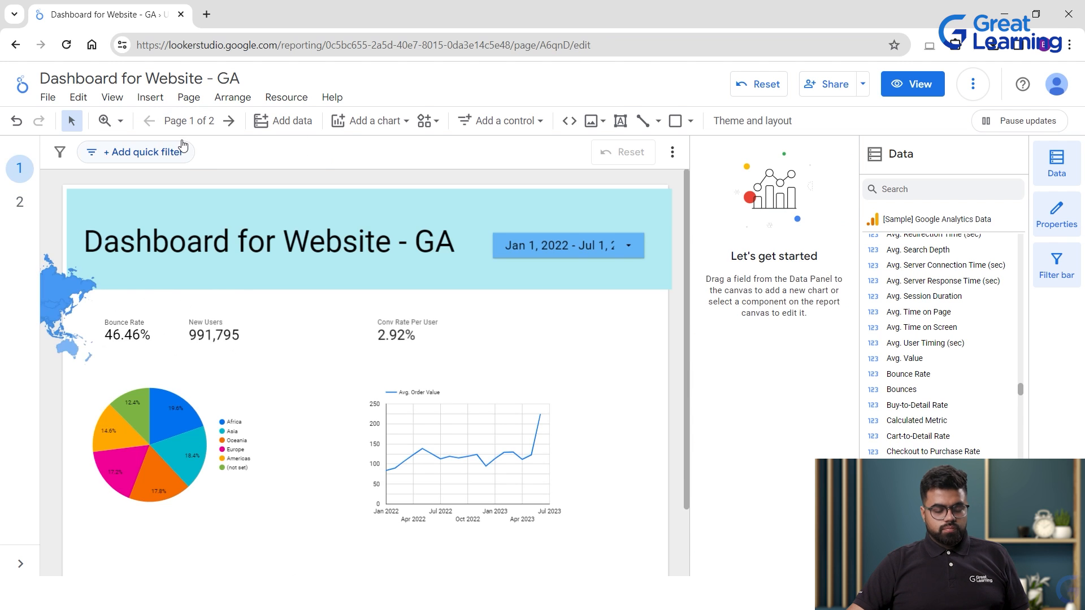
Drag the continent geo map below the pie chart and bring up the chart gallery.
left_click_drag(71, 308, 250, 594)
scroll(810, 360, "down", 3)
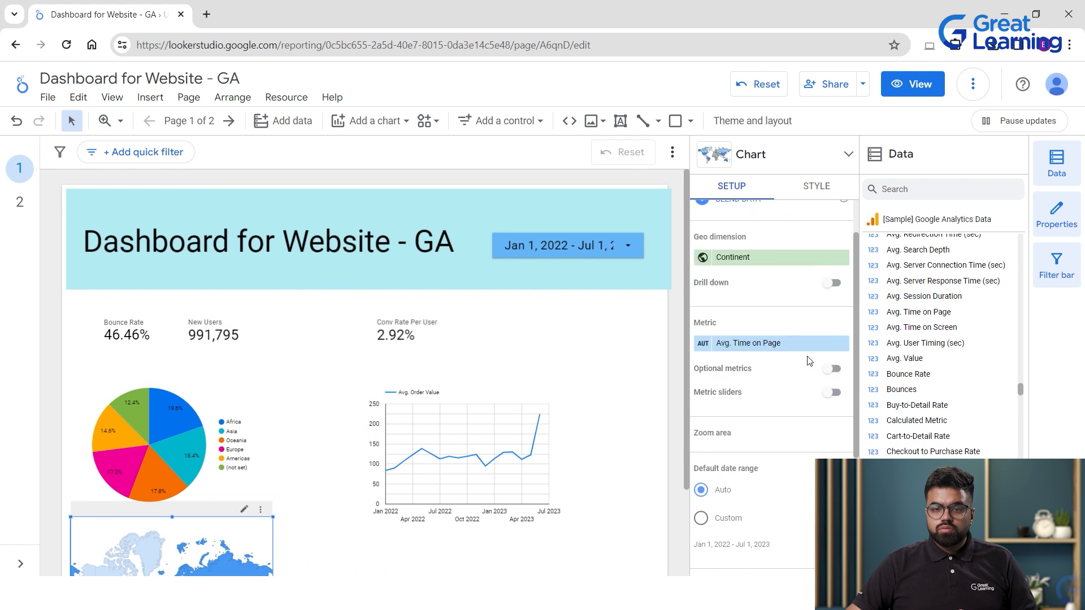
left_click(370, 120)
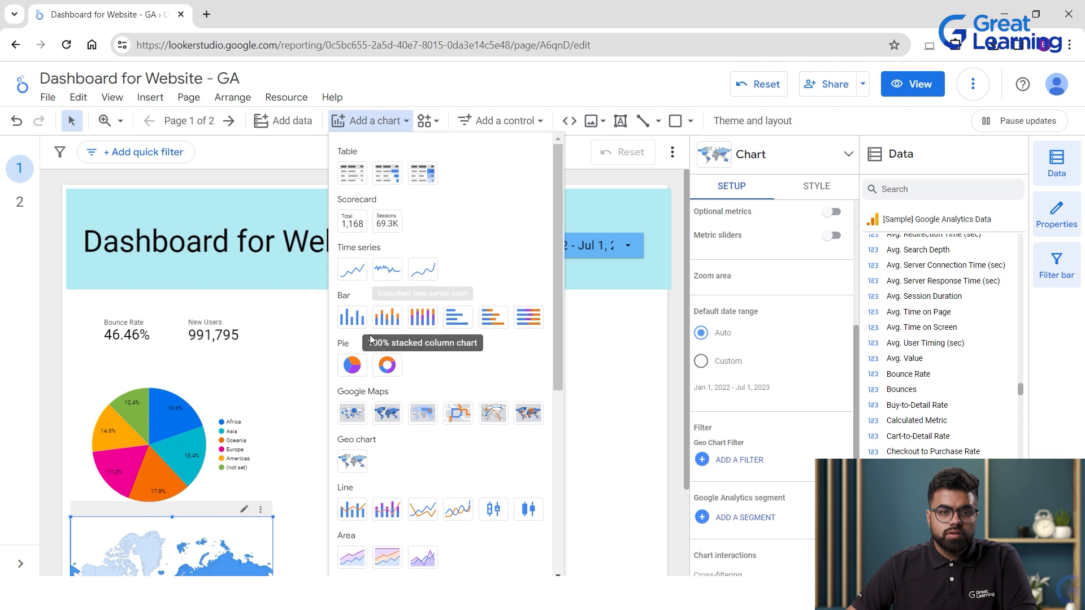
Place a stacked column chart: Month of Year dimension, Continent breakdown, Avg. Order Value metric.
left_click(387, 317)
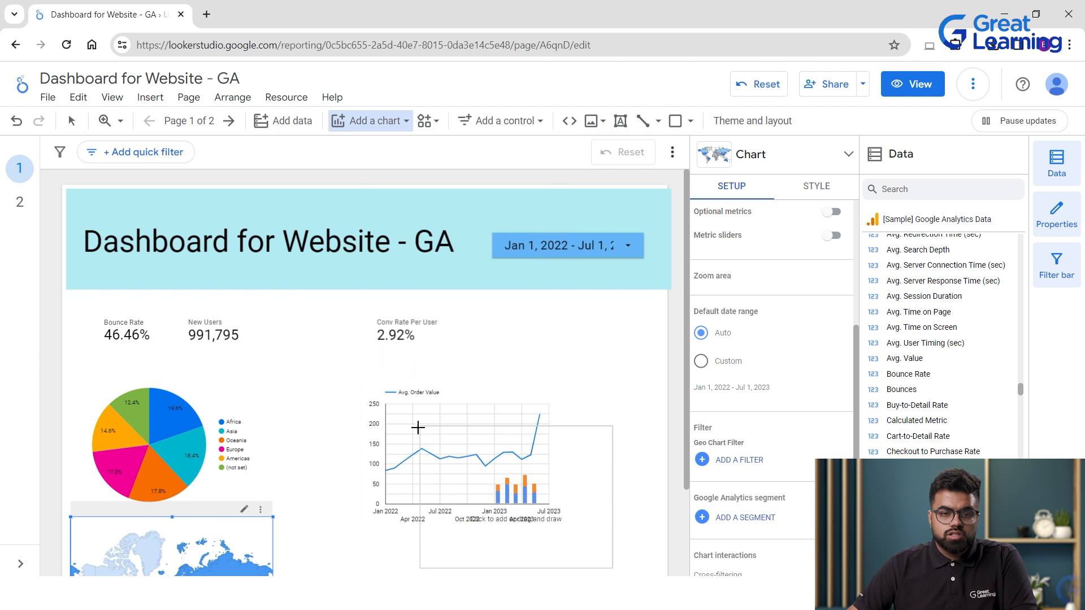
scroll(438, 334, "down", 2)
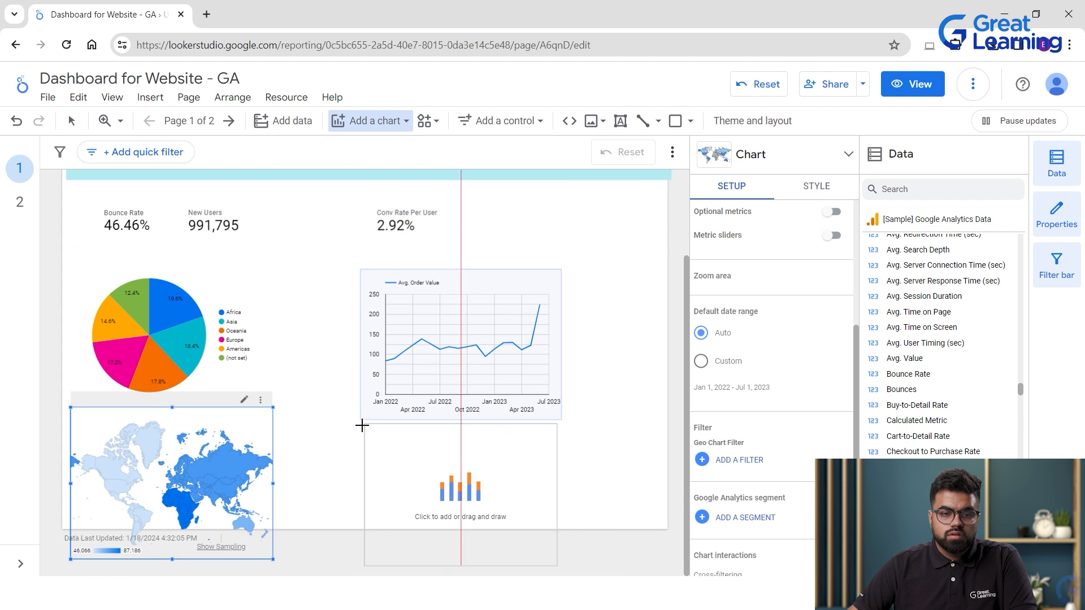
key("Escape")
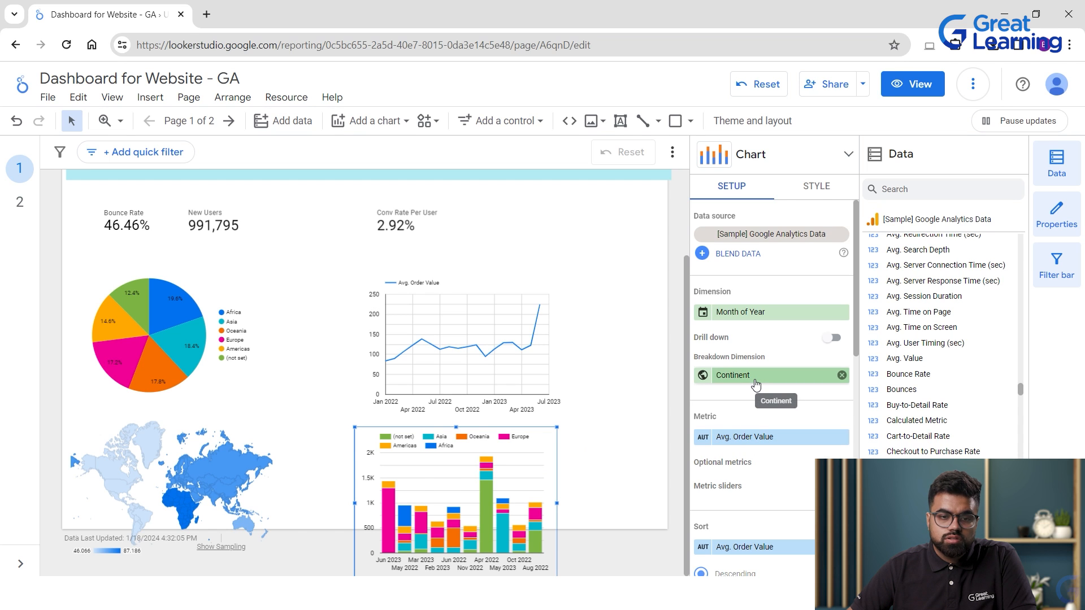
left_click(774, 316)
scroll(812, 404, "down", 5)
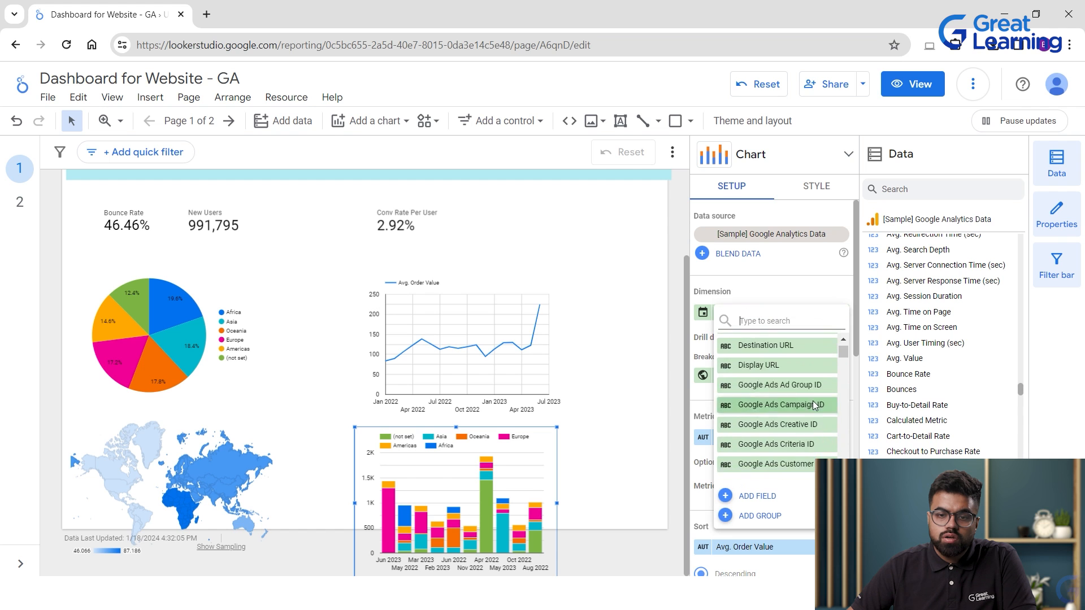
scroll(812, 403, "down", 10)
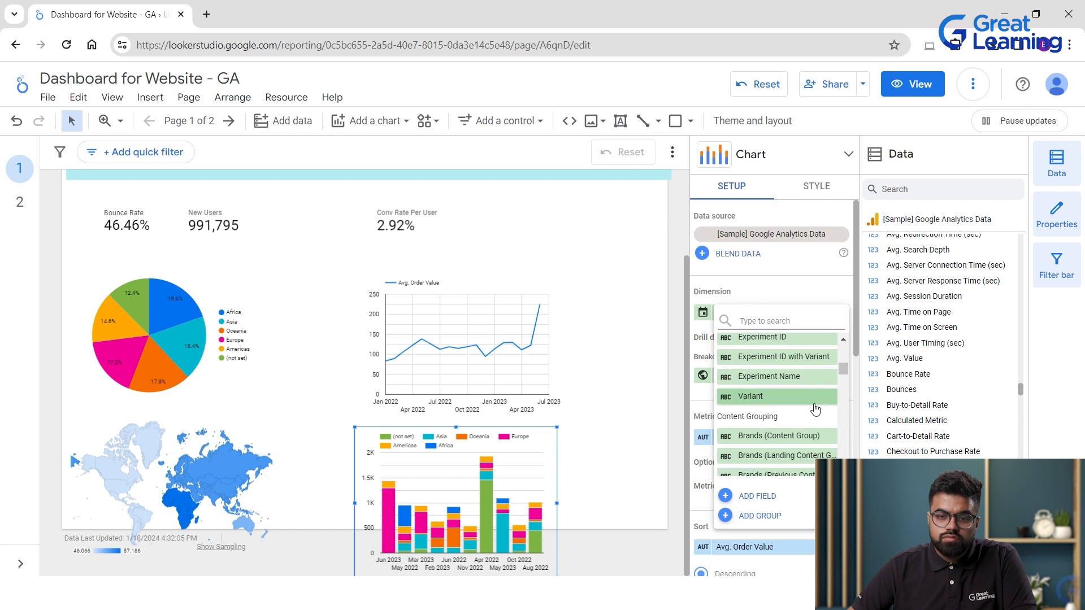
scroll(816, 404, "down", 8)
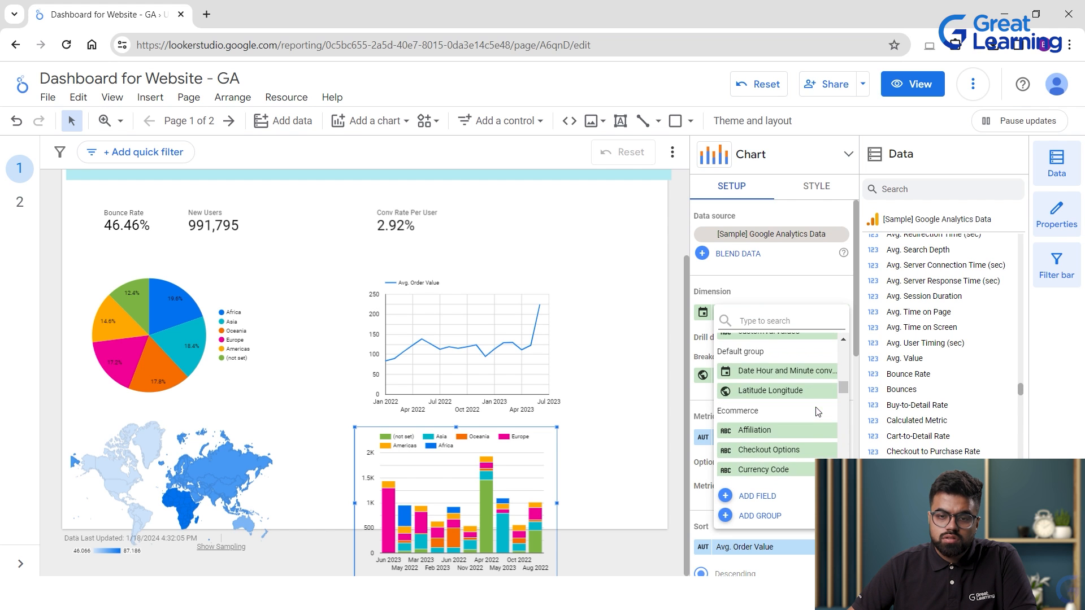
left_click(808, 287)
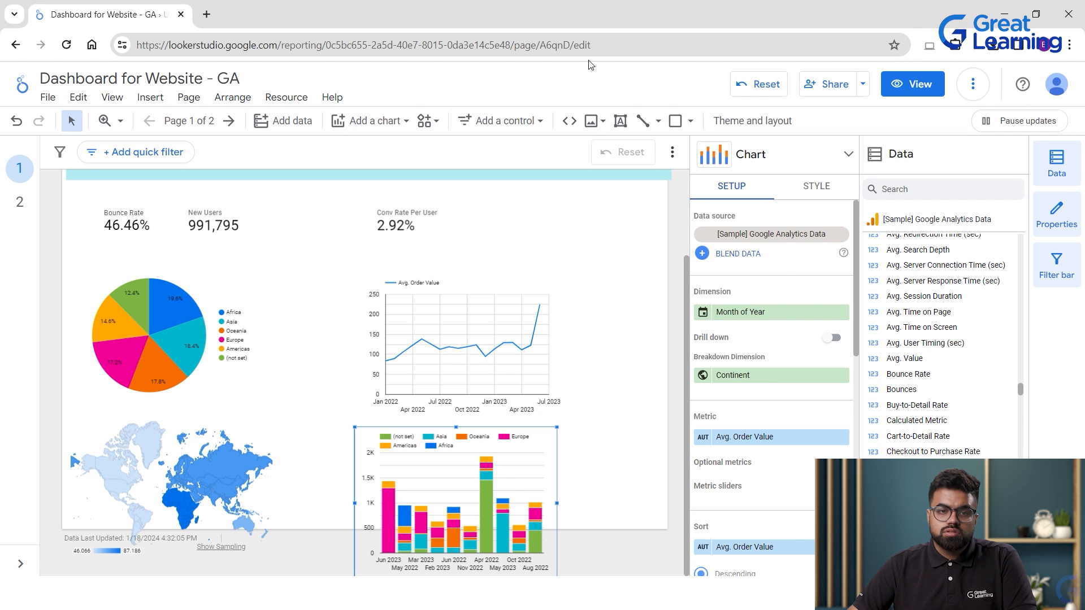
scroll(541, 226, "up", 3)
scroll(551, 257, "down", 2)
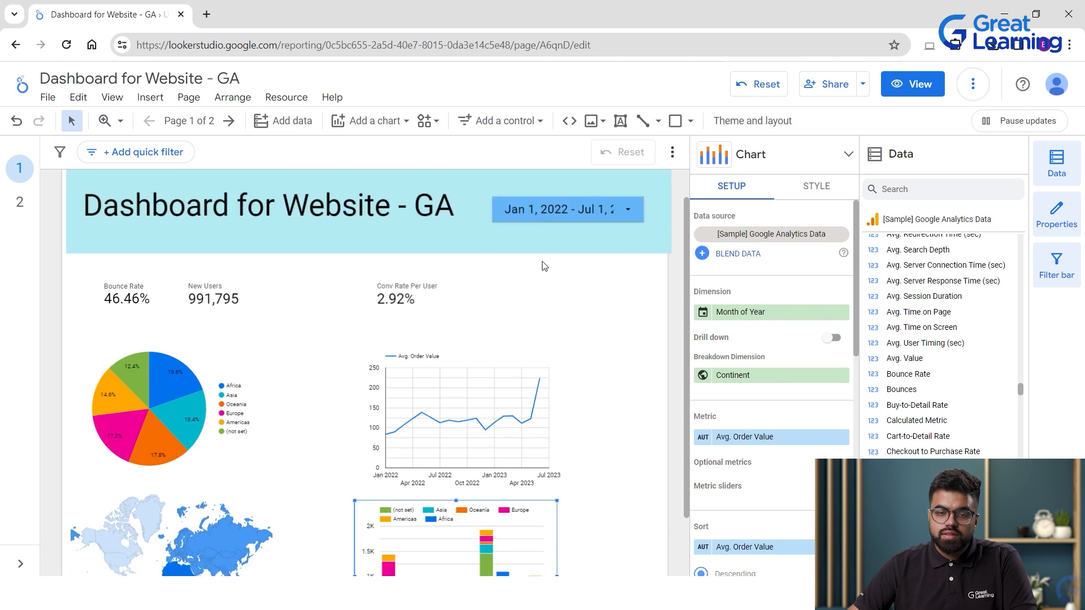
scroll(496, 312, "up", 2)
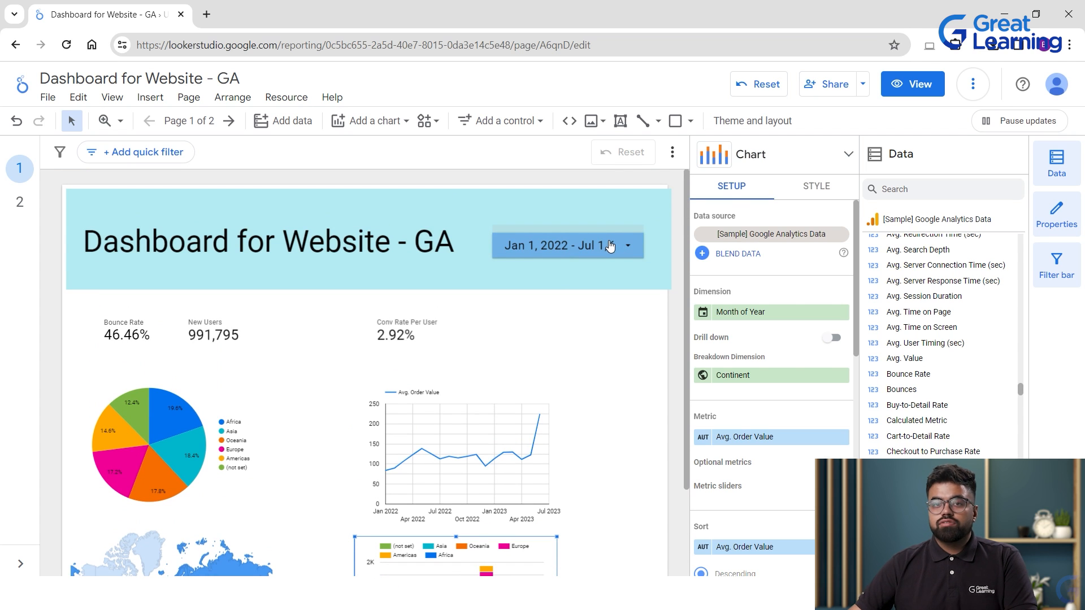
Move the column chart up under the line chart and enlarge it from its lower-left corner.
scroll(507, 330, "down", 2)
left_click_drag(483, 320, 553, 279)
left_click_drag(402, 444, 421, 349)
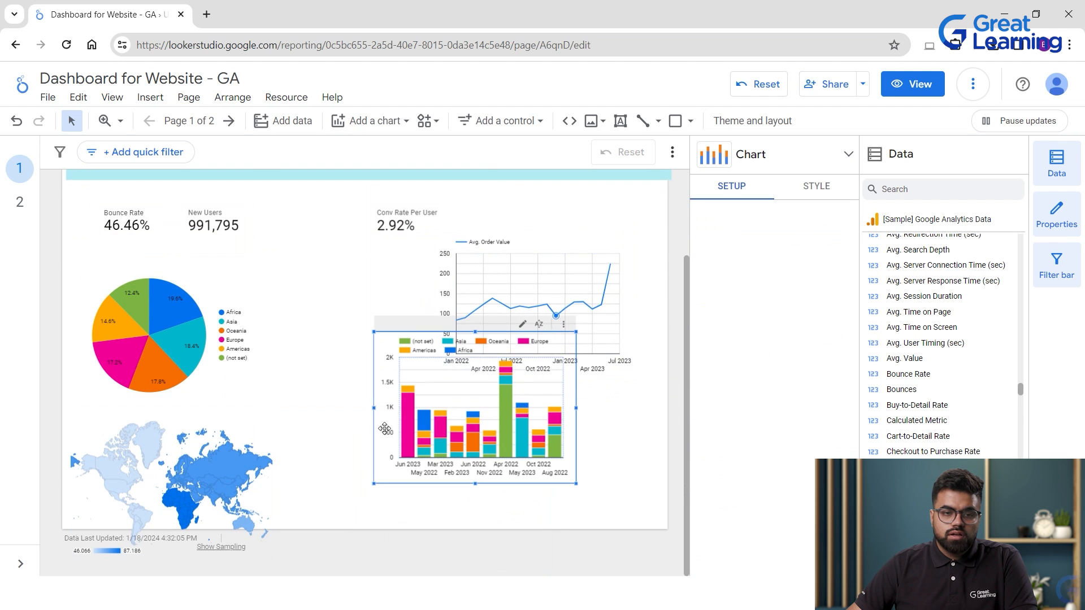
left_click_drag(373, 483, 339, 495)
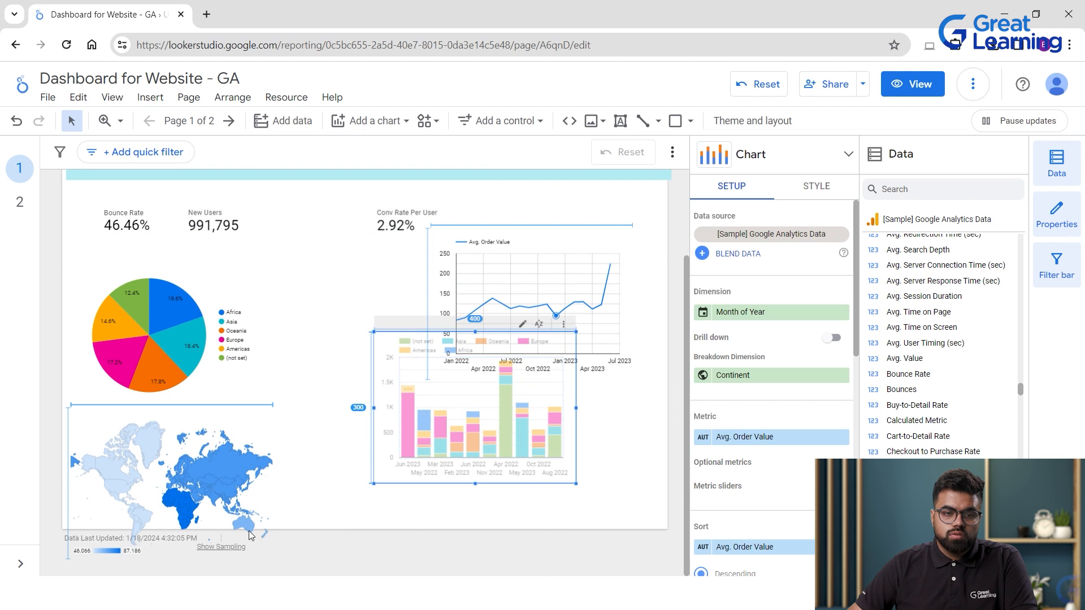
left_click_drag(250, 535, 250, 535)
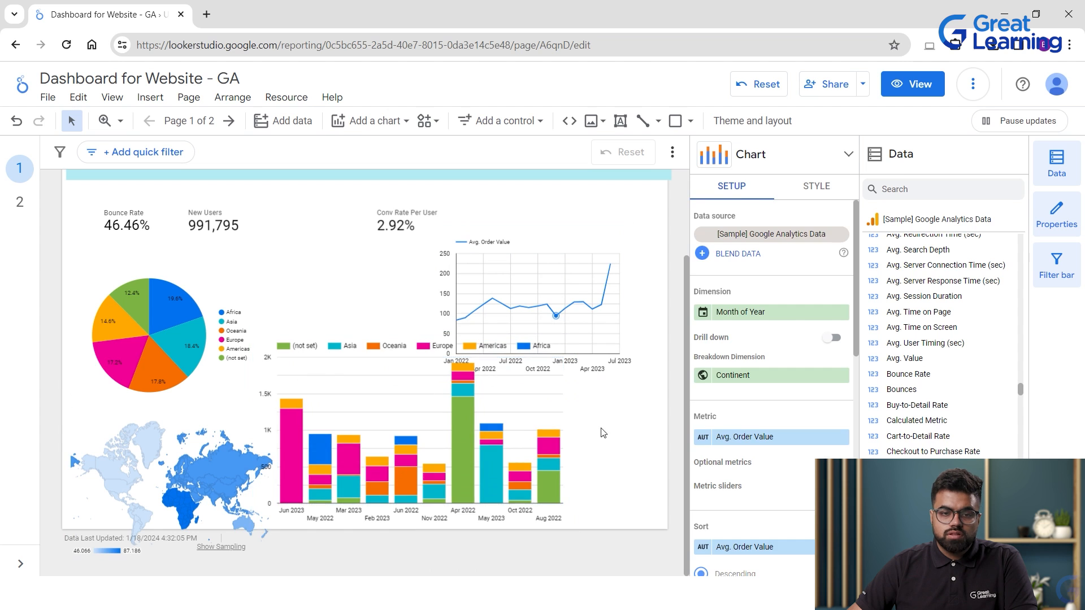
left_click_drag(414, 486, 406, 486)
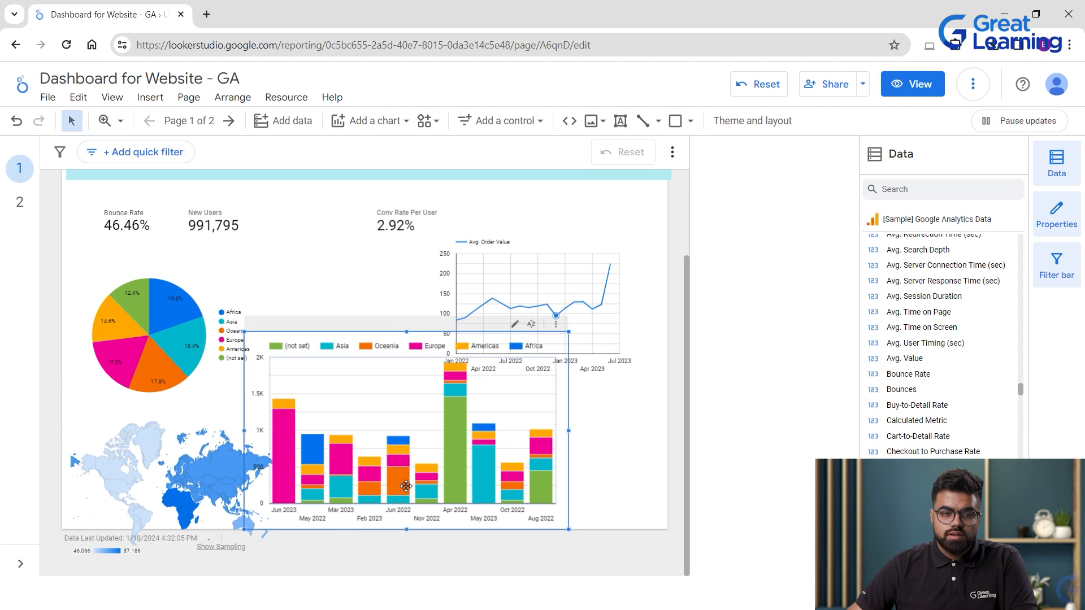
Select the column chart and bring up the list of control types.
left_click(245, 533)
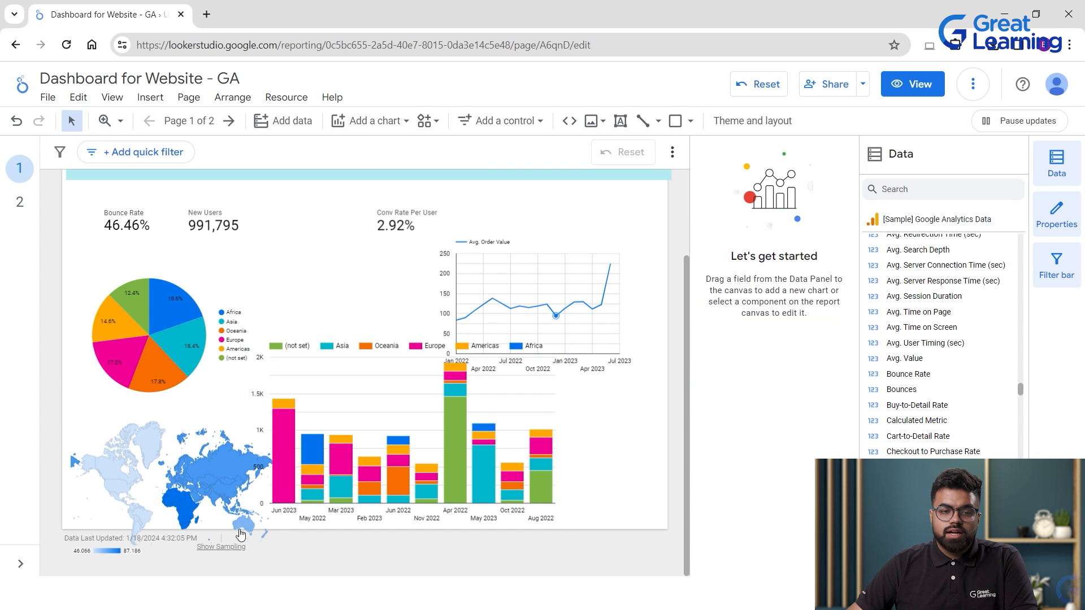
left_click(342, 403)
left_click(500, 121)
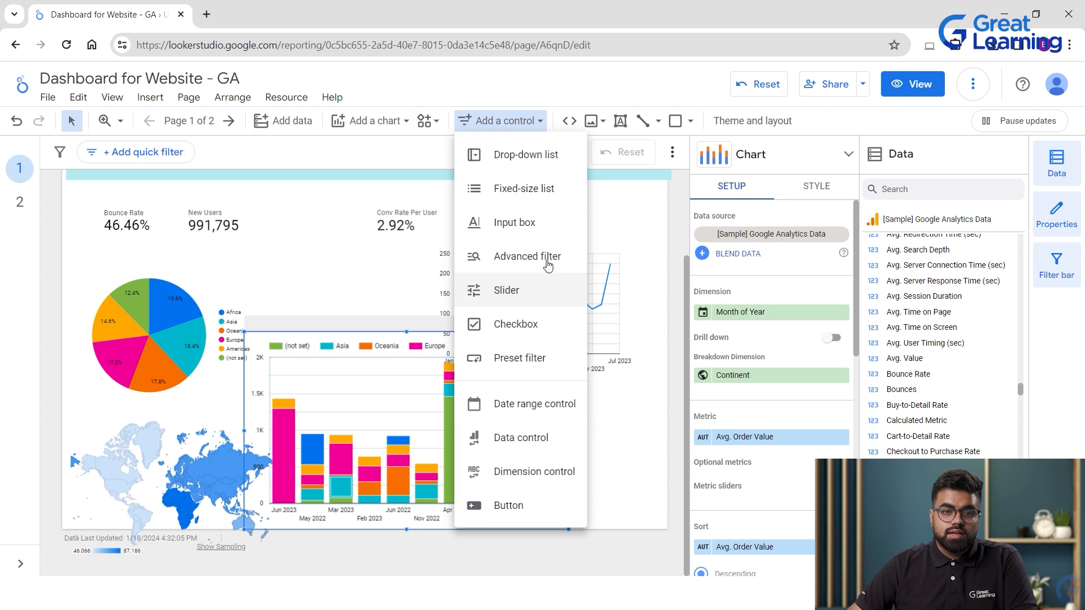
Add a Continent drop-down control filtered to Europe only, then shift the geo map slightly left.
left_click(540, 158)
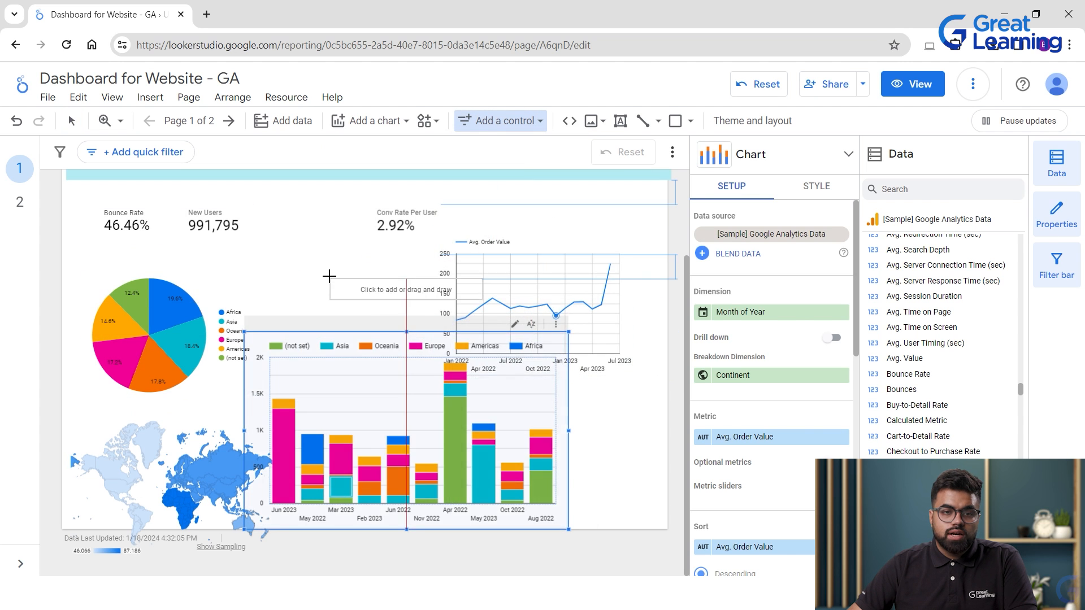
left_click(330, 276)
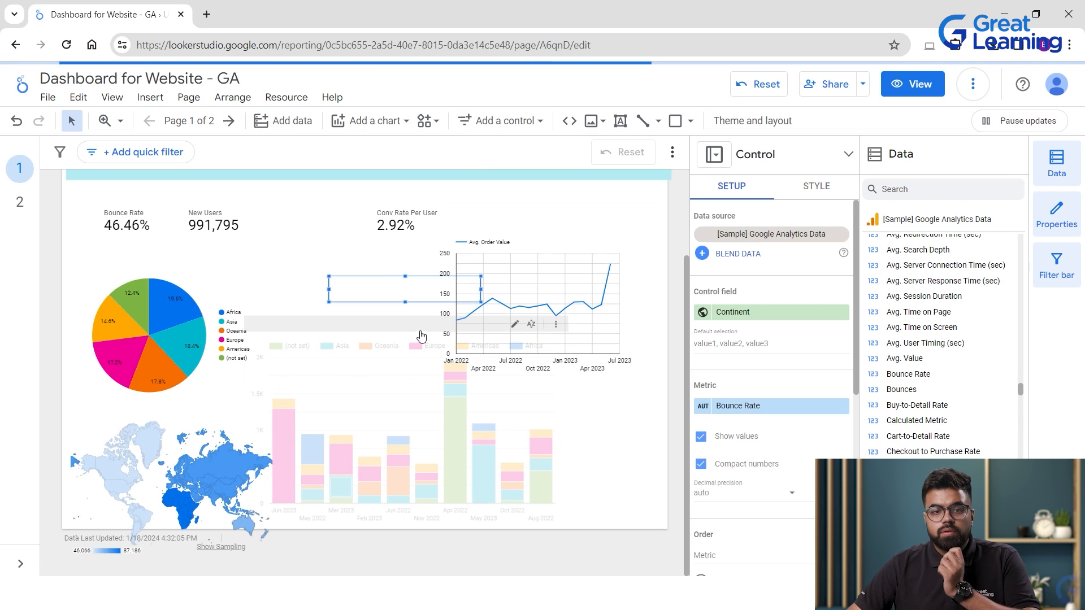
left_click(400, 298)
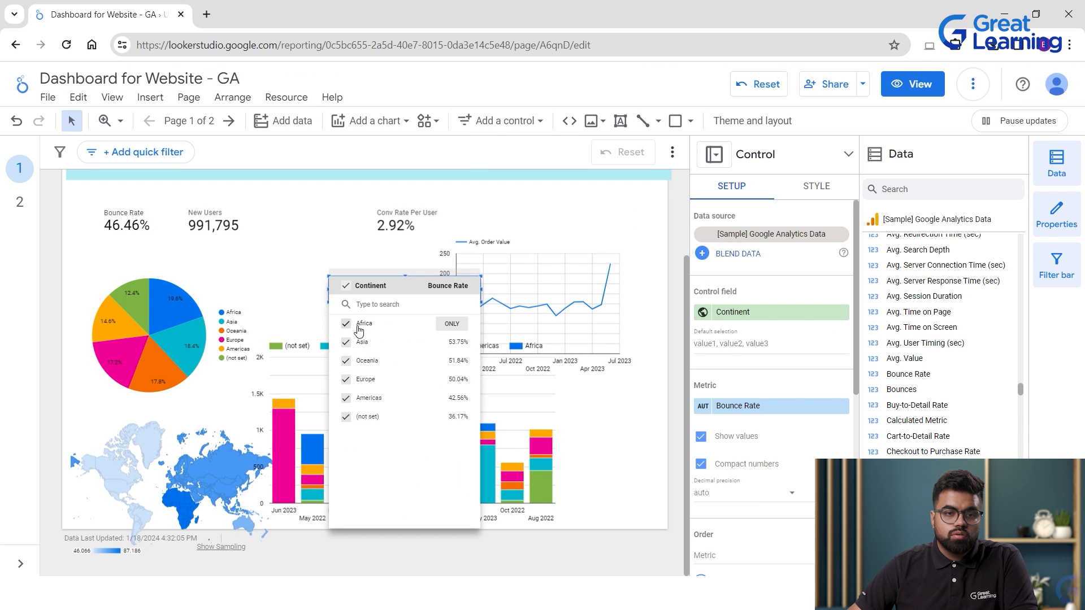
left_click(345, 324)
left_click(346, 342)
left_click(345, 361)
left_click(342, 402)
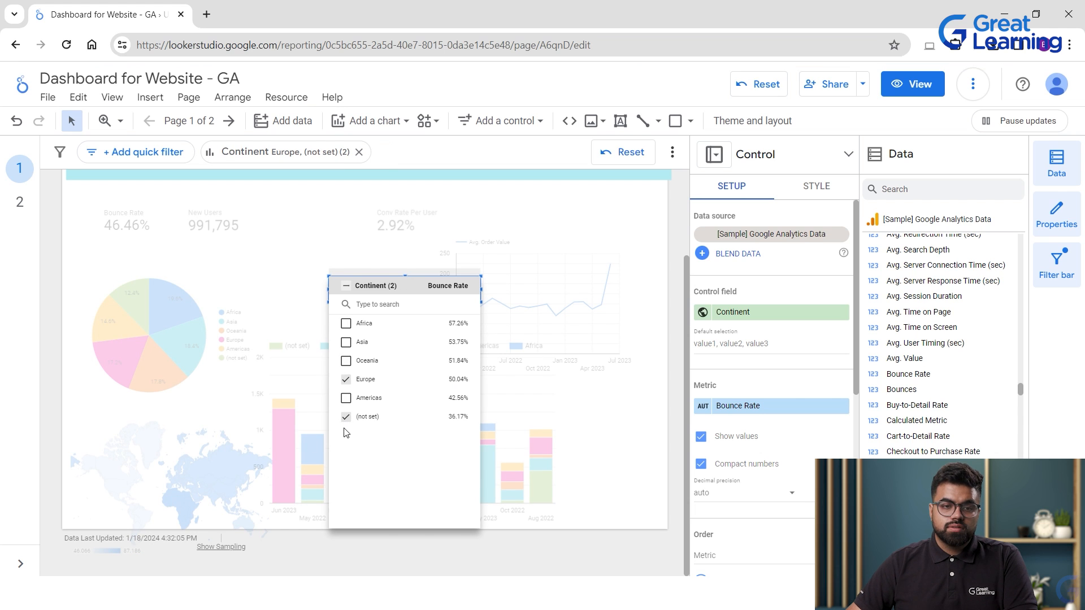
left_click(346, 417)
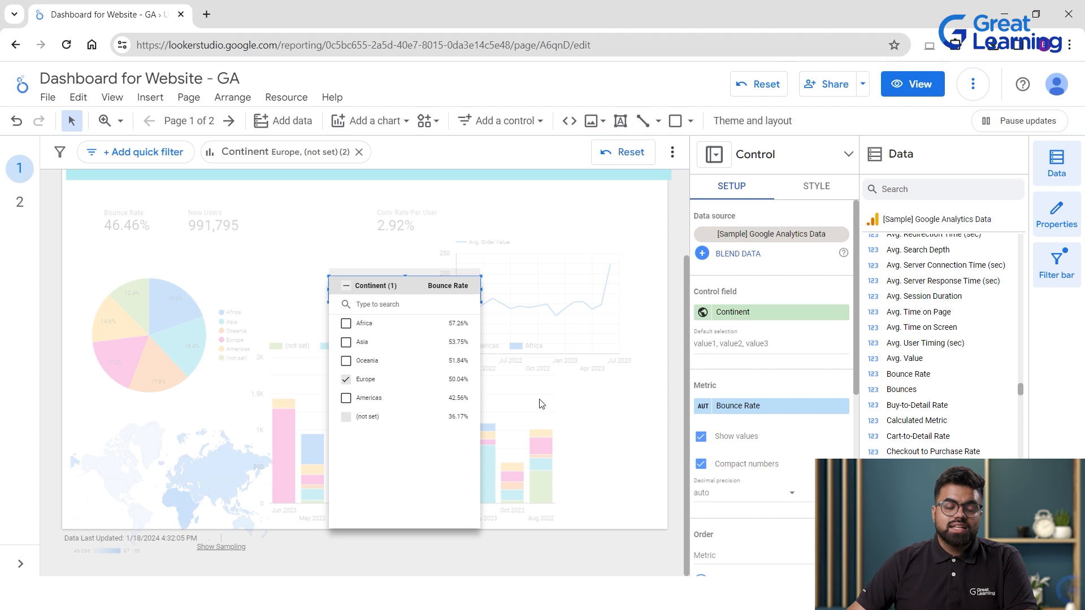
left_click(559, 402)
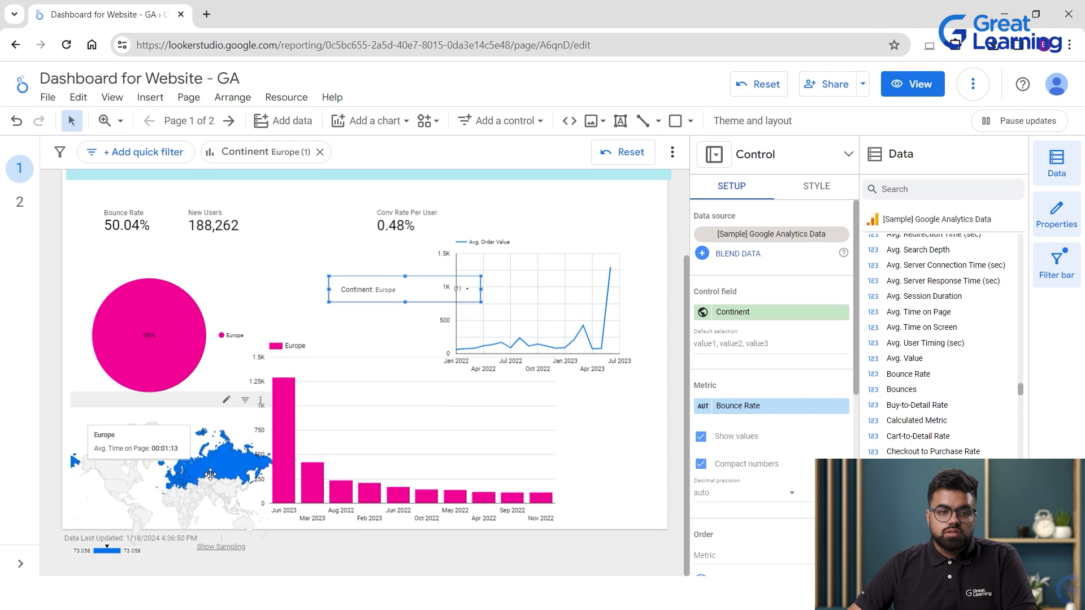
mouse_move(212, 463)
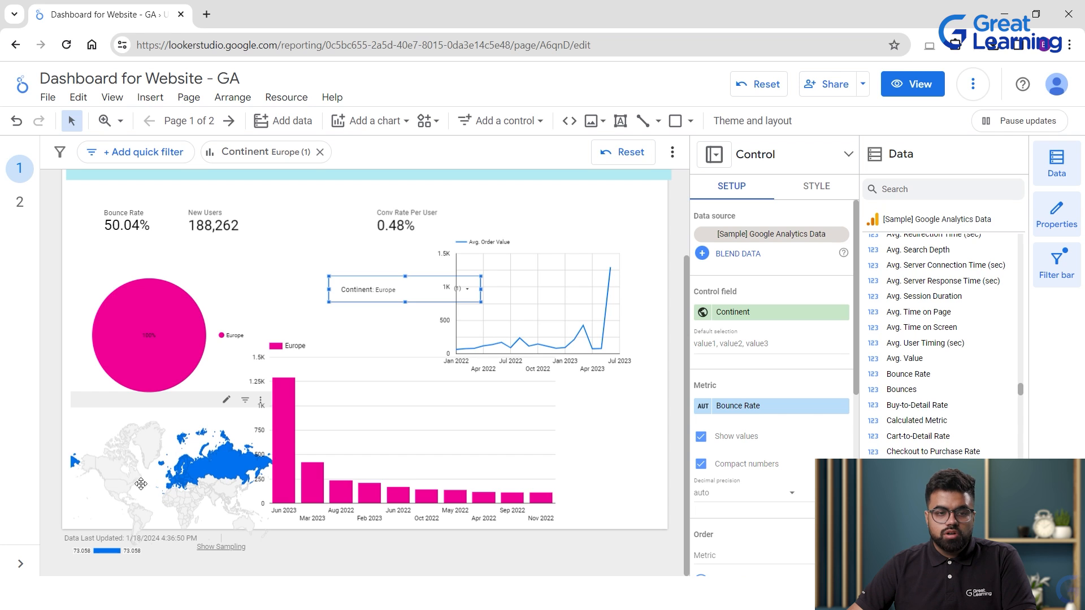
left_click_drag(187, 411, 169, 409)
Move the Avg. Order Value line chart slightly down and to the right.
left_click(418, 449)
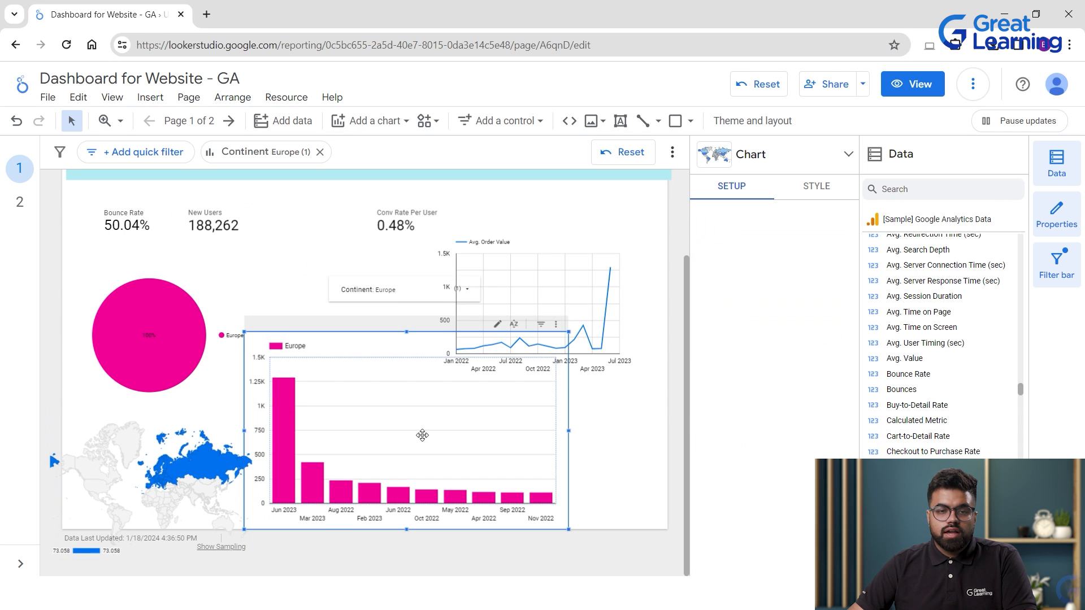
left_click(485, 364)
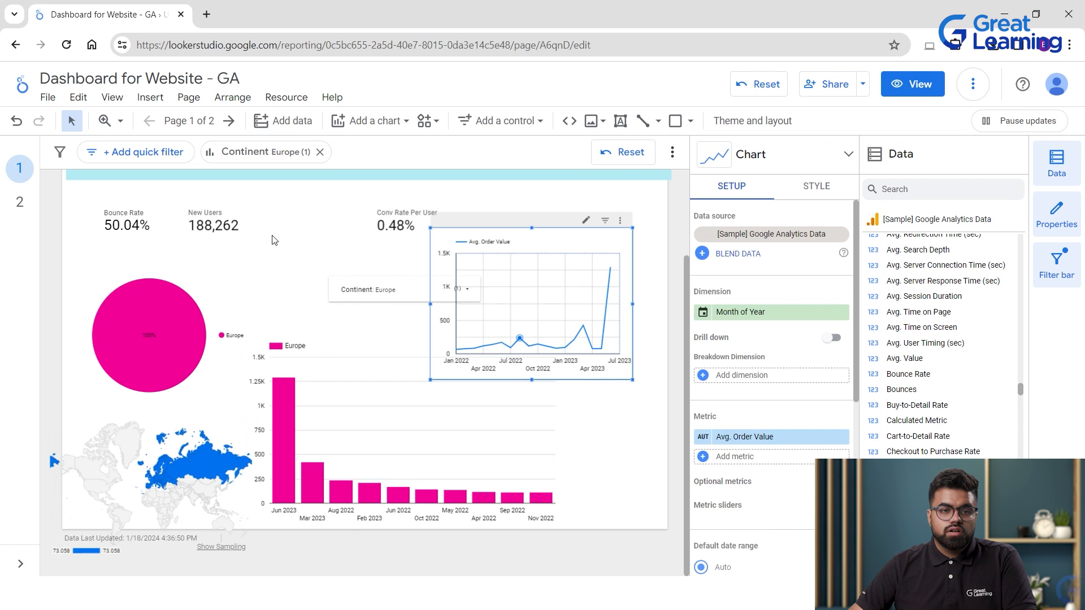
scroll(274, 238, "up", 2)
left_click_drag(467, 408, 474, 456)
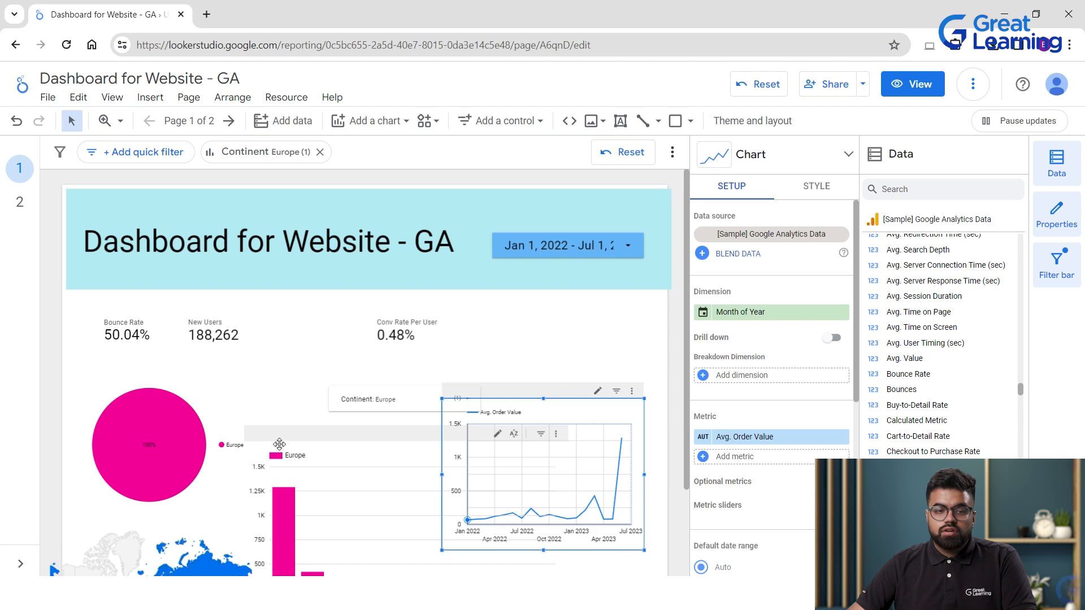
scroll(339, 396, "down", 2)
left_click(144, 471)
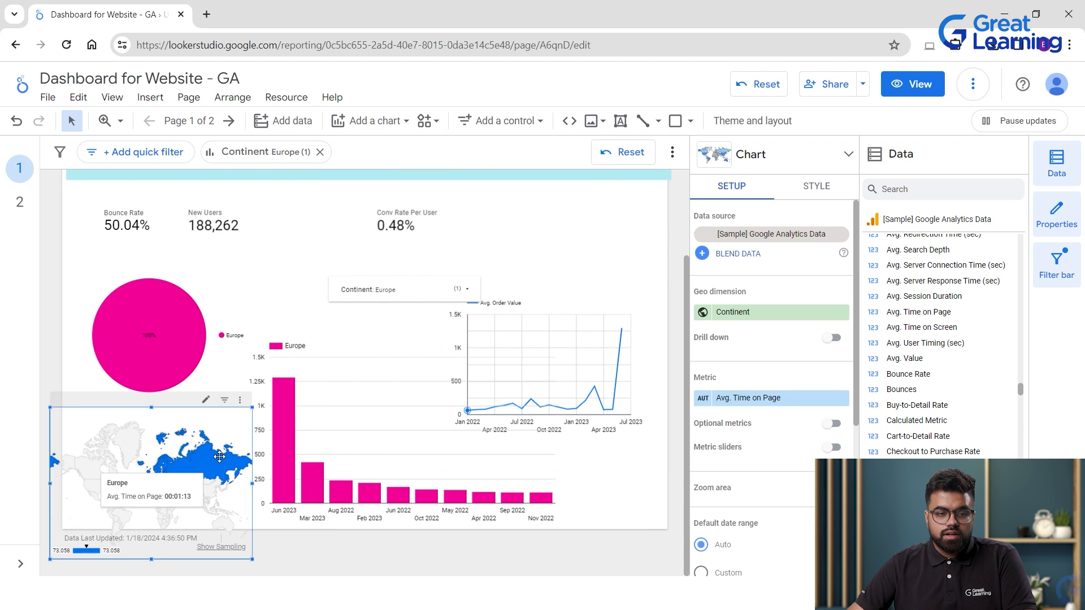
scroll(249, 448, "up", 2)
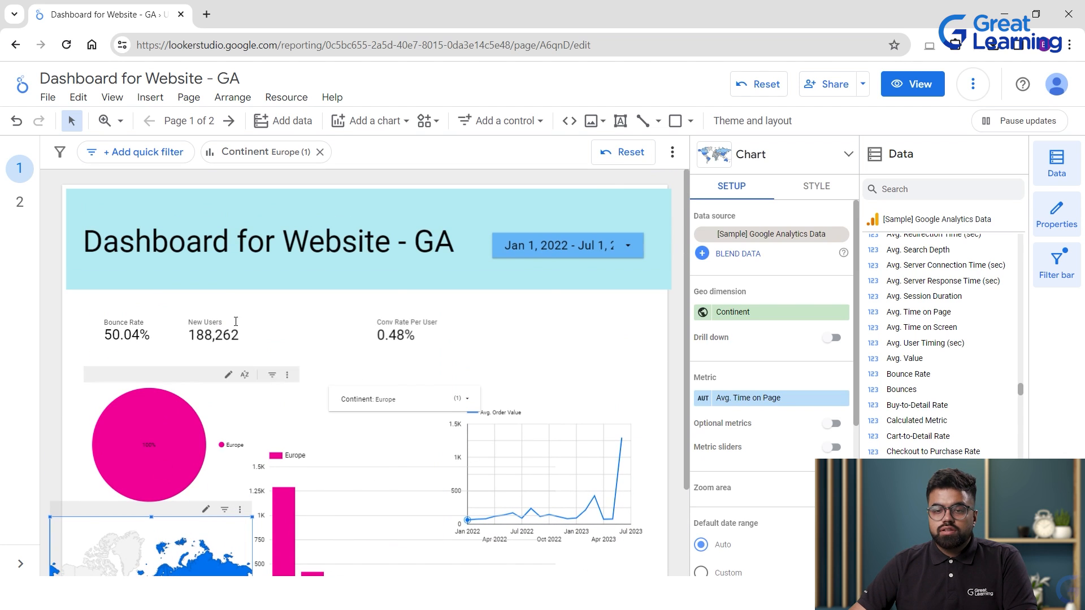
Set the Continent filter control to Asia and Europe so both continents are compared.
left_click(376, 401)
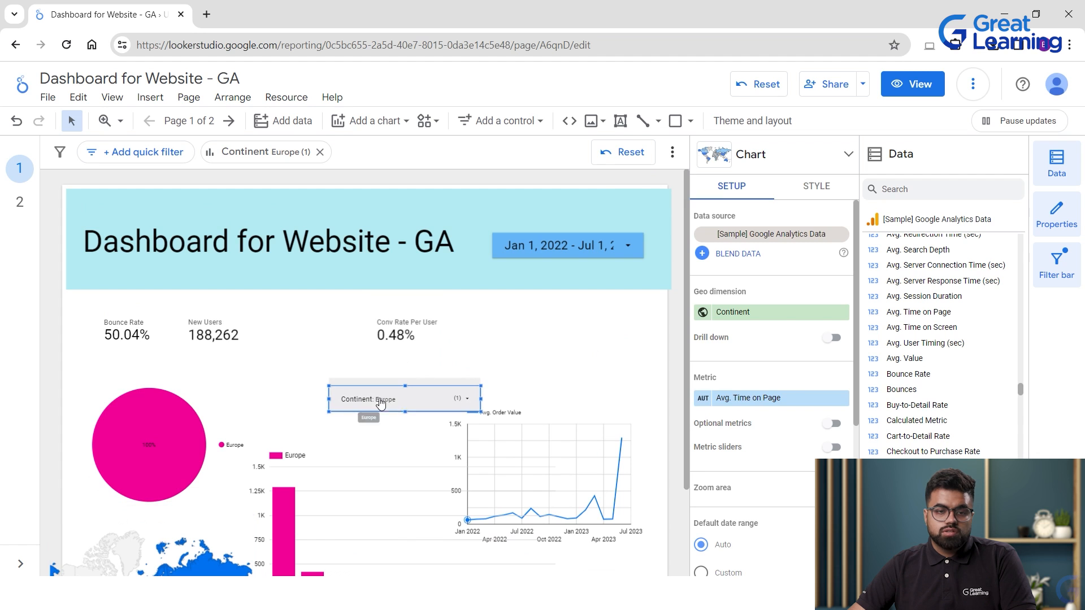
left_click(393, 407)
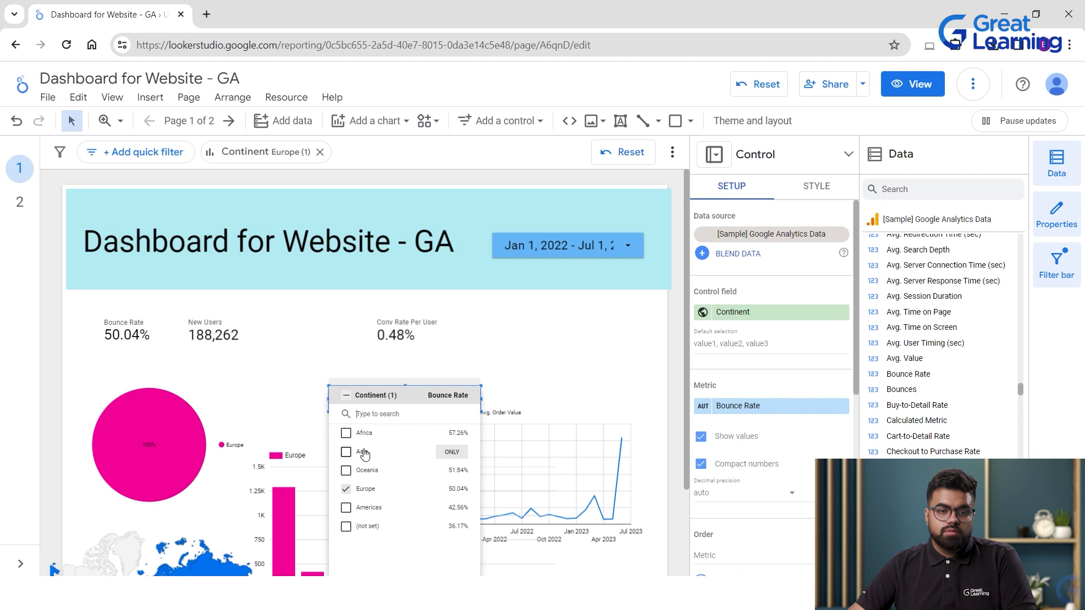
left_click(540, 352)
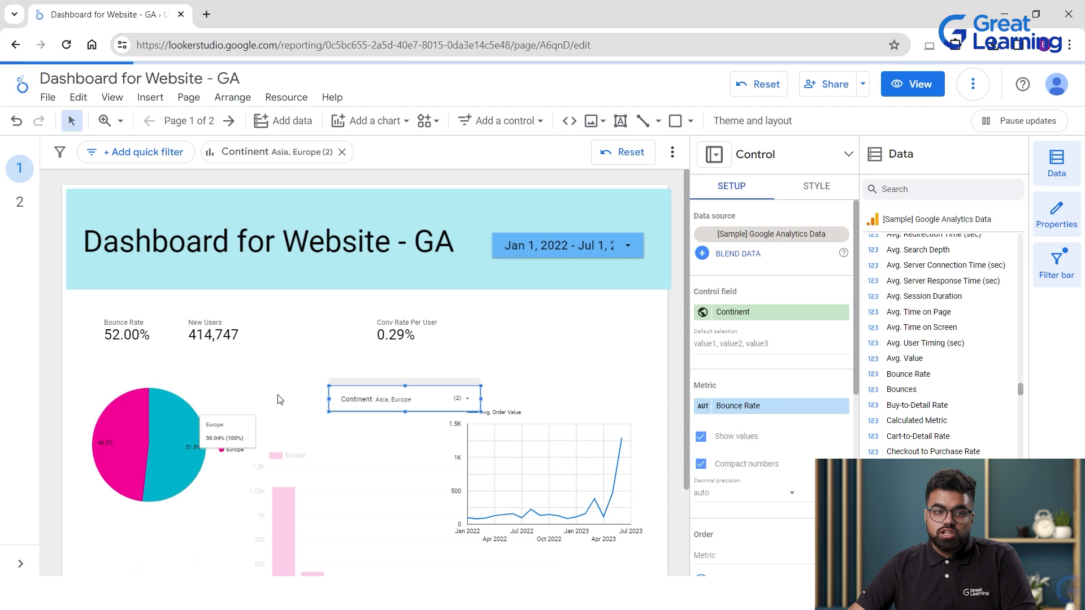
scroll(248, 399, "down", 2)
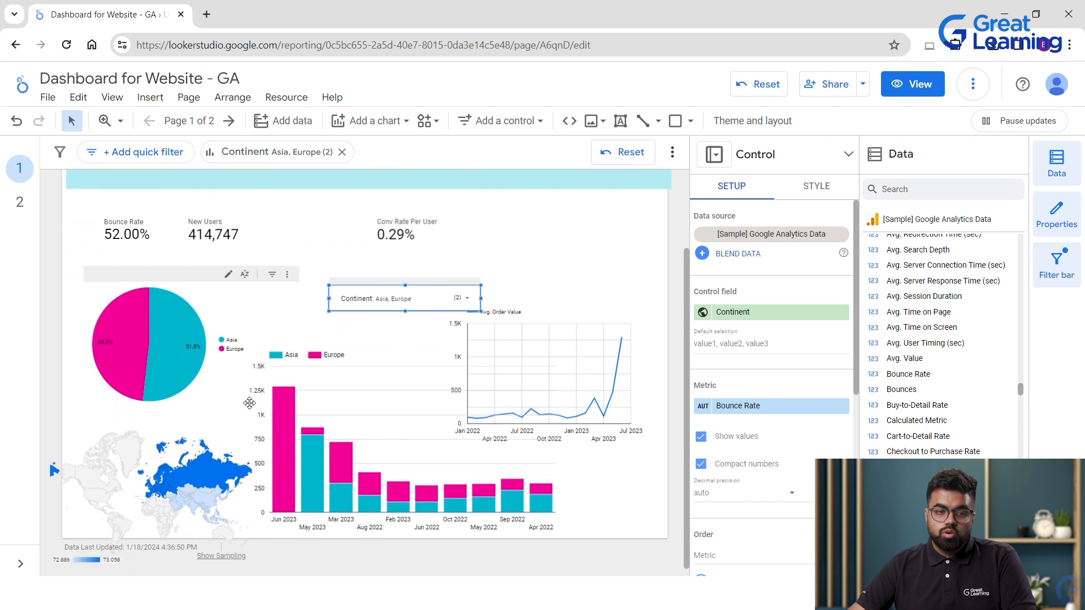
scroll(160, 488, "up", 2)
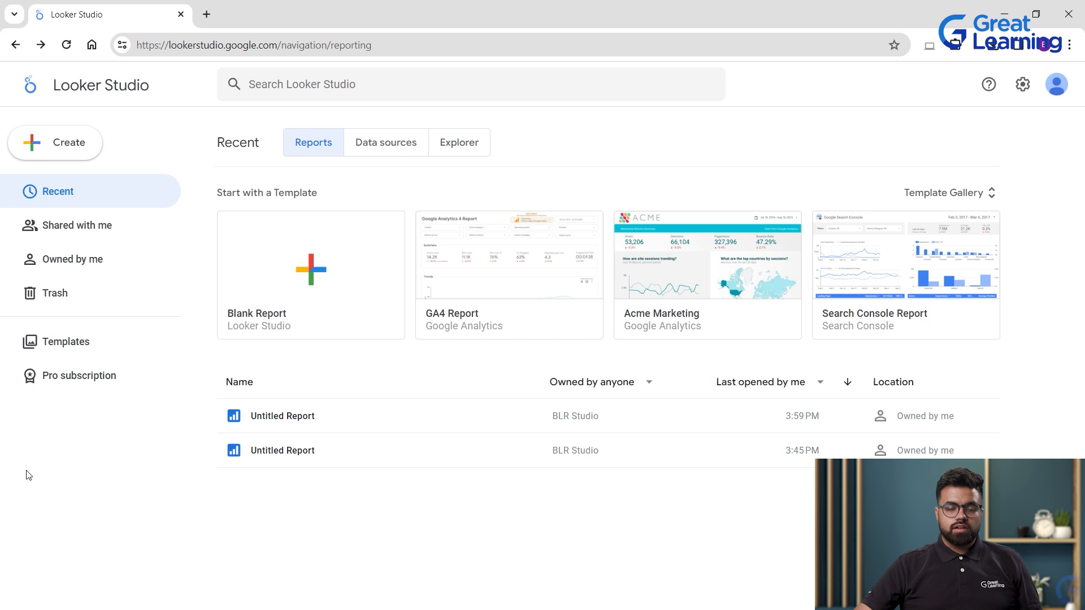
Start a blank report and add the [Sample] Search Console Data (Site) source to it.
left_click(305, 276)
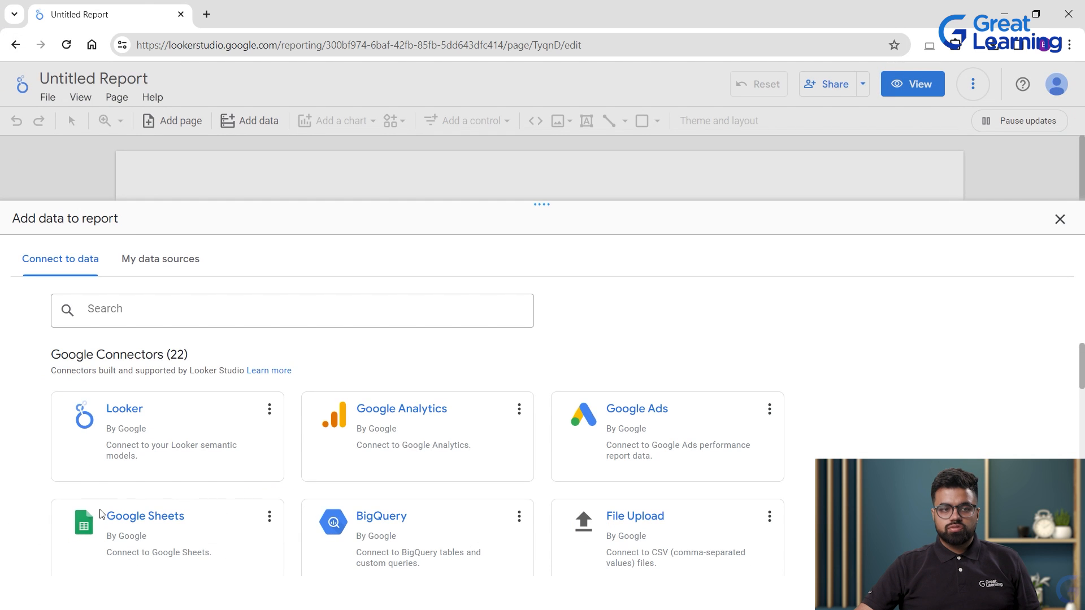
left_click(159, 268)
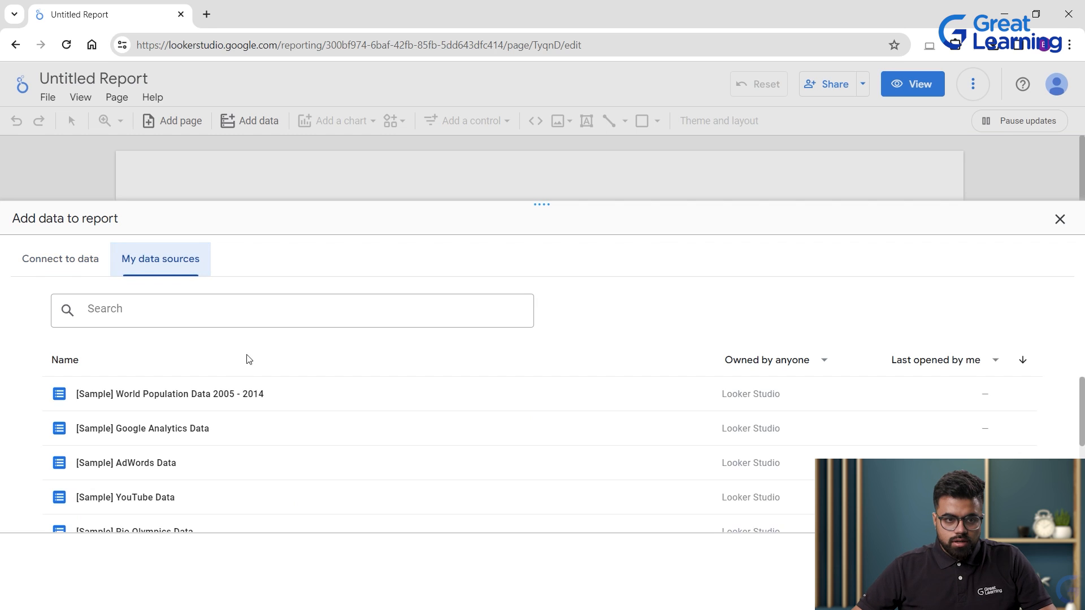
scroll(304, 428, "down", 3)
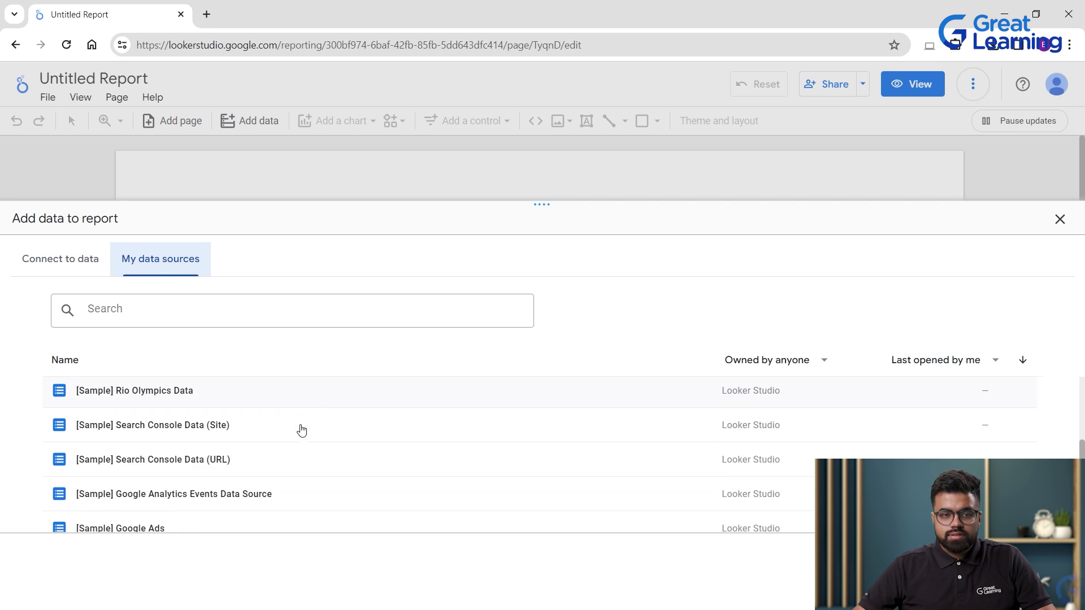
scroll(339, 404, "up", 3)
scroll(324, 407, "down", 3)
left_click(180, 430)
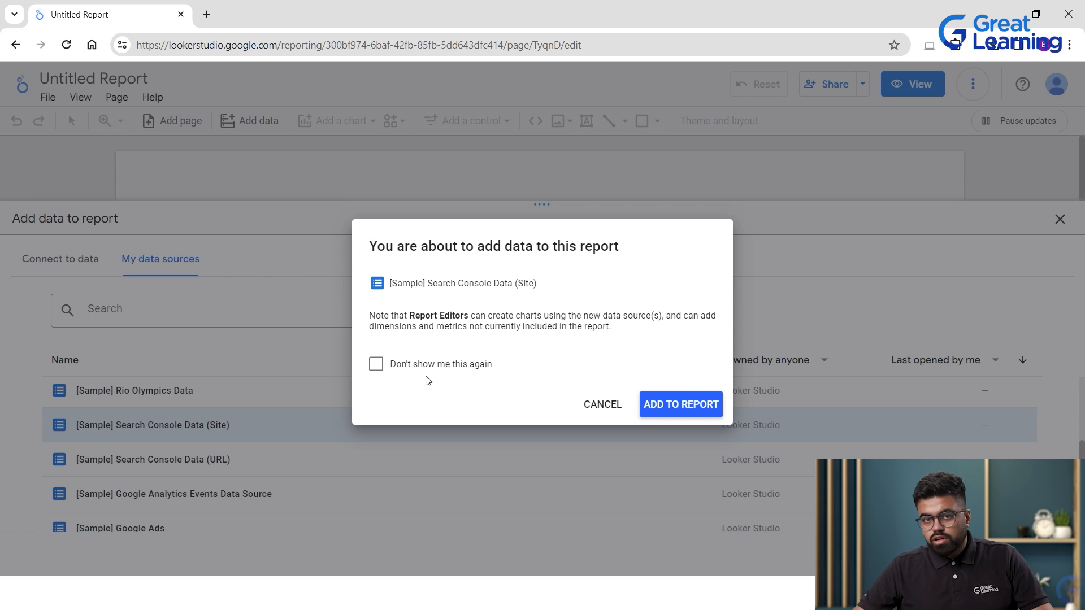
left_click(653, 407)
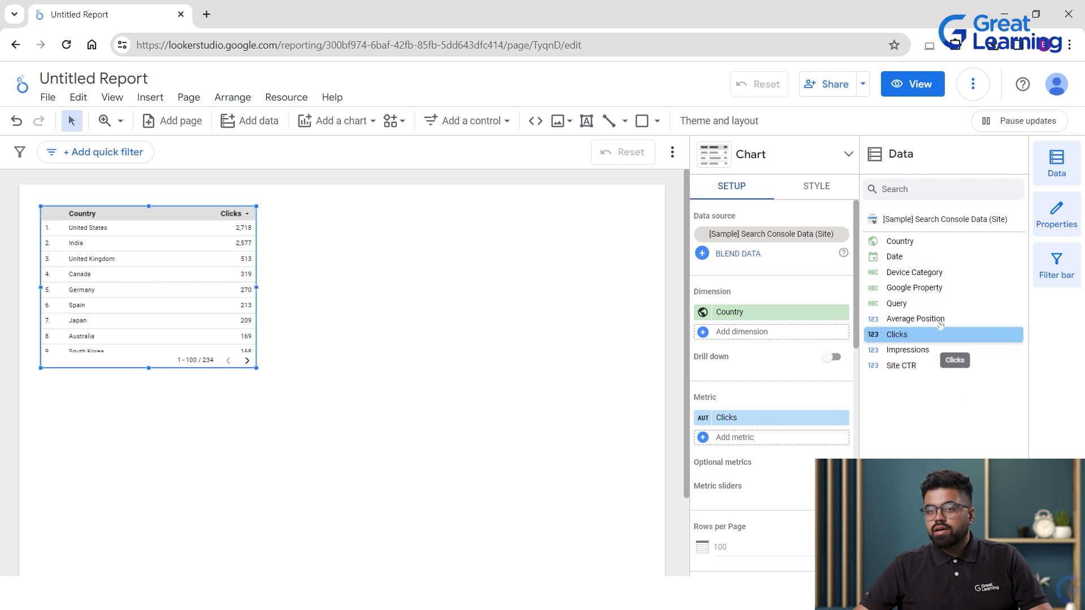
Review the table's chart setup, then drag the Country/Clicks table lower on the page.
left_click(743, 160)
left_click(751, 160)
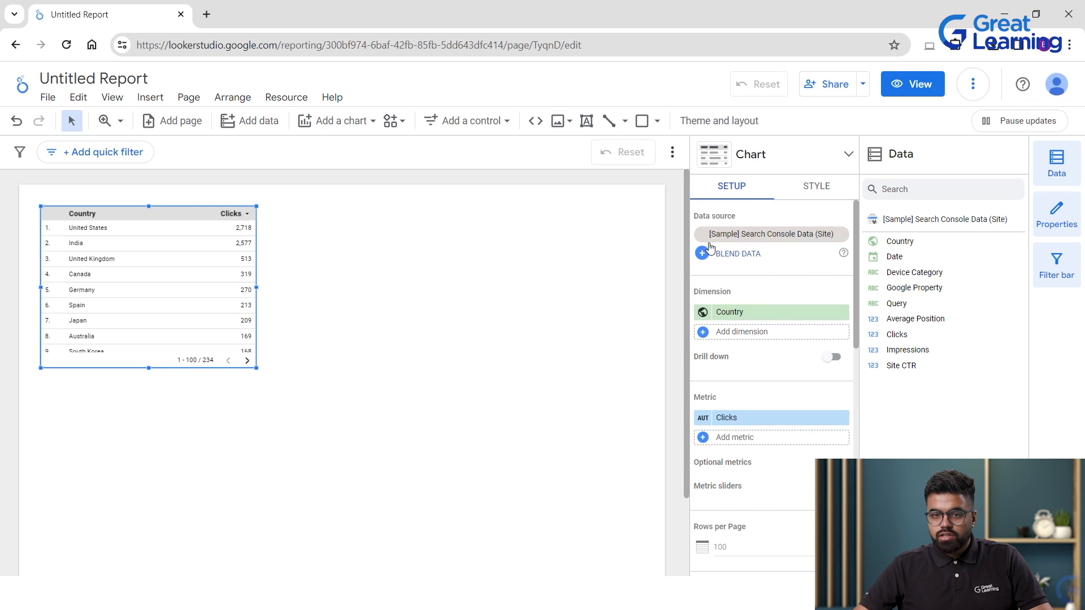
scroll(763, 306, "down", 1)
scroll(749, 331, "down", 1)
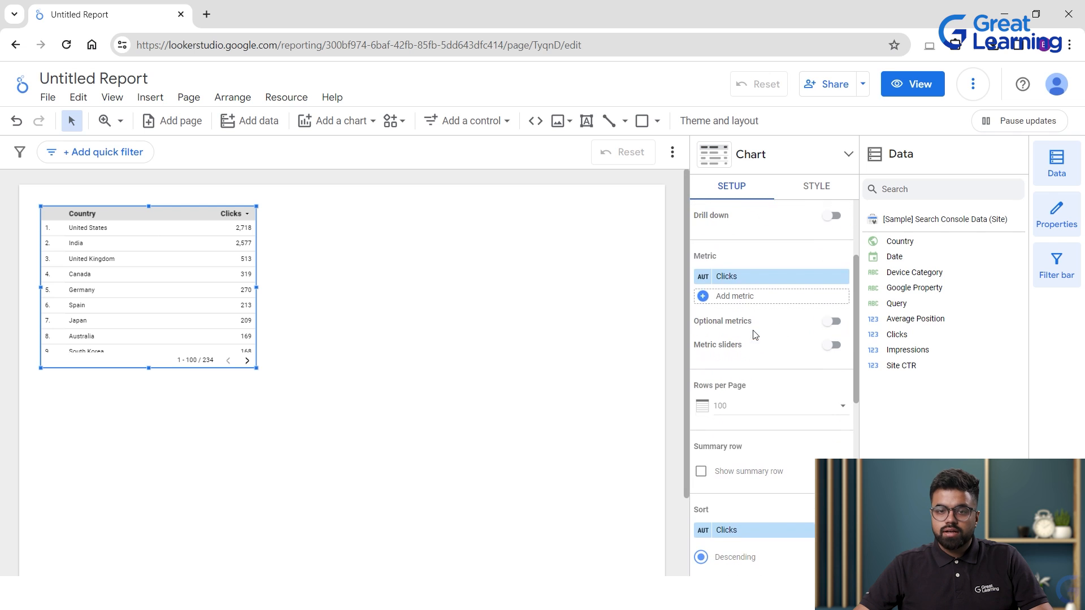
scroll(844, 349, "down", 4)
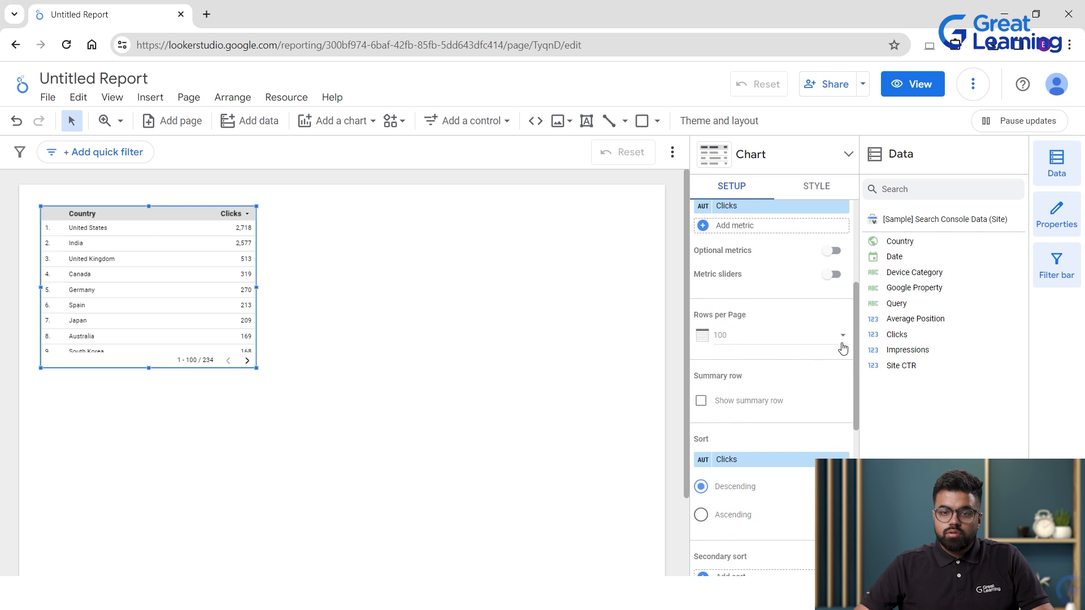
scroll(791, 331, "down", 3)
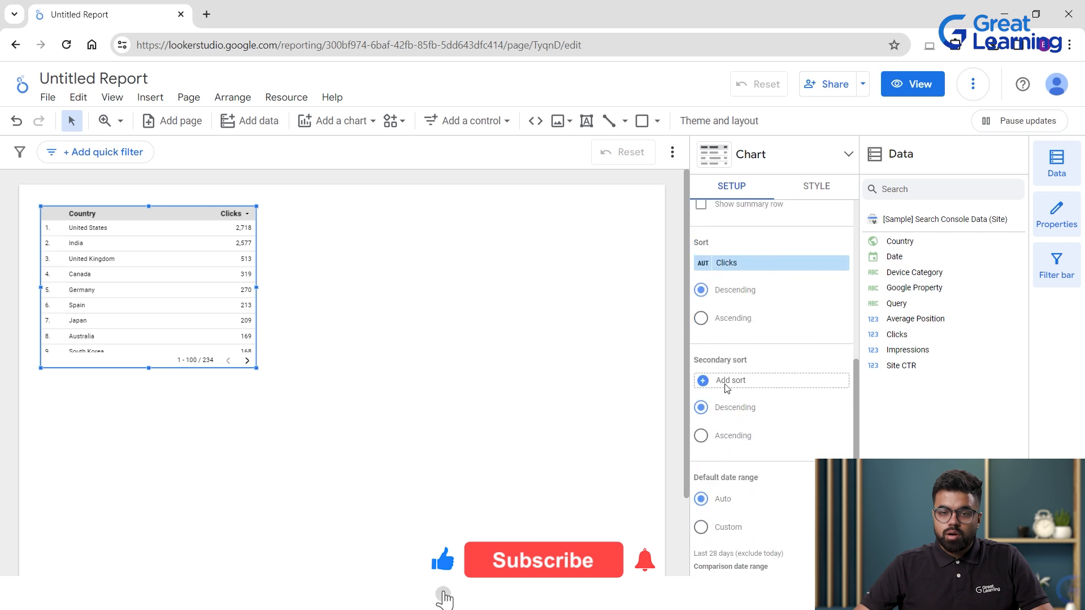
scroll(769, 344, "down", 2)
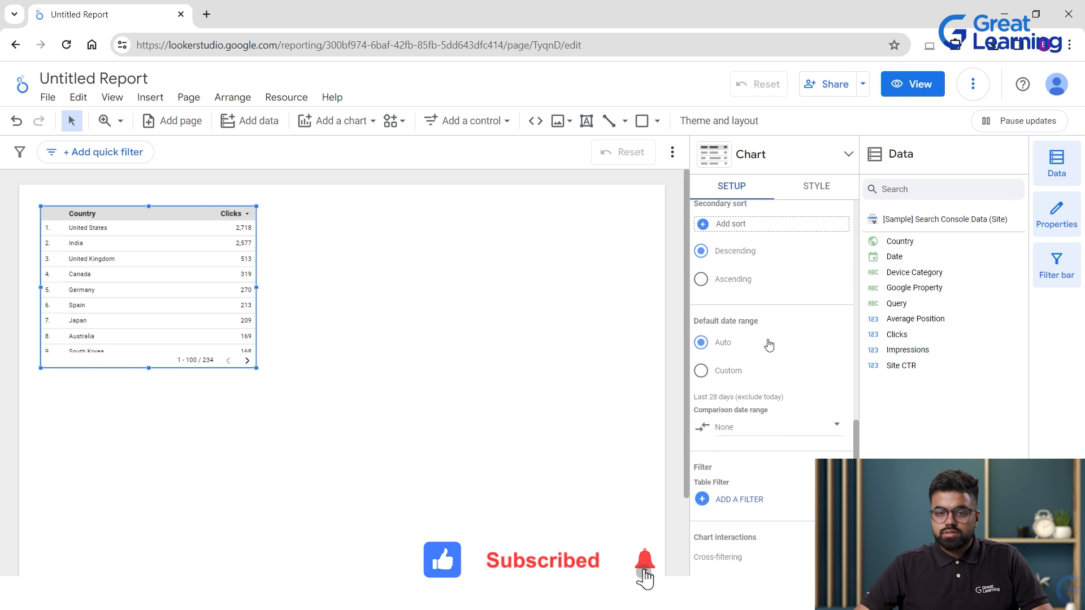
scroll(749, 435, "down", 1)
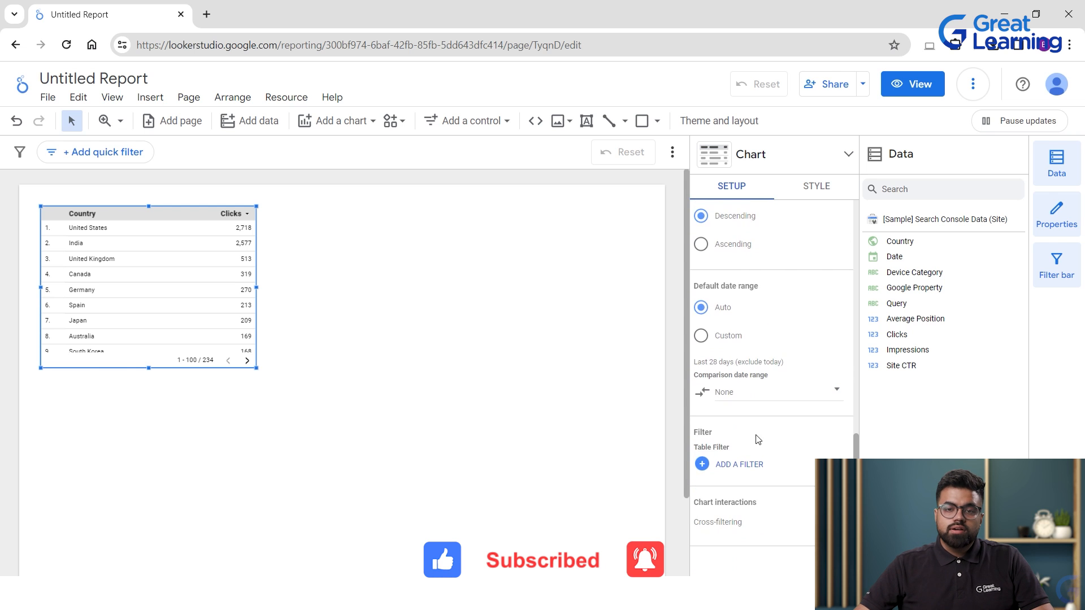
scroll(749, 442, "up", 10)
scroll(760, 452, "down", 8)
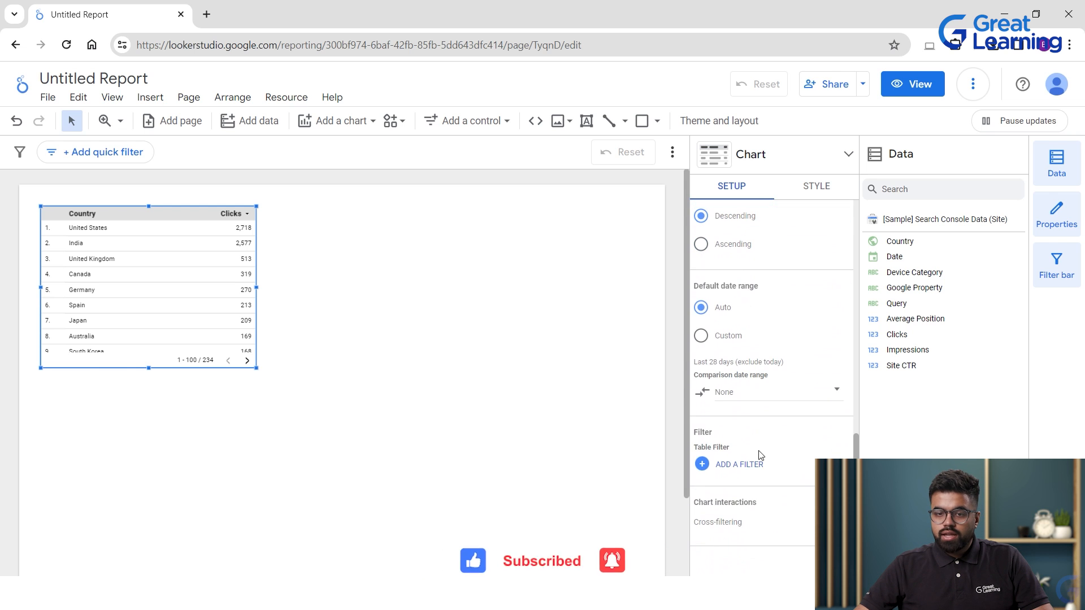
scroll(735, 460, "up", 8)
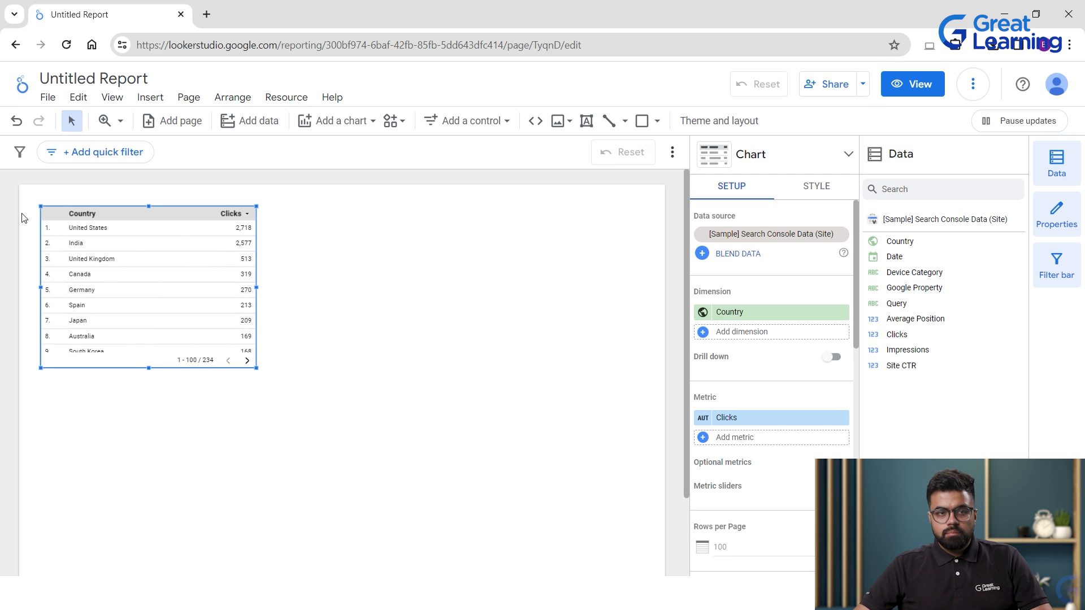
left_click_drag(141, 242, 151, 390)
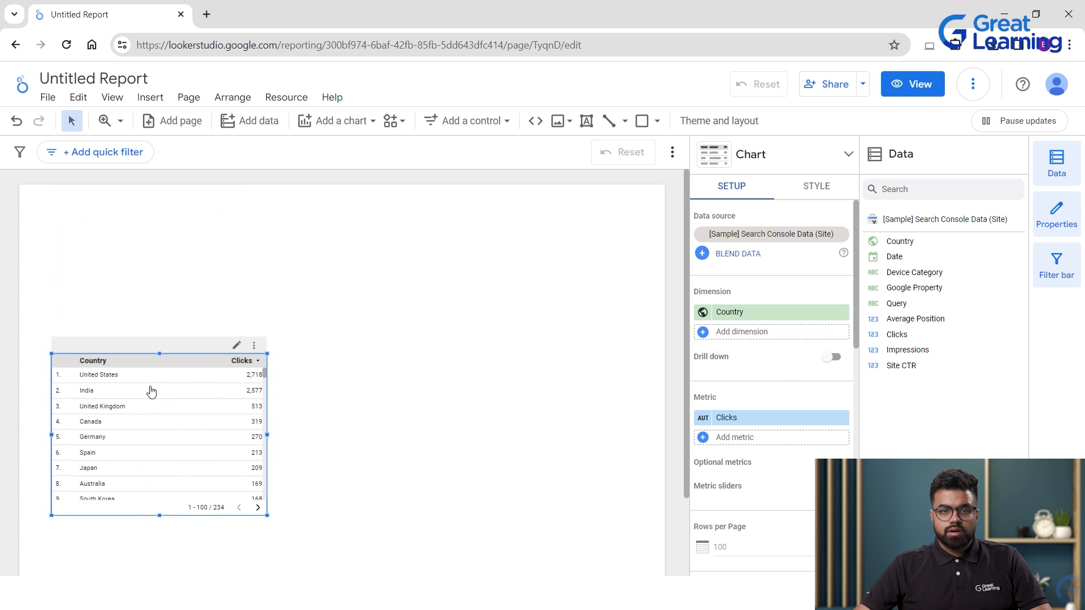
left_click(642, 121)
Draw a grey rectangle banner across the page top with a title text box inside it.
left_click_drag(19, 189, 665, 270)
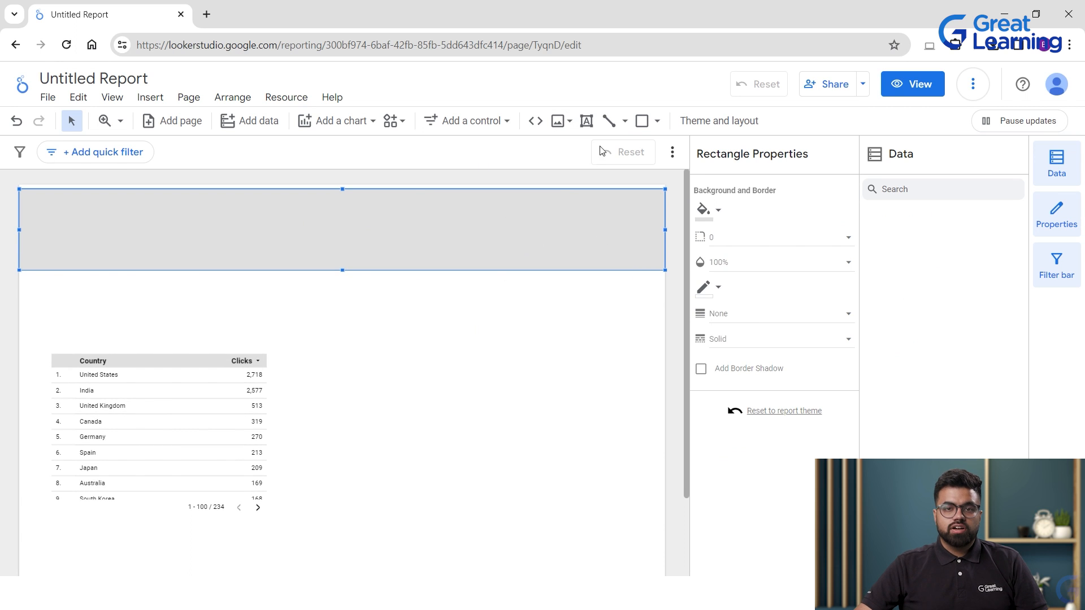
left_click(586, 121)
left_click_drag(68, 197, 563, 258)
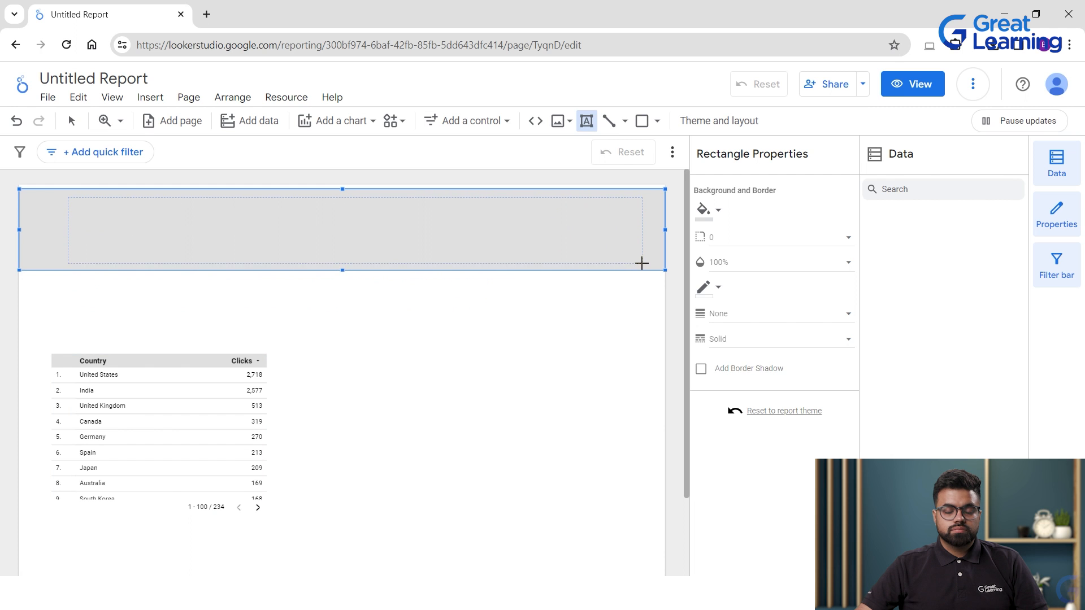
left_click_drag(640, 259, 640, 259)
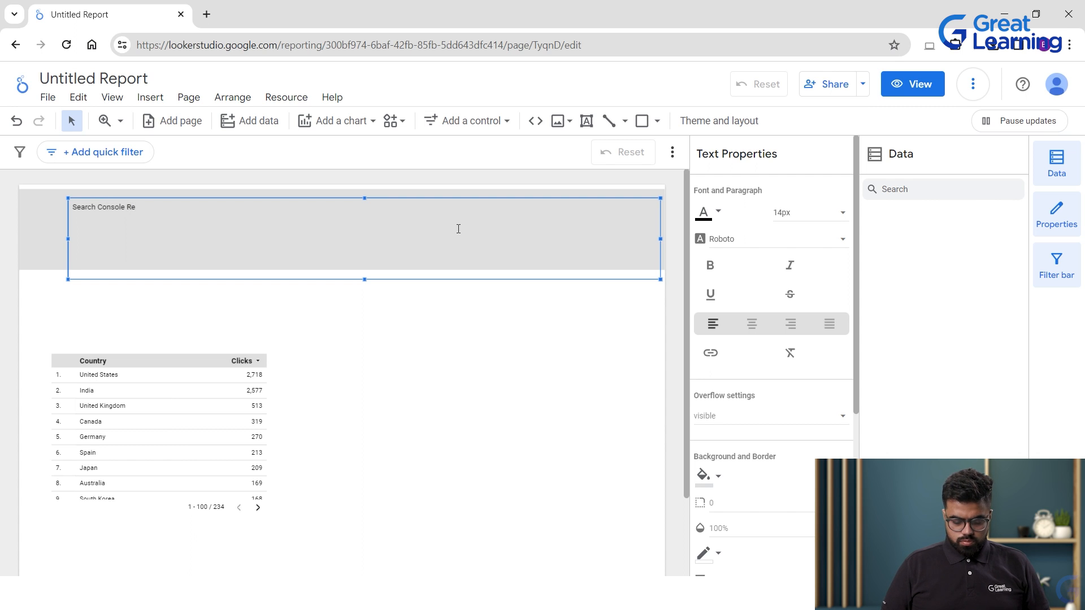
Make the Search Console Report title 60px and underlined.
type("t")
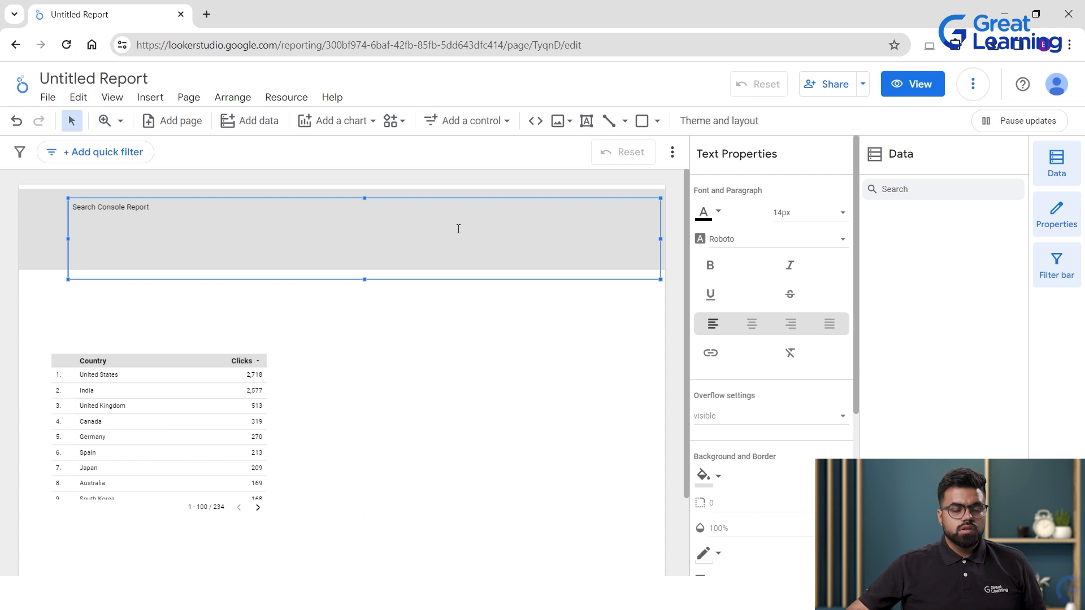
left_click_drag(177, 226, 11, 209)
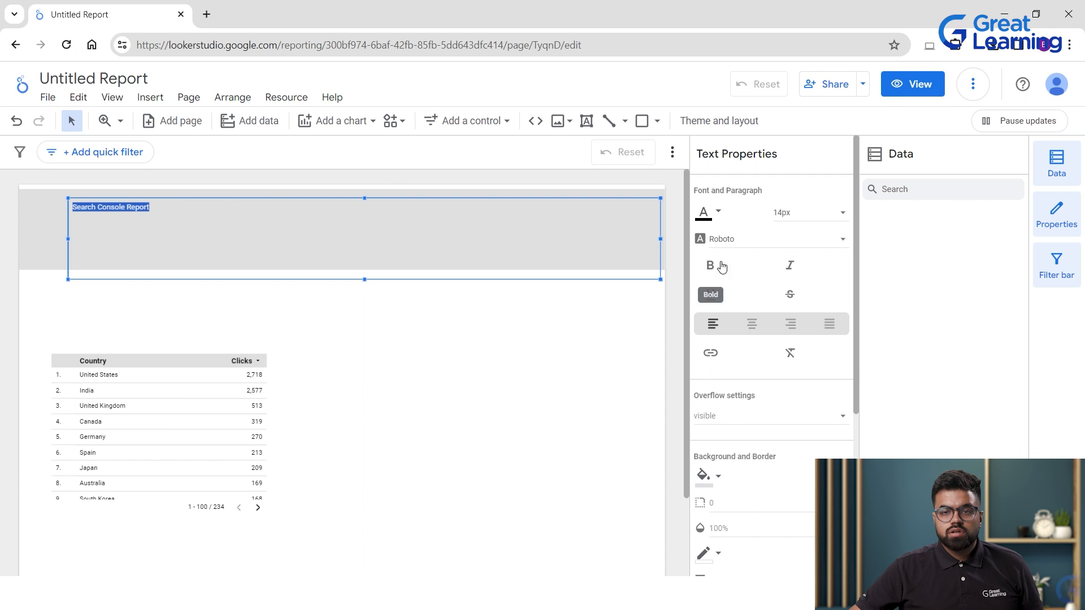
left_click(807, 215)
scroll(825, 279, "down", 5)
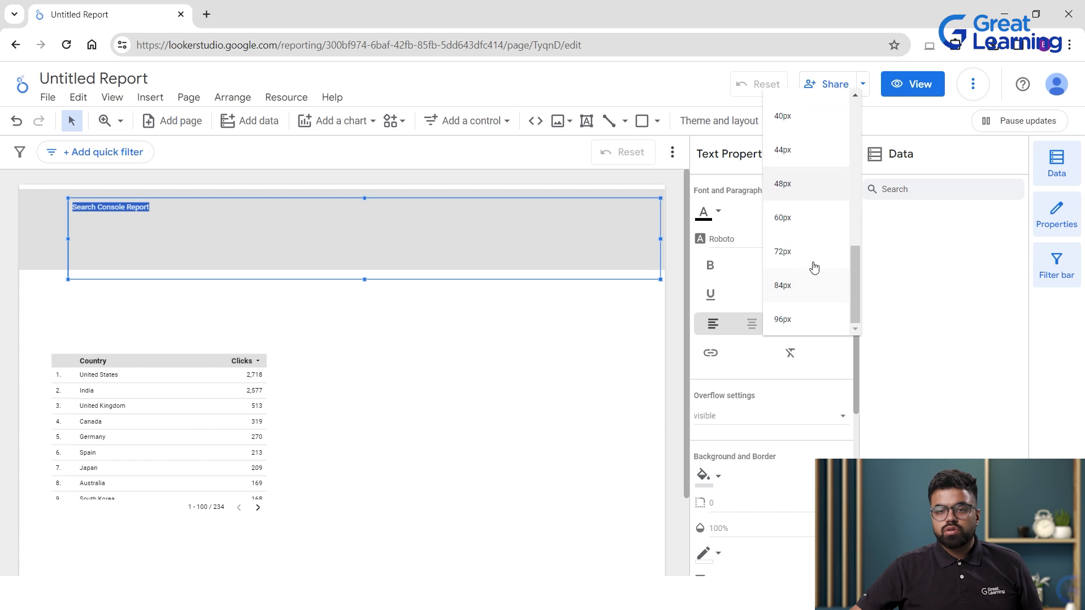
left_click(812, 218)
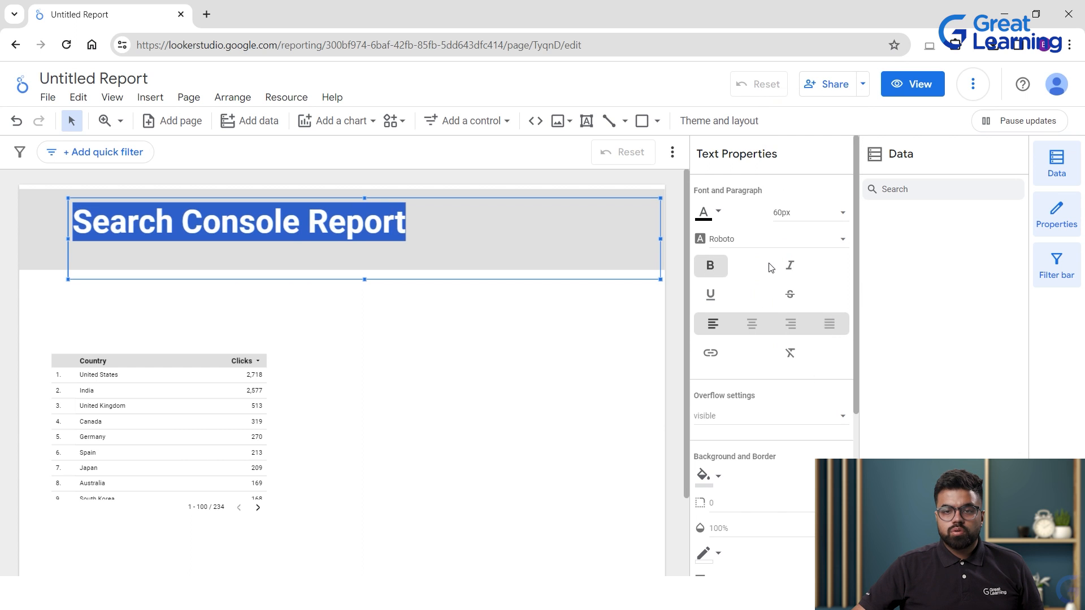
left_click(709, 294)
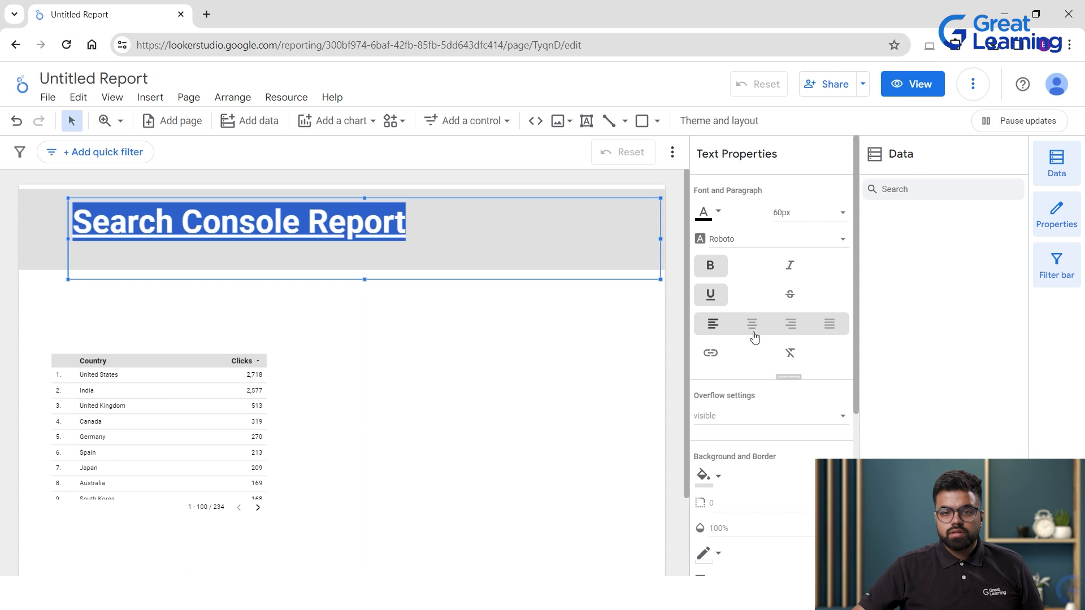
Give the title box a light indigo background fill.
scroll(768, 429, "down", 3)
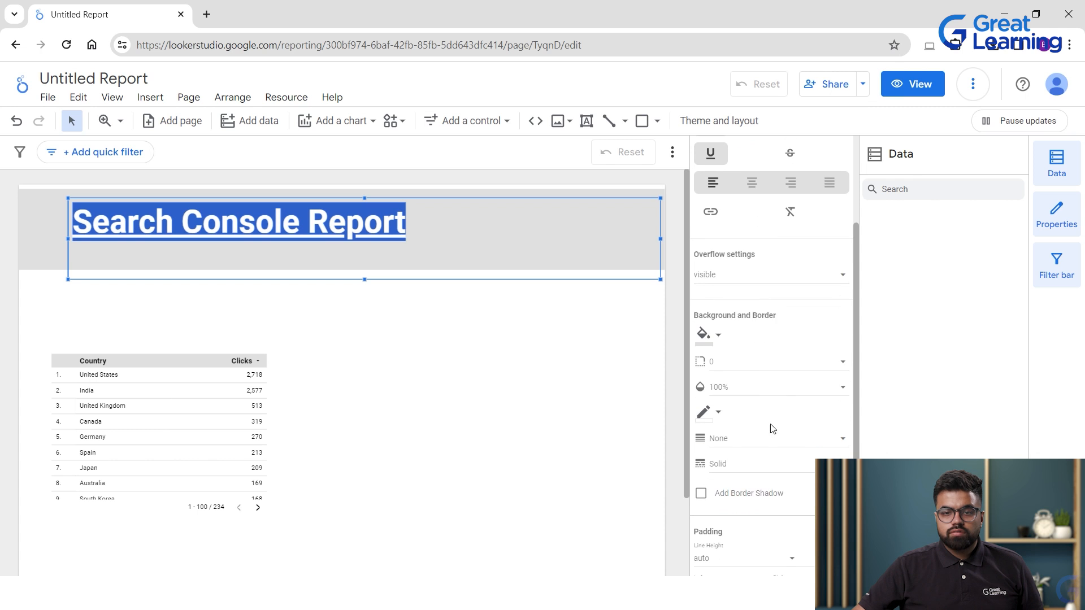
left_click(705, 335)
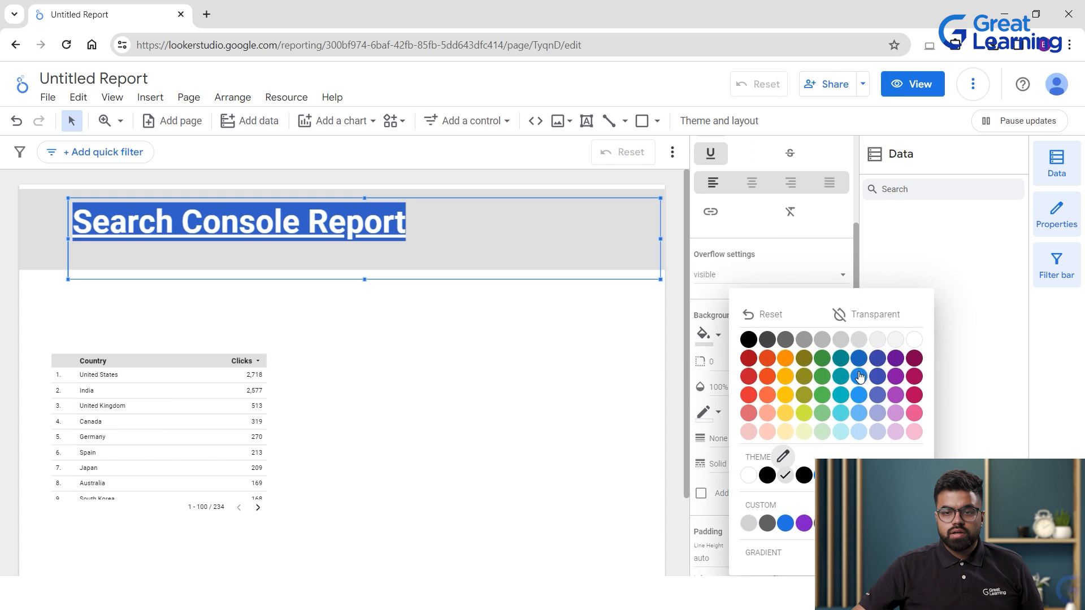
left_click(785, 432)
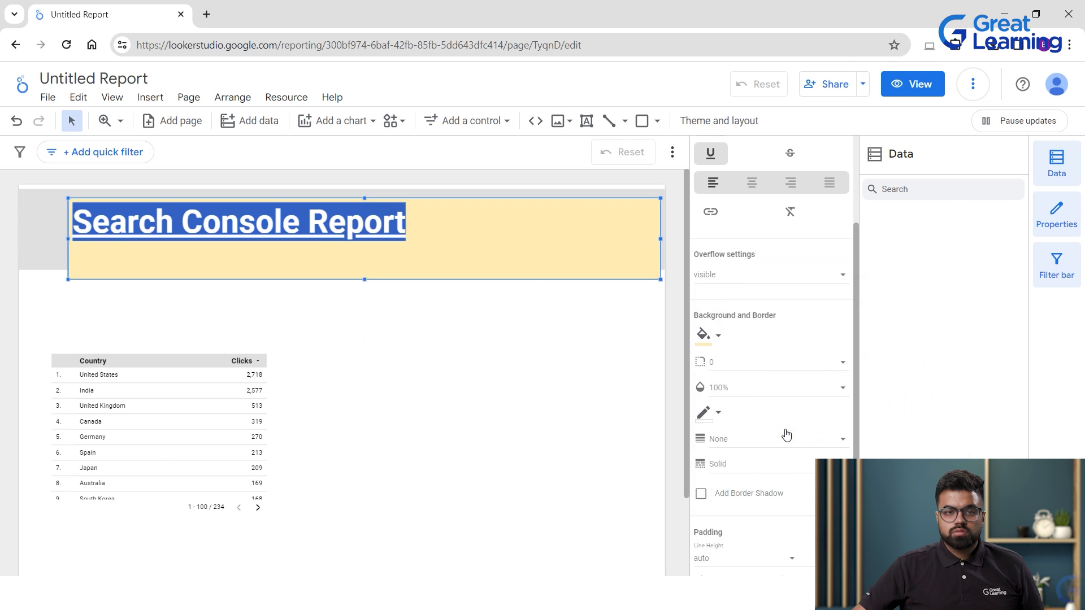
left_click(706, 336)
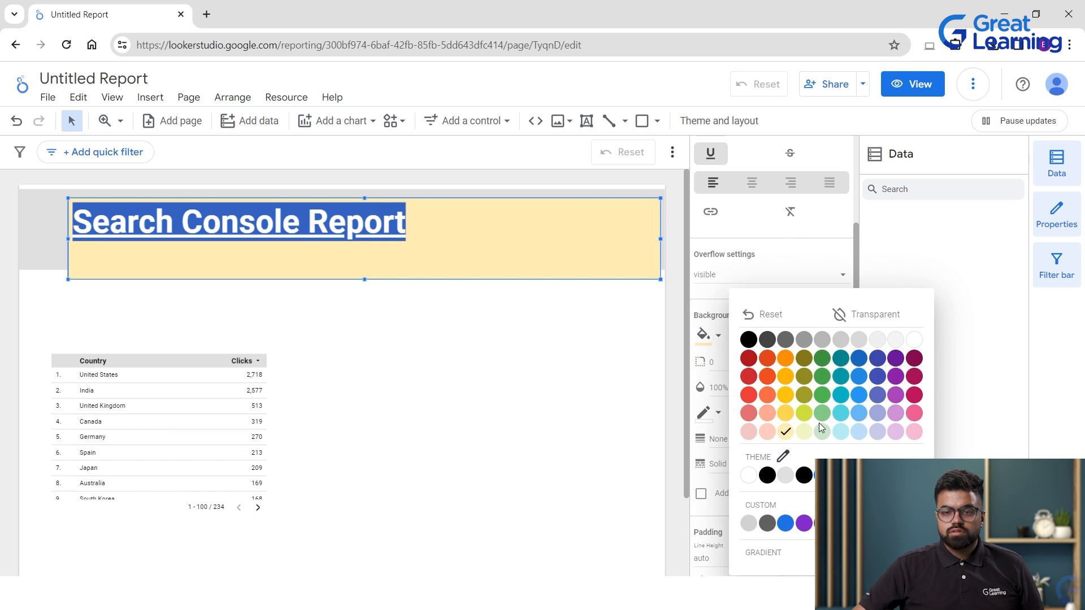
left_click(913, 413)
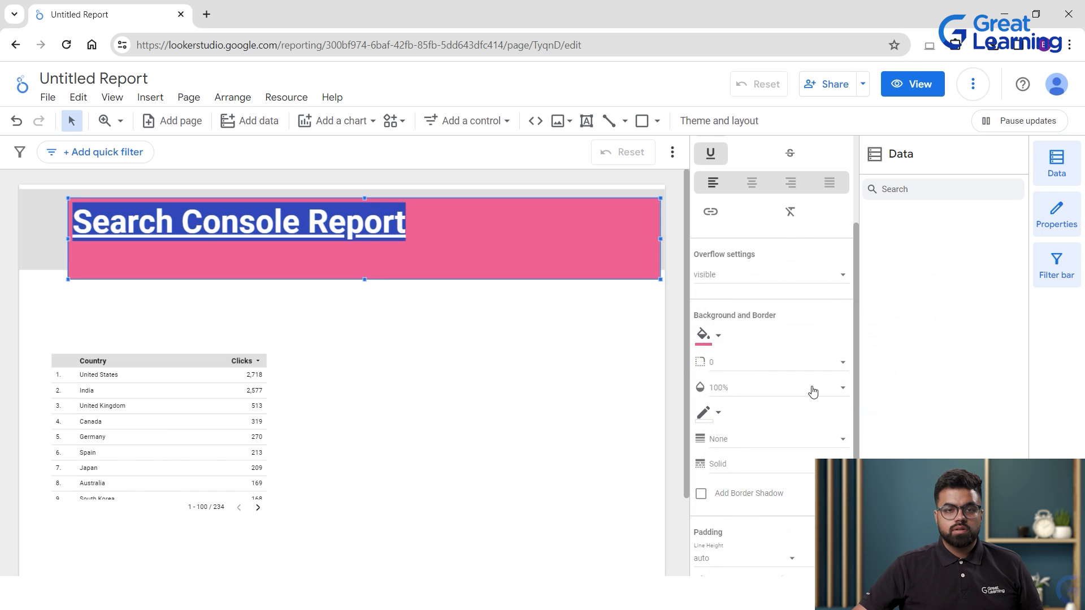
left_click(704, 337)
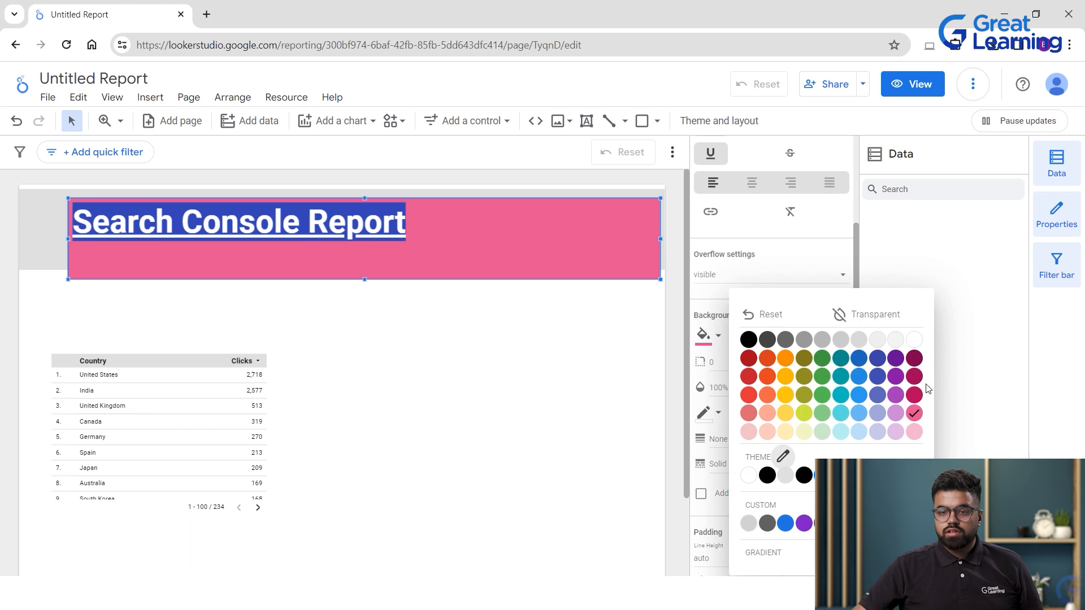
left_click(881, 409)
left_click(567, 329)
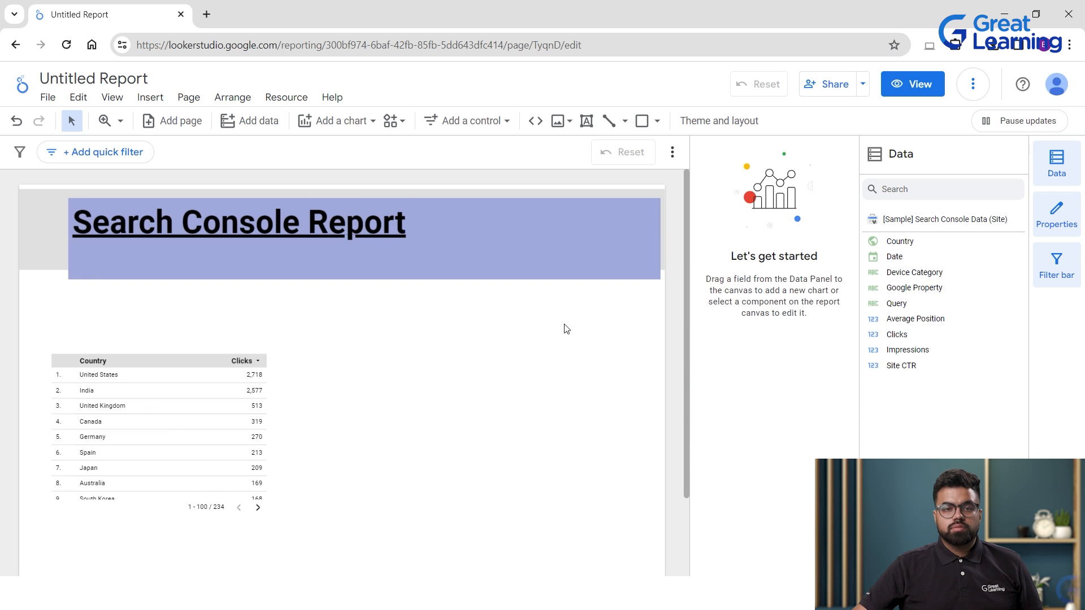
left_click(368, 244)
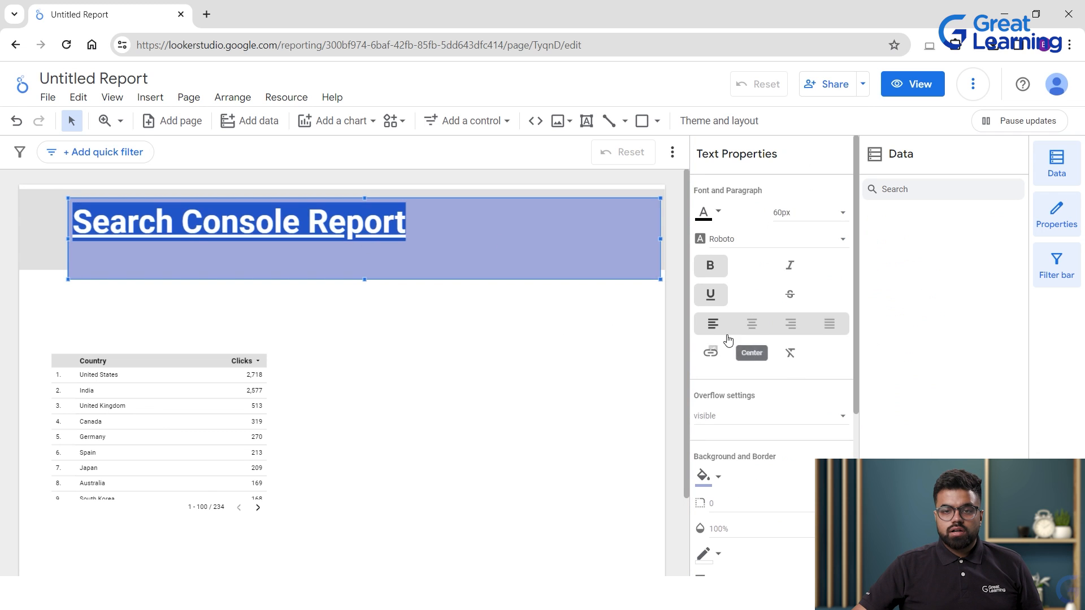
Centre the title text and set its background opacity to 80%.
left_click(751, 323)
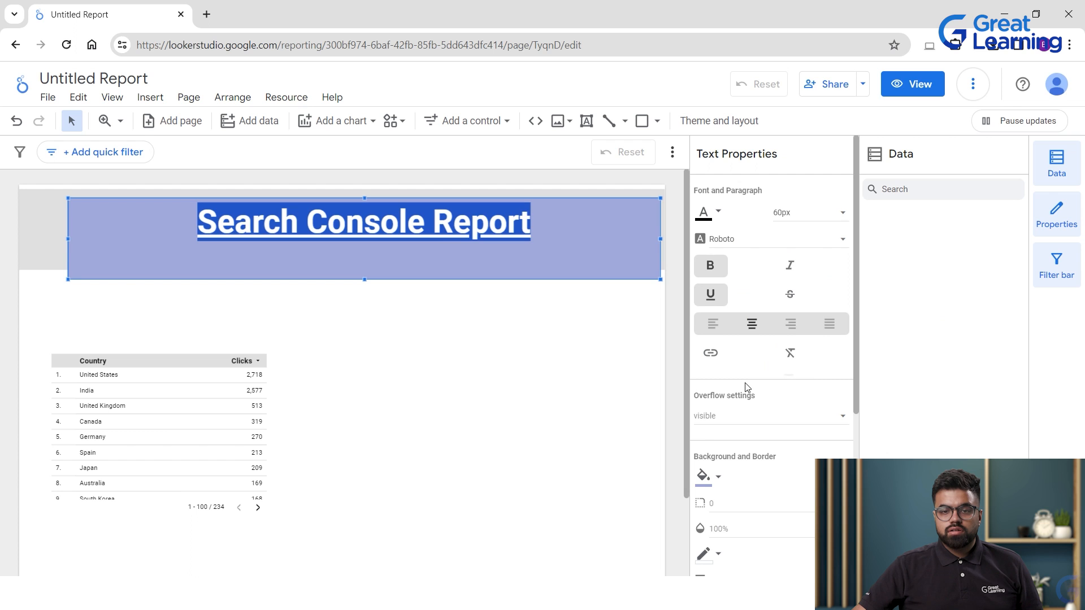
scroll(801, 446, "down", 4)
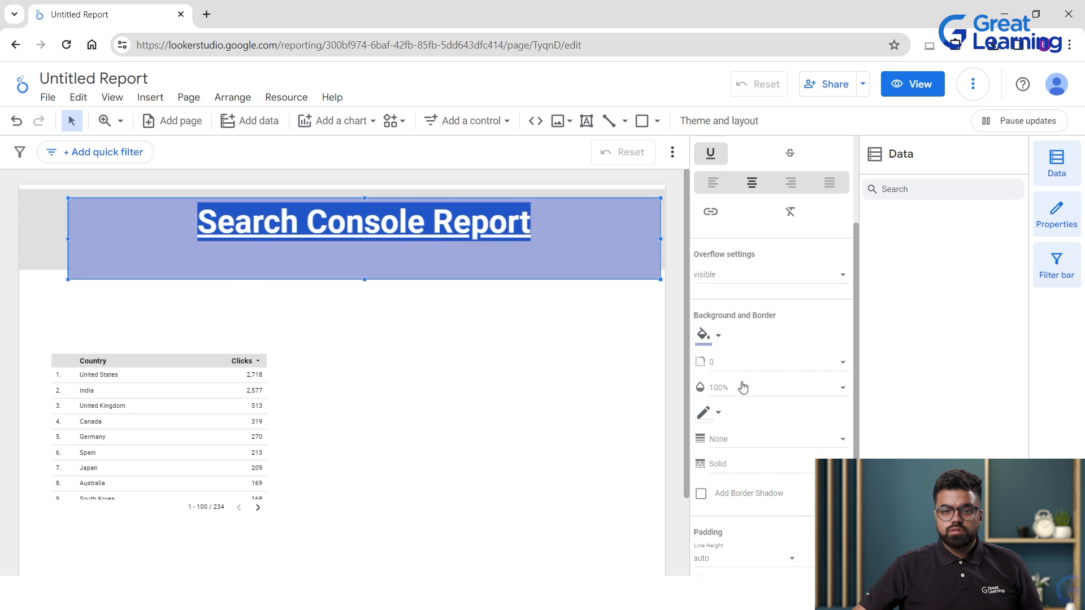
left_click(730, 389)
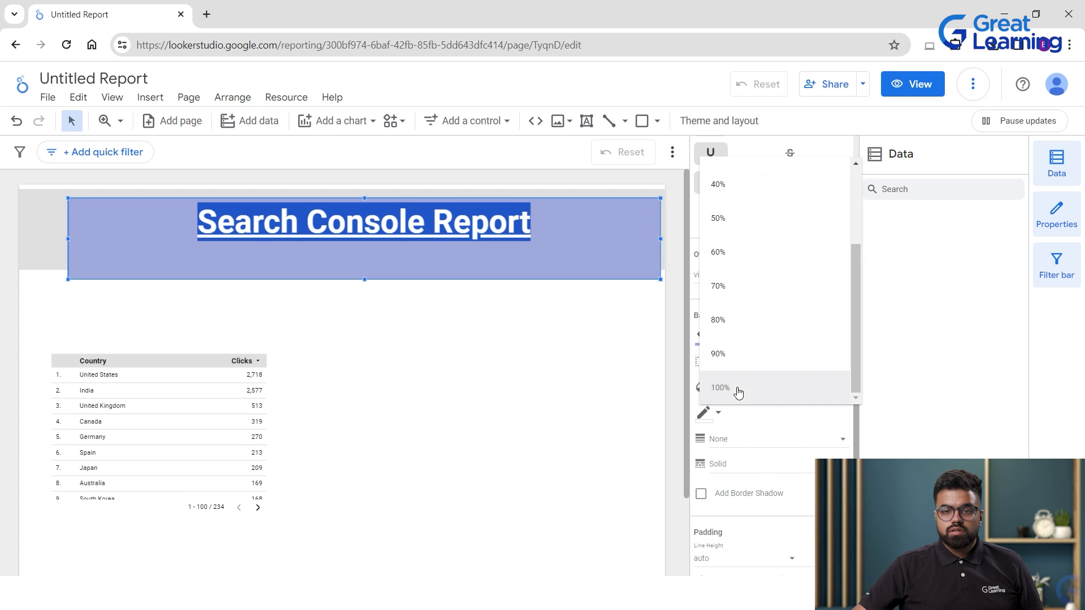
left_click(728, 319)
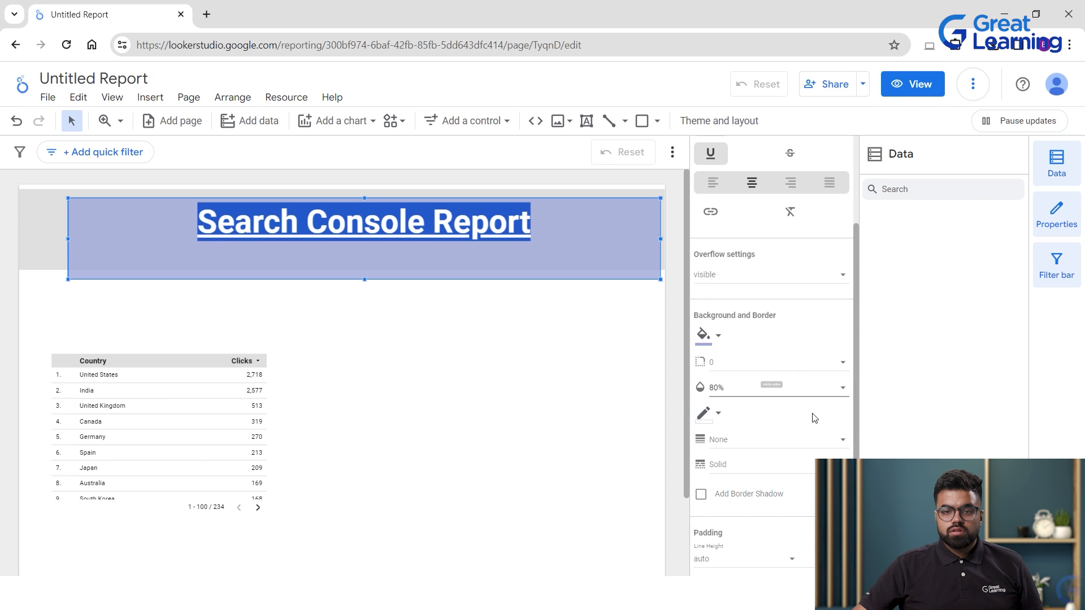
scroll(718, 373, "down", 2)
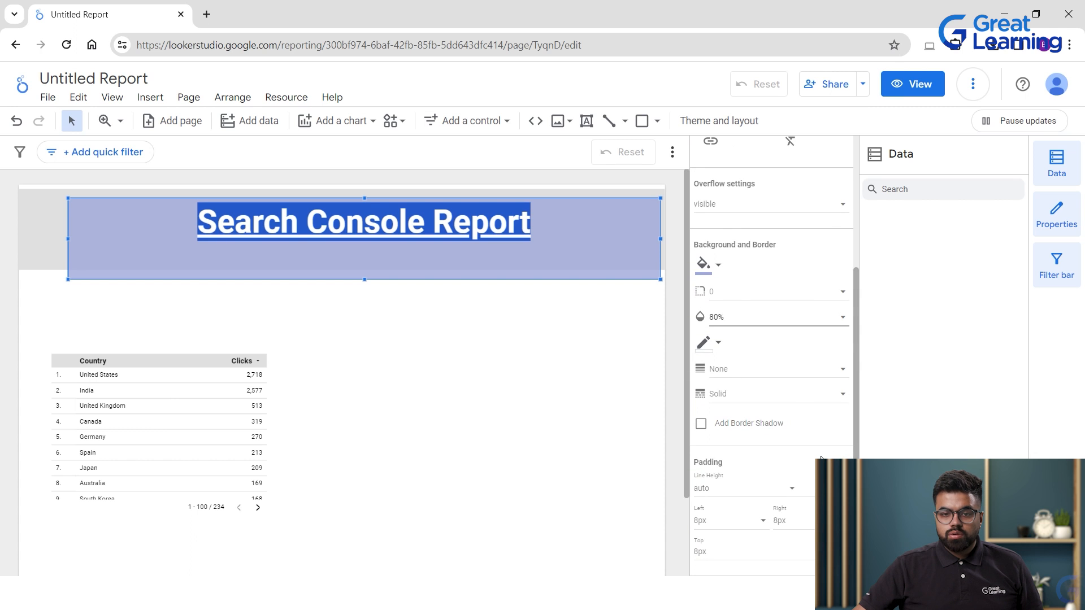
scroll(821, 459, "down", 1)
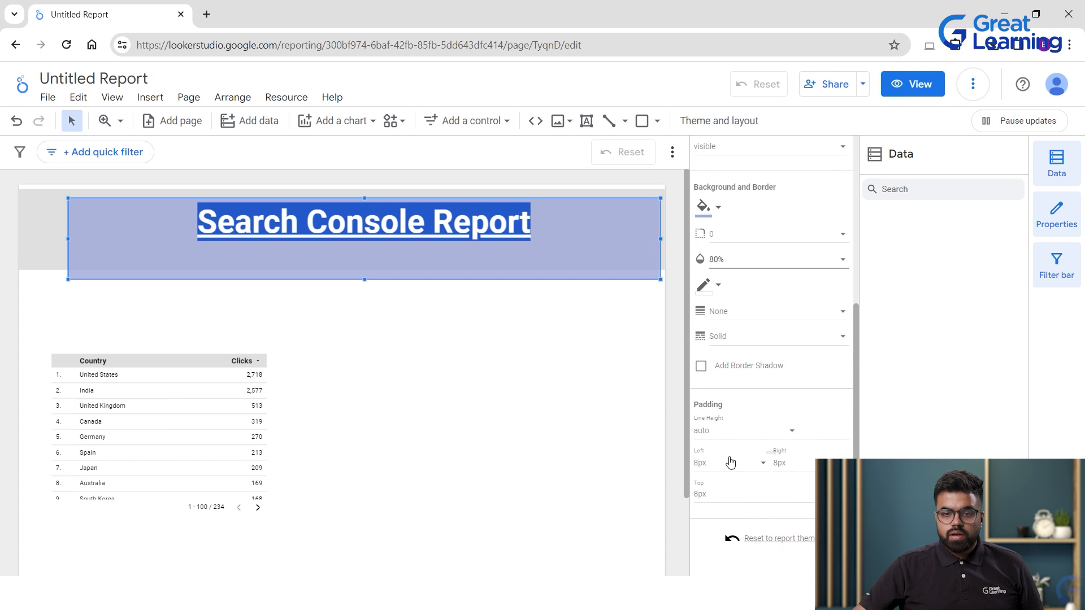
scroll(806, 465, "up", 4)
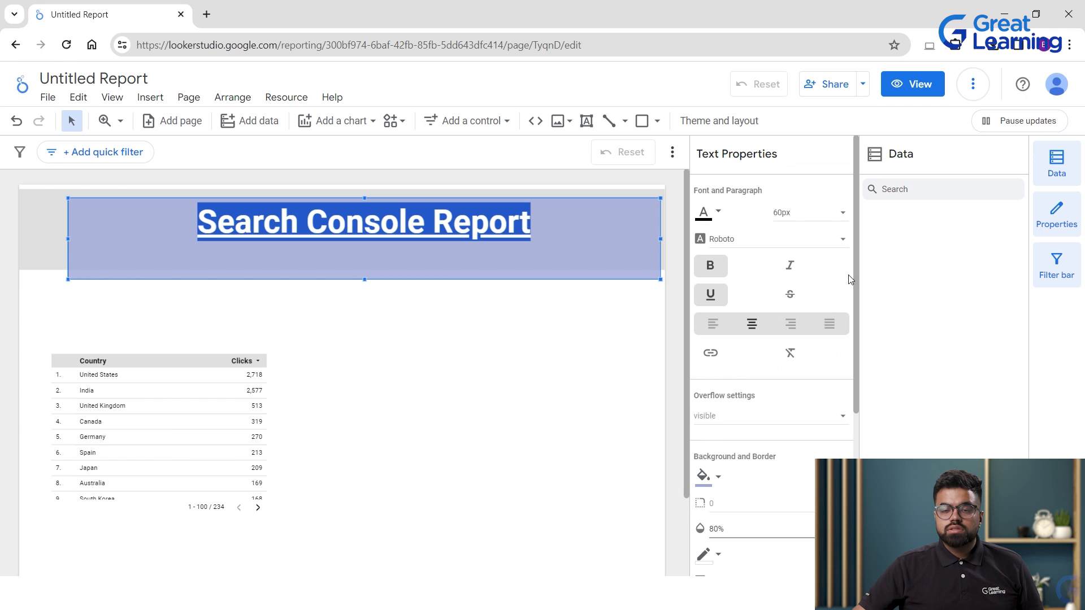
left_click(831, 241)
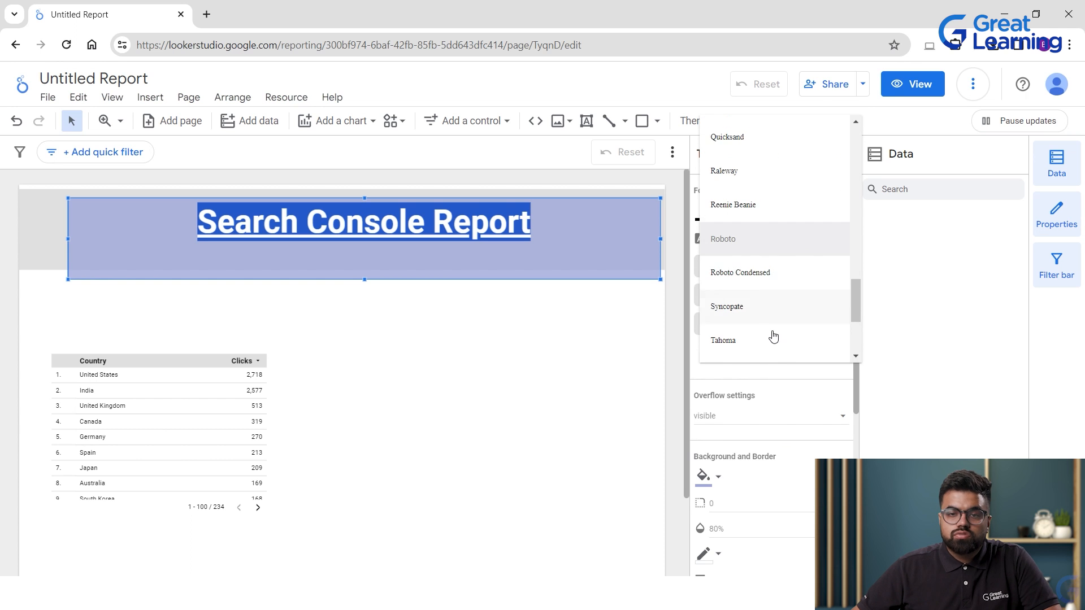
scroll(740, 184, "down", 3)
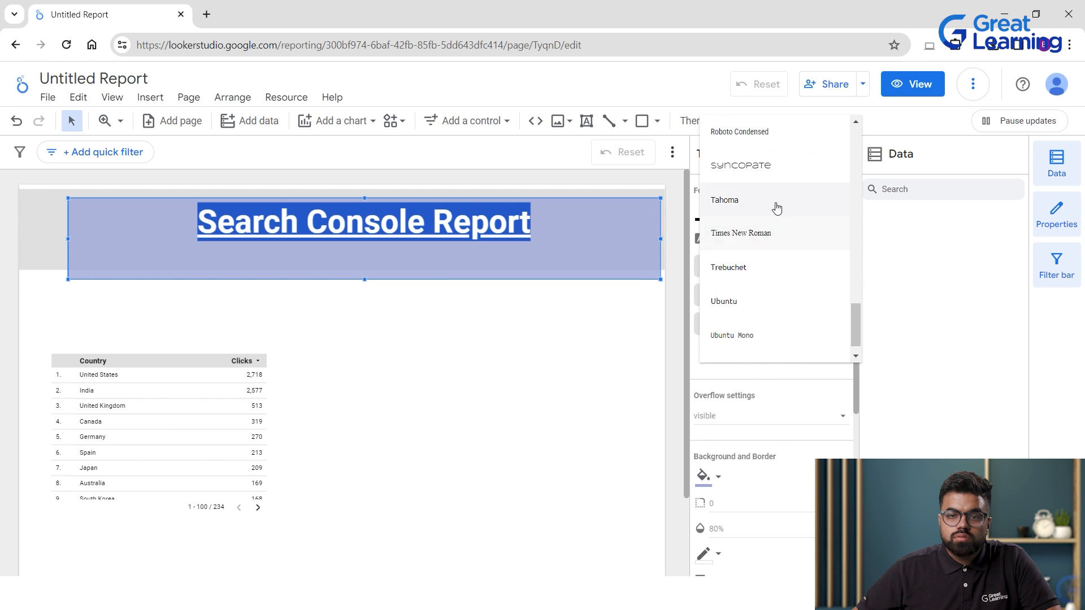
scroll(751, 339, "down", 1)
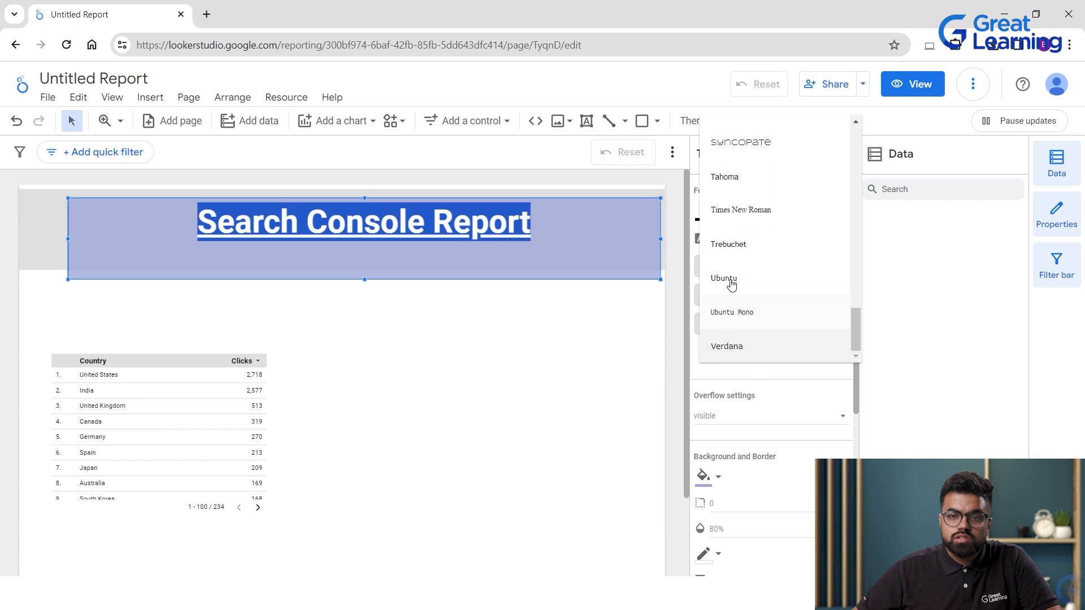
scroll(749, 261, "up", 5)
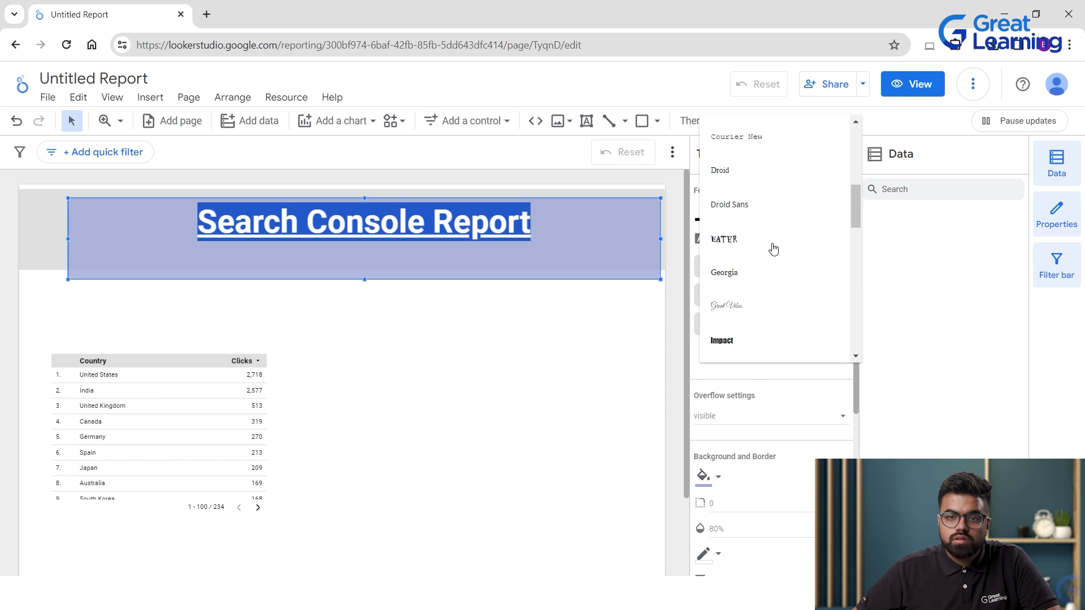
scroll(775, 265, "down", 2)
scroll(782, 266, "up", 6)
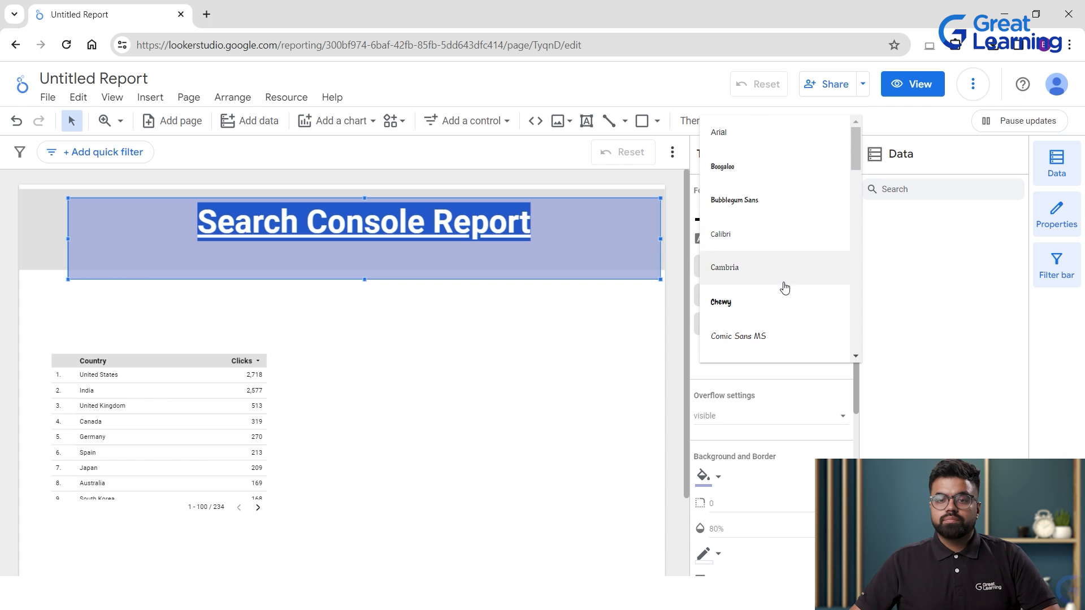
left_click(529, 377)
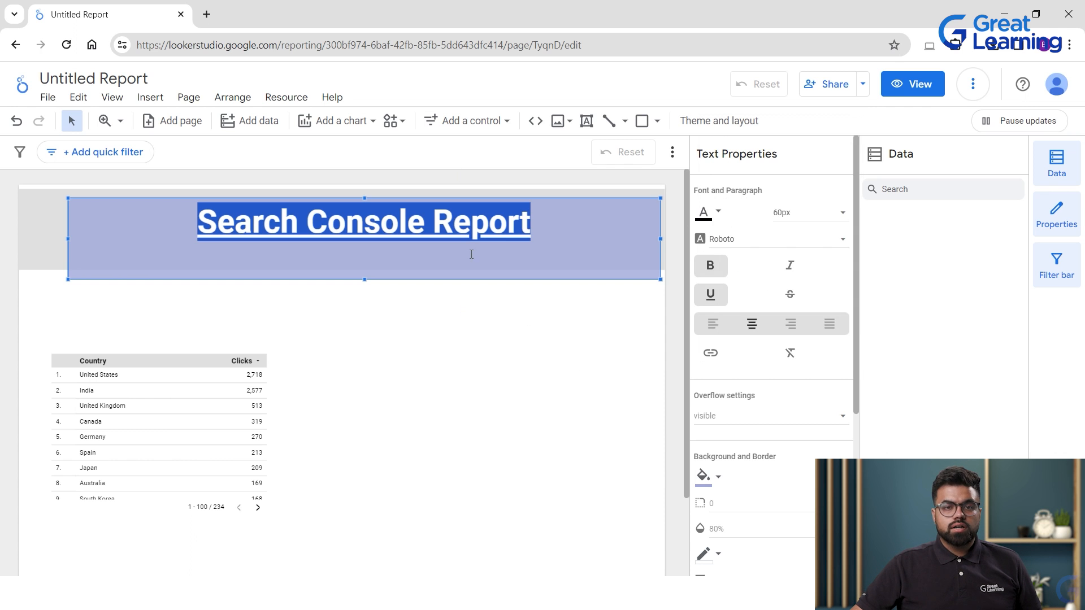
scroll(852, 414, "down", 5)
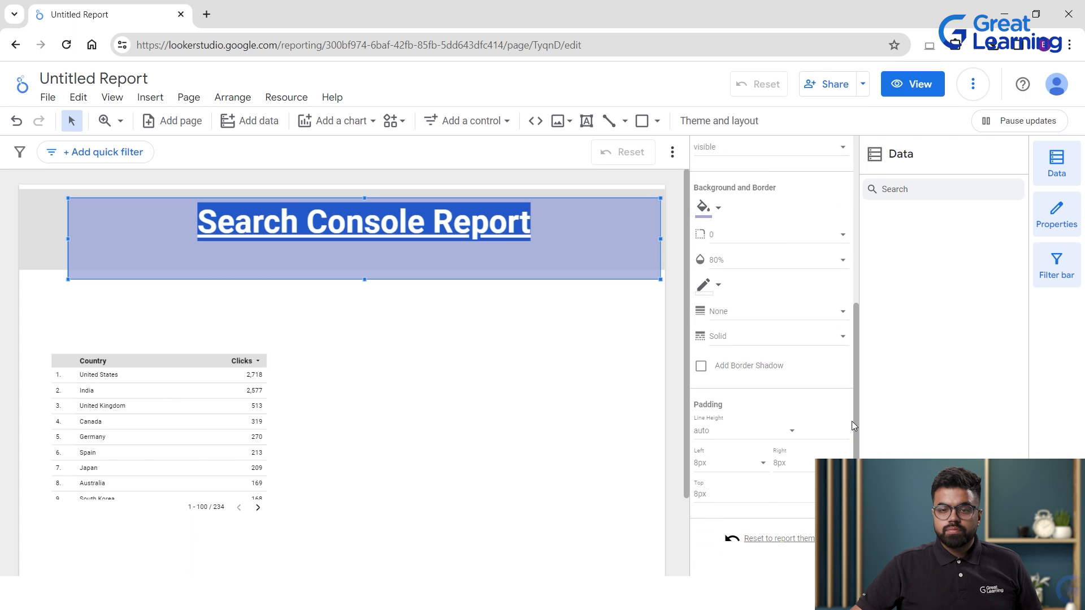
left_click(436, 341)
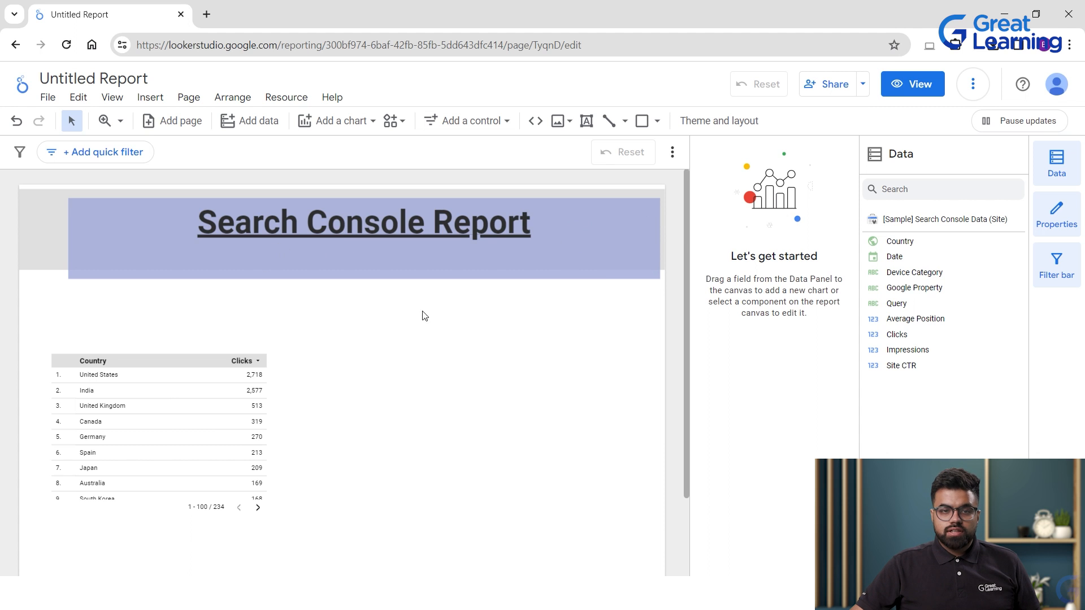
Move the title up onto the header band and fill the header rectangle light indigo.
double_click(274, 224)
left_click_drag(80, 201, 48, 189)
left_click(300, 344)
left_click(650, 236)
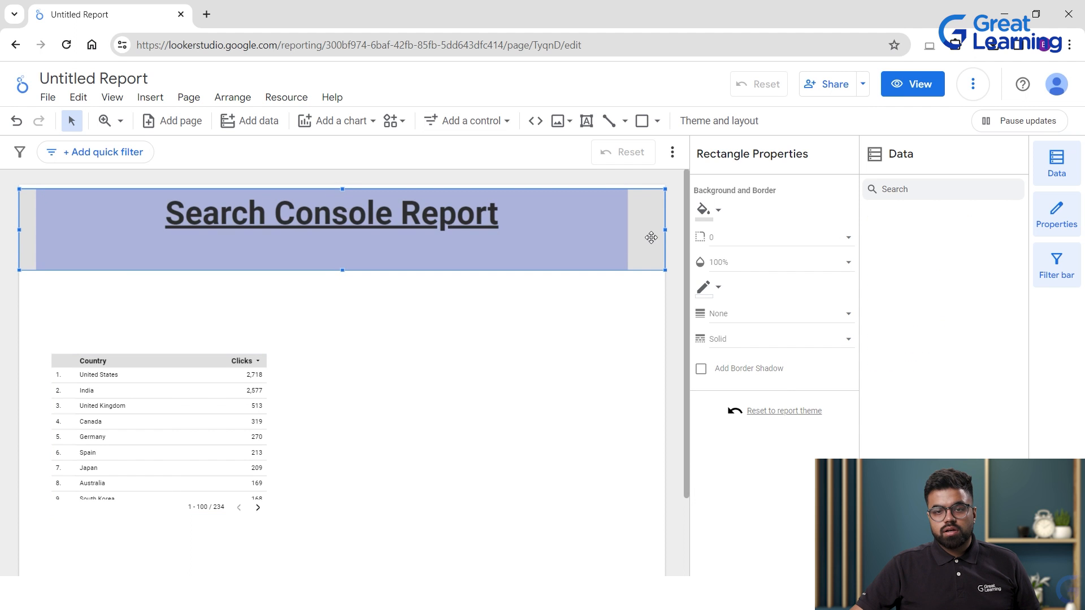
left_click(706, 210)
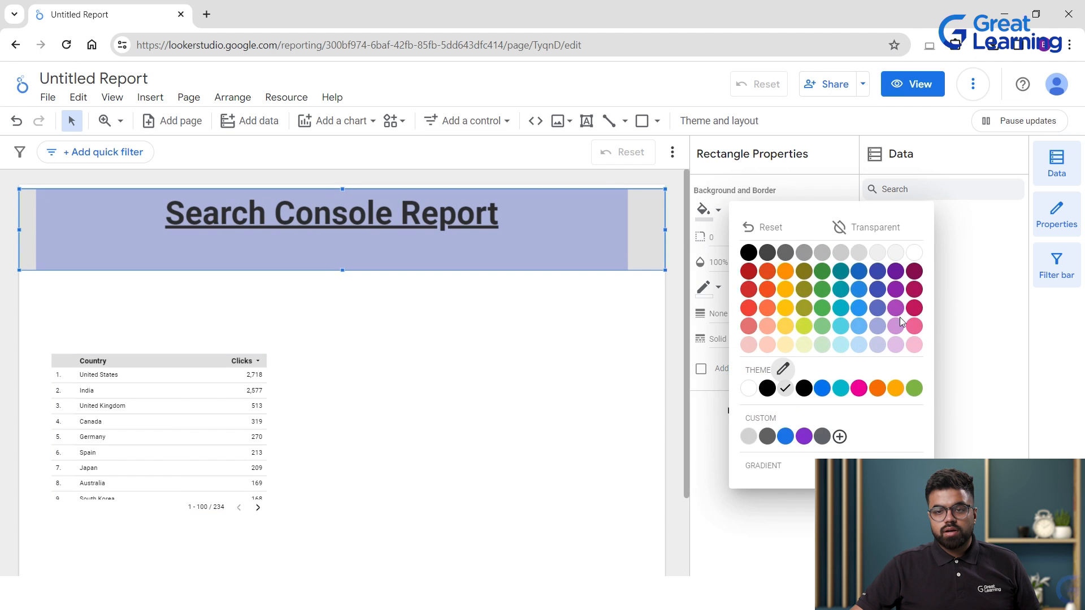
left_click(879, 327)
left_click(556, 356)
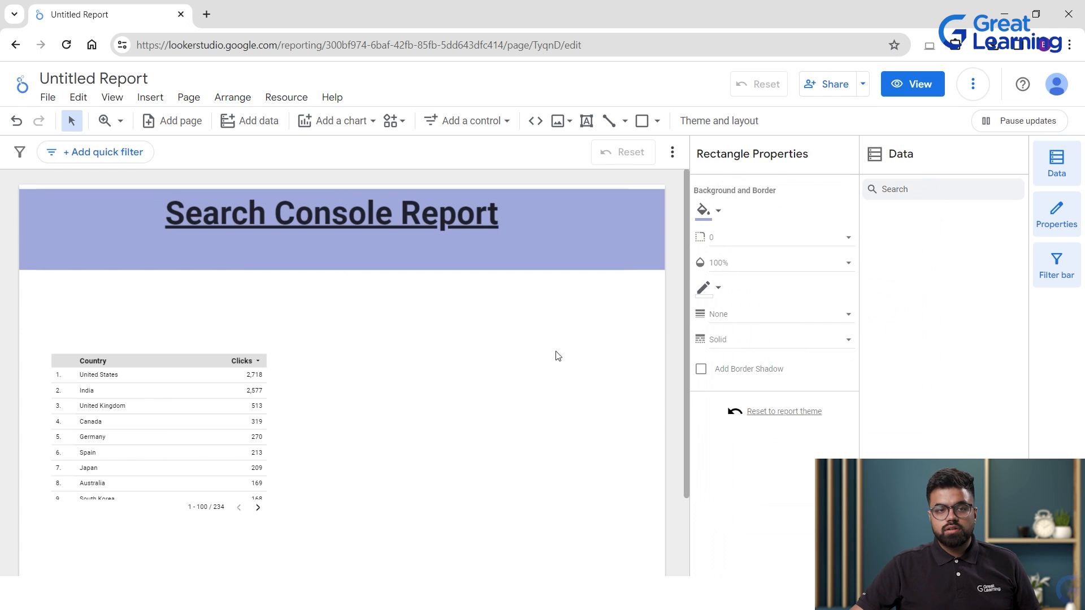
Reselect the whole title text and review its overflow and font options.
left_click(226, 201)
left_click(282, 221)
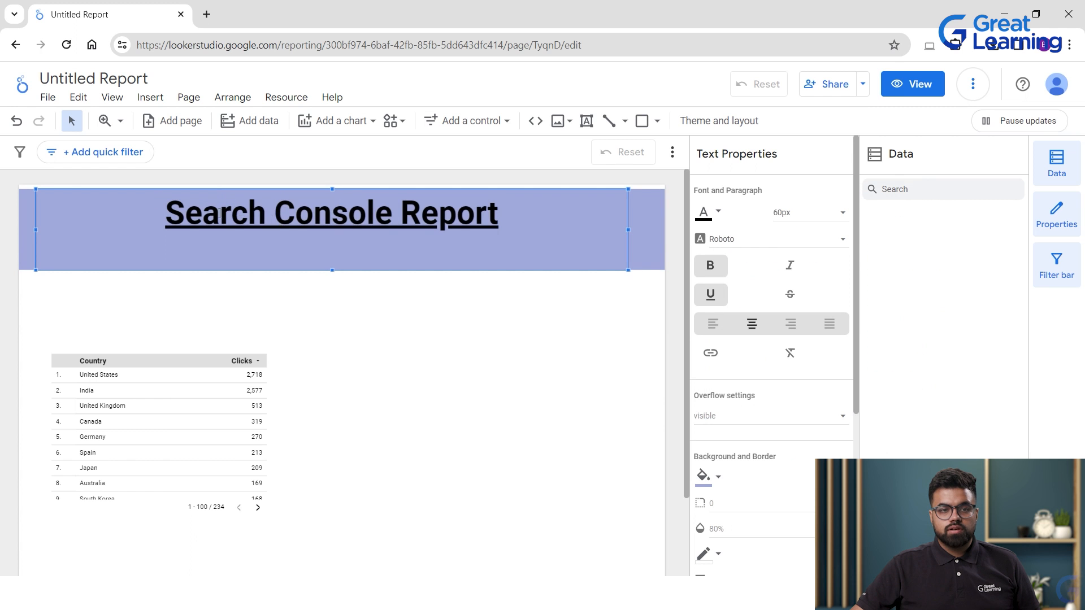
triple_click(165, 205)
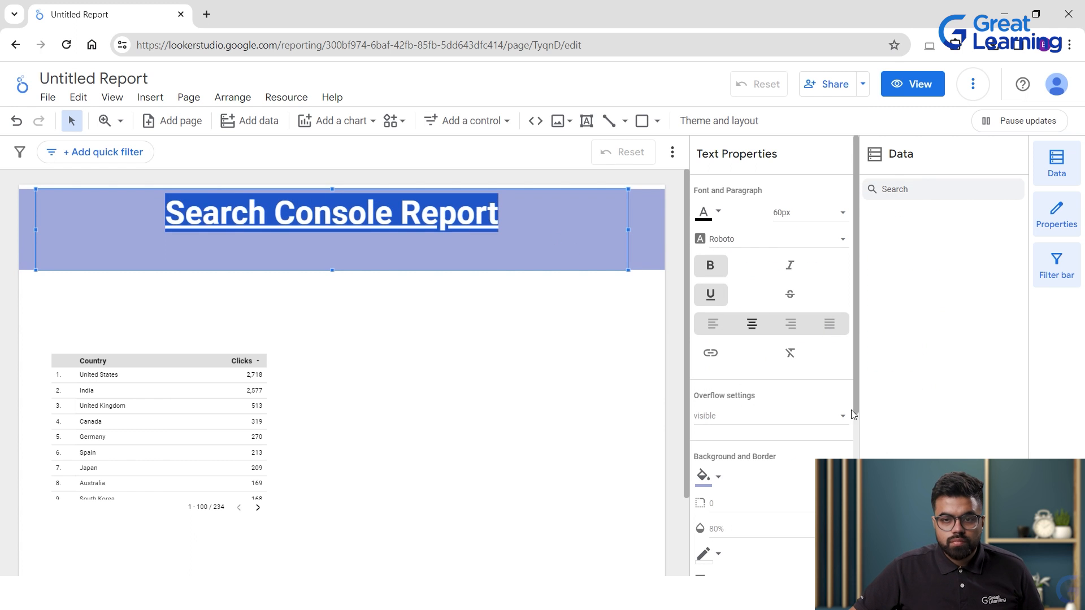
left_click(783, 430)
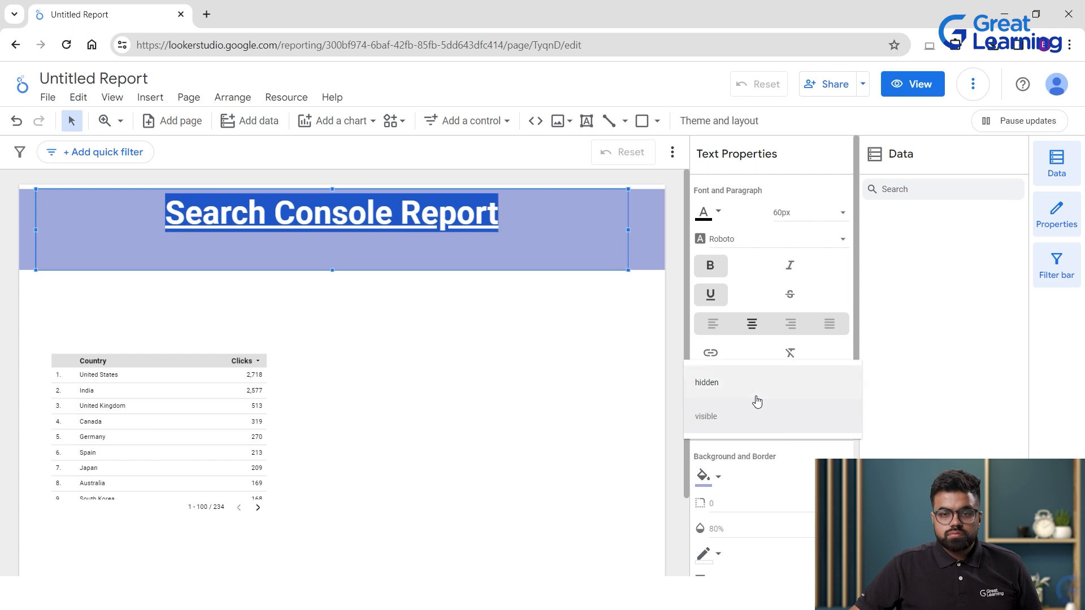
left_click(737, 347)
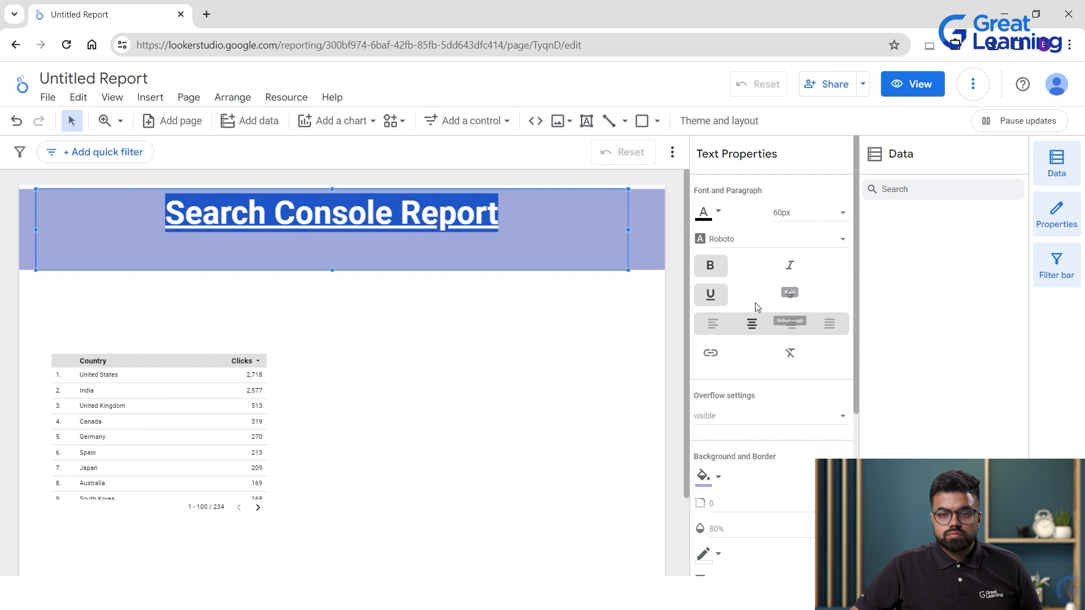
left_click(800, 238)
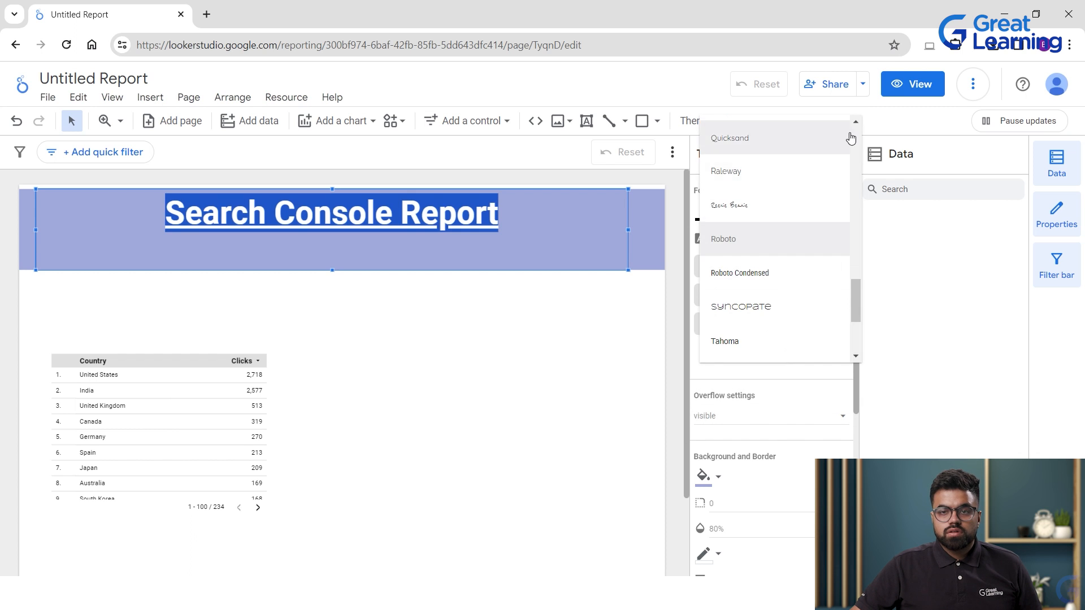
Keep the title in Roboto, move the Country/Clicks table down-left, and open Looker Studio home in a new tab.
left_click(469, 340)
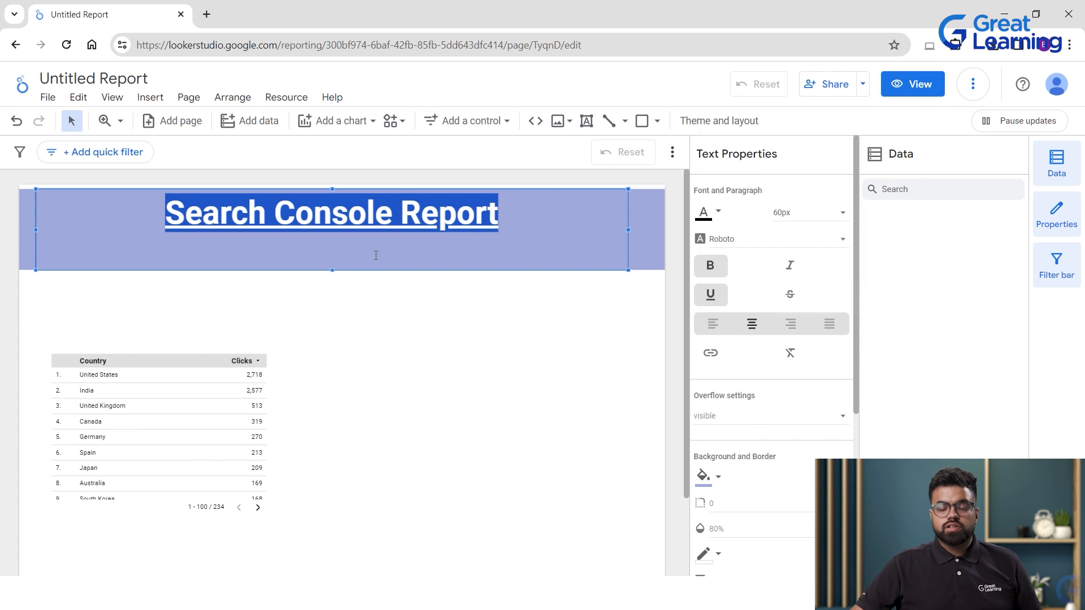
left_click(456, 323)
left_click_drag(201, 440, 223, 507)
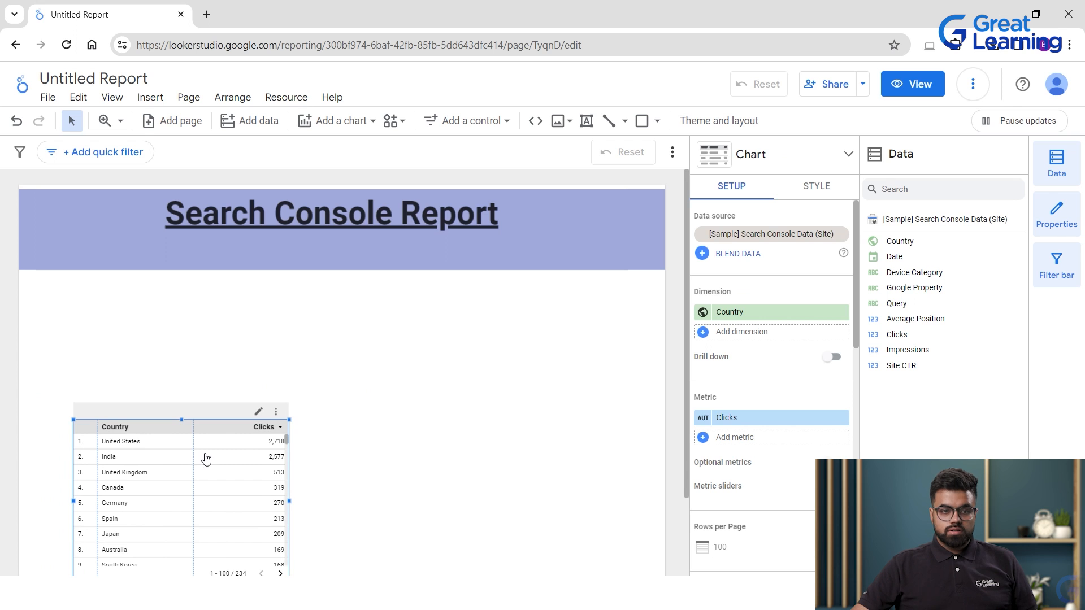
left_click_drag(201, 454, 184, 499)
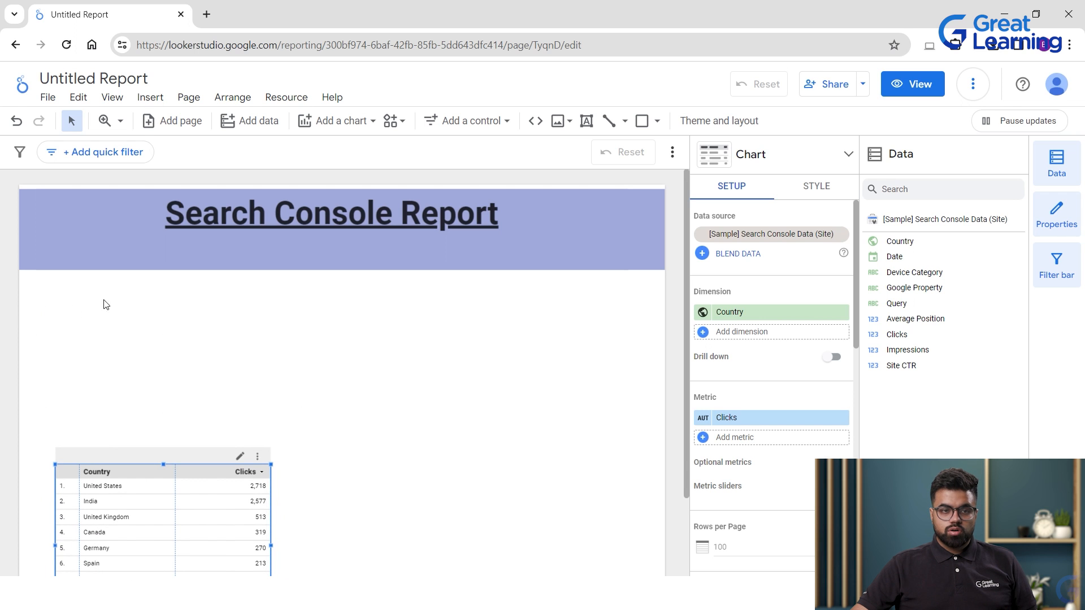
left_click(20, 86)
left_click(222, 2)
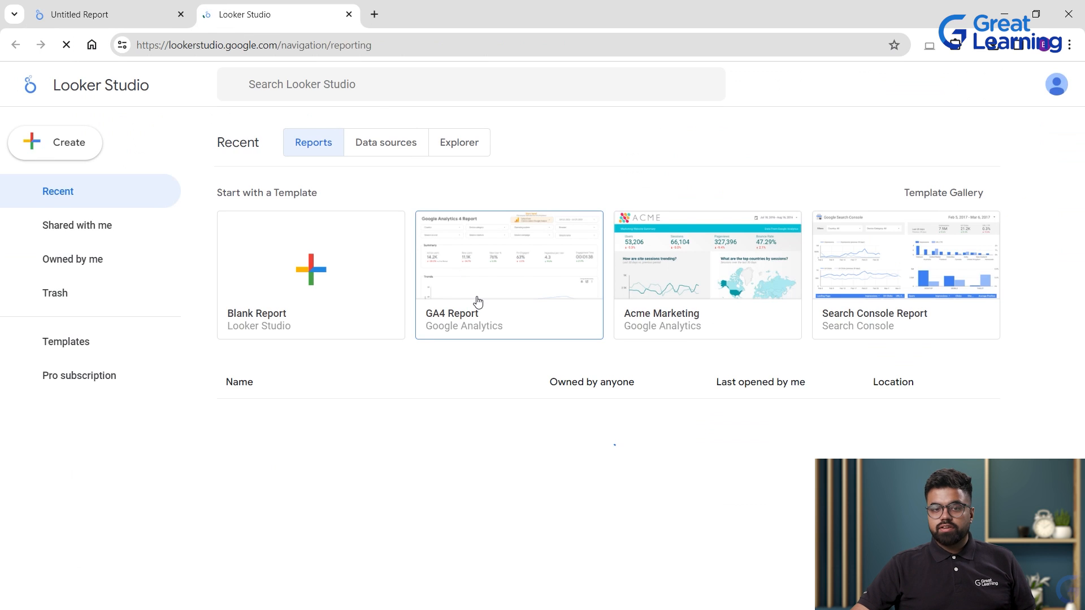
Preview the Search Console Report template, checking its date picker and data sources, then close it.
left_click(477, 302)
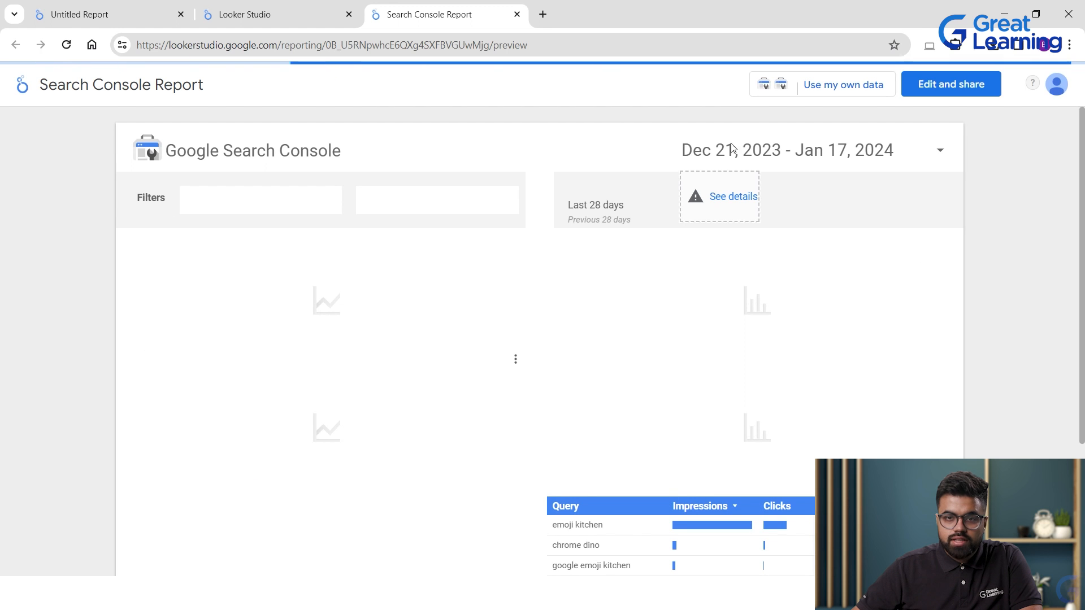
left_click(791, 158)
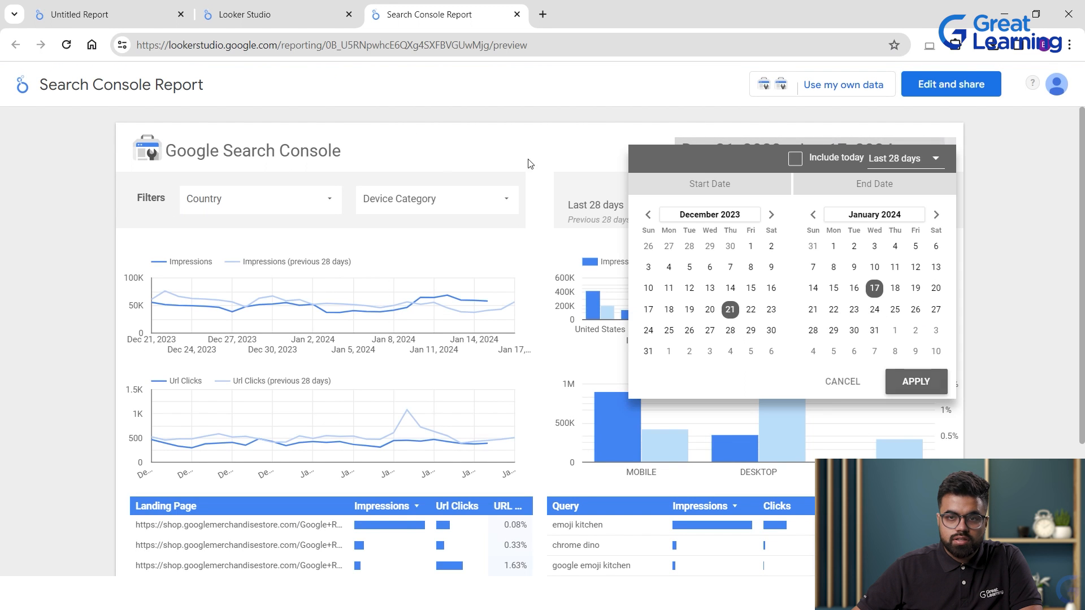
left_click(530, 151)
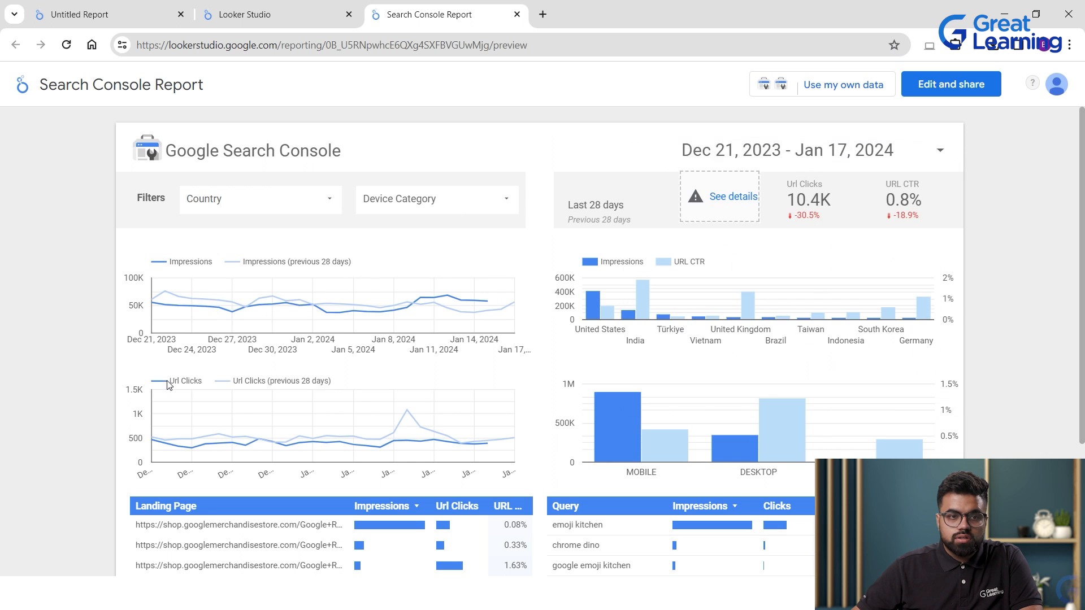
scroll(408, 216, "down", 3)
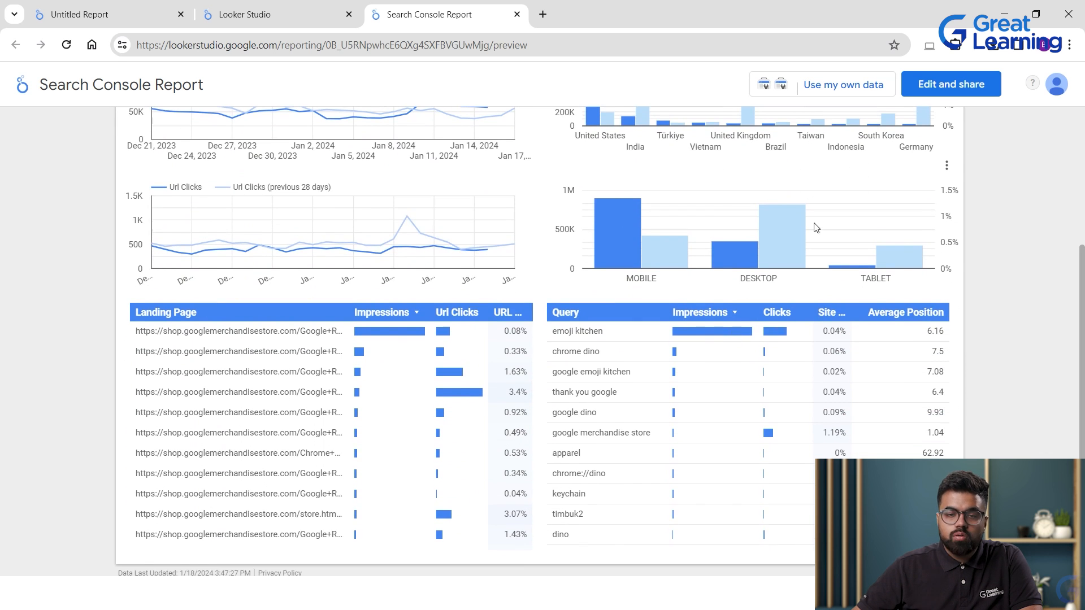
scroll(867, 252, "up", 3)
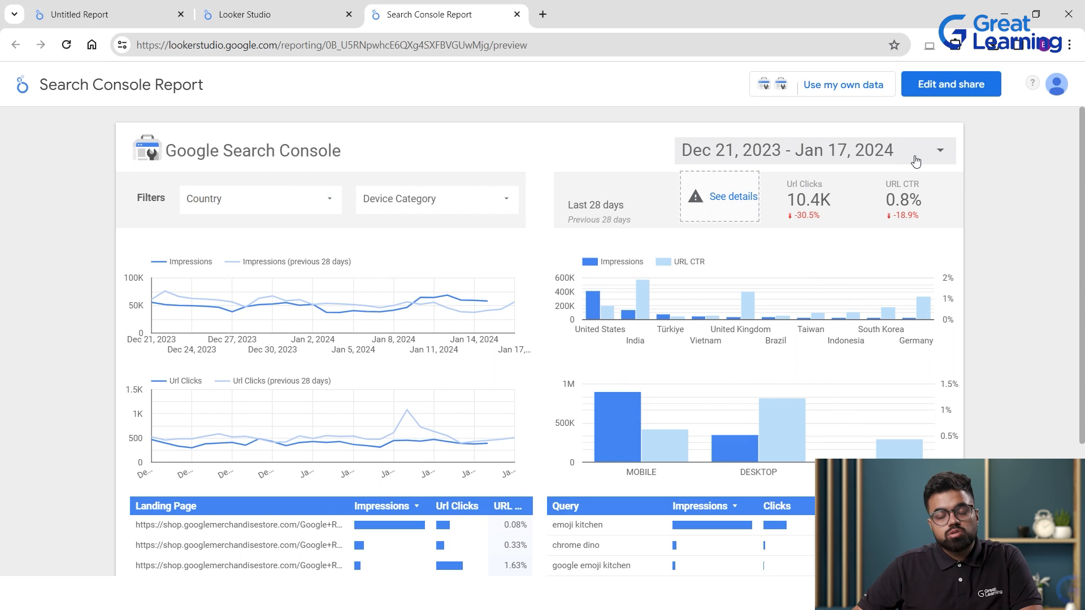
left_click(821, 91)
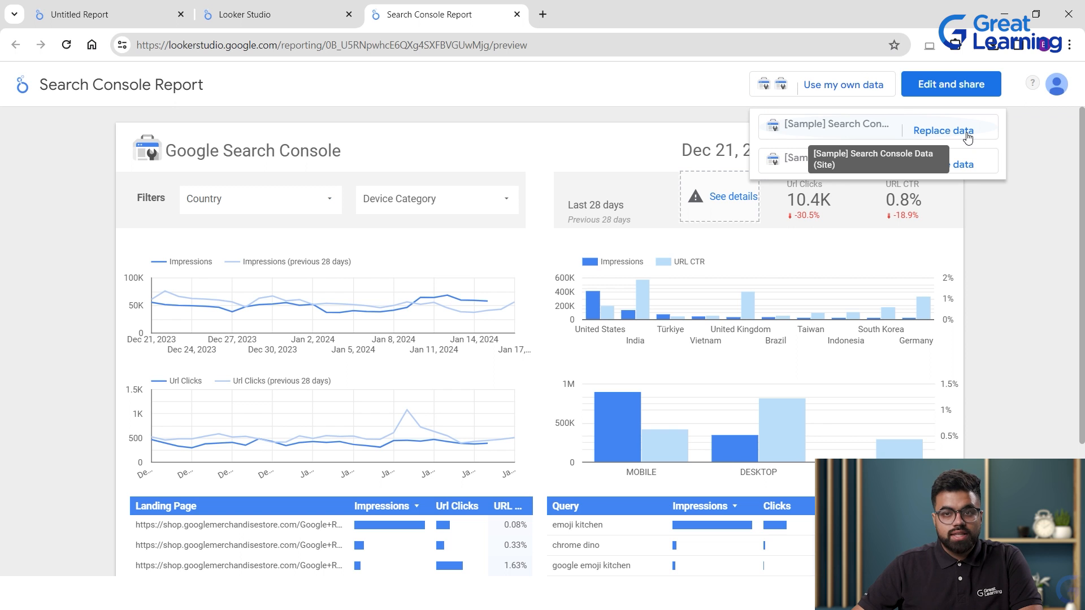
left_click(517, 15)
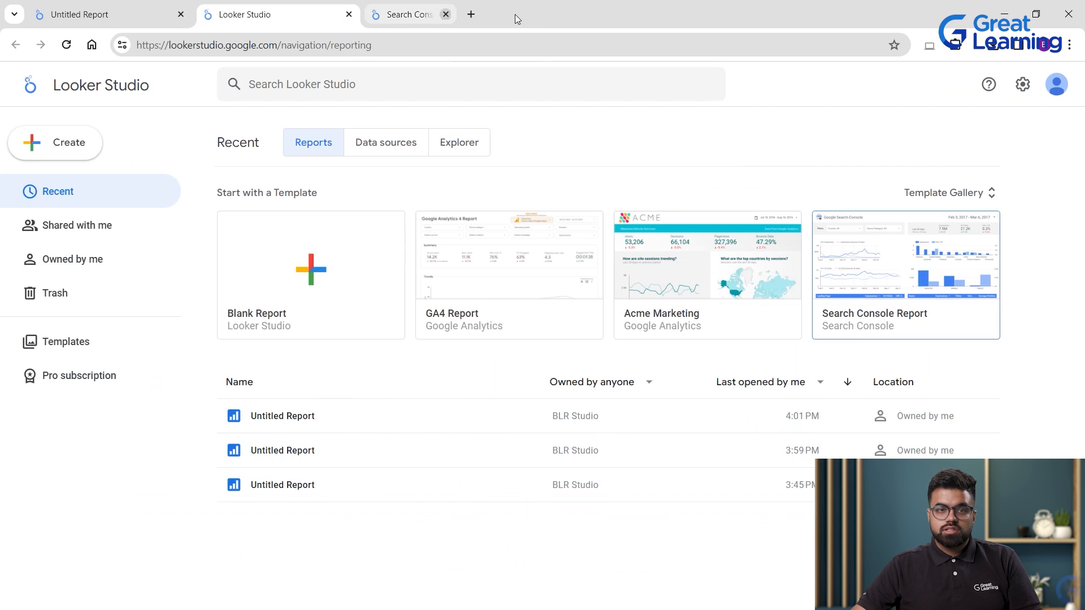
Move the Country/Clicks table higher and left-align the Search Console Report title.
left_click(66, 6)
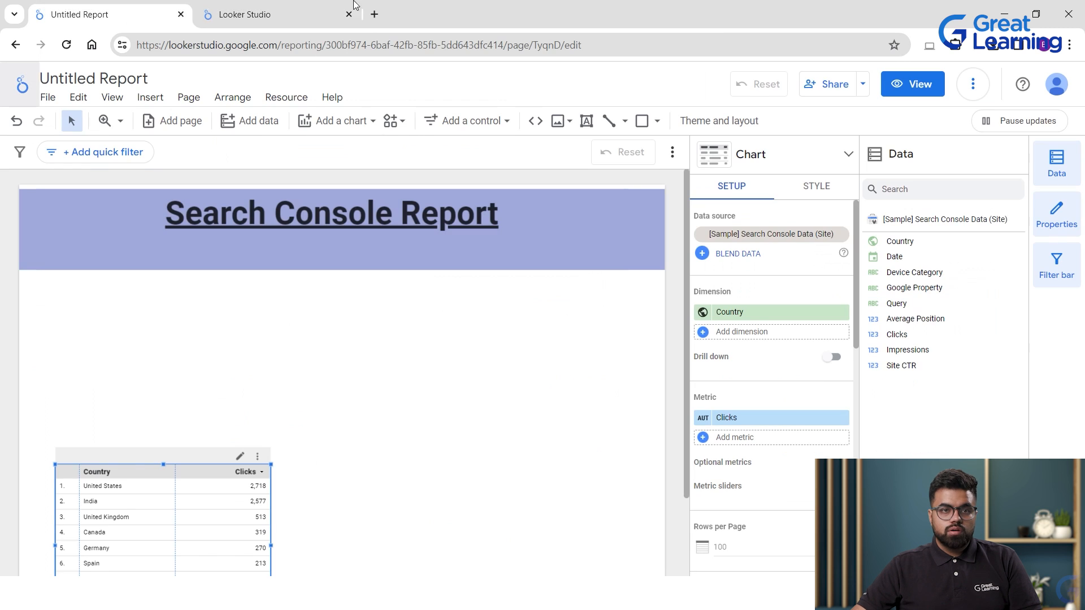
left_click(557, 252)
left_click(419, 344)
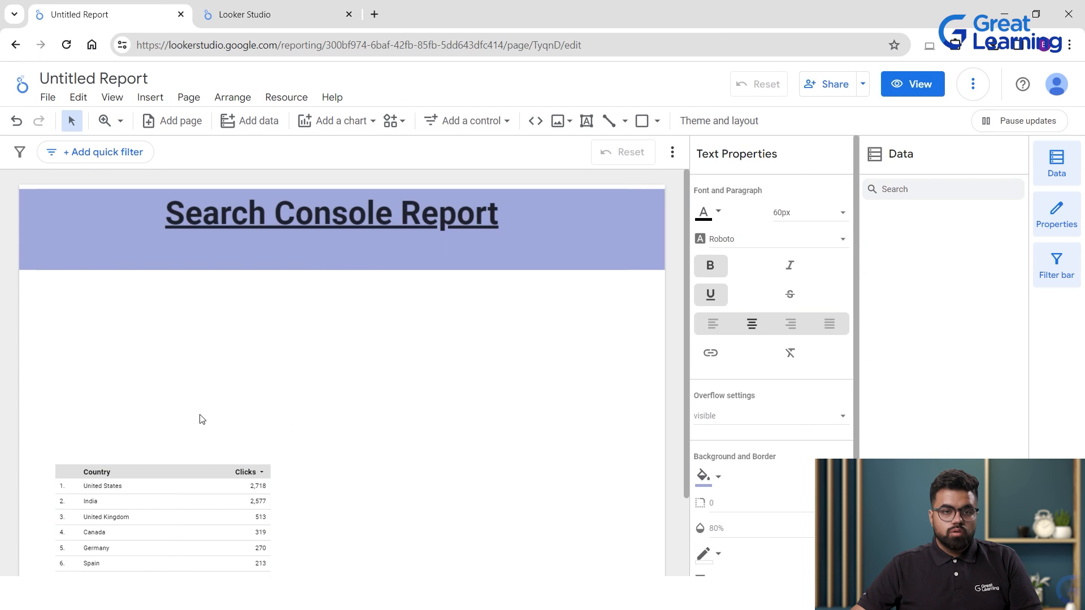
left_click_drag(170, 512, 131, 448)
left_click(249, 213)
double_click(195, 215)
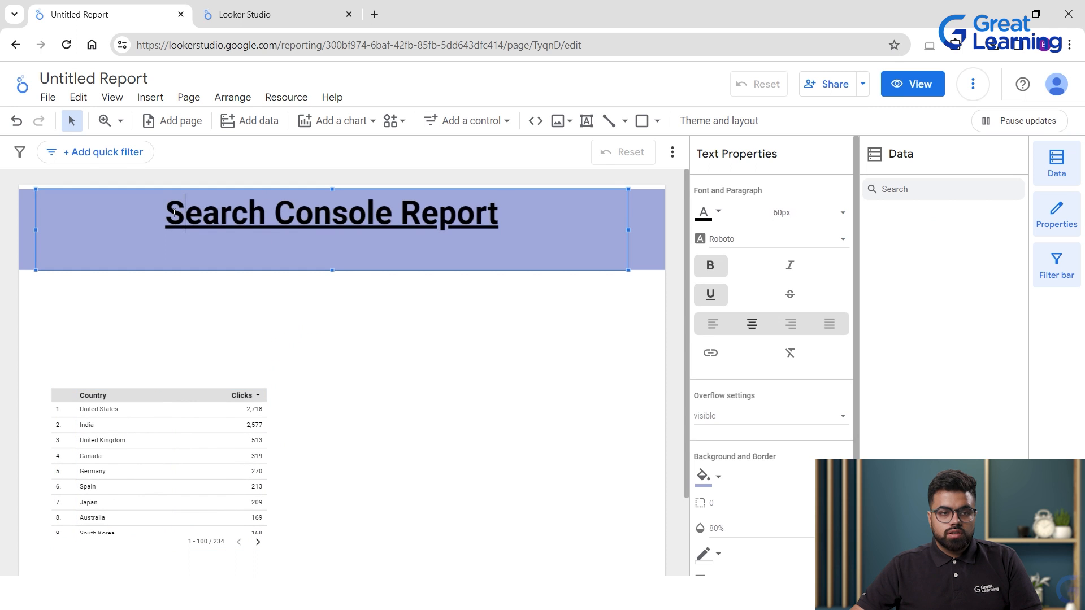
left_click(717, 326)
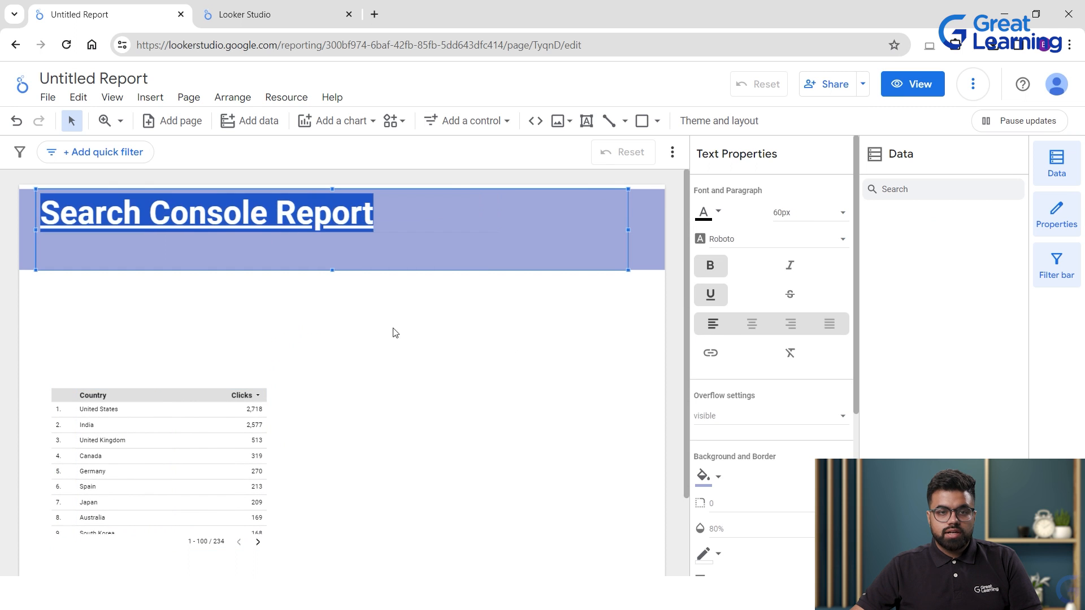
left_click(496, 322)
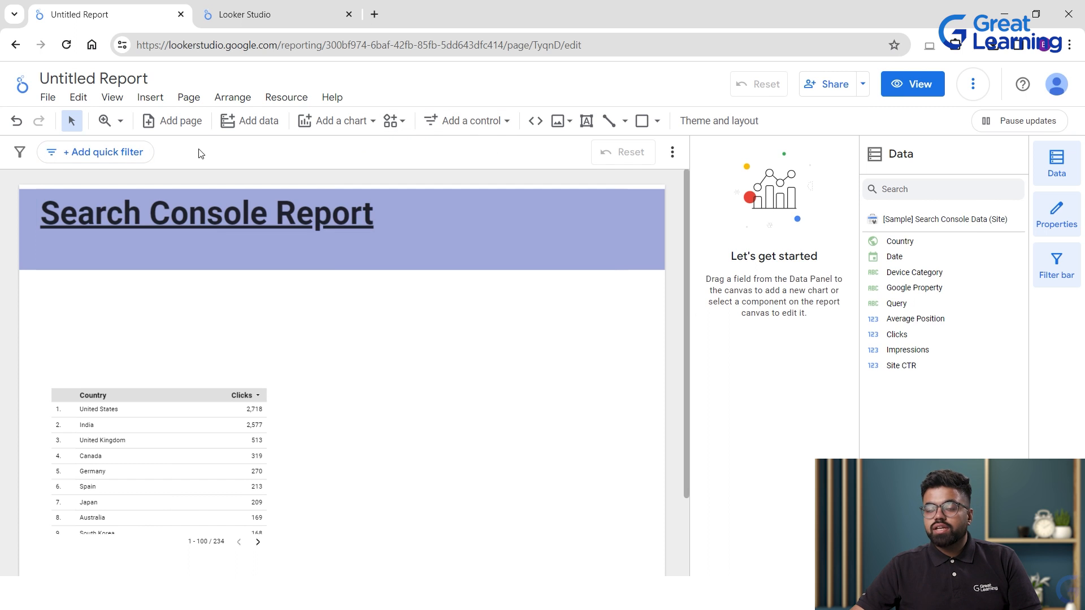
Add a date range control in the title banner and preview its calendar.
left_click(452, 125)
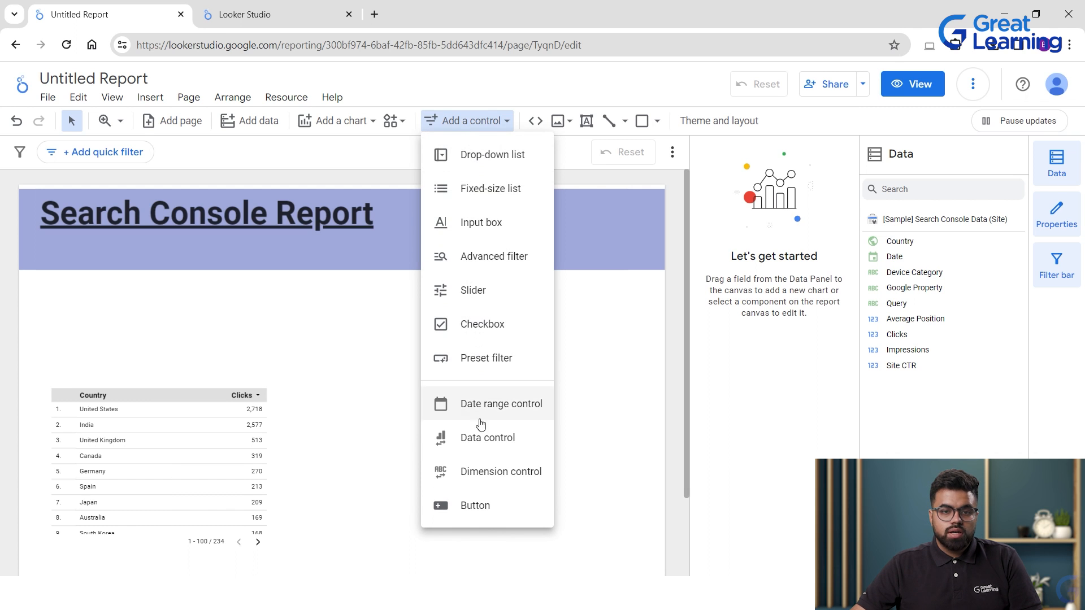
left_click(491, 403)
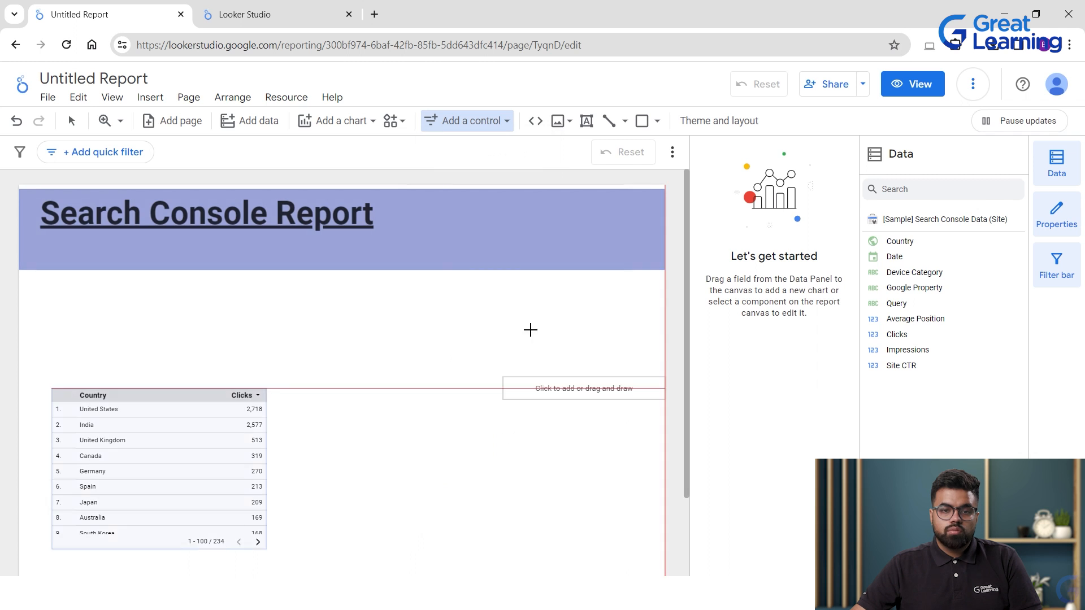
key("Escape")
left_click(466, 212)
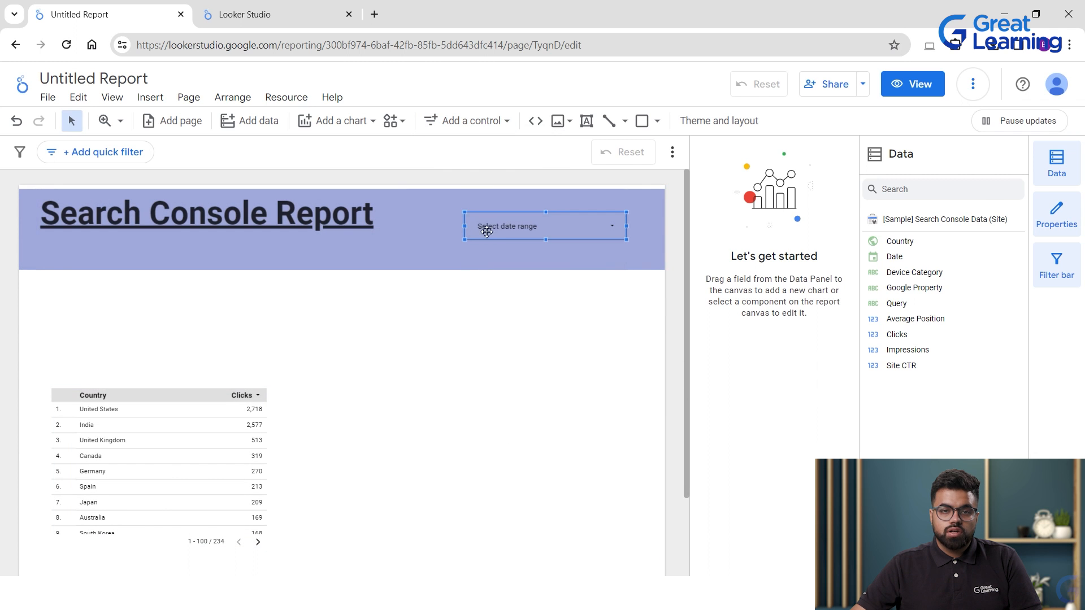
left_click(484, 230)
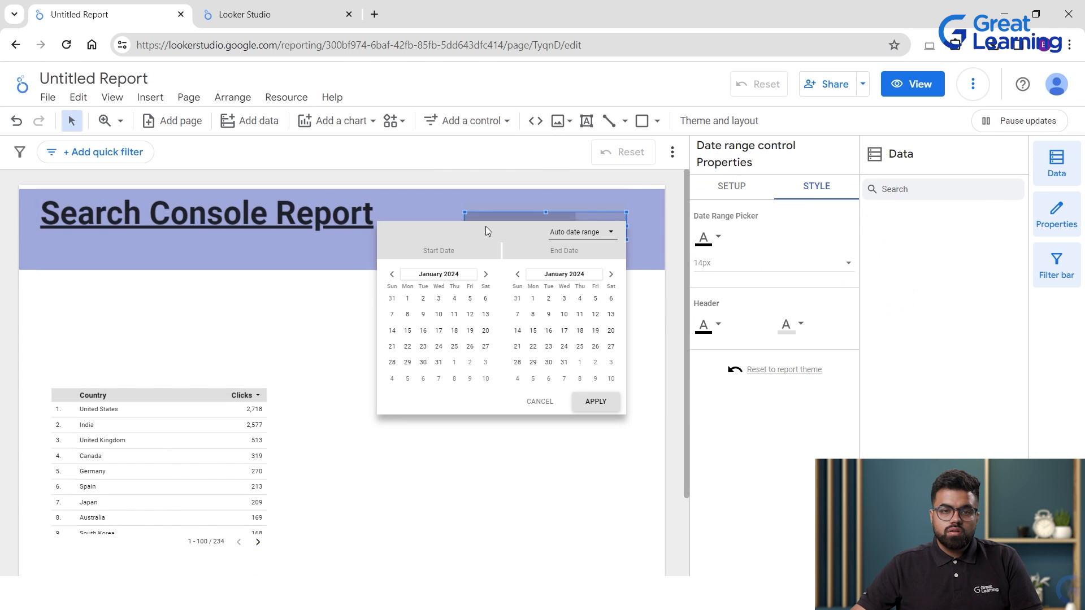
left_click(377, 460)
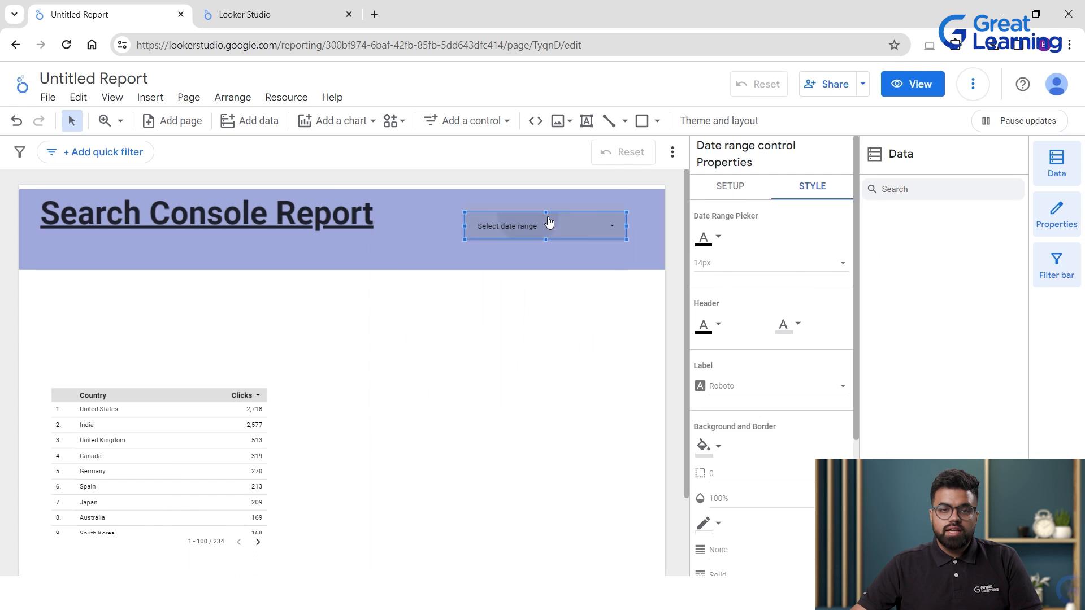
left_click(552, 226)
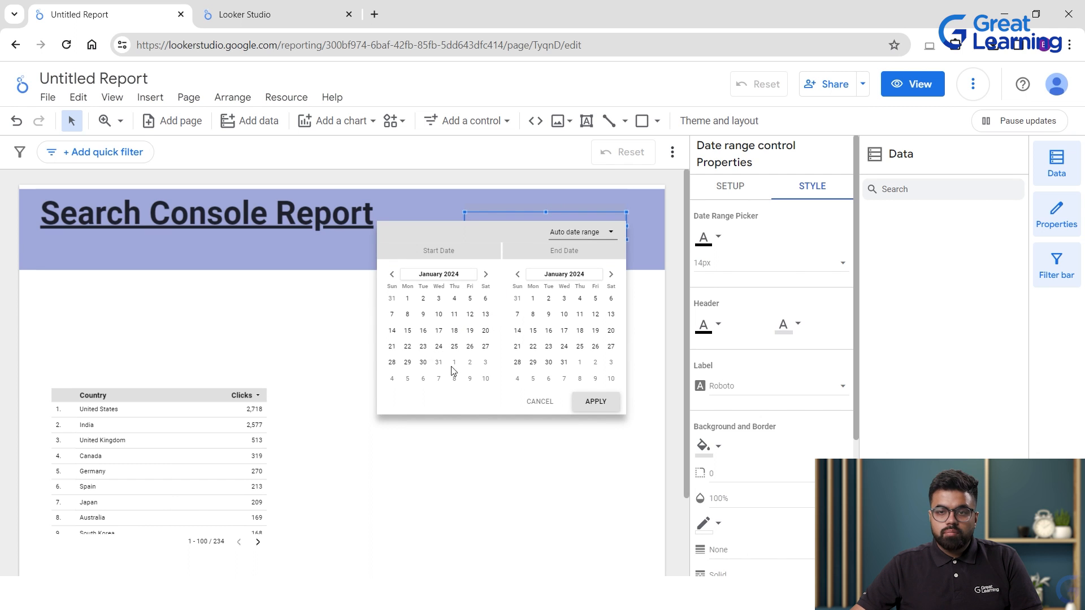
left_click(492, 476)
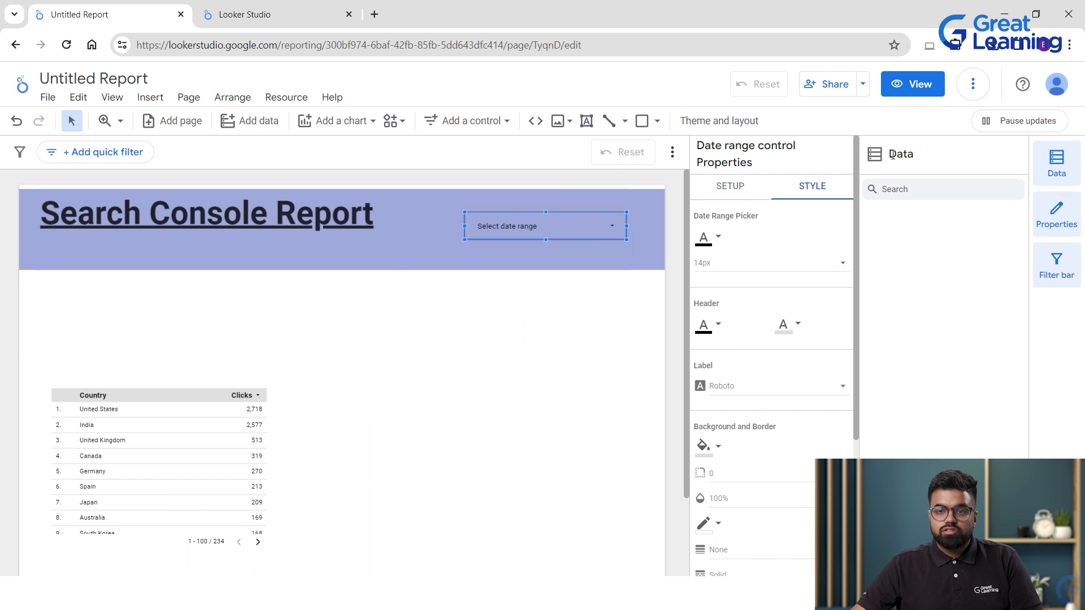
Nudge the date range control slightly right and down within the header banner.
left_click(66, 491)
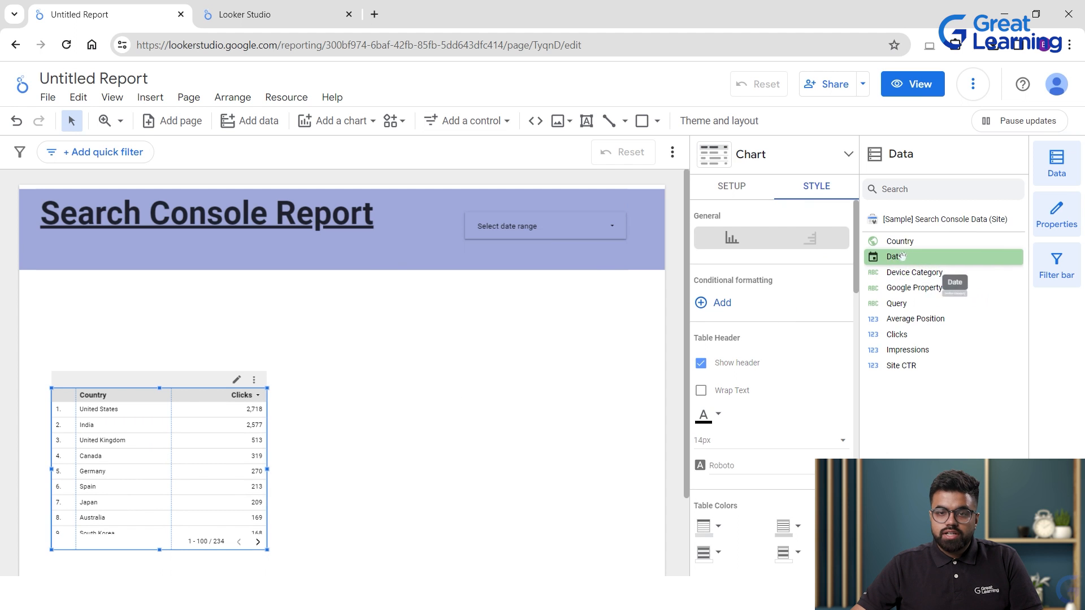
left_click(537, 229)
left_click(537, 228)
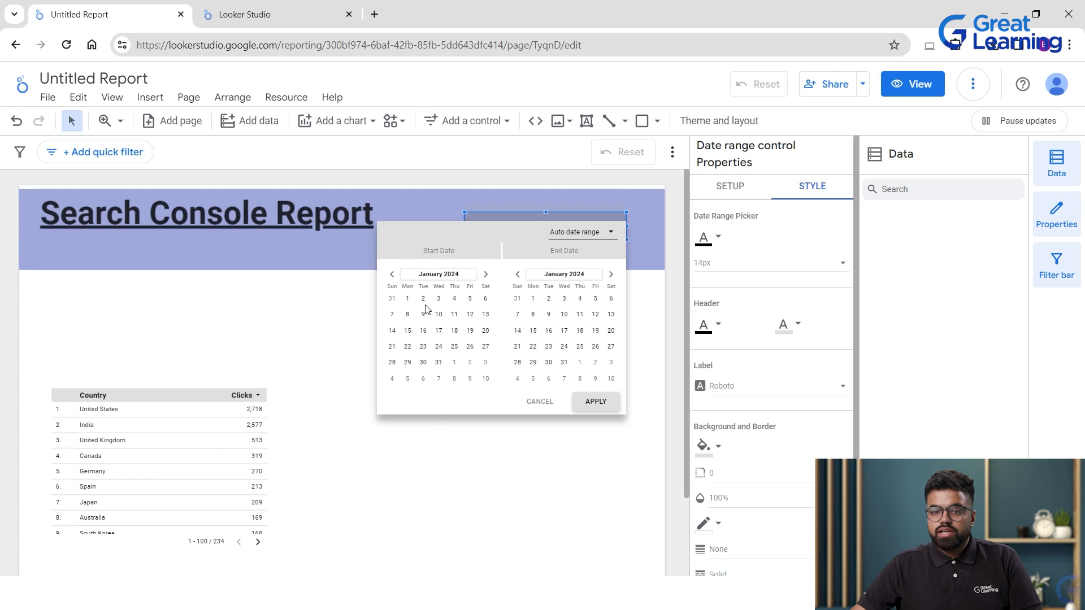
left_click(437, 438)
mouse_move(495, 223)
left_mouse_down()
mouse_move(484, 243)
mouse_move(506, 232)
left_mouse_up()
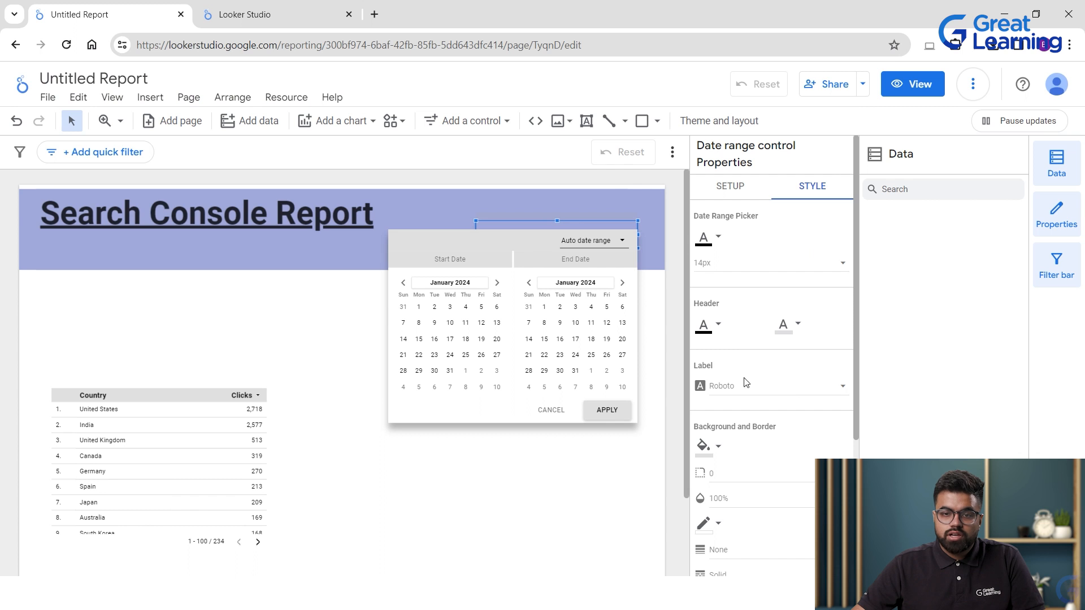
Give the date range control an indigo background and white text.
left_click(712, 448)
left_click(765, 344)
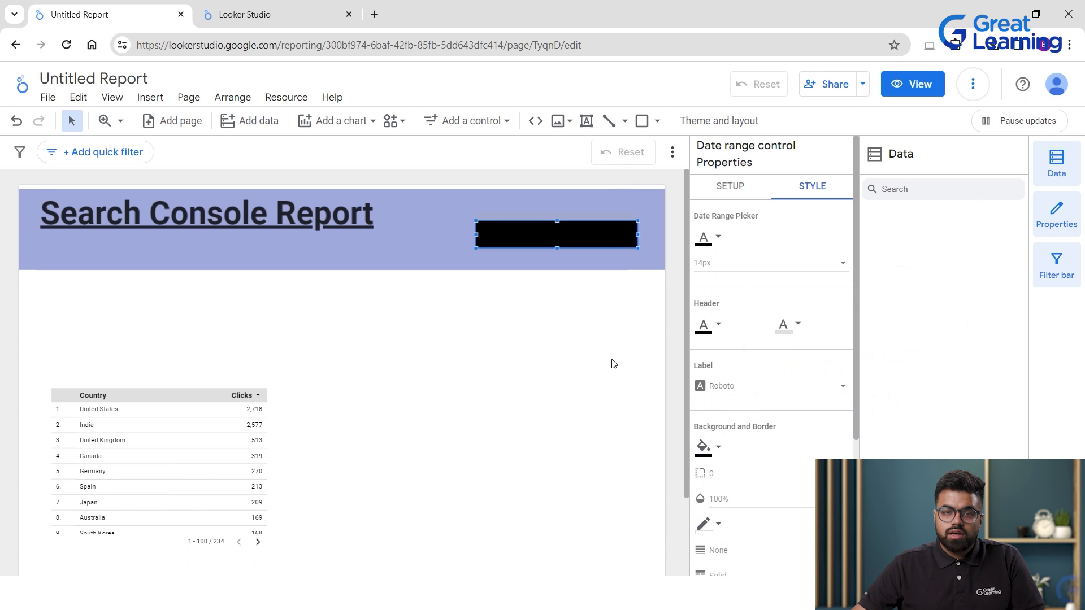
left_click(707, 448)
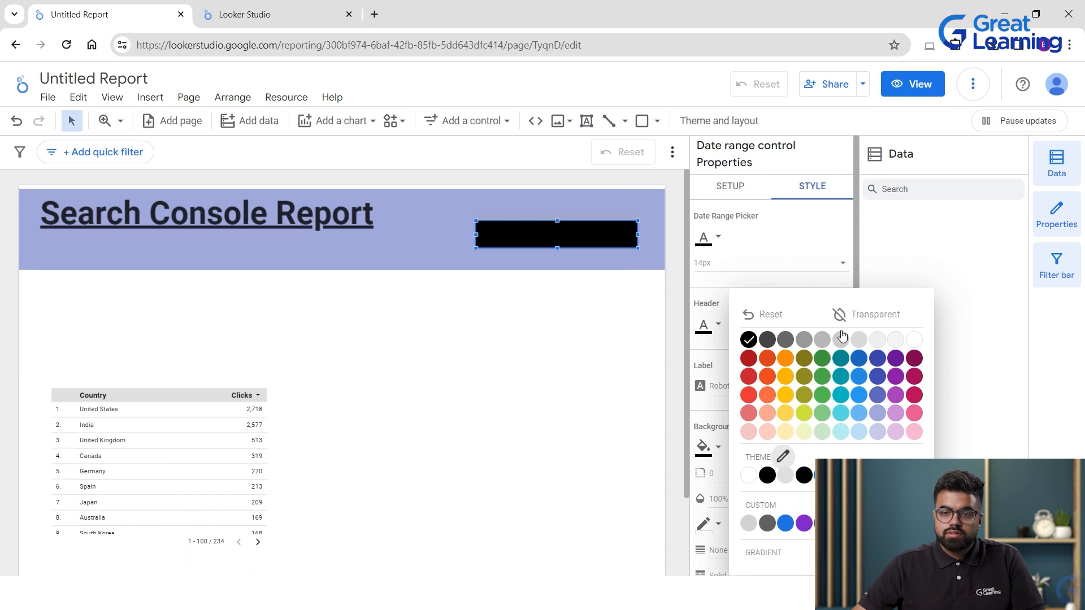
left_click(876, 377)
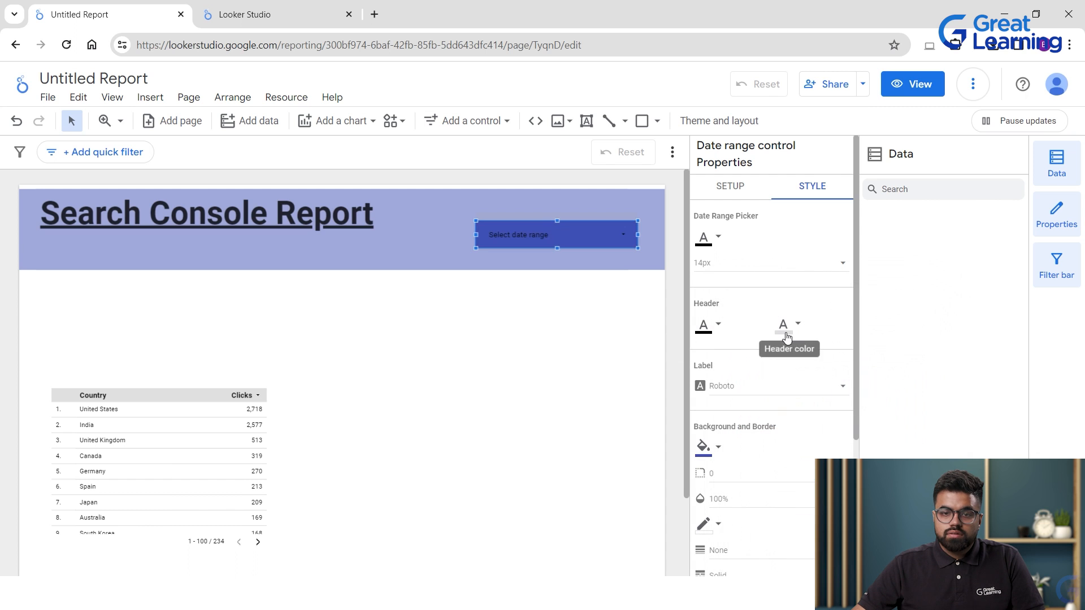
left_click(709, 237)
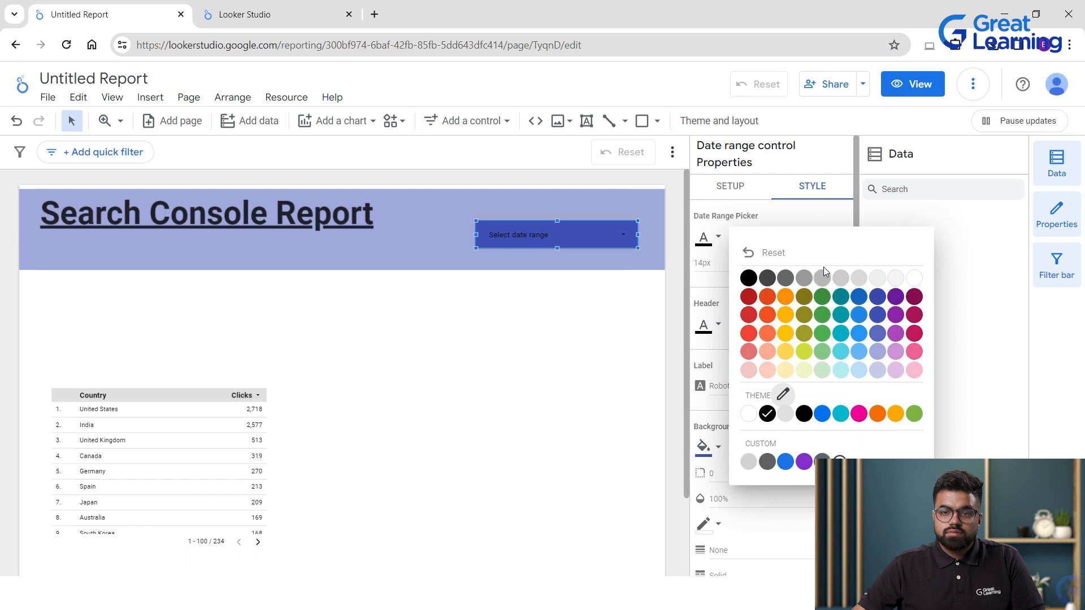
left_click(915, 278)
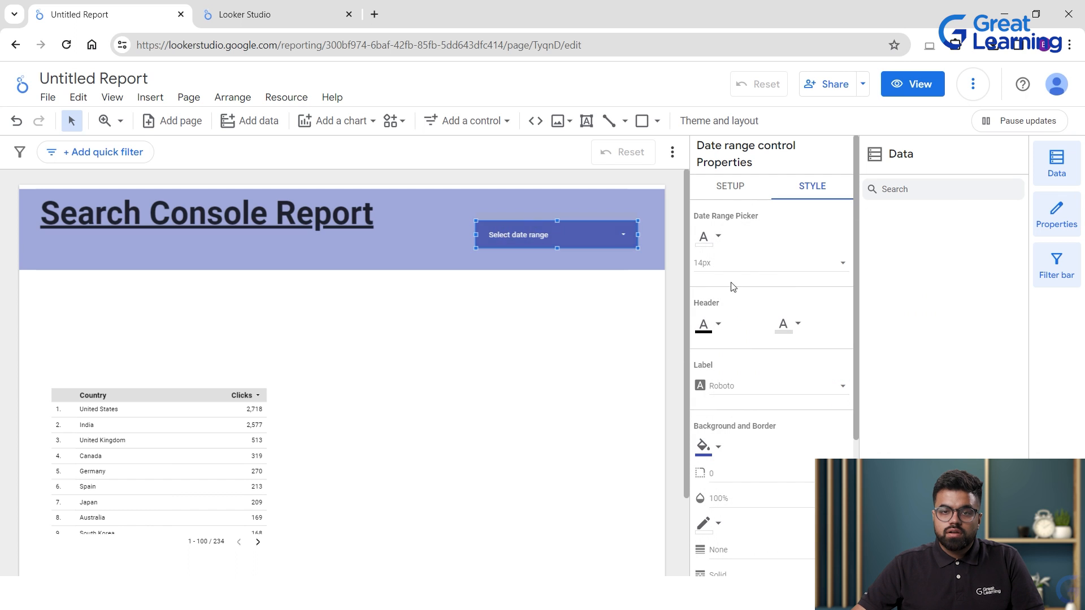
Set the date range control's left padding to 32px.
scroll(772, 315, "down", 1)
scroll(772, 315, "down", 3)
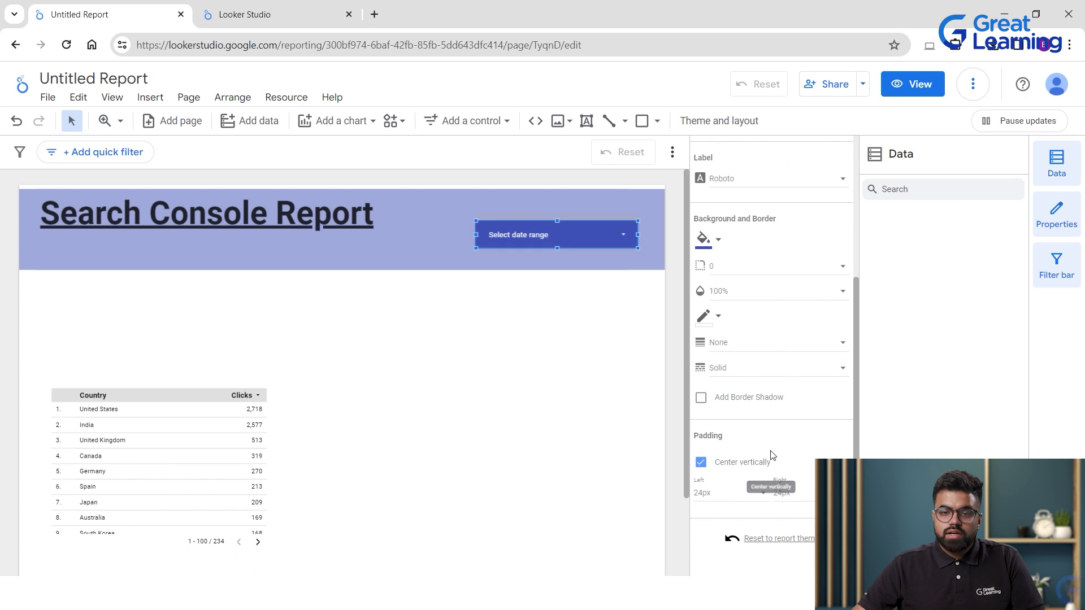
left_click(730, 493)
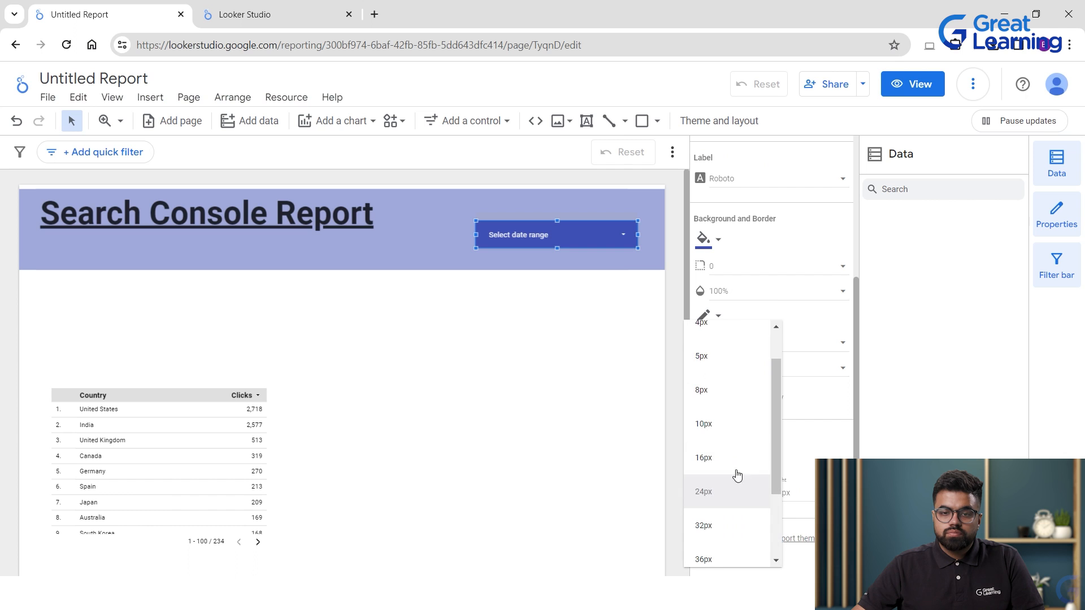
left_click(707, 524)
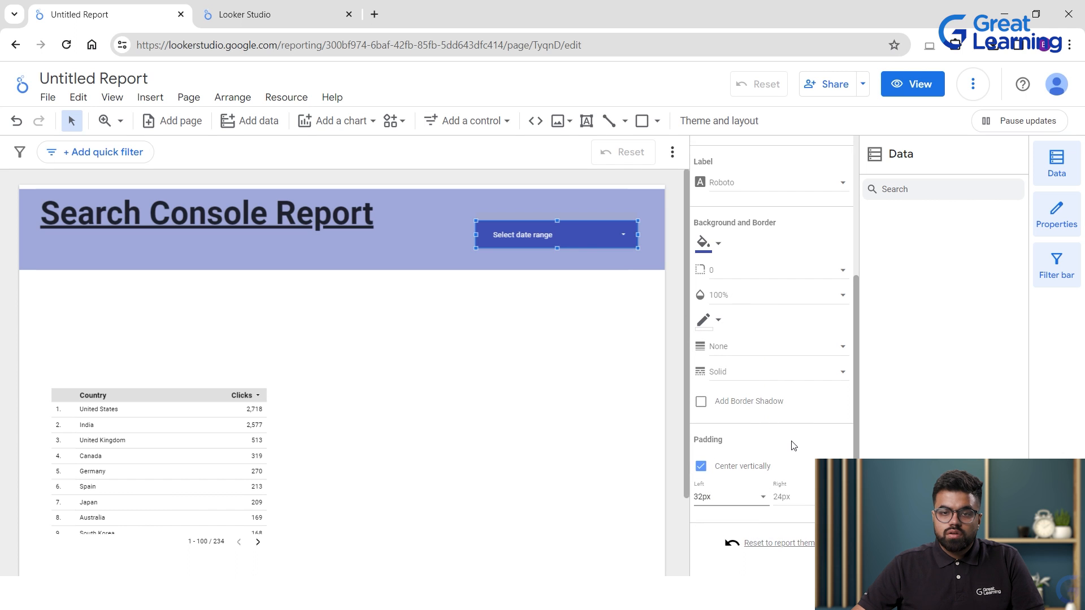
scroll(779, 395, "up", 5)
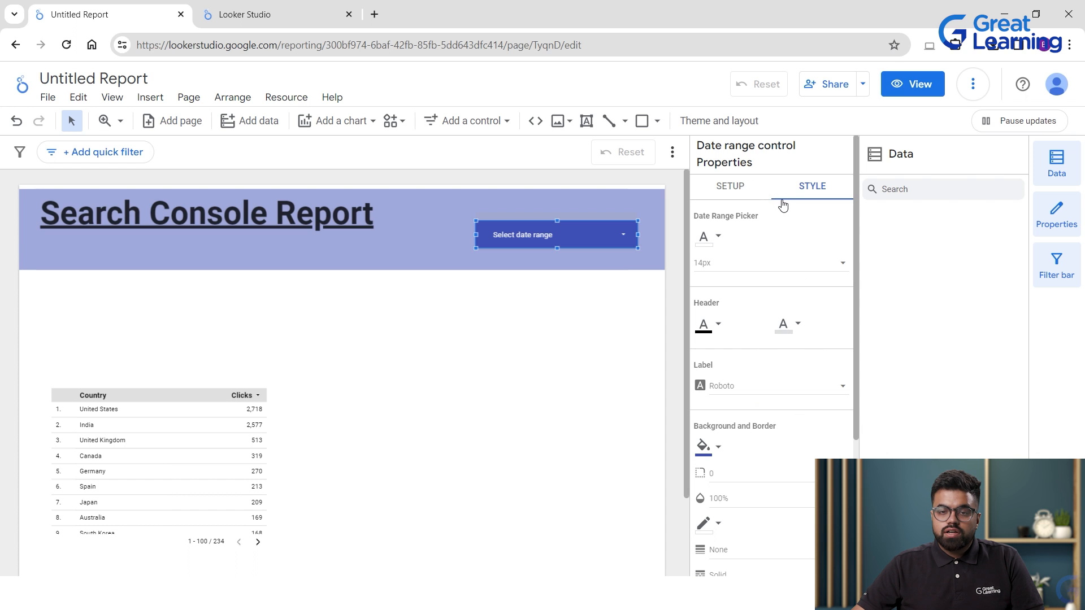
Set the Date Range Picker font size to 24px after trying 30px.
left_click(735, 188)
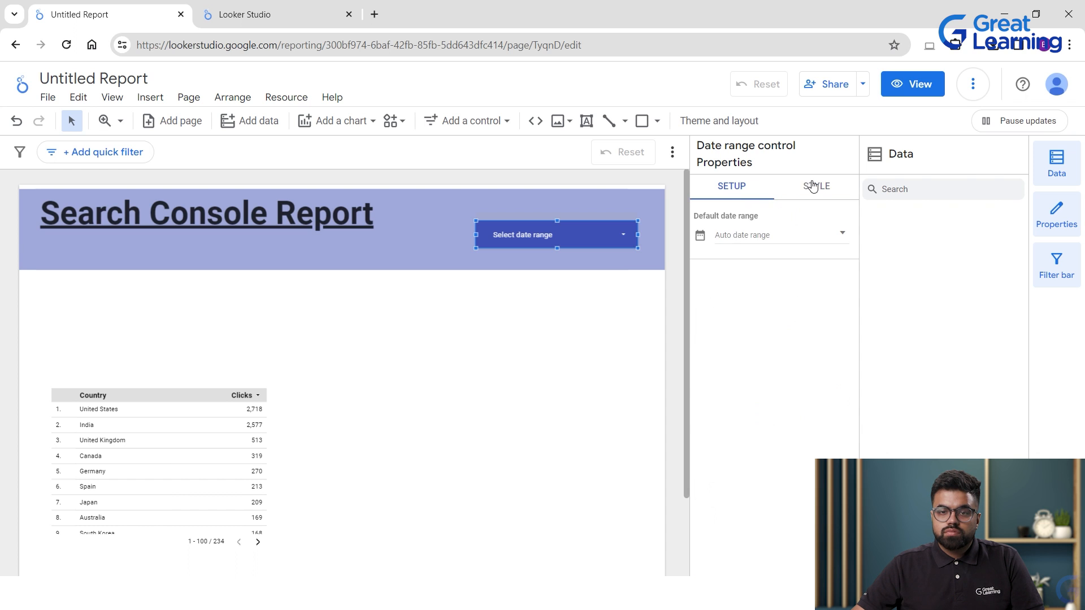
left_click(812, 186)
left_click(771, 266)
scroll(791, 276, "down", 3)
scroll(736, 270, "up", 2)
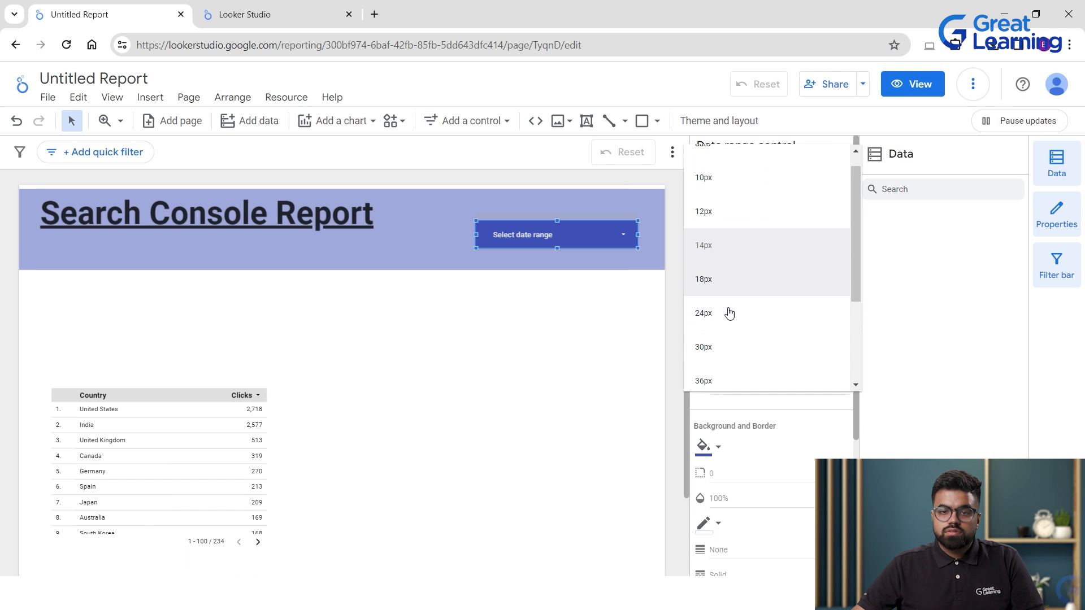
left_click(728, 362)
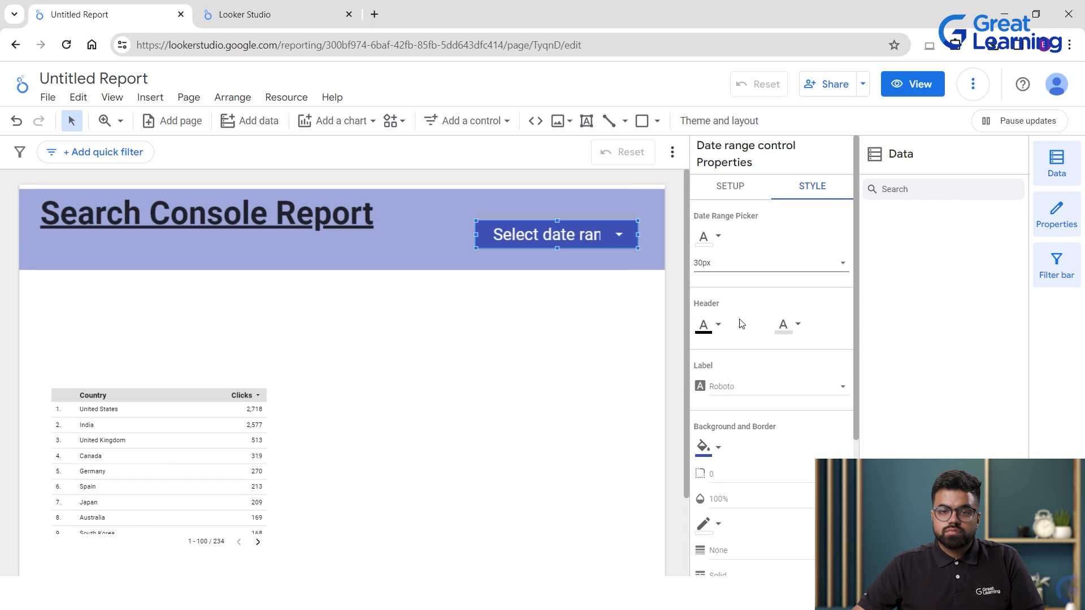
left_click(758, 266)
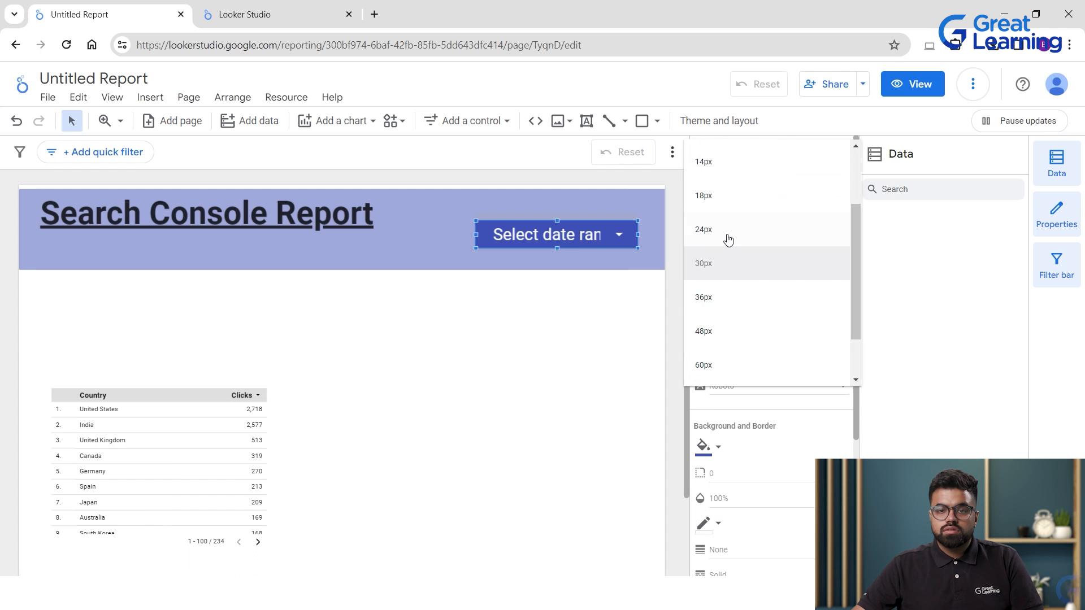
left_click(730, 231)
left_click(584, 320)
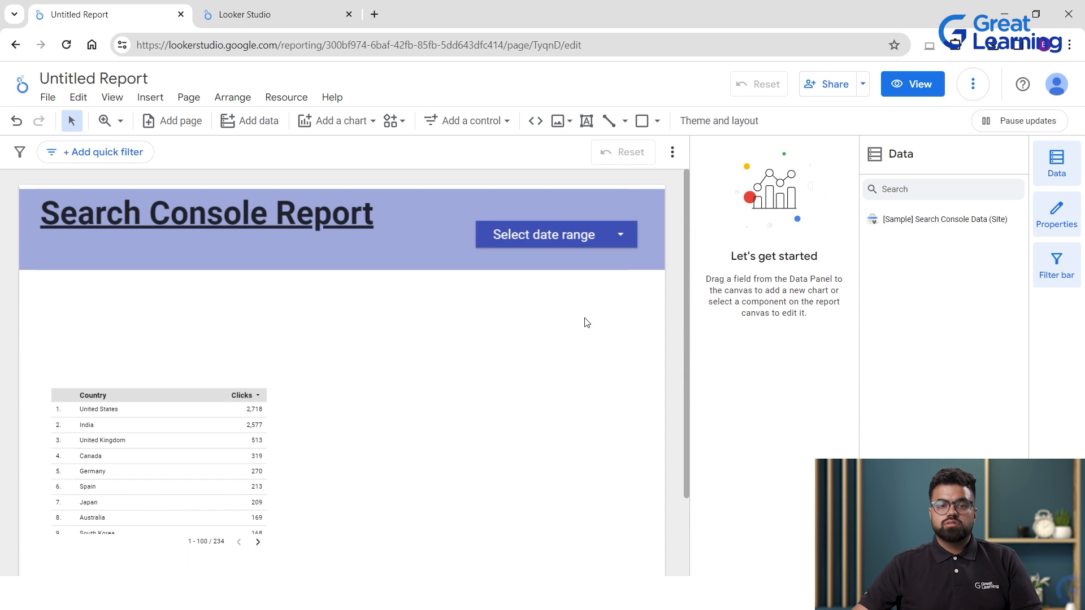
left_click(346, 227)
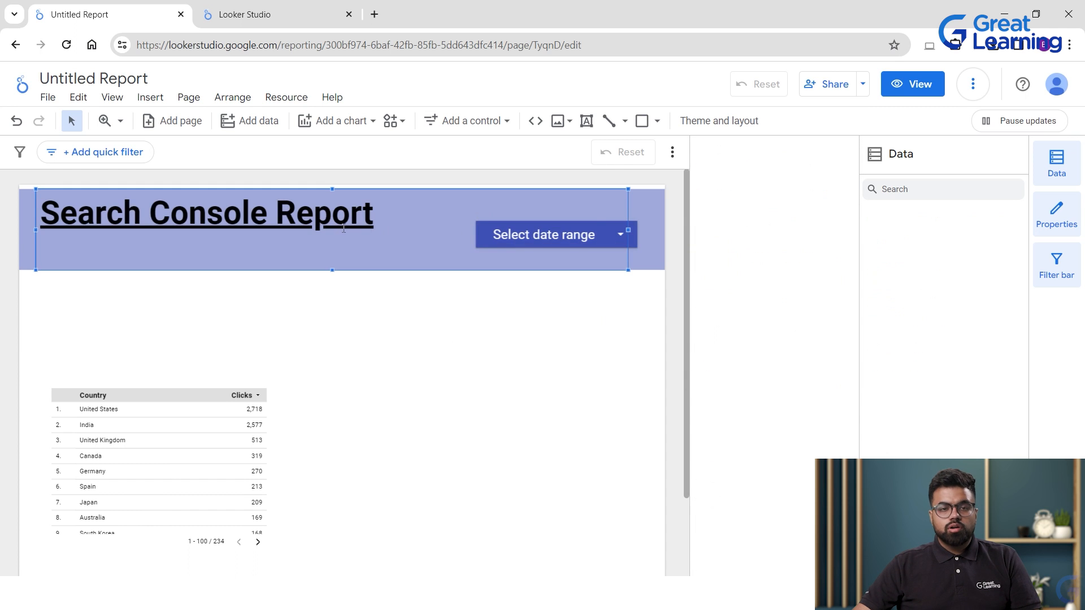
Shorten the title text box and move it down to centre it in the banner.
left_click_drag(331, 268, 329, 260)
left_click(333, 283)
left_click(324, 262)
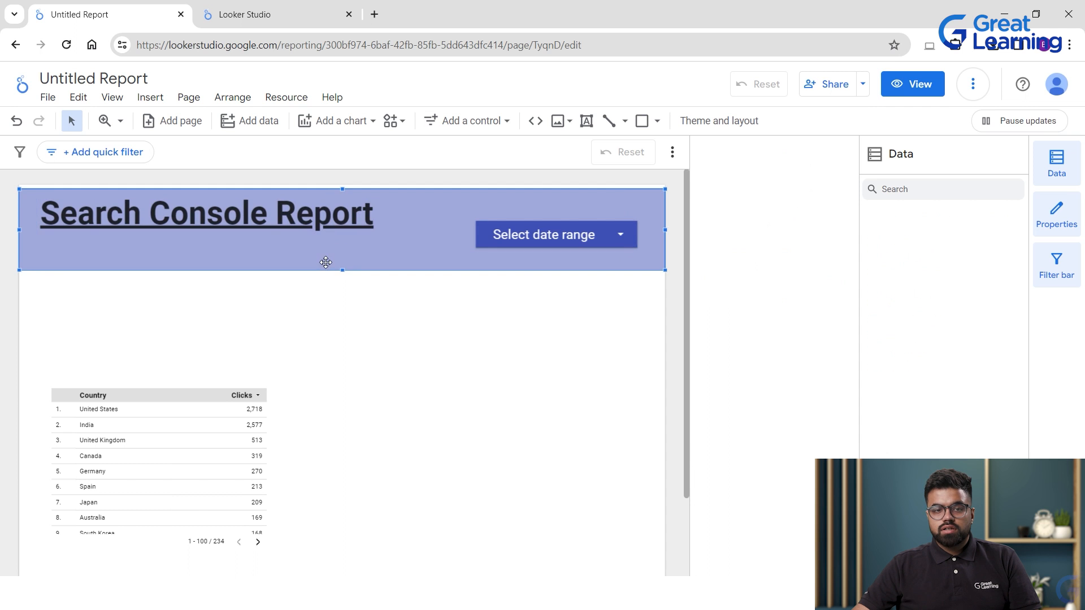
left_click(316, 249)
mouse_move(316, 251)
left_mouse_down()
mouse_move(314, 267)
mouse_move(318, 243)
left_mouse_up()
left_click(263, 219)
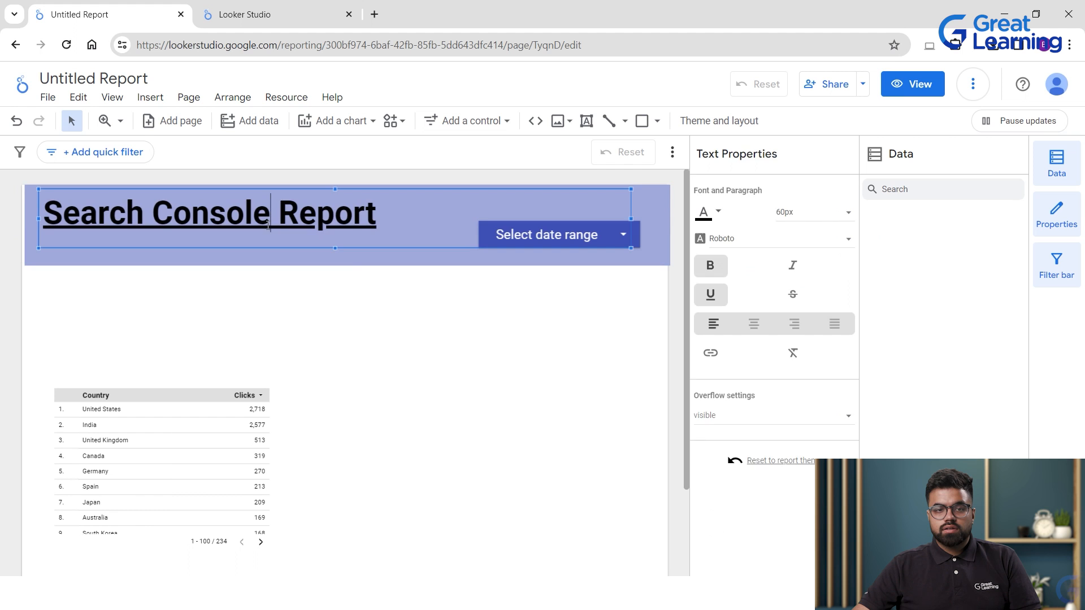
left_click(262, 250)
left_click(255, 236)
left_click_drag(255, 246, 251, 263)
Place the date range control inside the header band, level with the title.
left_click(487, 237)
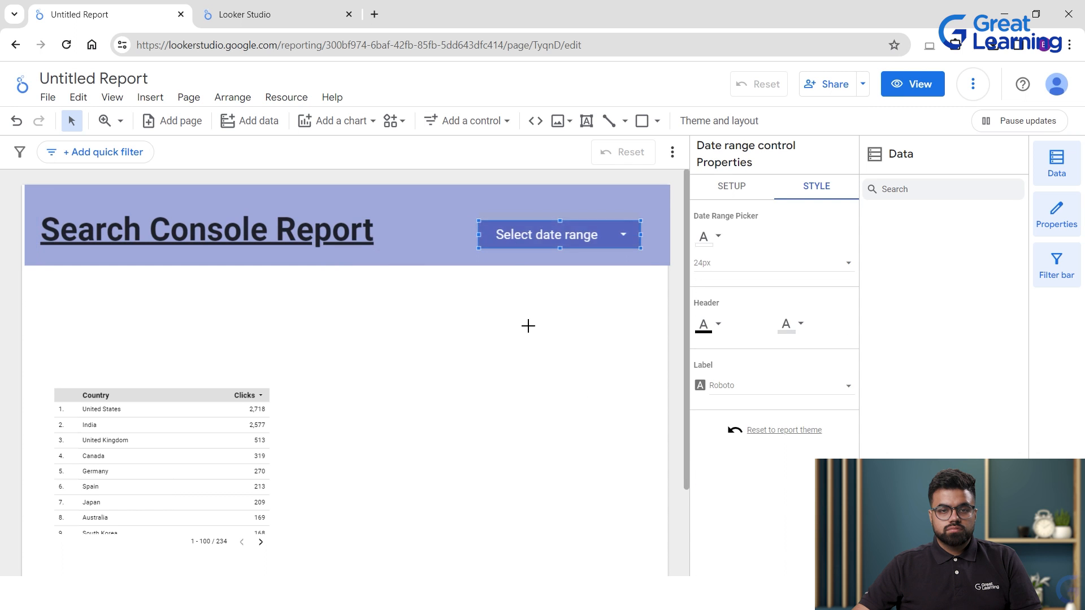
left_click_drag(486, 231, 496, 279)
left_click(496, 279)
left_click(327, 311)
left_click_drag(496, 286, 473, 237)
left_click(470, 323)
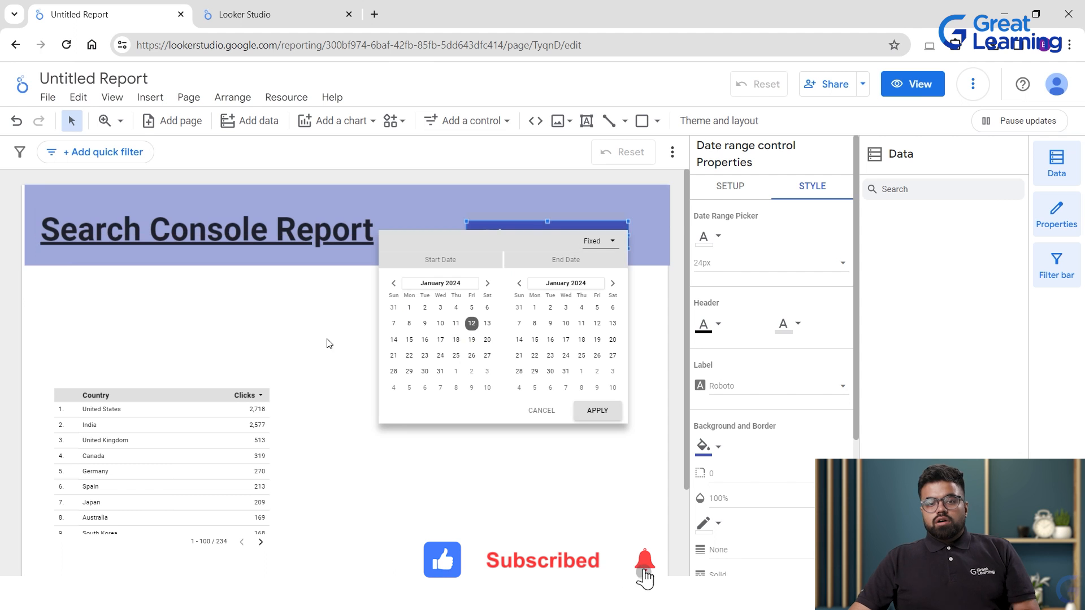
left_click(308, 324)
Move the Country/Clicks table lower on the page.
left_click(197, 418)
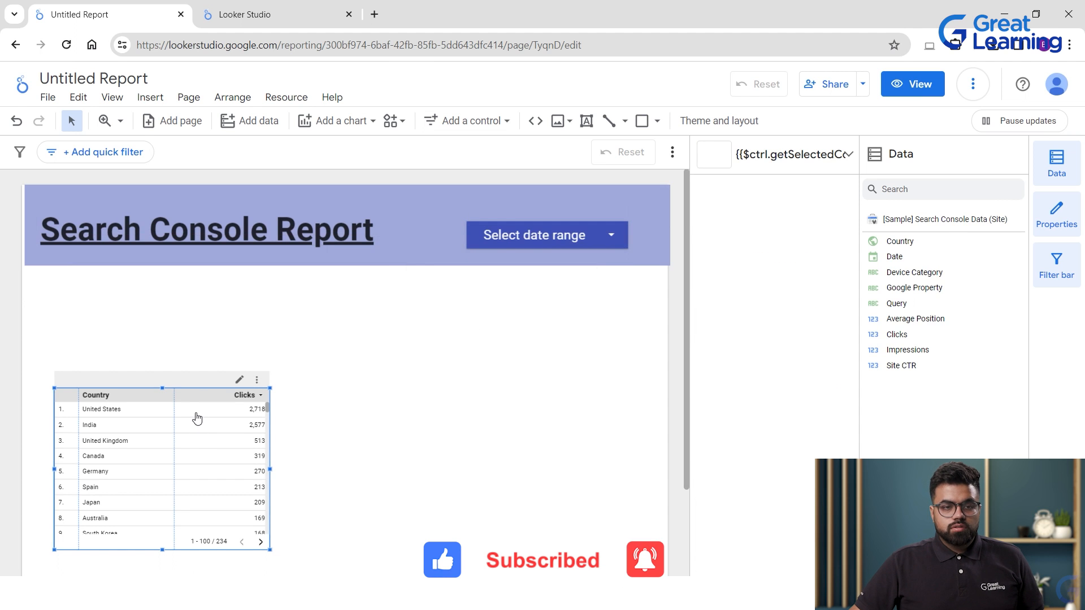
left_click_drag(209, 374, 219, 402)
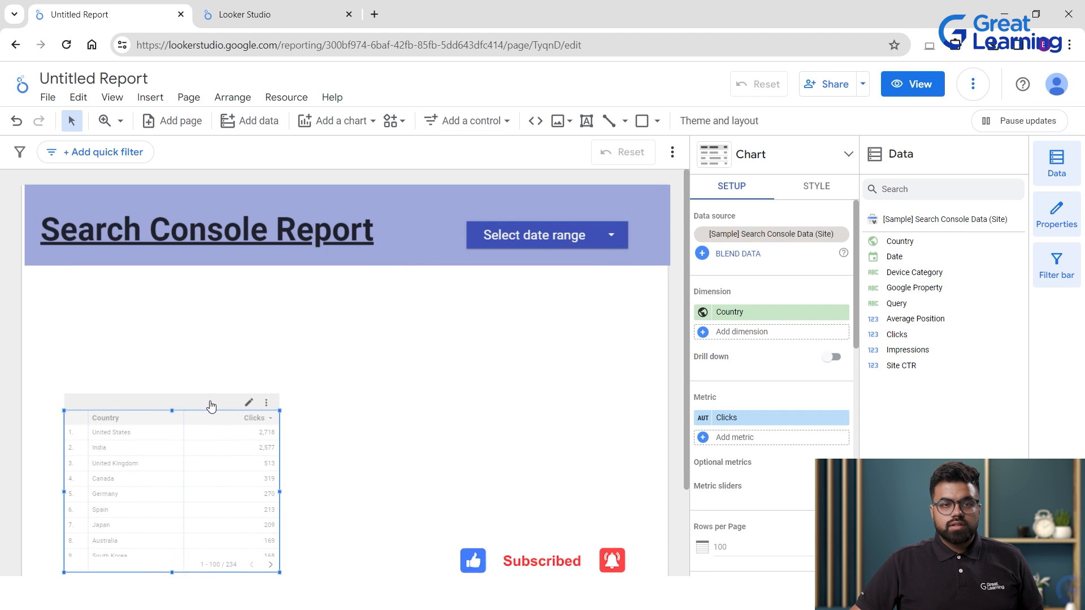
left_click(375, 375)
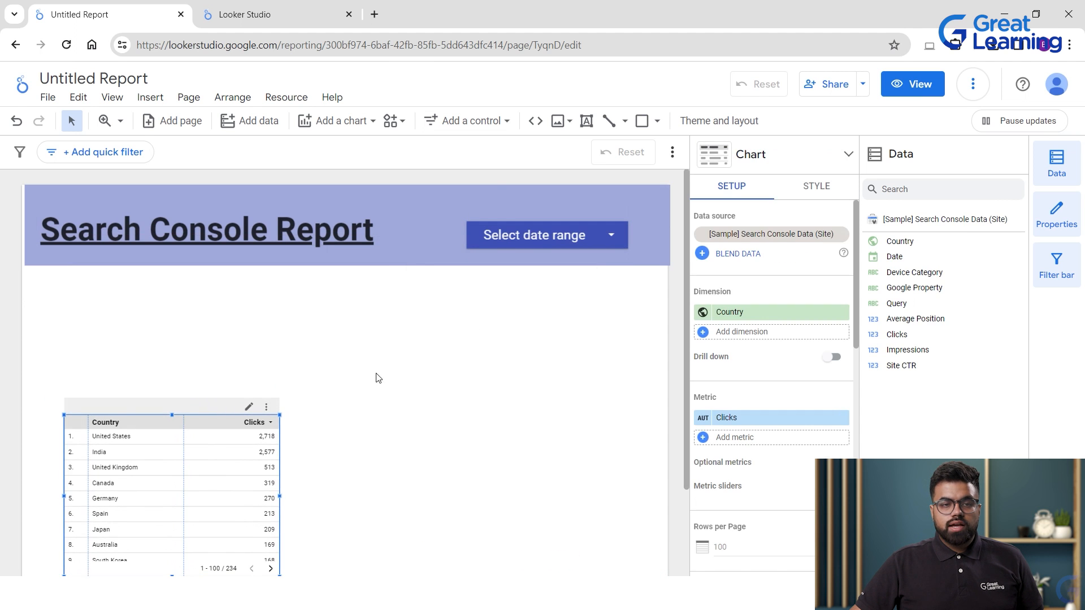
Add a button control below the title banner and try editing its New Button label.
left_click(479, 121)
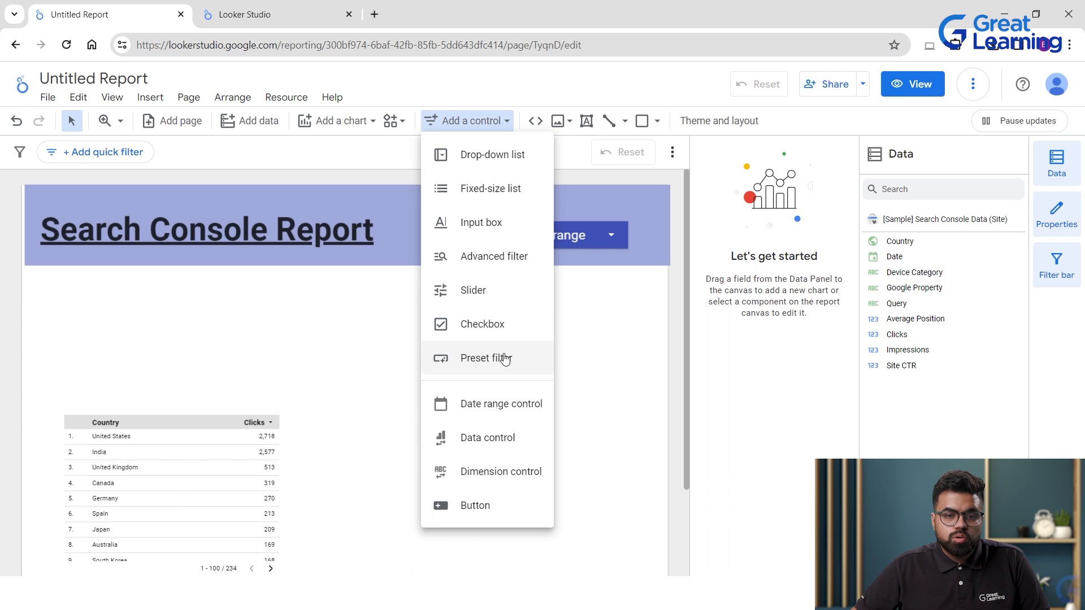
left_click(466, 508)
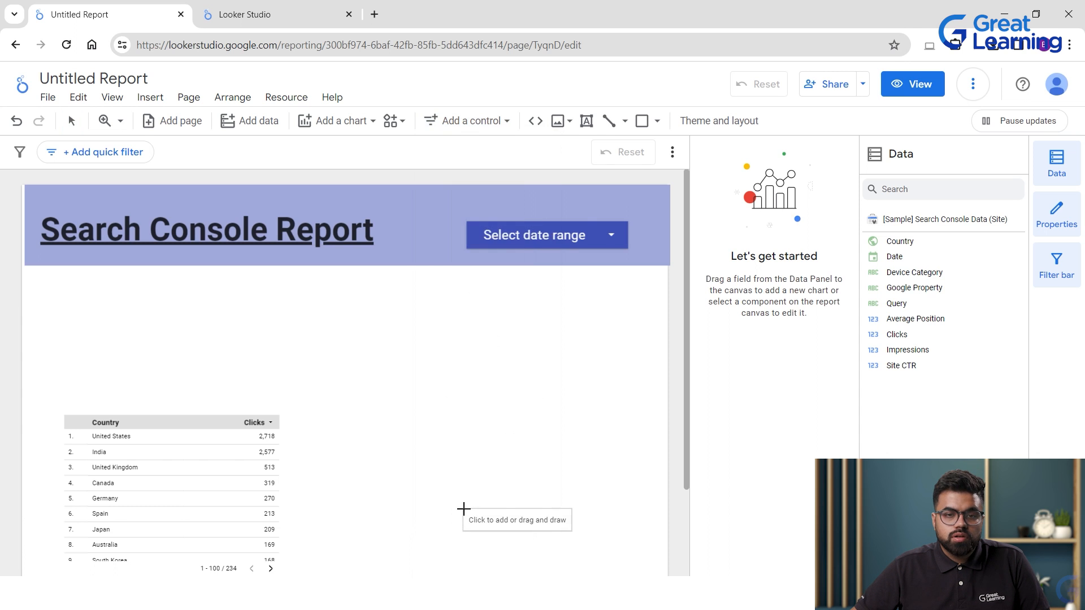
left_click(71, 295)
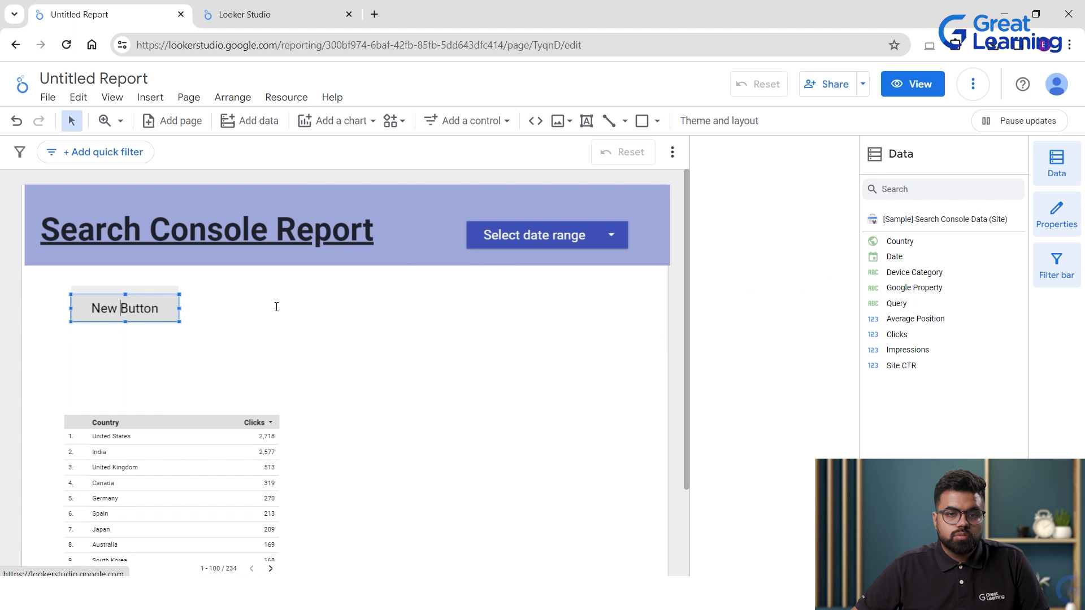
left_click(132, 323)
left_click(129, 292)
left_click(132, 290)
left_click(164, 307)
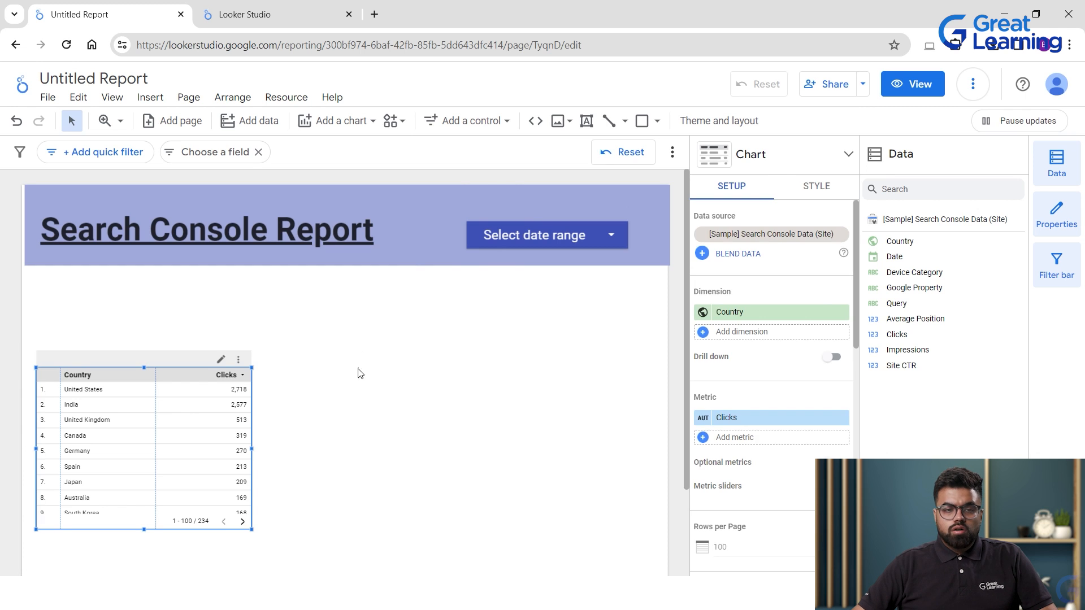
Move the country table further down and to the right.
left_click(358, 373)
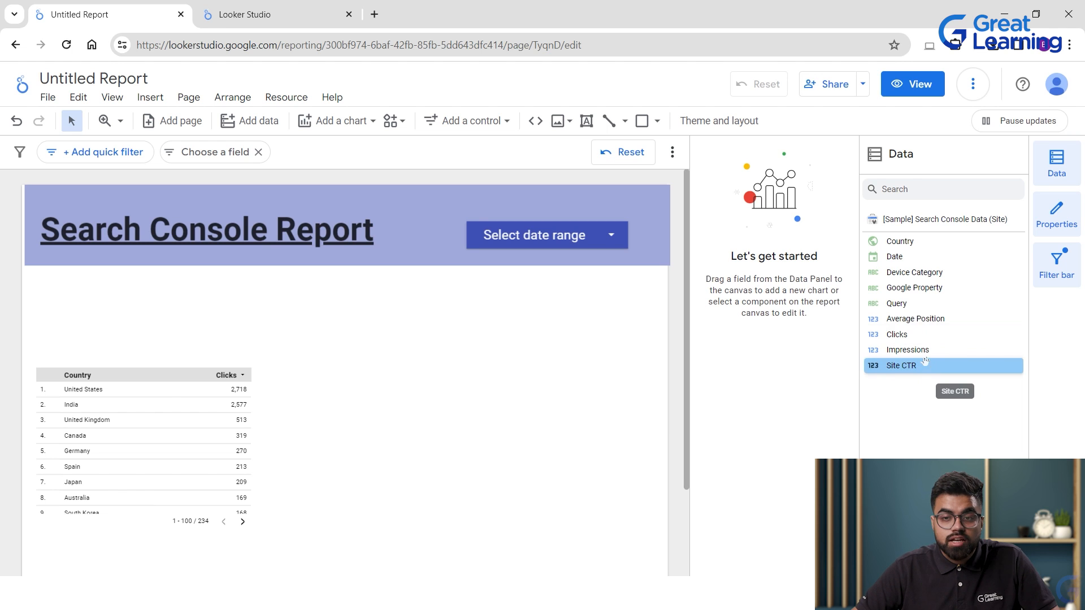
left_click_drag(181, 405, 179, 453)
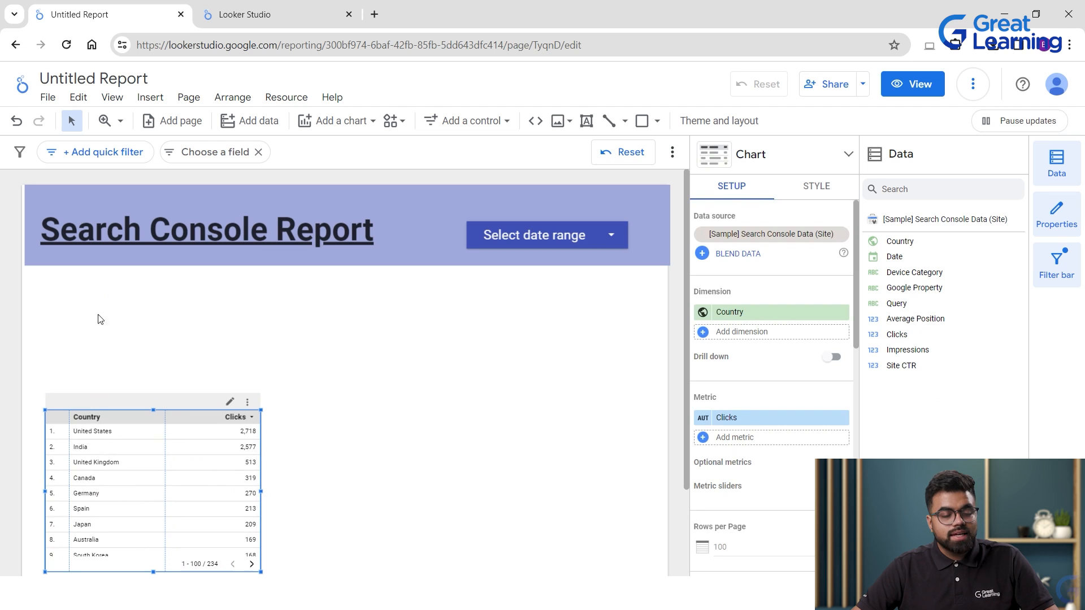
left_click(371, 123)
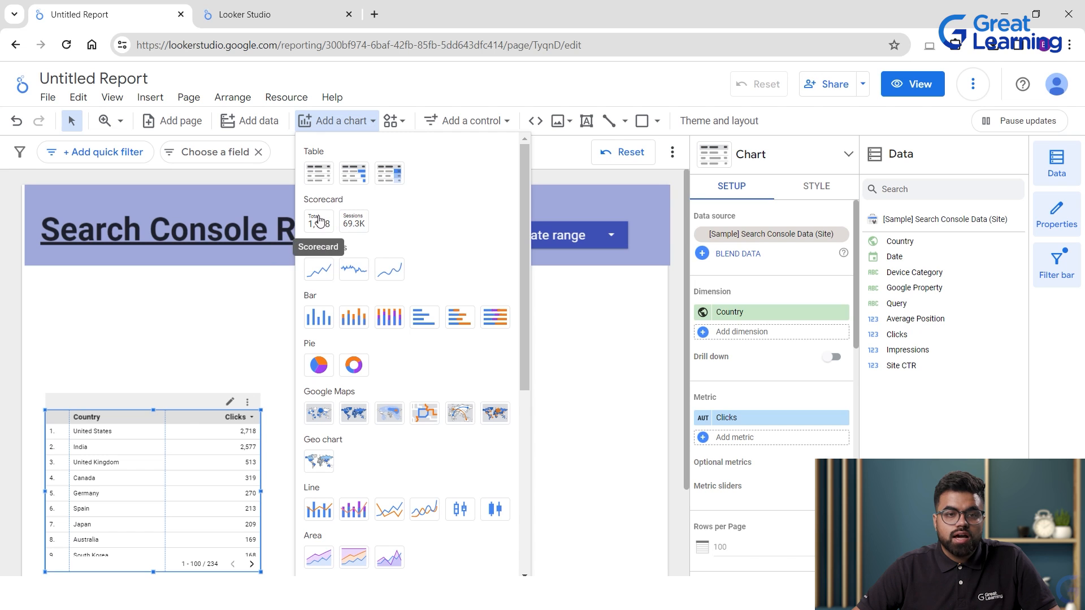
Add a compact-number Clicks scorecard above the country table and make it shorter.
left_click(354, 220)
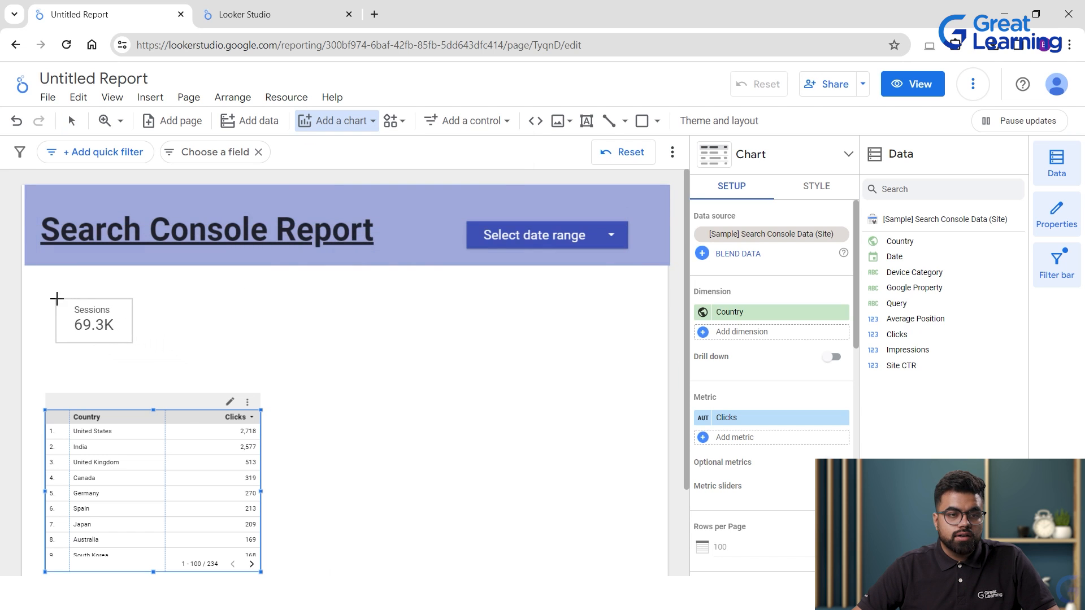
left_click(54, 298)
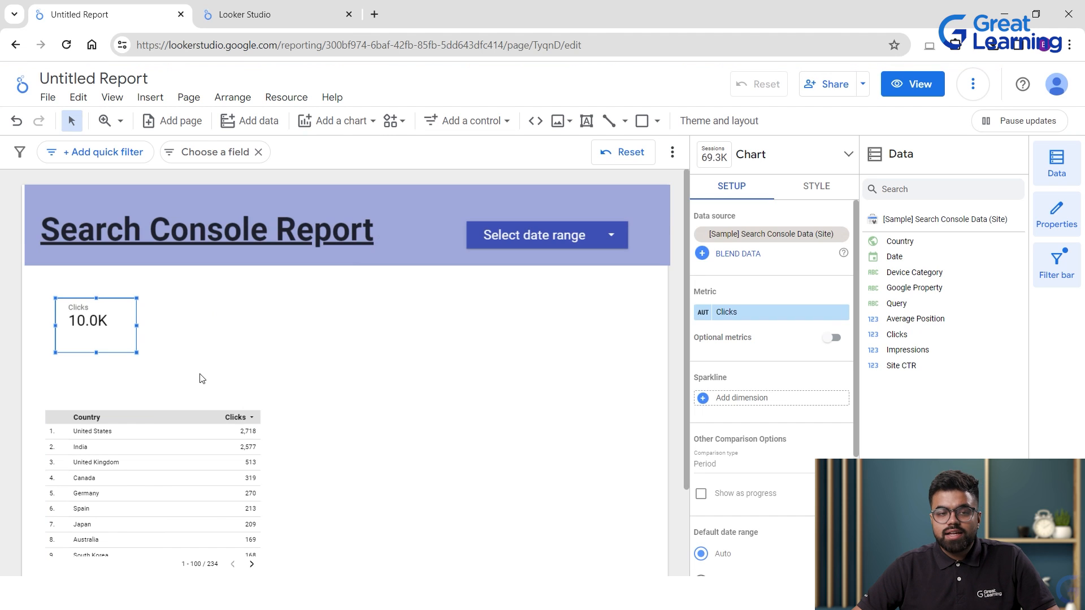
left_click_drag(96, 353, 104, 341)
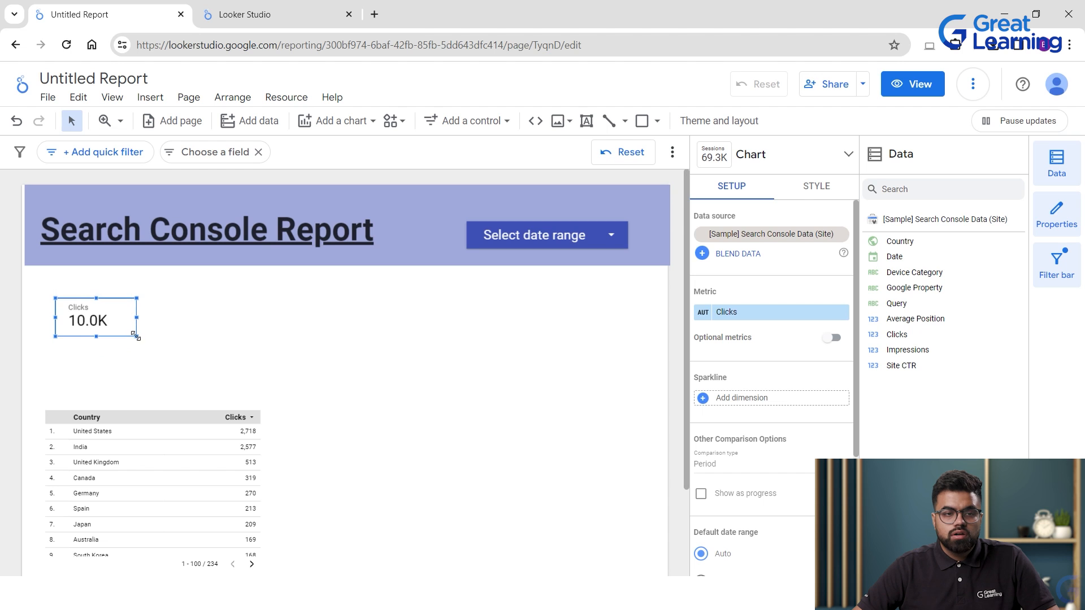
left_click(211, 340)
left_click(102, 320)
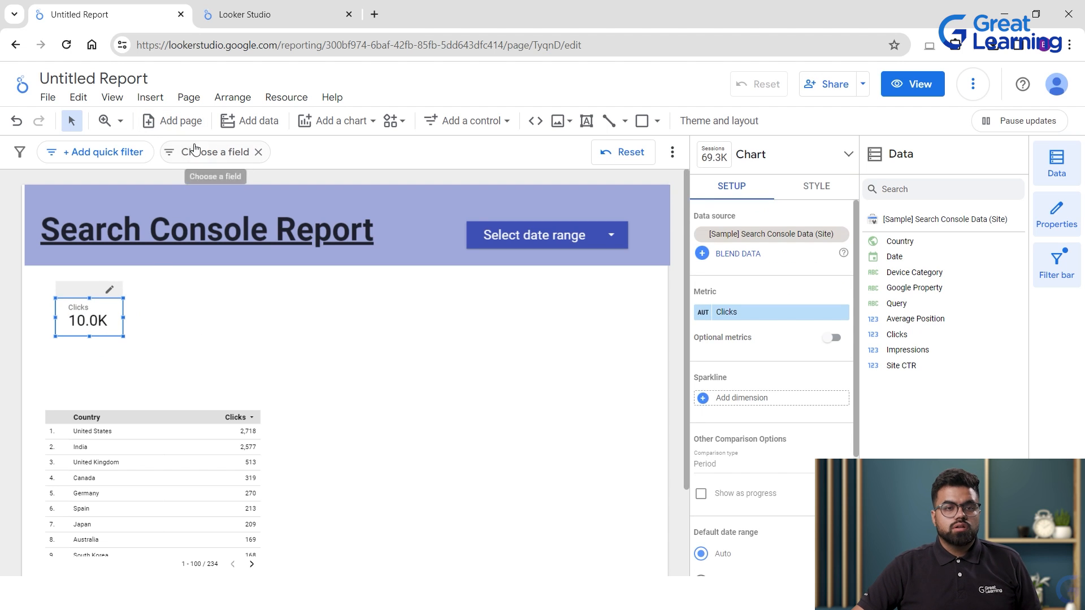
Add three more compact-number scorecards in a row to the right of the Clicks one.
left_click(338, 127)
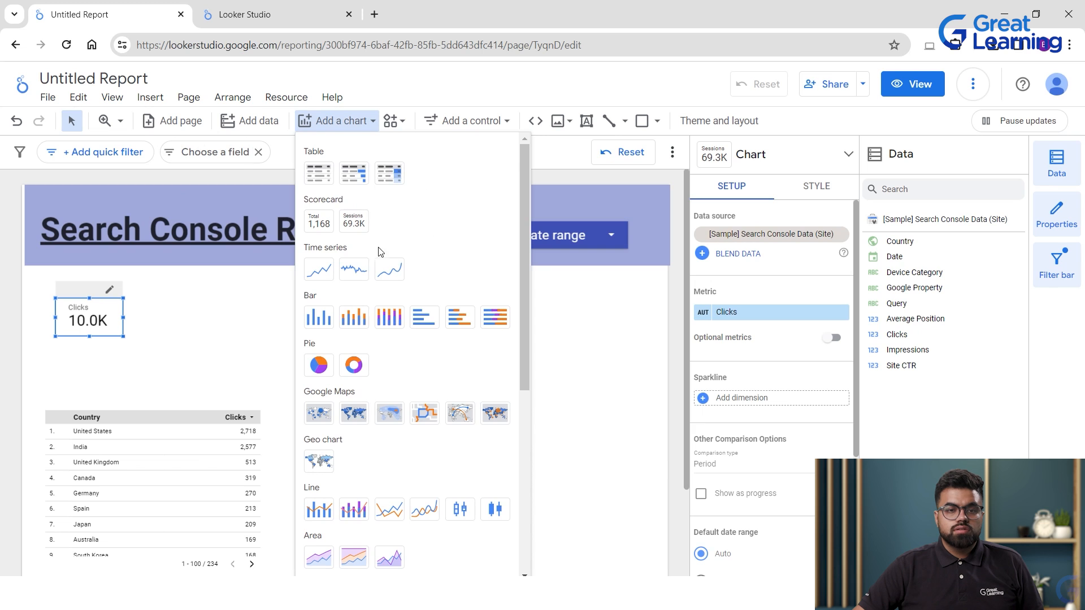
left_click(354, 222)
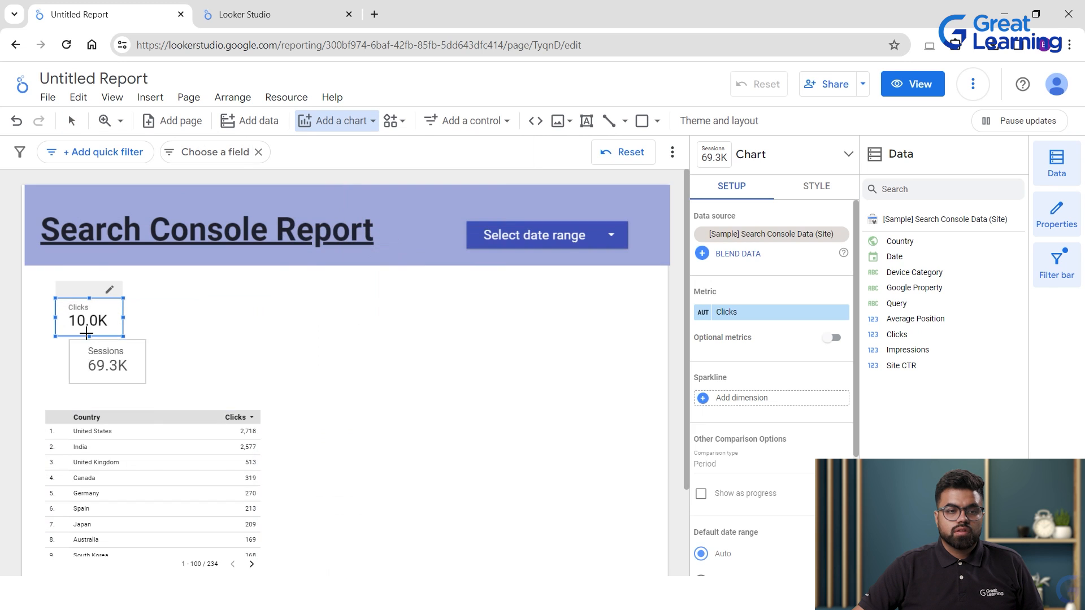
left_click(146, 297)
left_click(351, 127)
left_click(350, 128)
left_click(340, 128)
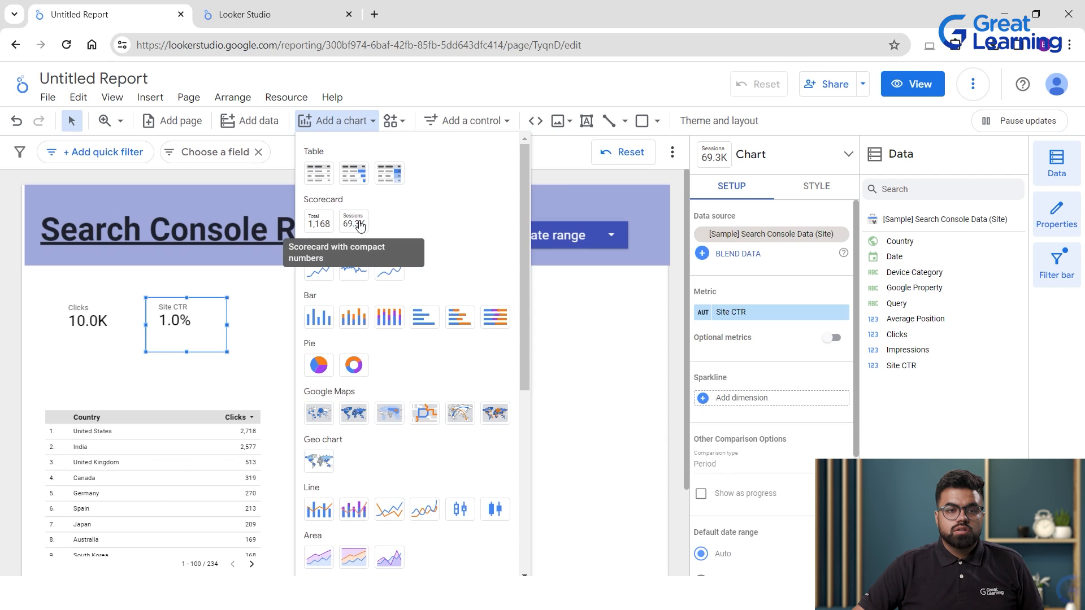
left_click(360, 226)
left_click(279, 298)
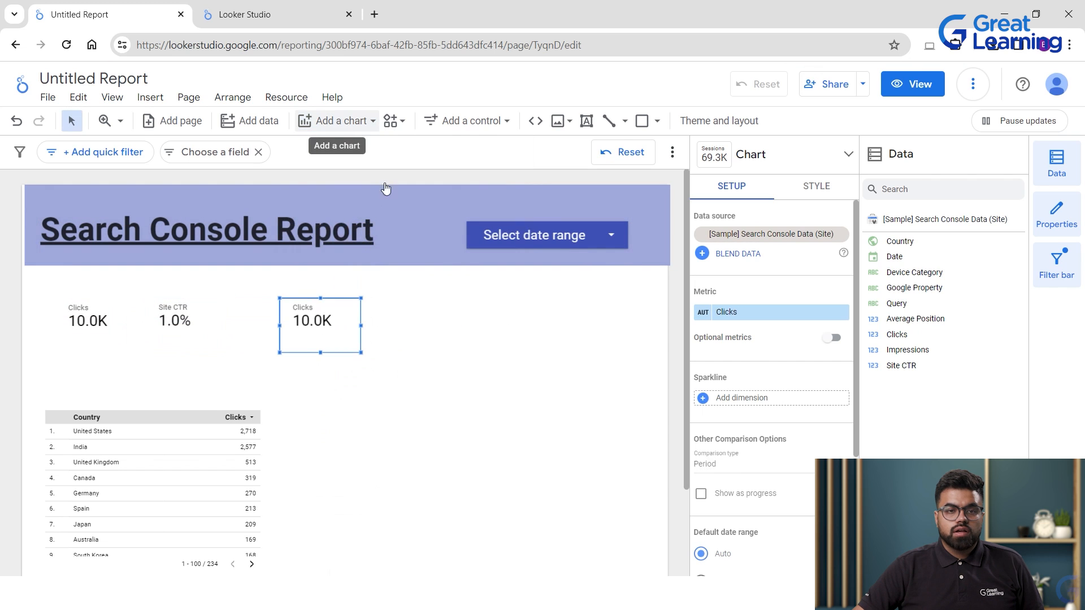
left_click(352, 129)
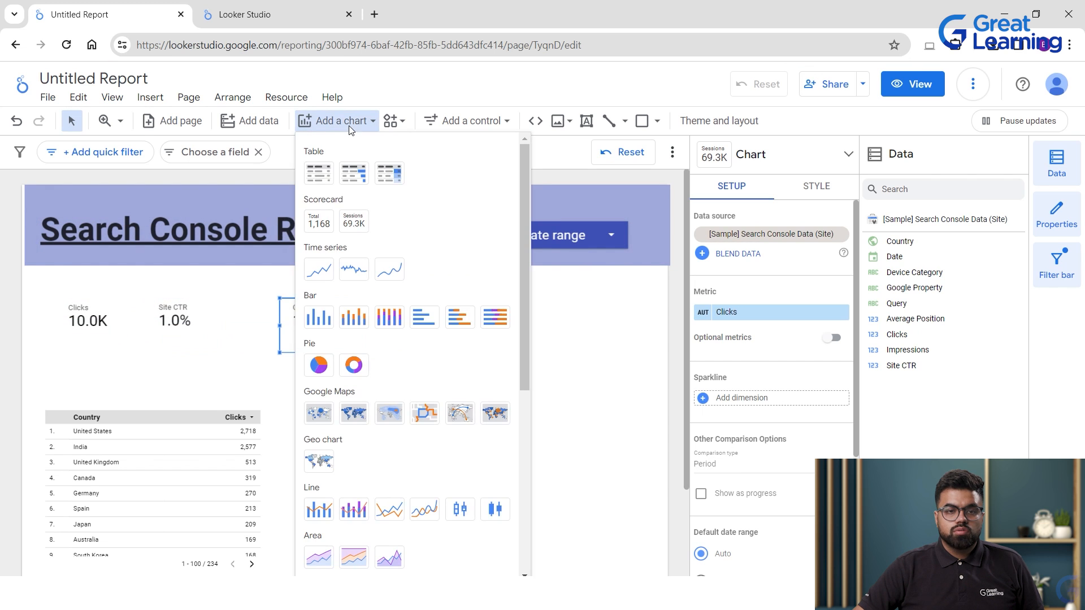
left_click(360, 226)
left_click(431, 295)
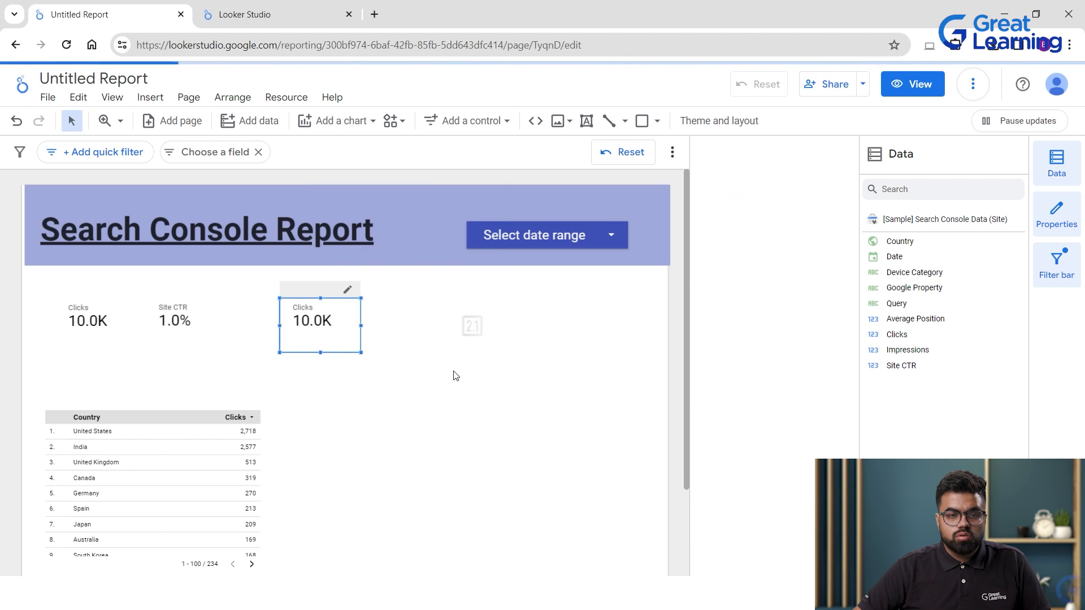
Line up the second Clicks scorecard and slide Impressions left beside it.
left_click(376, 328)
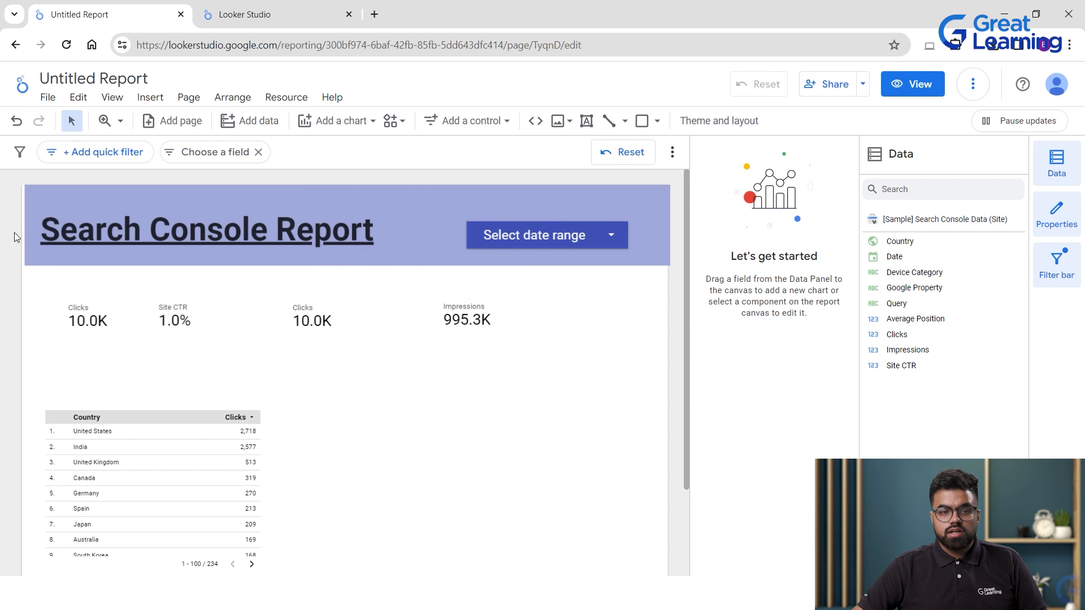
left_click_drag(290, 311, 265, 316)
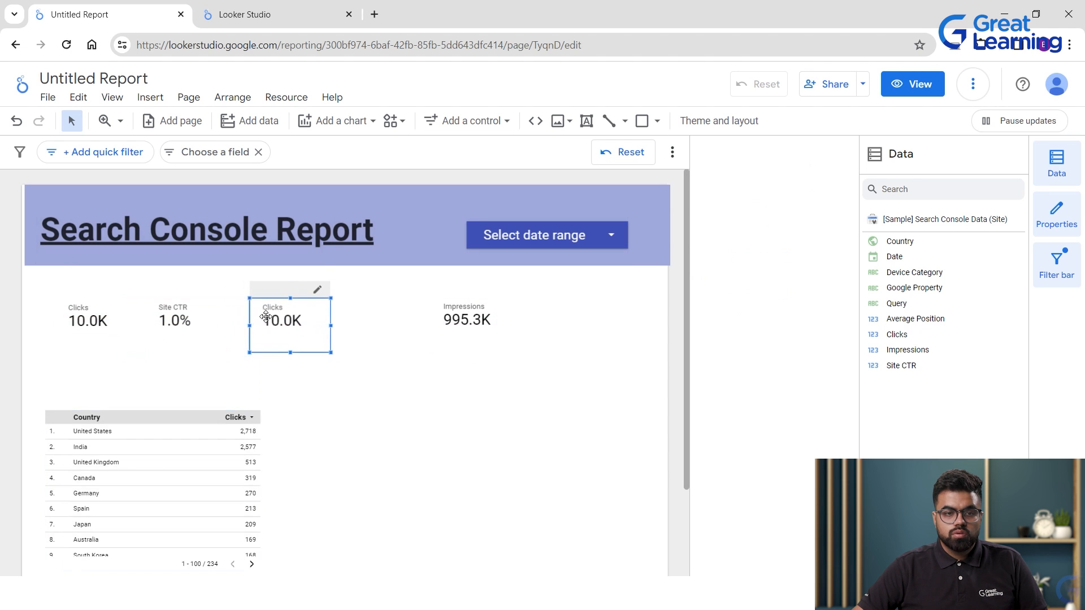
left_click_drag(466, 328, 394, 328)
left_click(253, 375)
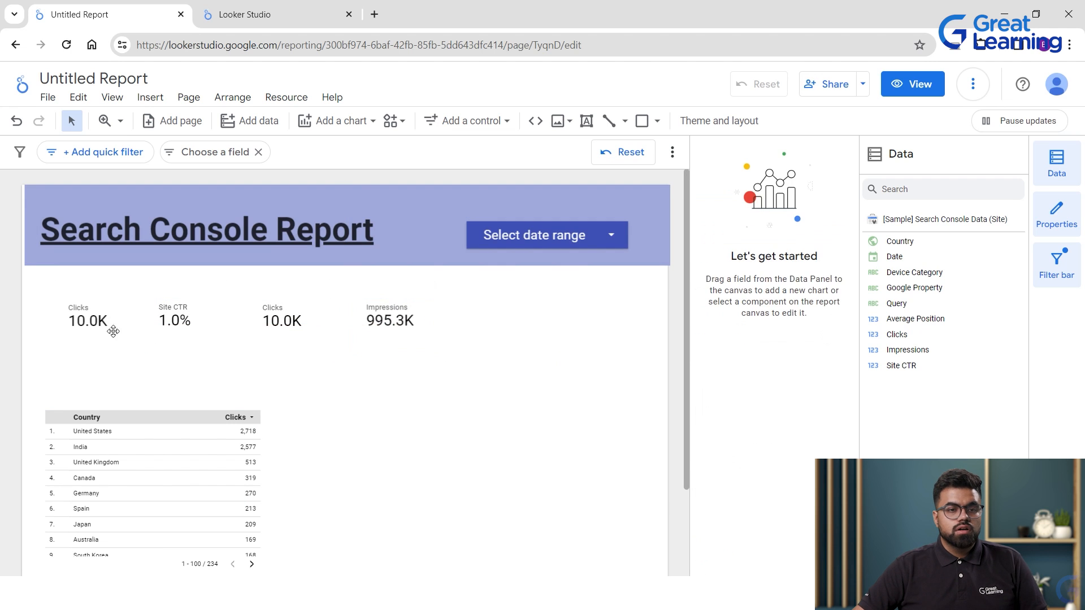
Switch the duplicate Clicks scorecard's metric to Average Position.
left_click(276, 318)
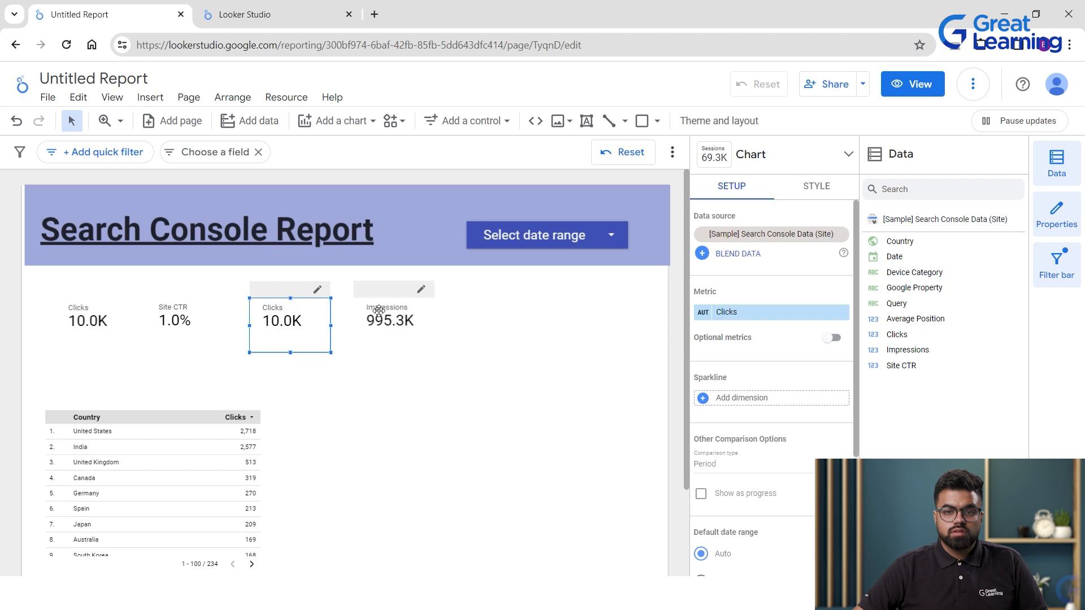
left_click(779, 320)
left_click(910, 417)
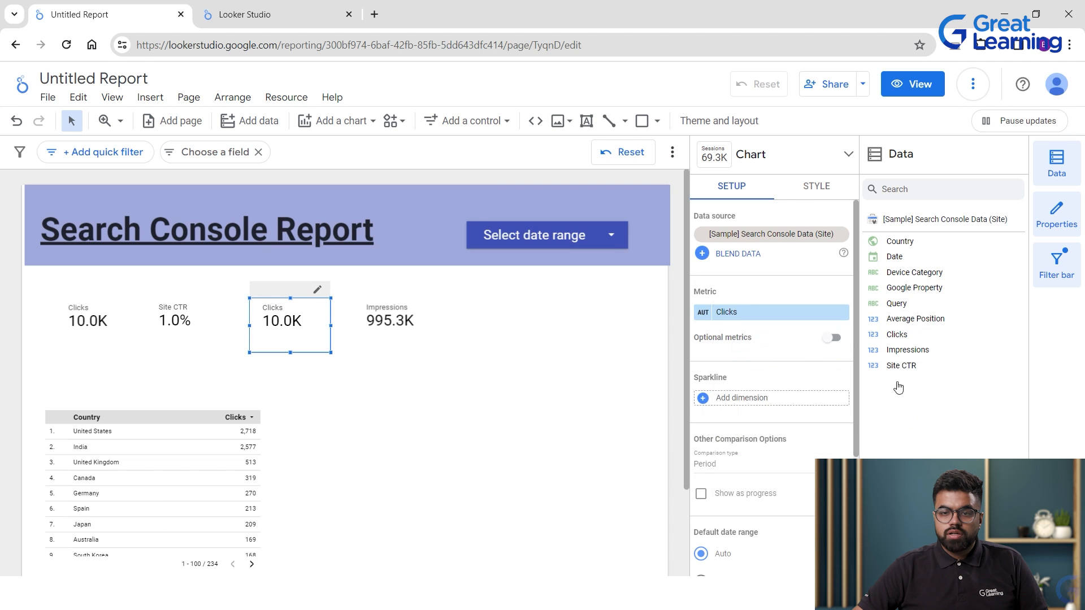
left_click_drag(915, 318, 757, 314)
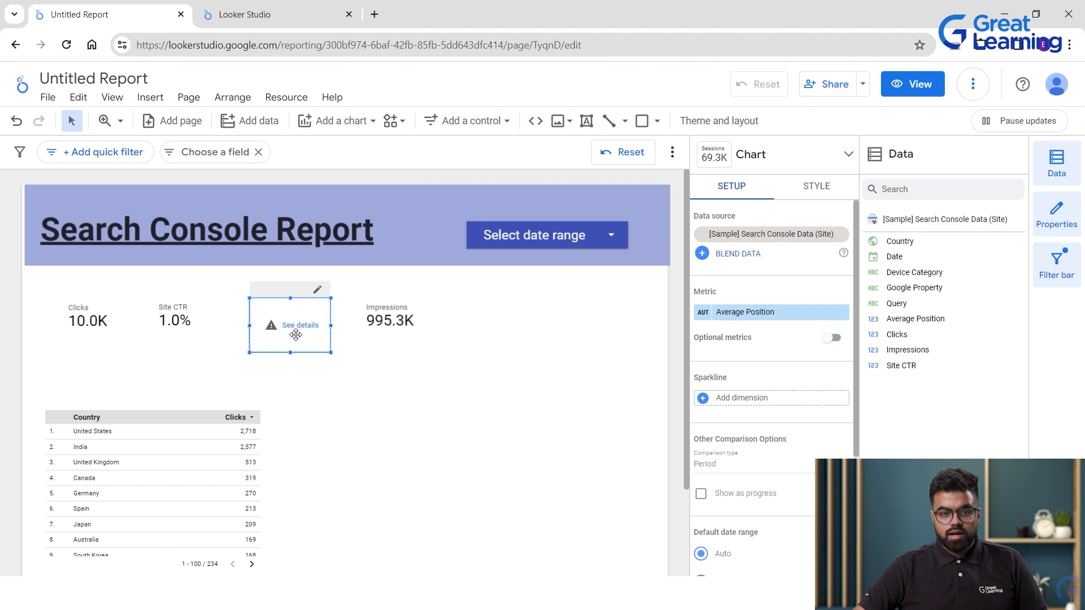
left_click(327, 398)
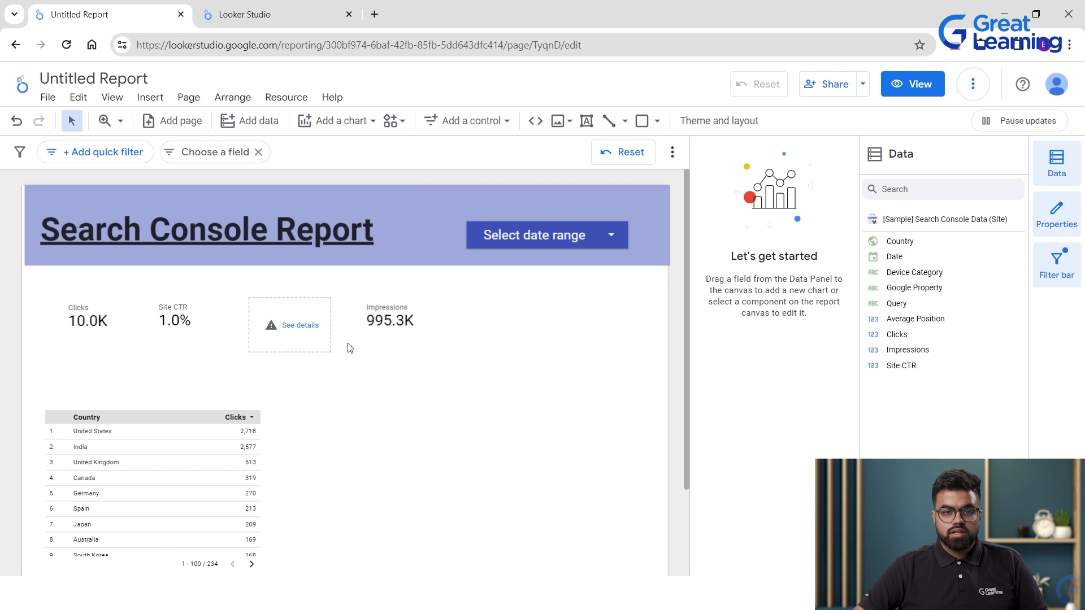
Dismiss the system errors and remove the erroring Average Position scorecard.
left_click(275, 326)
left_click(288, 326)
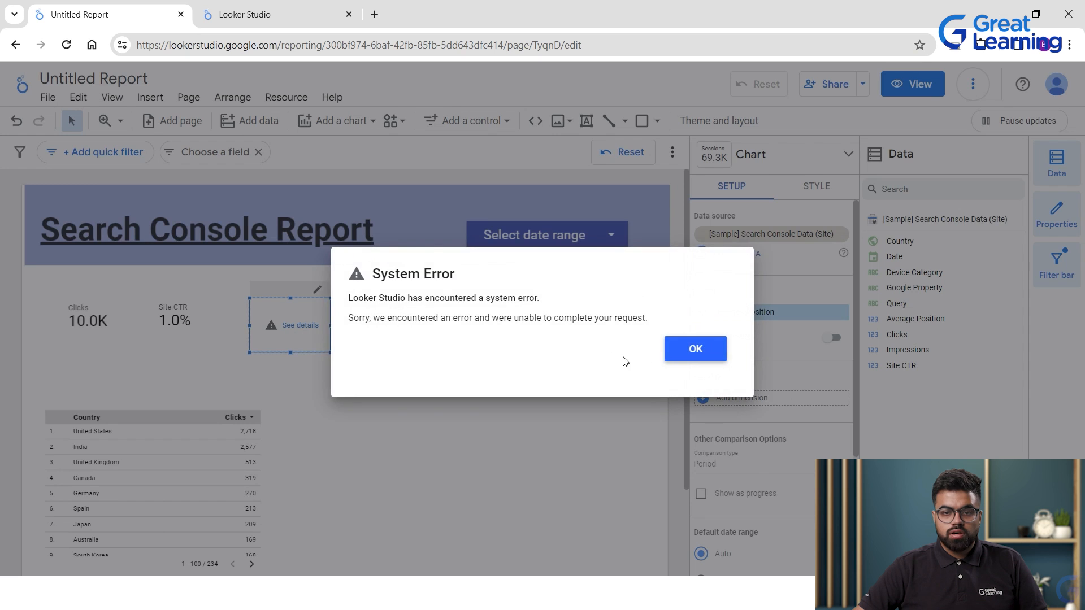
left_click(694, 349)
left_click(351, 363)
left_click(274, 327)
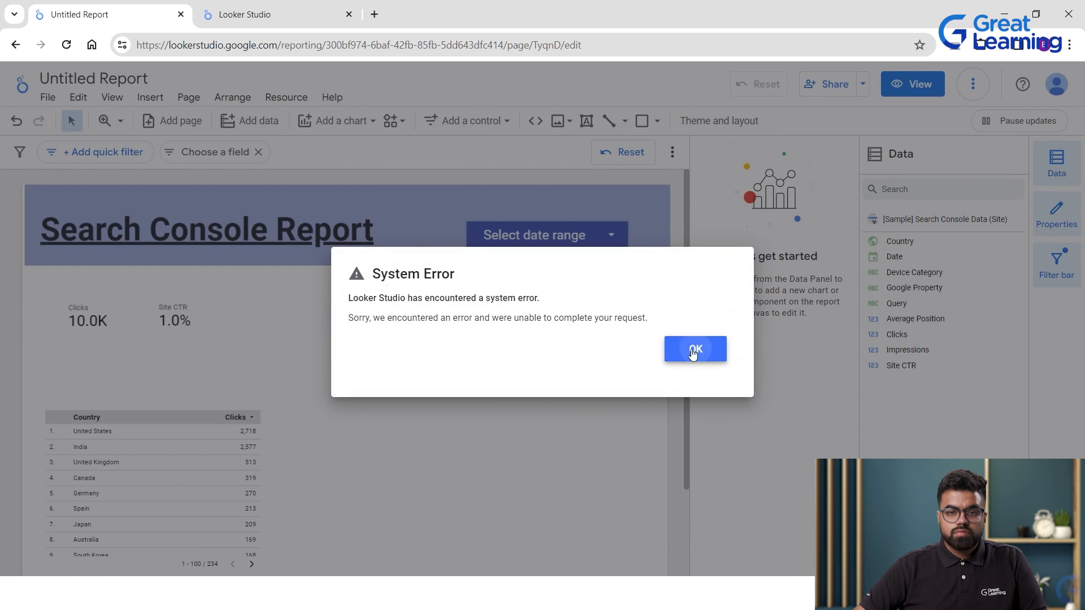
left_click(694, 350)
left_click(264, 316)
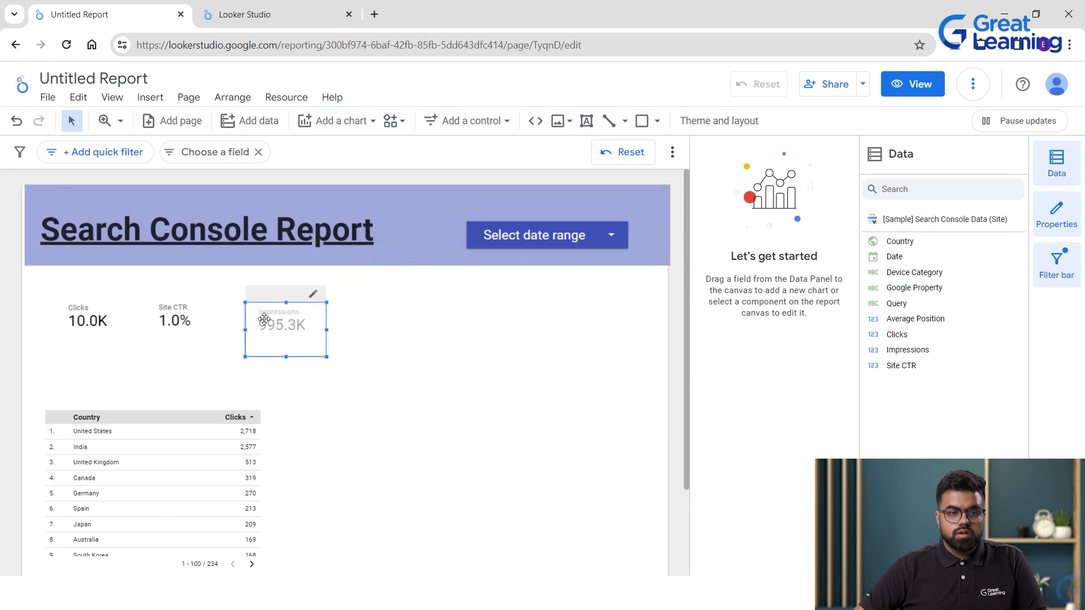
left_click(422, 346)
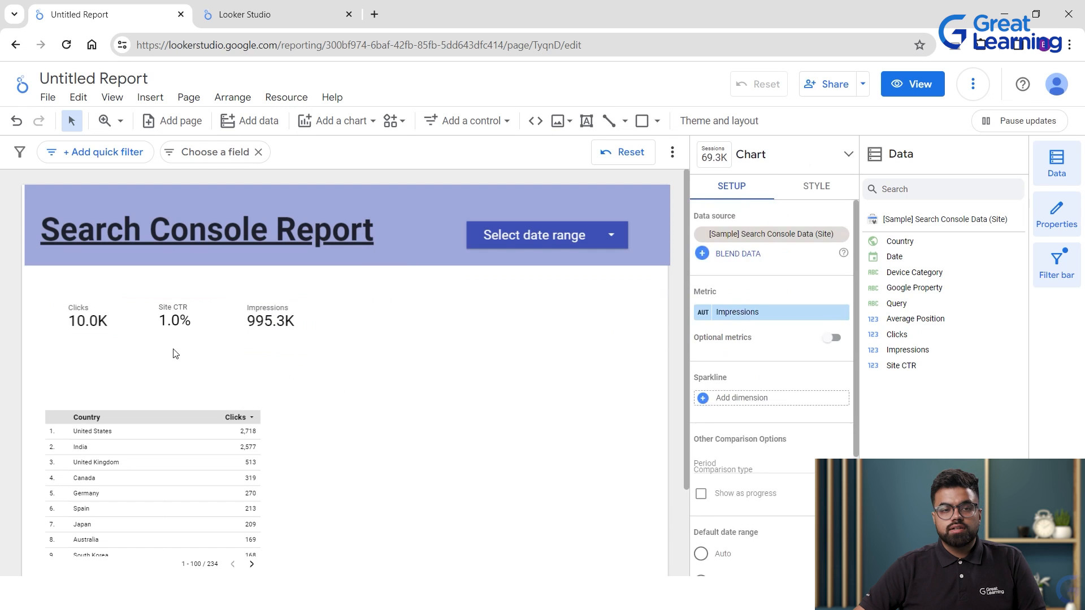
left_click(463, 252)
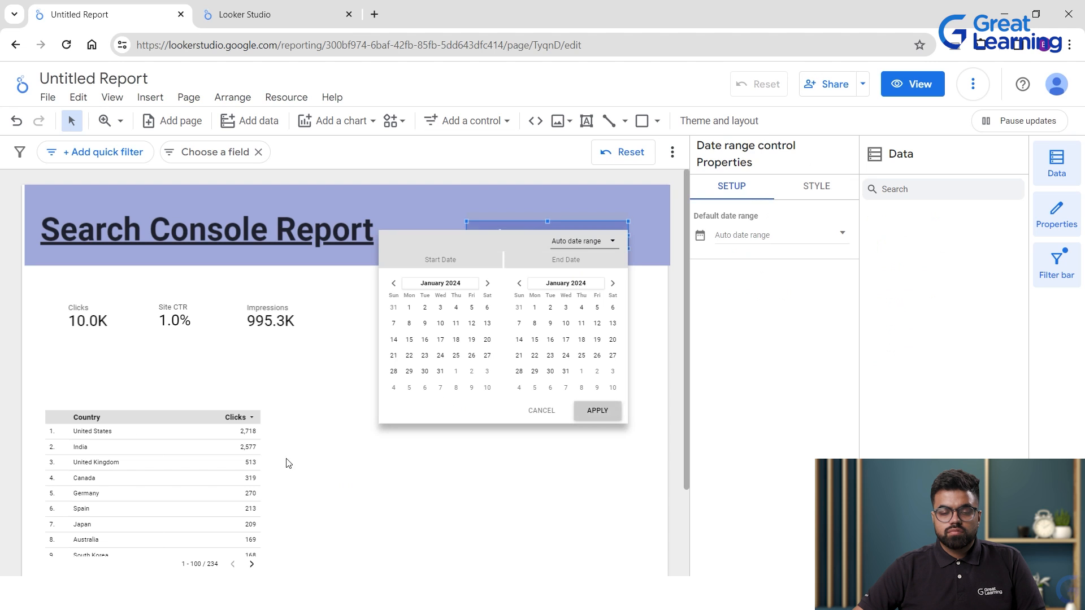
Apply a fixed date range from Dec 4, 2023 to Jan 10, 2024.
left_click(394, 283)
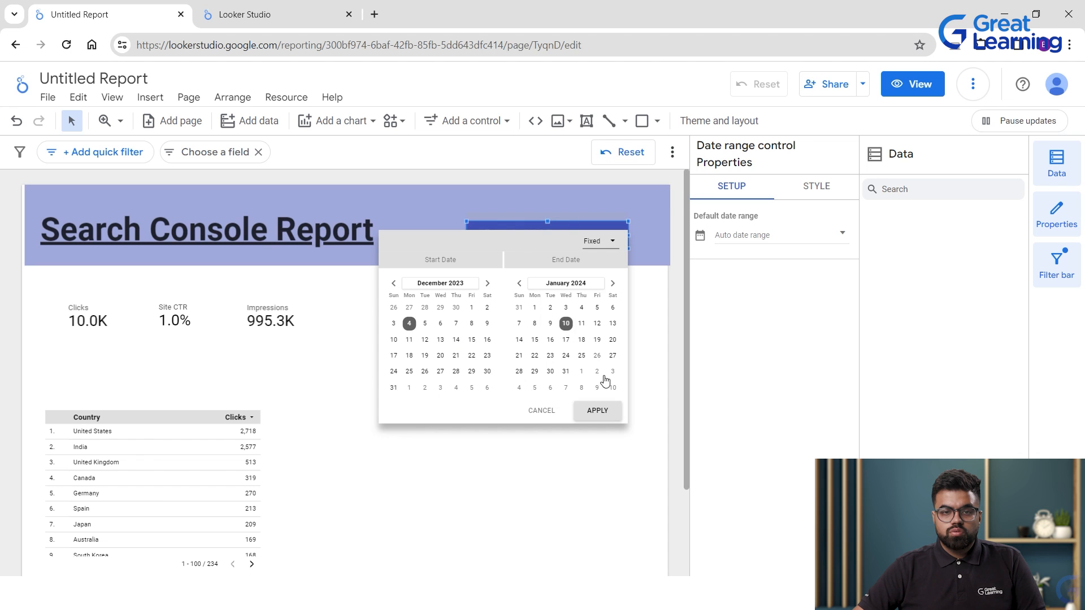
left_click(365, 441)
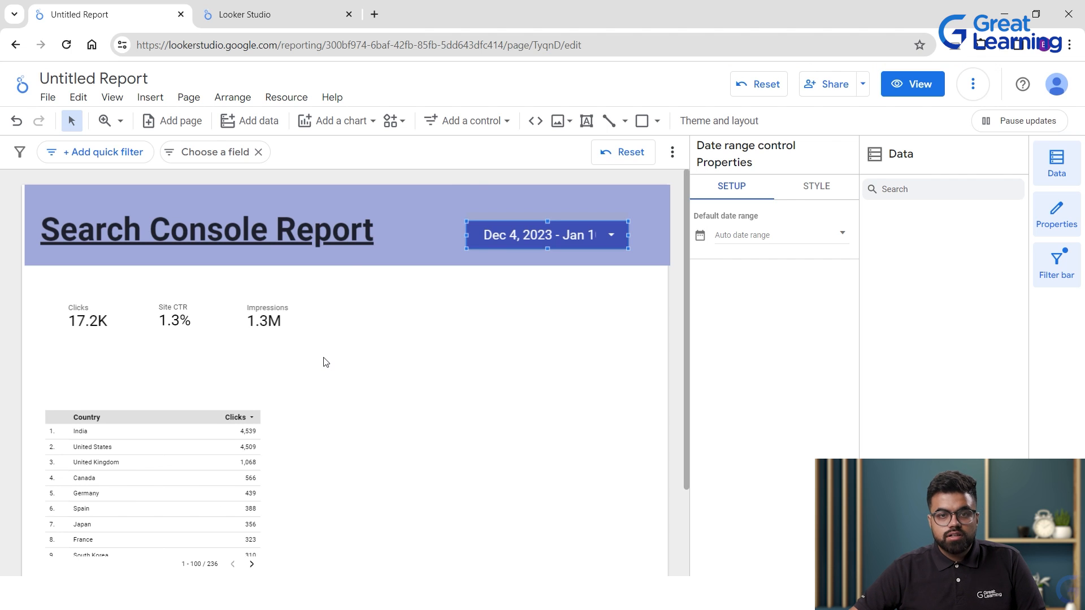
left_click(567, 340)
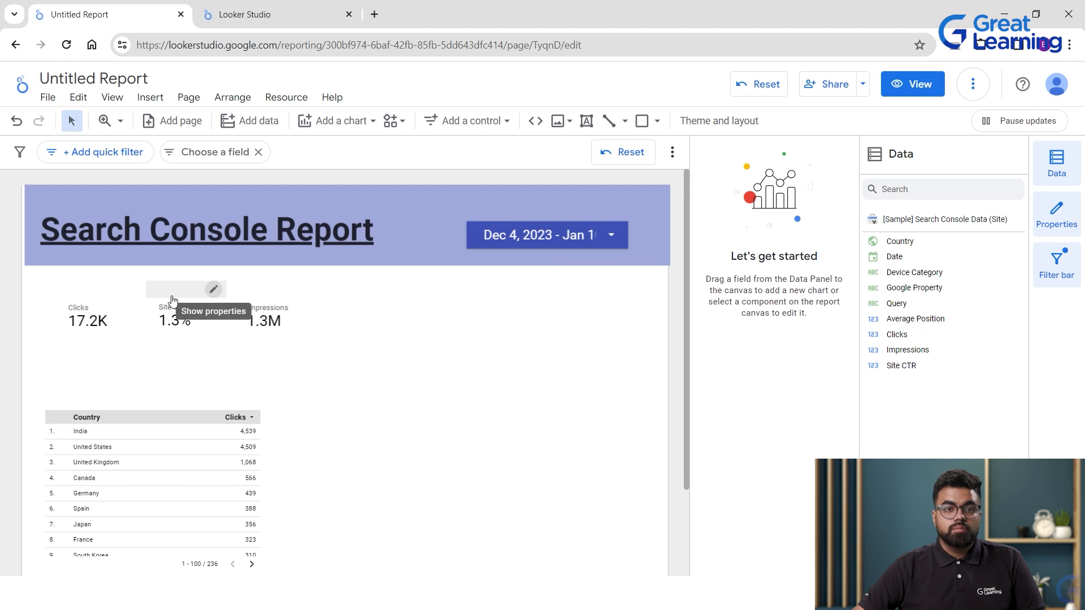
Browse the Help menu, then bring up the chart types to pick a time series.
left_click(331, 98)
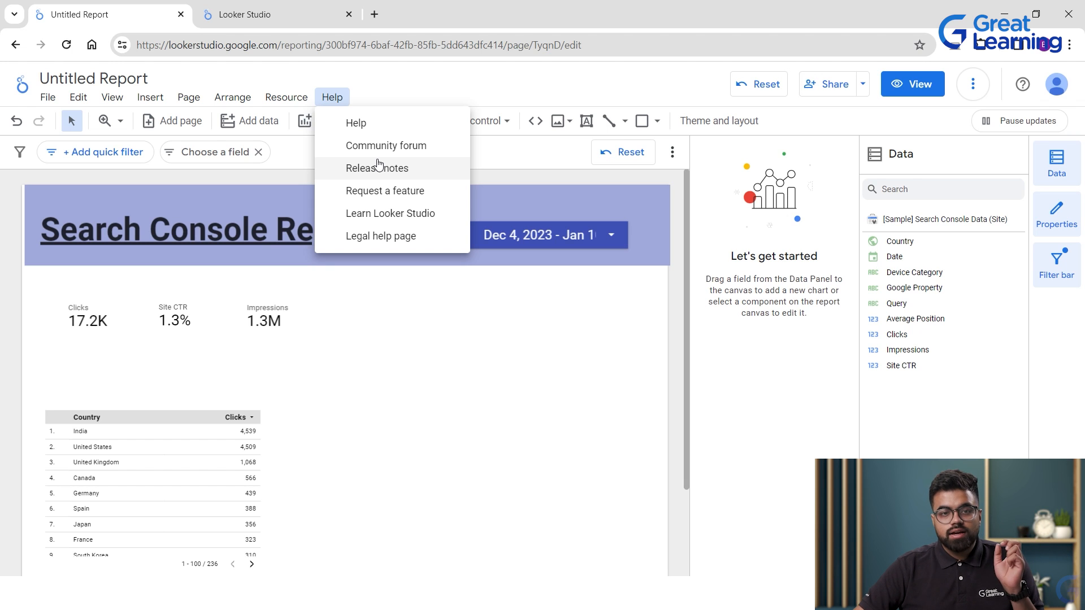
left_click(284, 122)
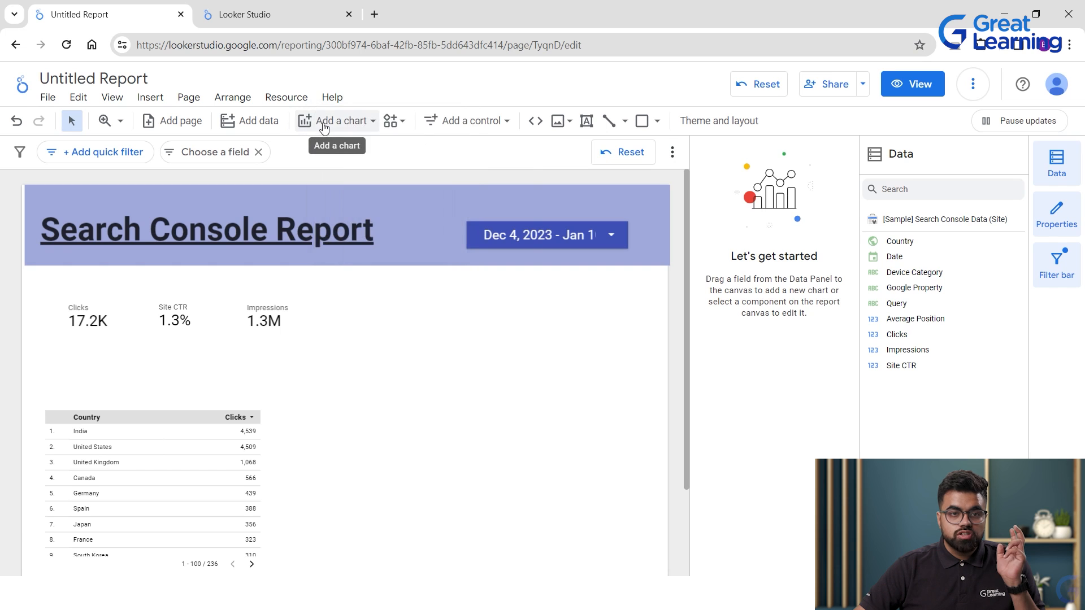
left_click(324, 127)
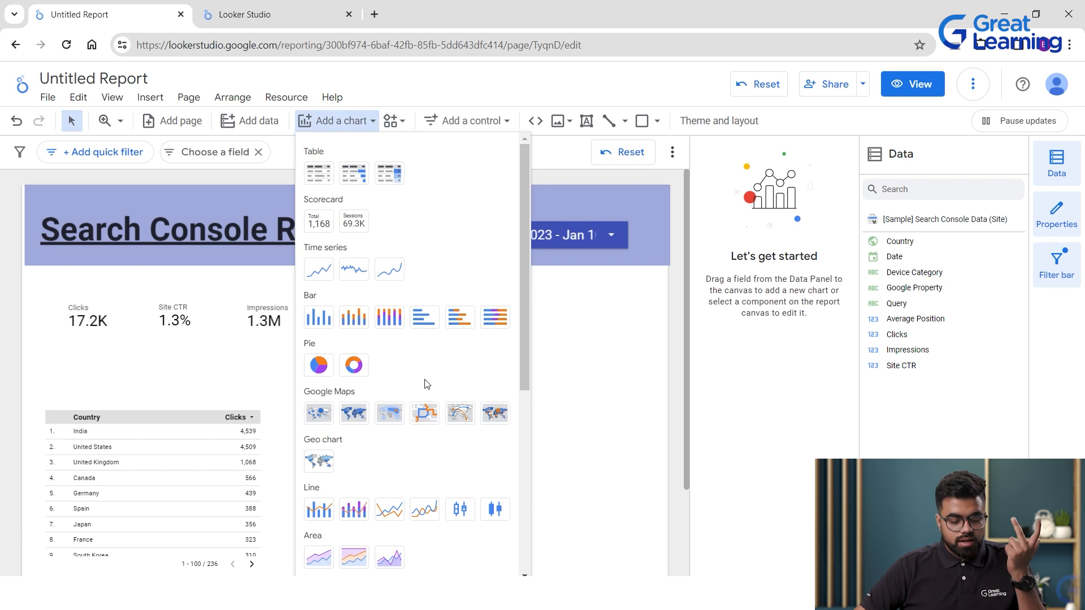
Add an Impressions-by-date time-series chart and position it above the country table.
left_click(318, 269)
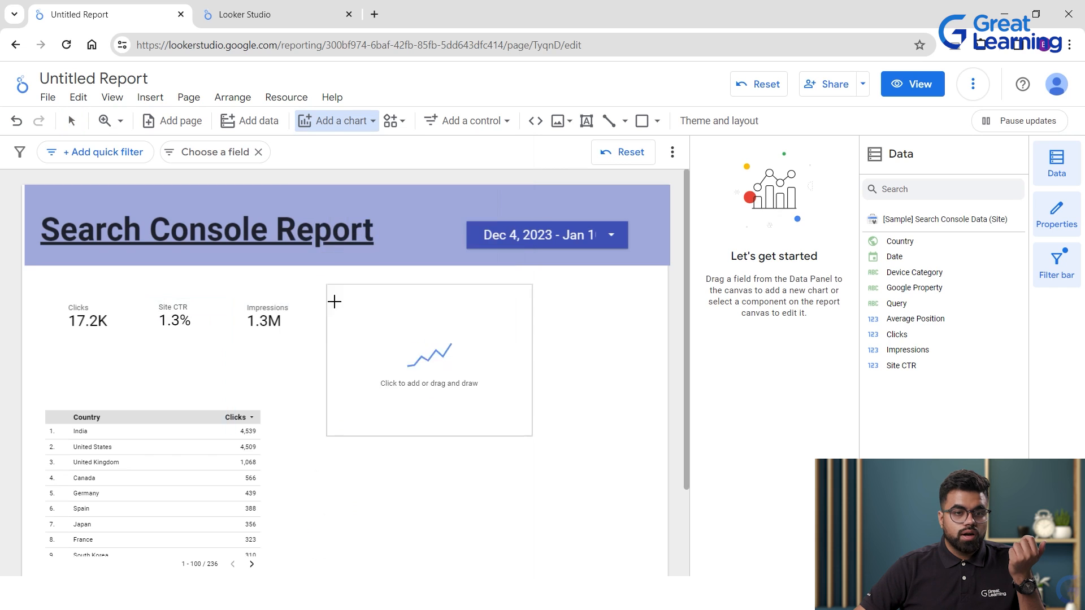
left_click(319, 405)
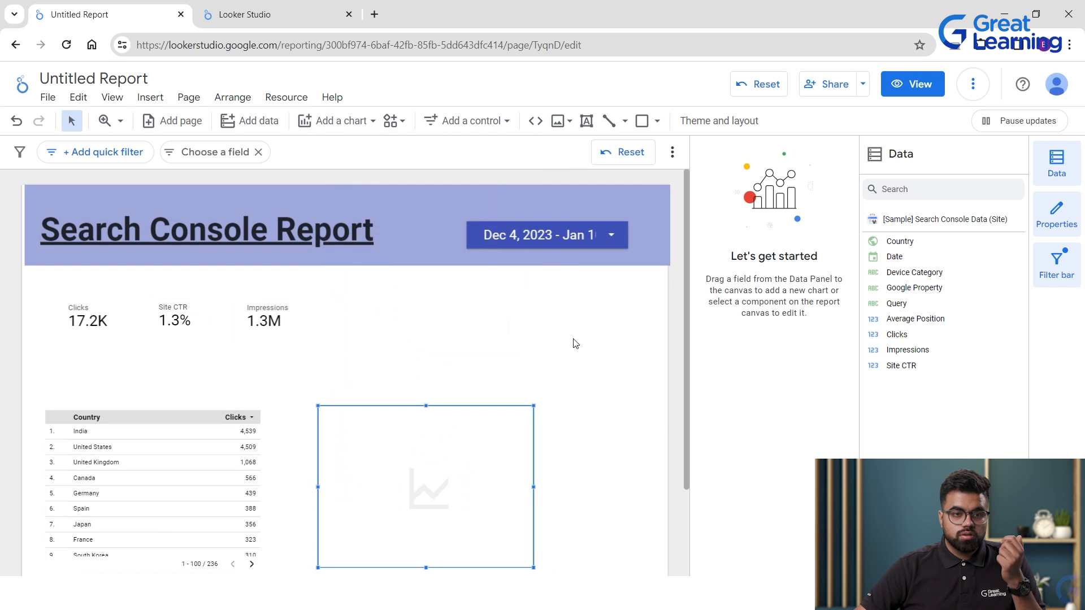
scroll(575, 343, "down", 1)
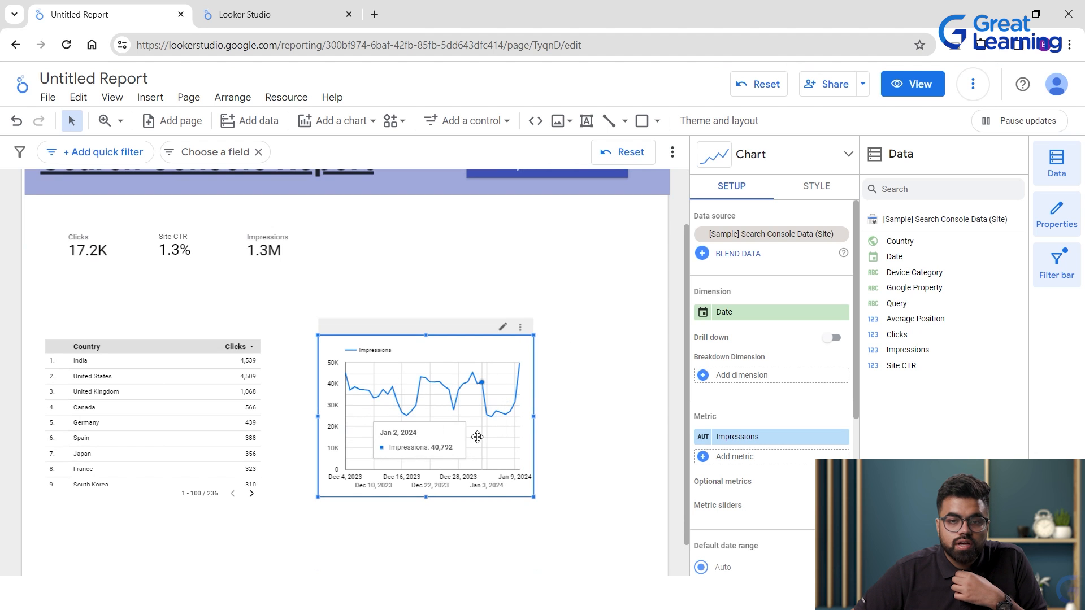
scroll(785, 466, "down", 3)
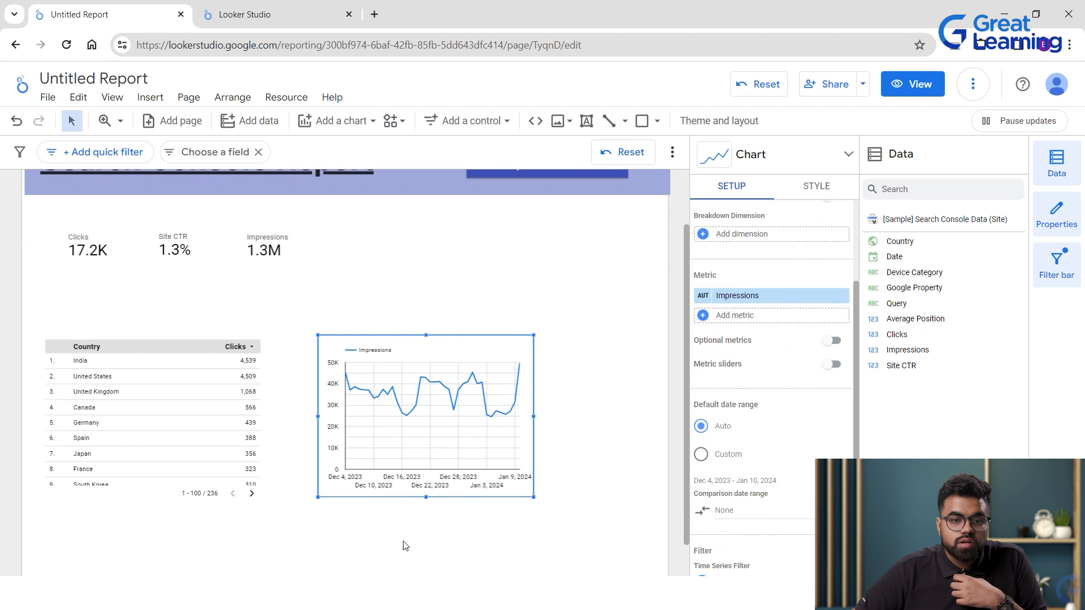
left_click_drag(412, 477, 397, 492)
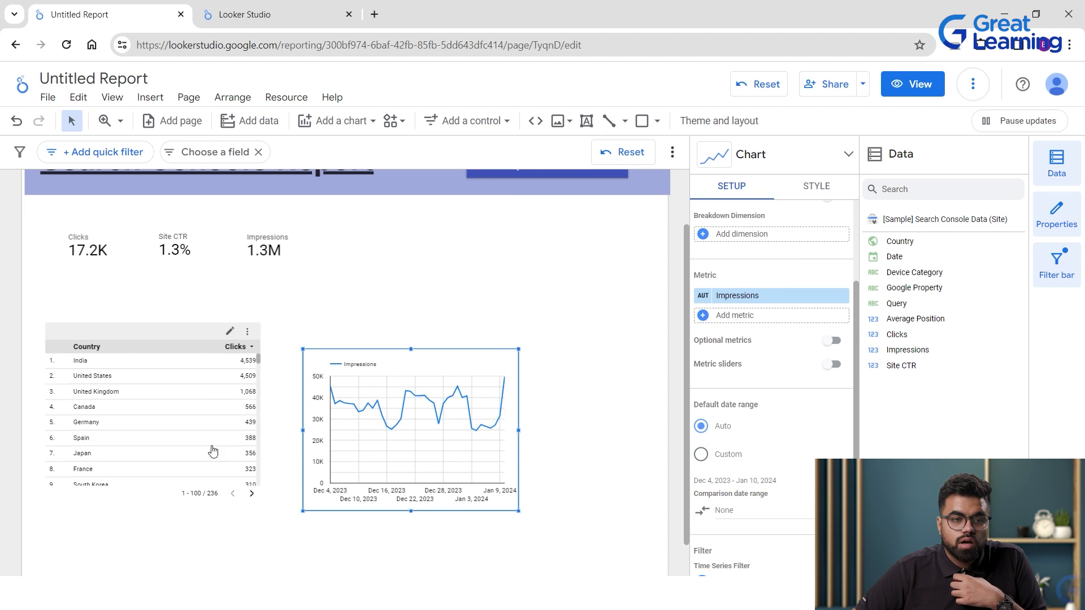
scroll(267, 389, "down", 1)
left_click_drag(169, 353, 194, 512)
left_click_drag(372, 395, 138, 342)
left_click(412, 305)
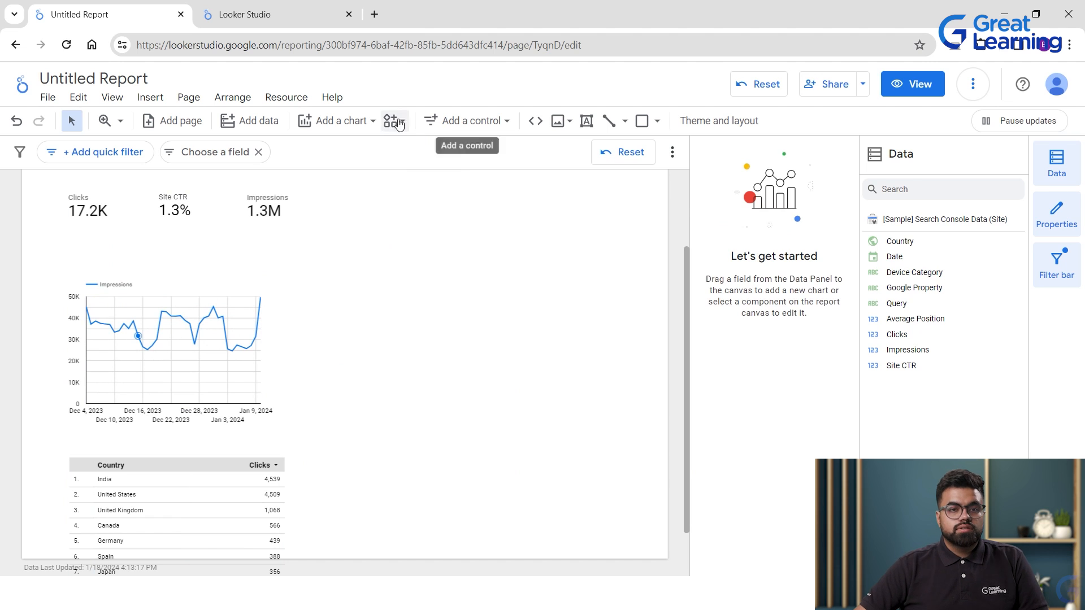
Place a second time-series chart right of Impressions, adding Clicks and removing Site CTR.
left_click(369, 123)
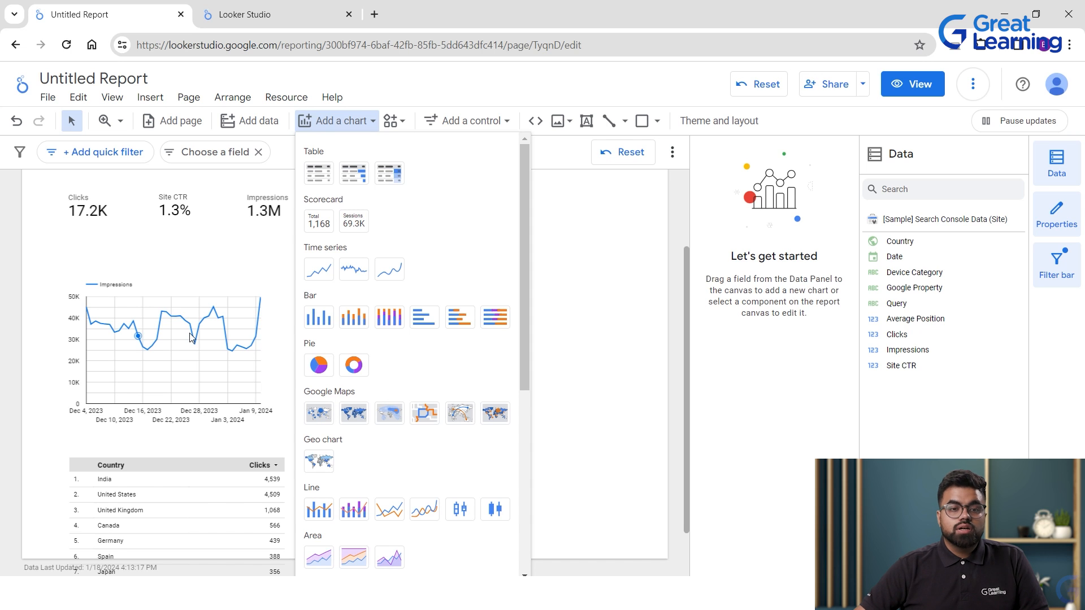
left_click(354, 269)
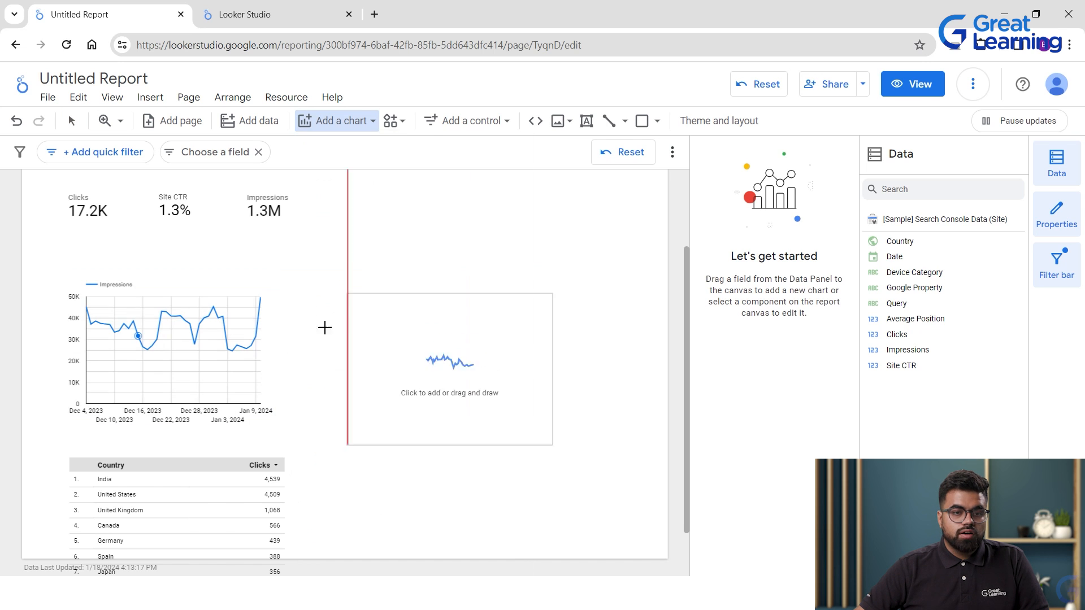
left_click(297, 285)
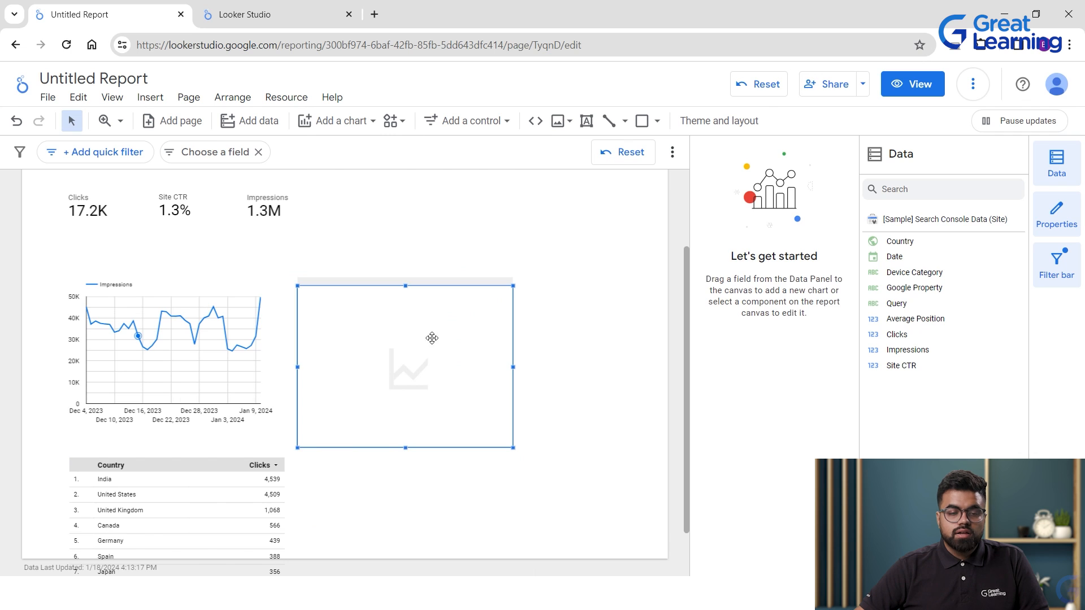
left_click_drag(432, 337, 439, 329)
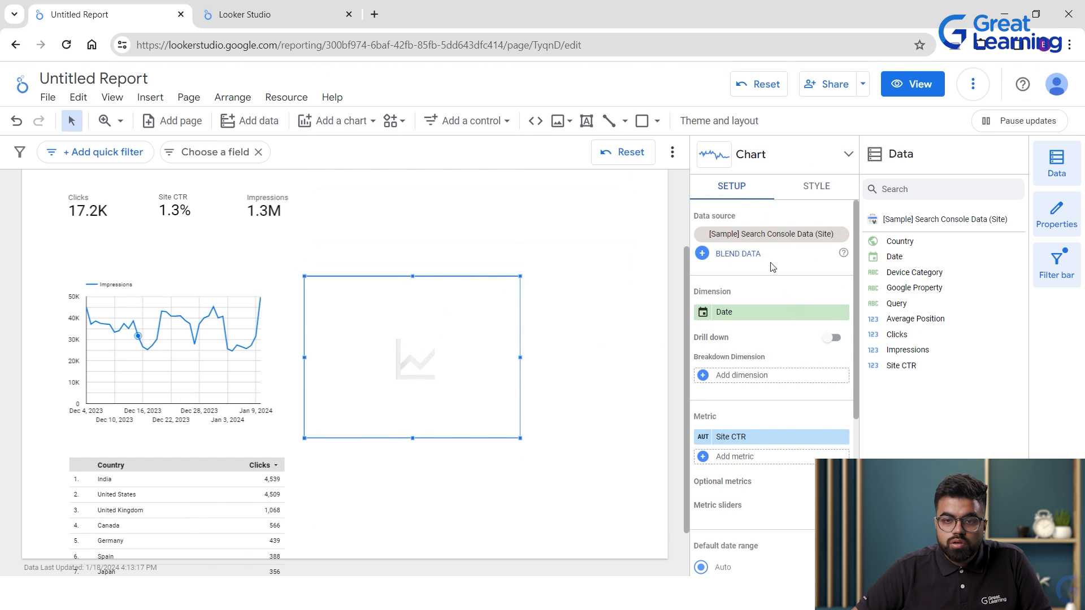
left_click_drag(897, 335, 883, 407)
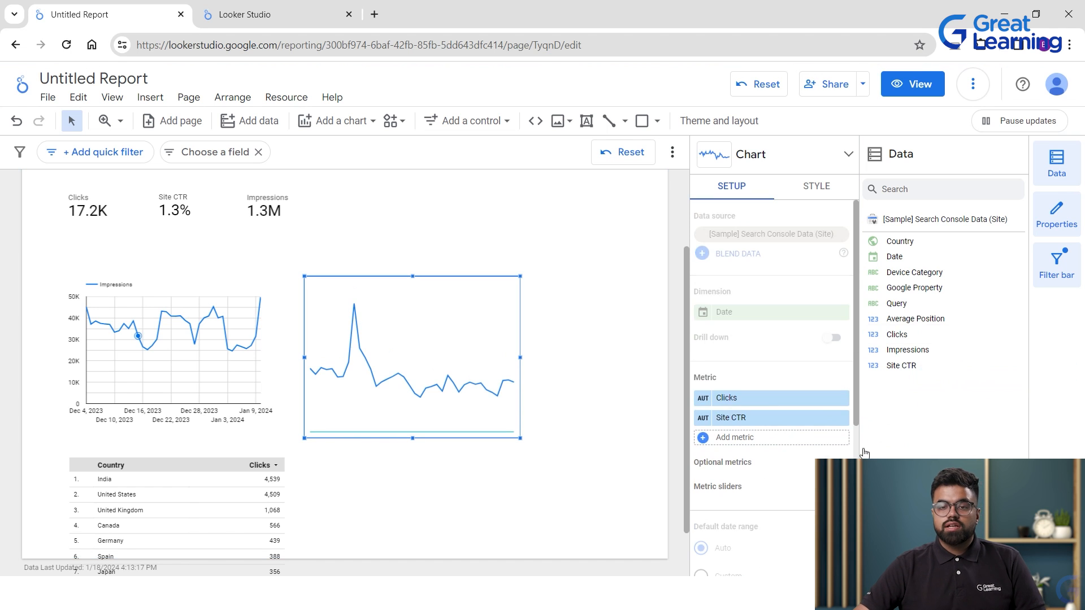
left_click_drag(776, 417, 962, 339)
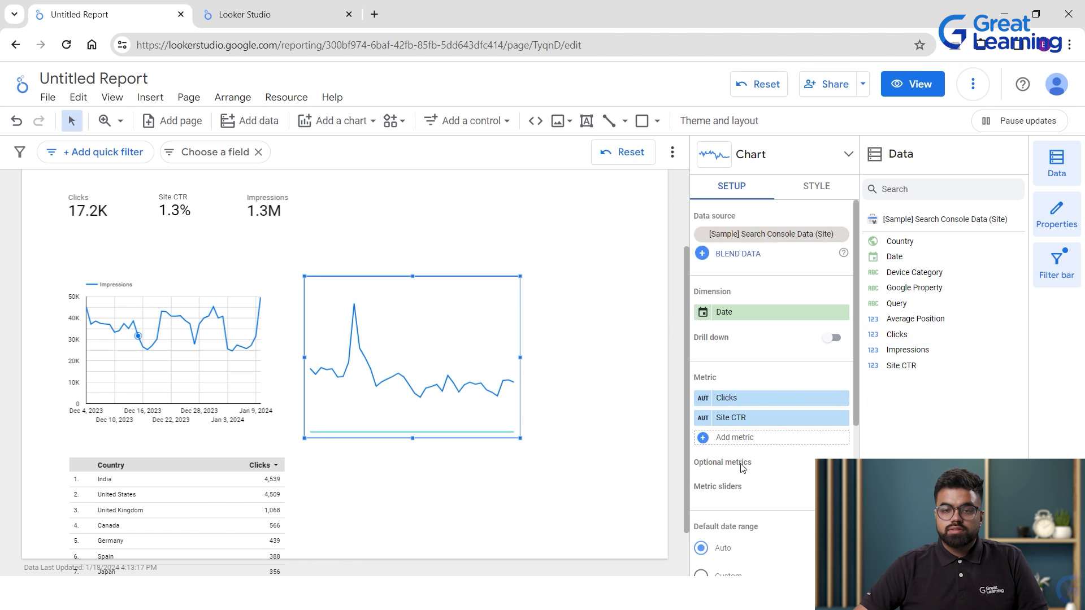
left_click(842, 418)
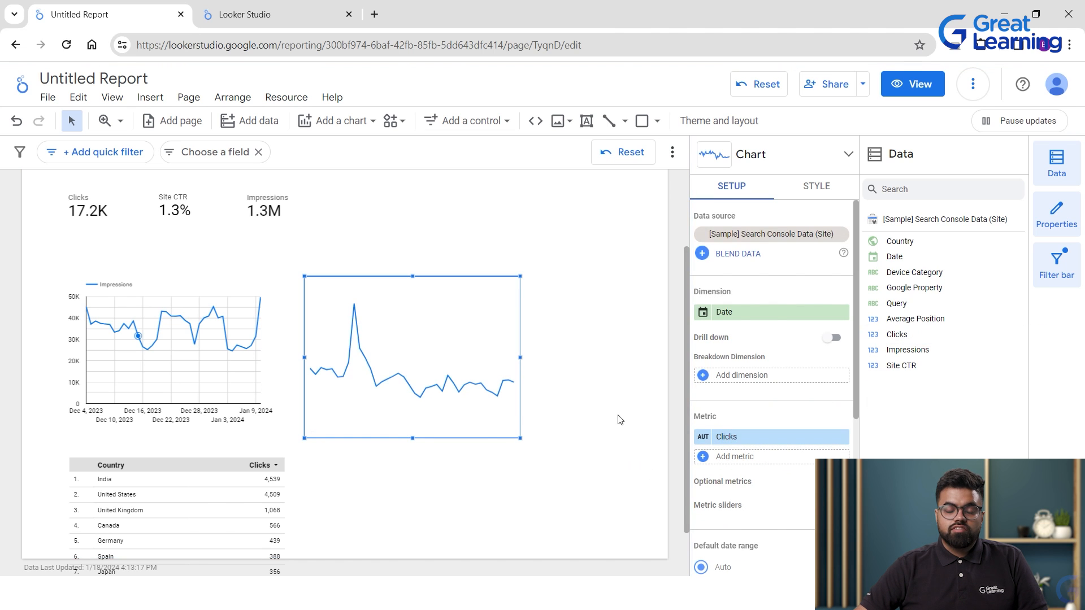
left_click(585, 434)
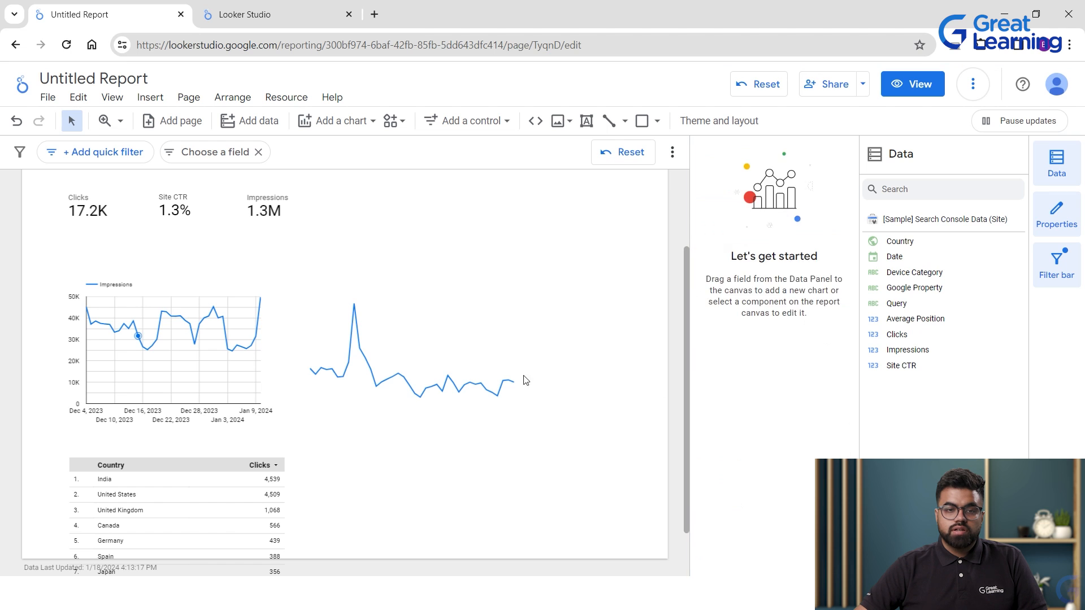
left_click(487, 362)
left_click(472, 120)
Add a time-series chart beside Impressions that plots only Clicks, with Site CTR removed.
left_click(349, 127)
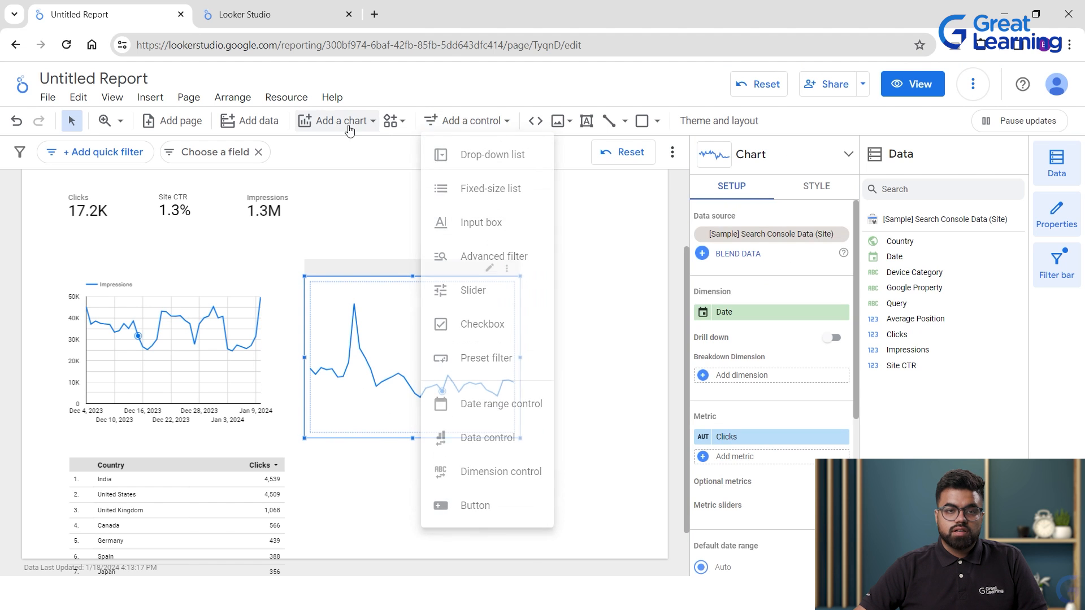
left_click(355, 130)
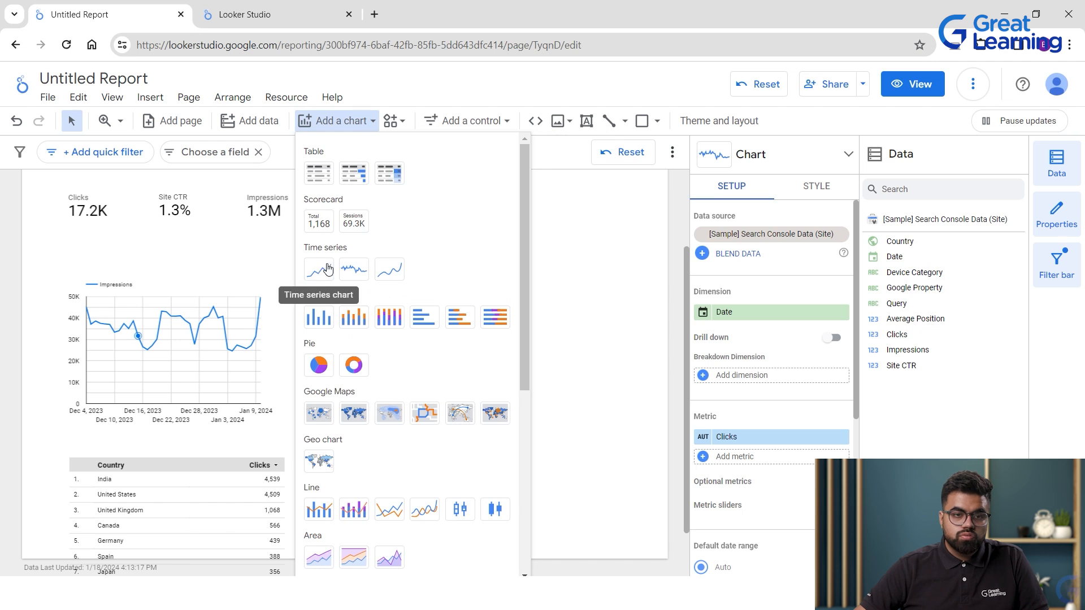
left_click(318, 269)
left_click(387, 373)
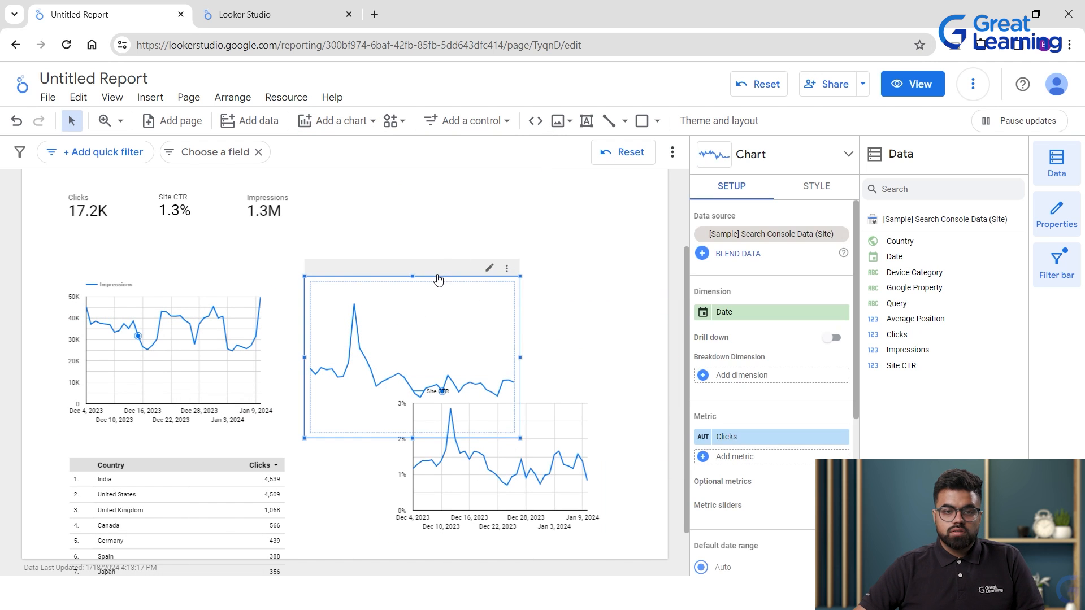
left_click_drag(495, 395, 424, 298)
left_click(455, 370)
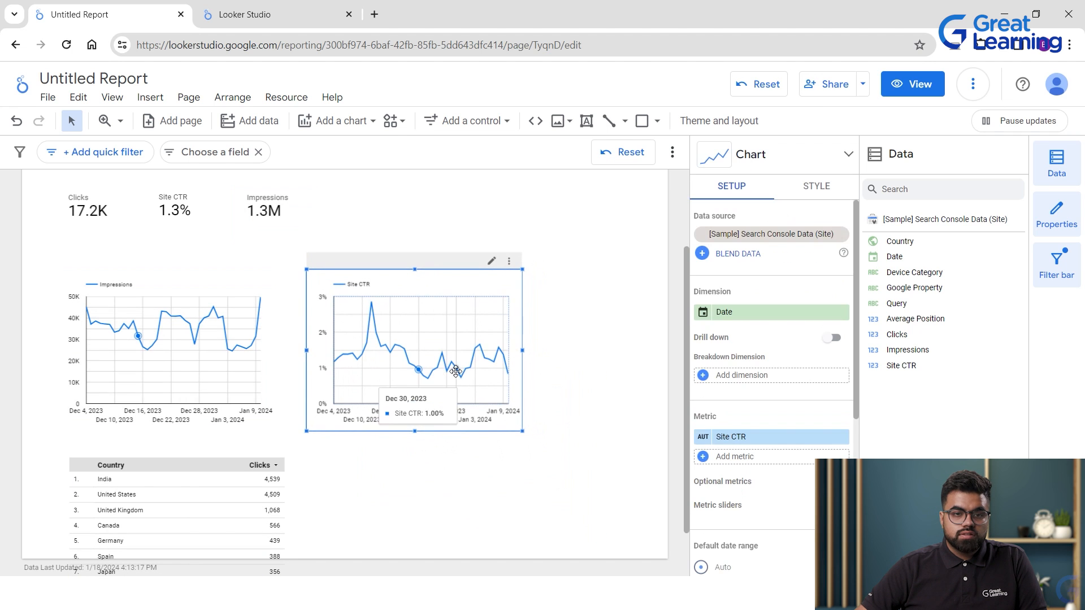
left_click_drag(742, 442, 934, 377)
left_click_drag(897, 335, 758, 448)
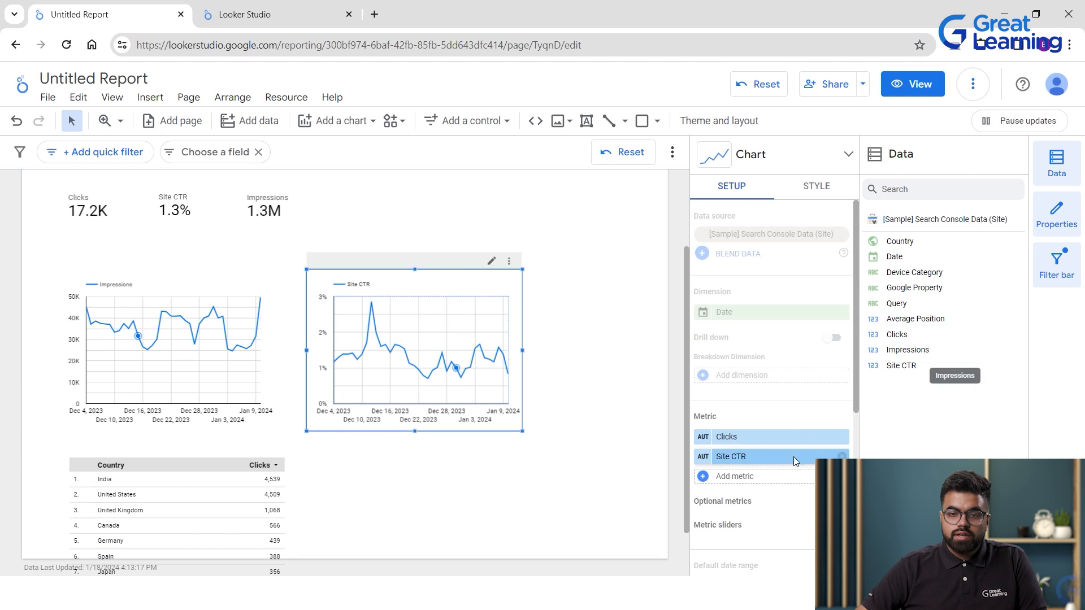
left_click(841, 419)
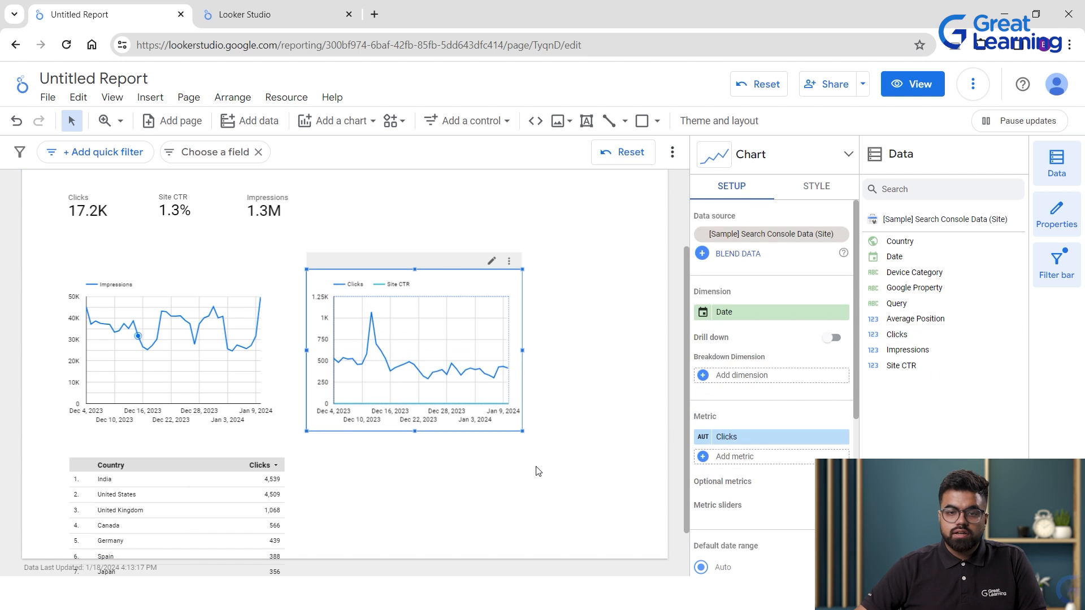
left_click(568, 399)
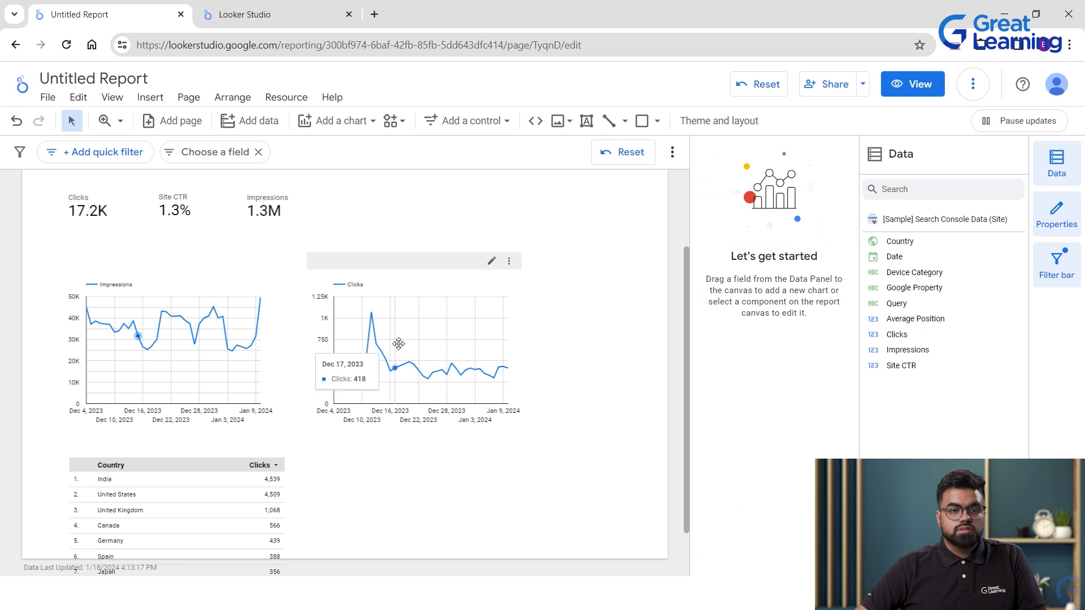
scroll(580, 278, "up", 2)
left_click(551, 243)
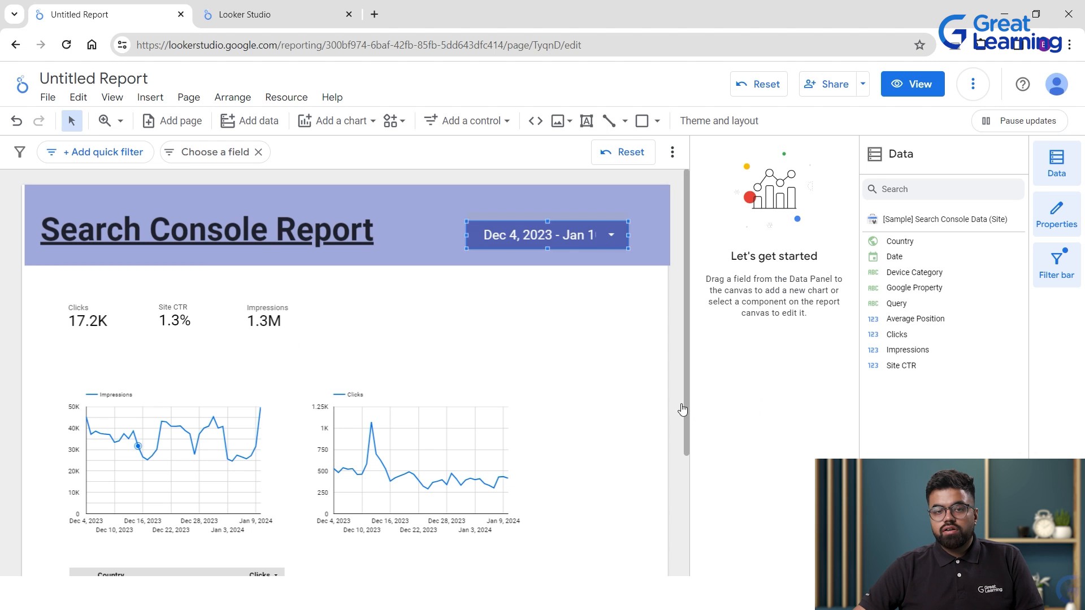
Set the report date range to start Jul 4, 2023, ending Jan 10, 2024.
left_click(601, 241)
left_click(599, 240)
left_click(394, 284)
left_click(394, 284)
key("Escape")
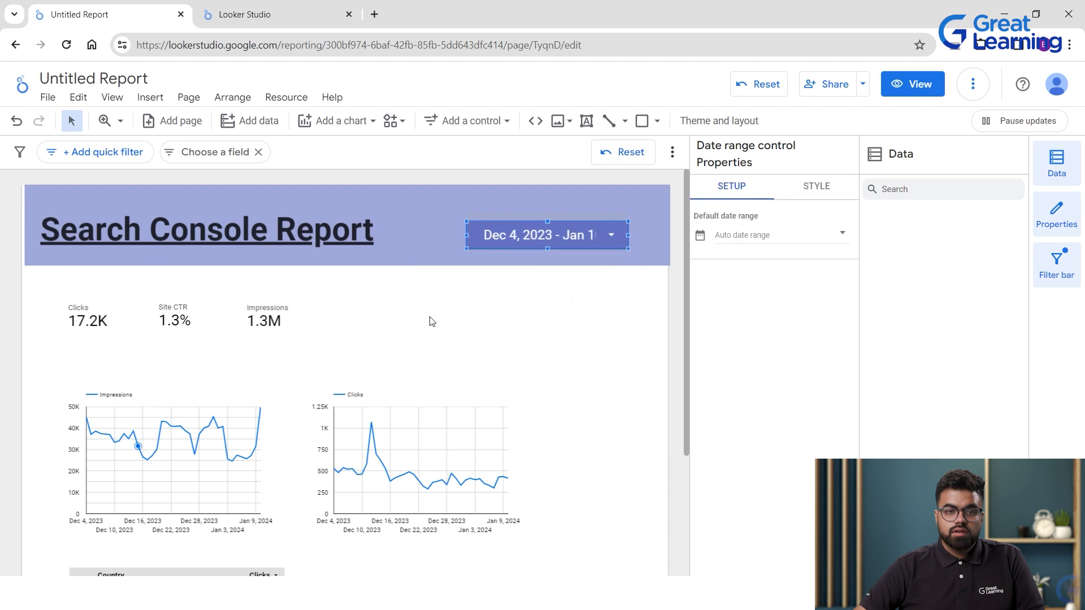
left_click(487, 235)
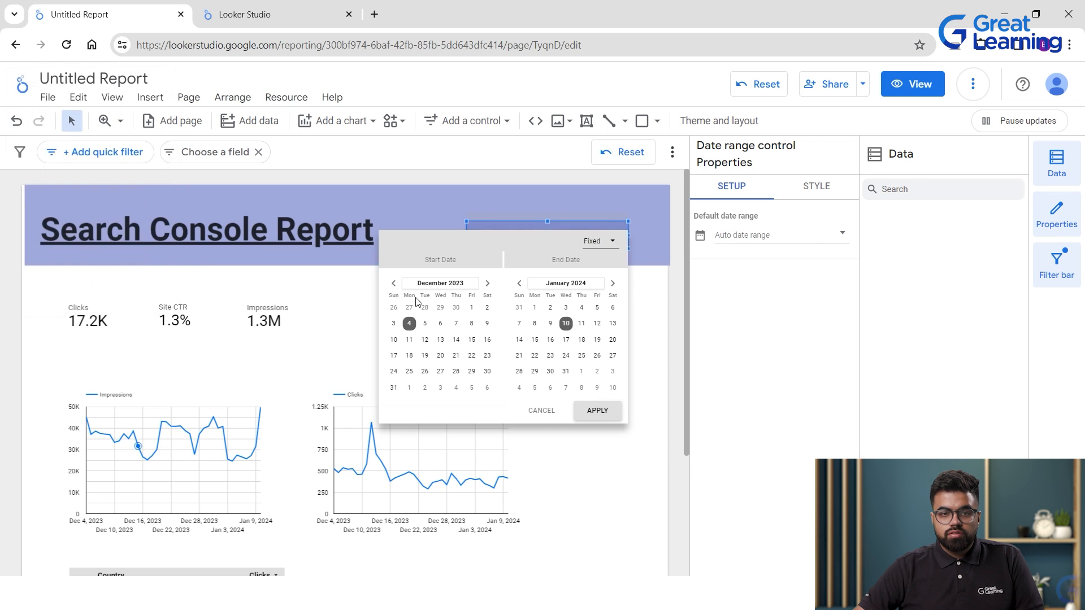
left_click(394, 283)
left_click(393, 284)
left_click(394, 283)
left_click(394, 284)
left_click(426, 324)
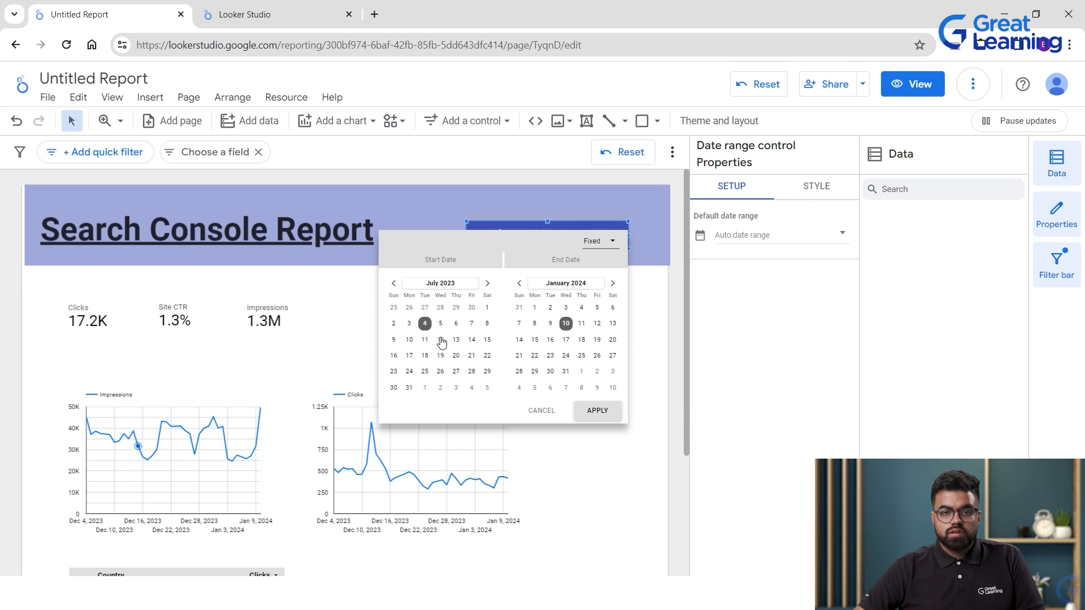
left_click(609, 413)
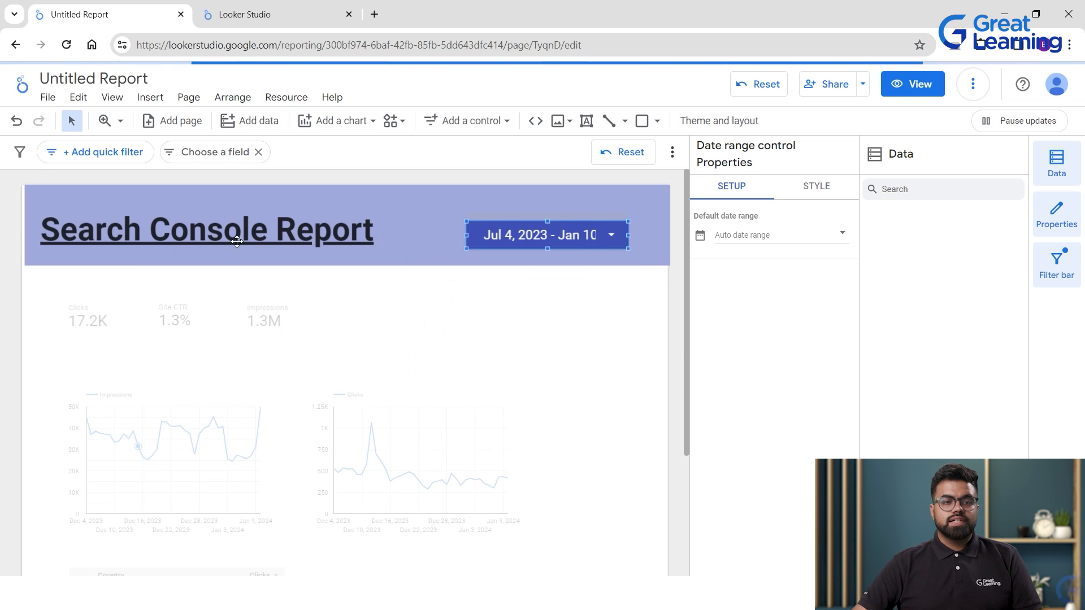
Delete the Country table from the report.
scroll(362, 396, "down", 3)
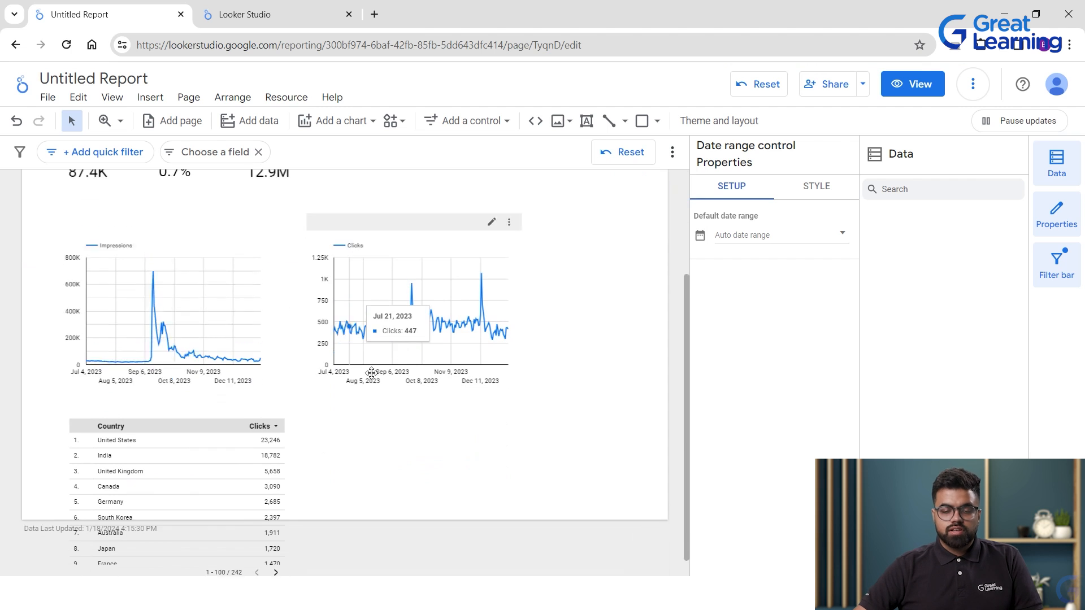
scroll(395, 361, "up", 3)
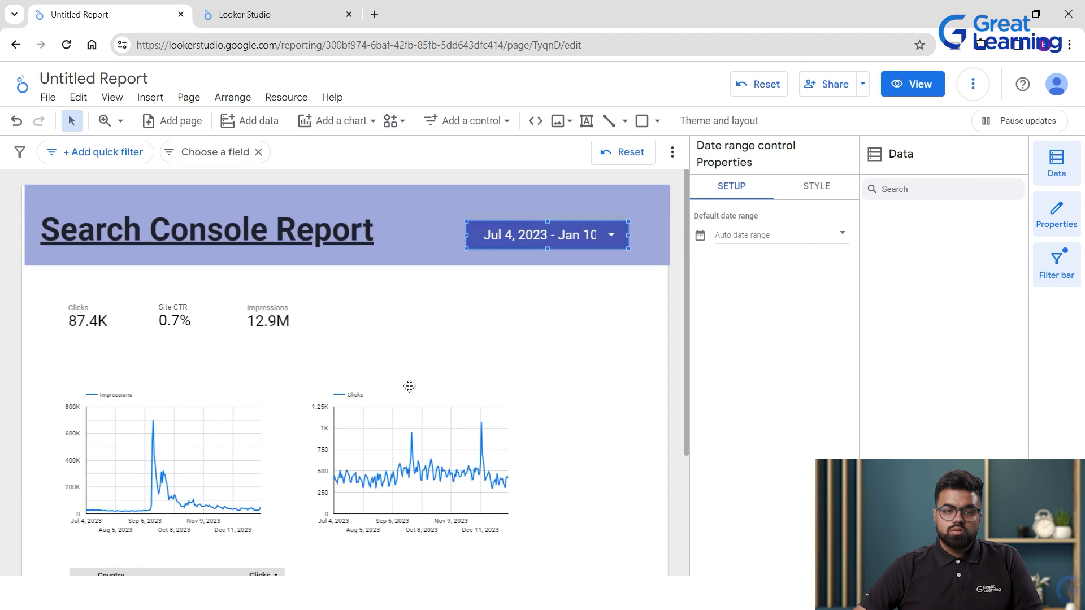
scroll(395, 395, "down", 3)
scroll(365, 409, "down", 1)
left_click(186, 435)
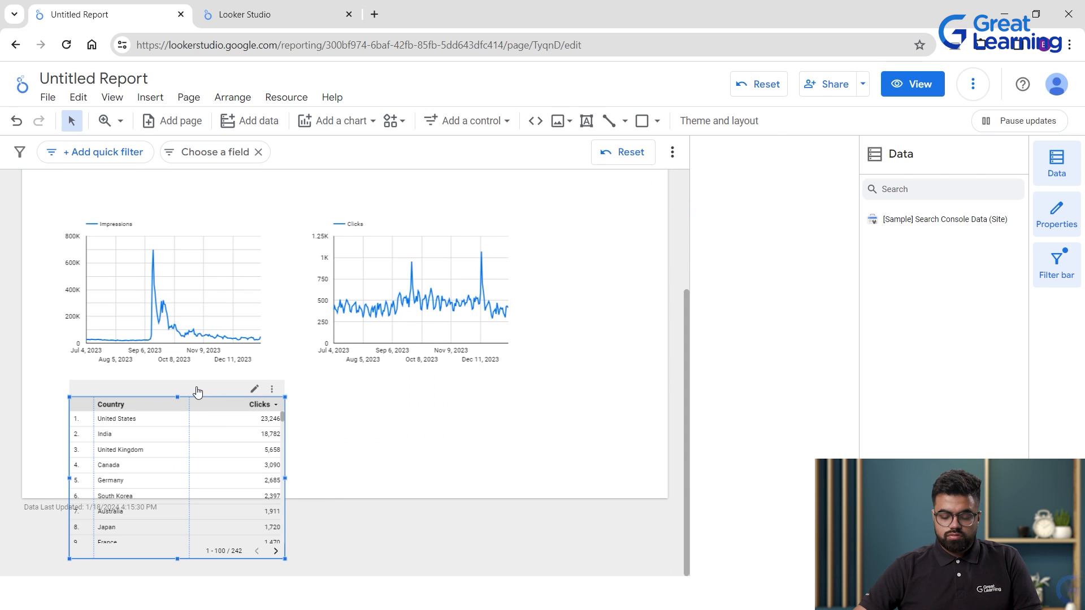
key("Delete")
scroll(313, 416, "up", 3)
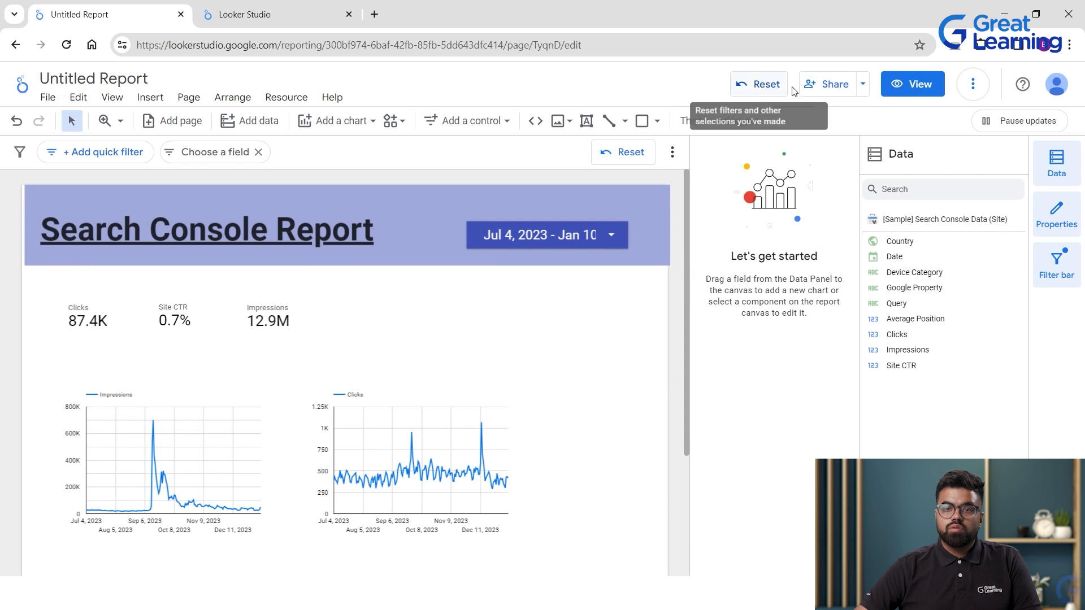
Choose to download the report as a PDF from the File menu.
left_click(972, 86)
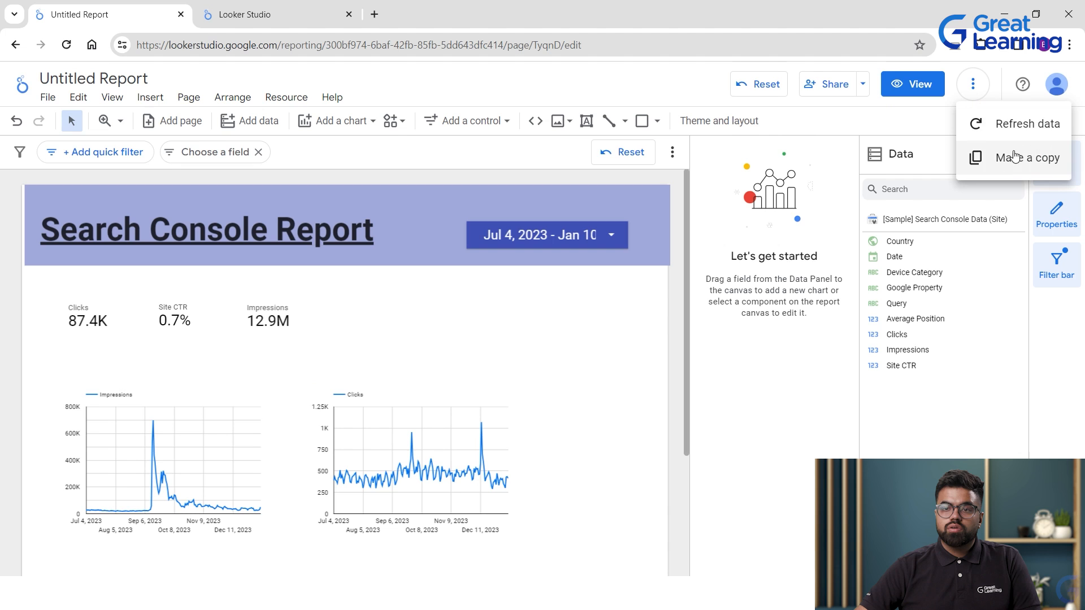
left_click(596, 75)
left_click(50, 99)
mouse_move(91, 303)
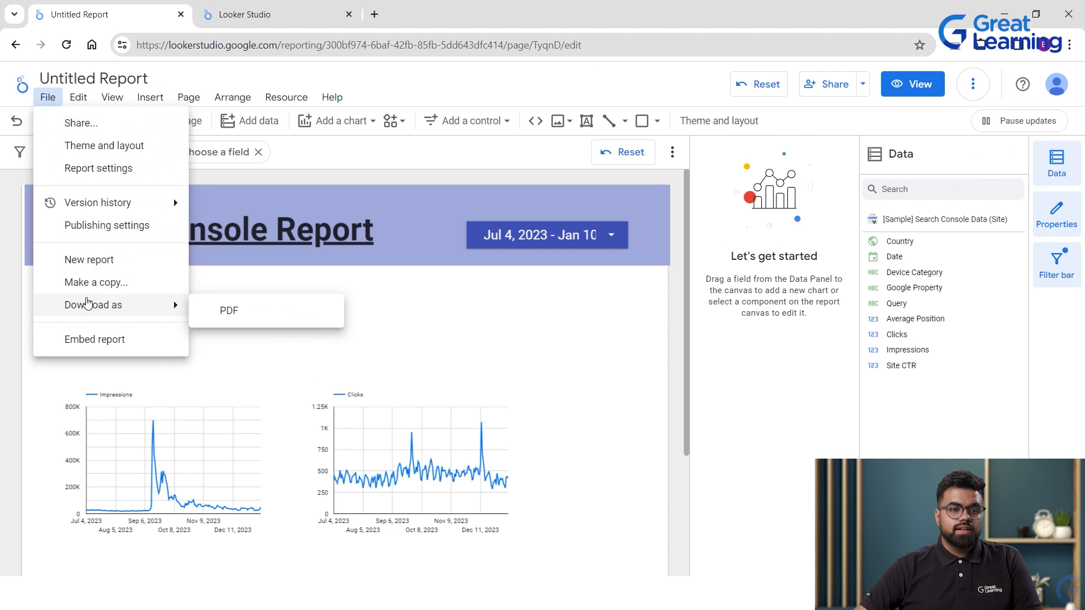
left_click(286, 311)
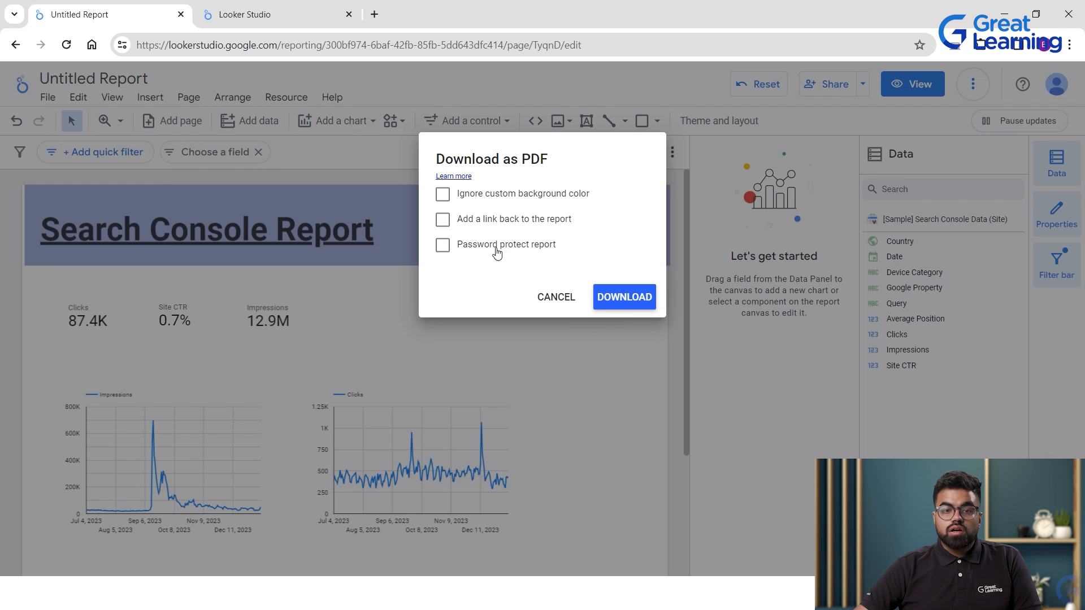
Enable password protection with a password and download the PDF.
left_click(442, 246)
left_click(443, 251)
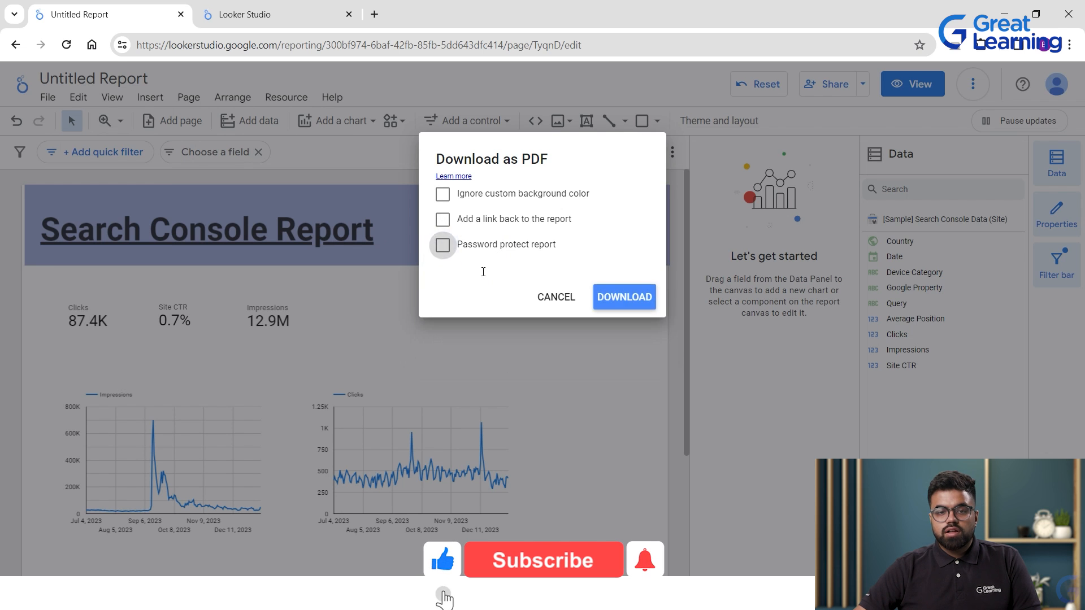
left_click(443, 248)
type("1")
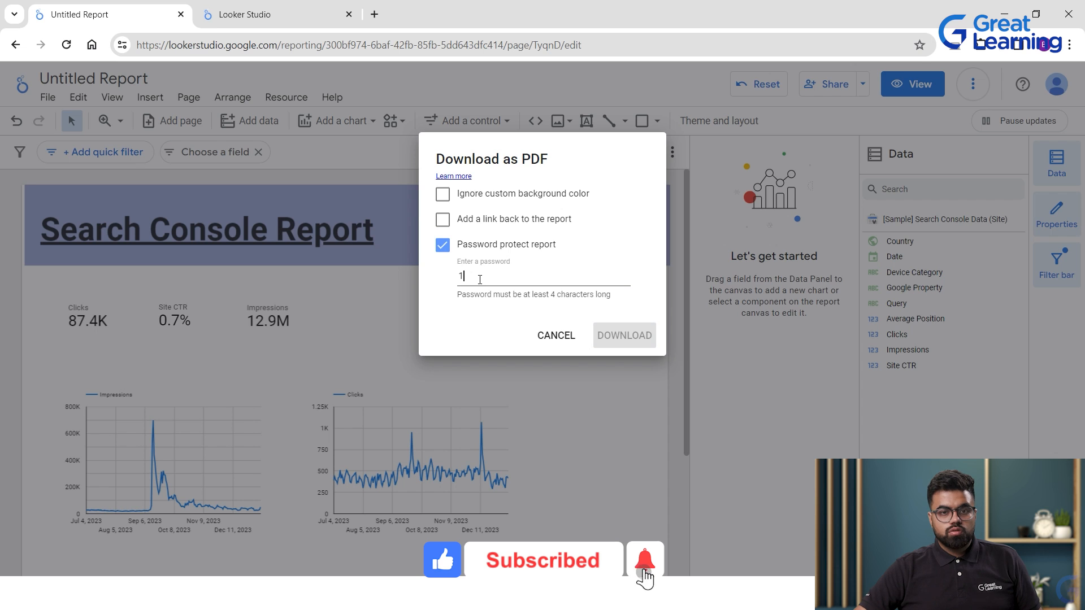
type("2345")
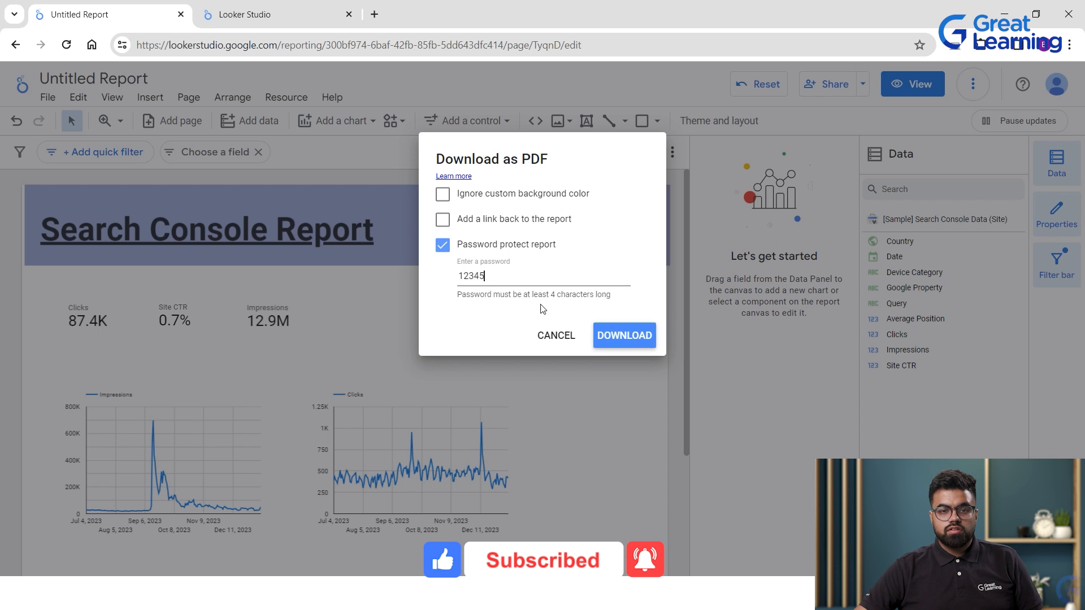
left_click(603, 335)
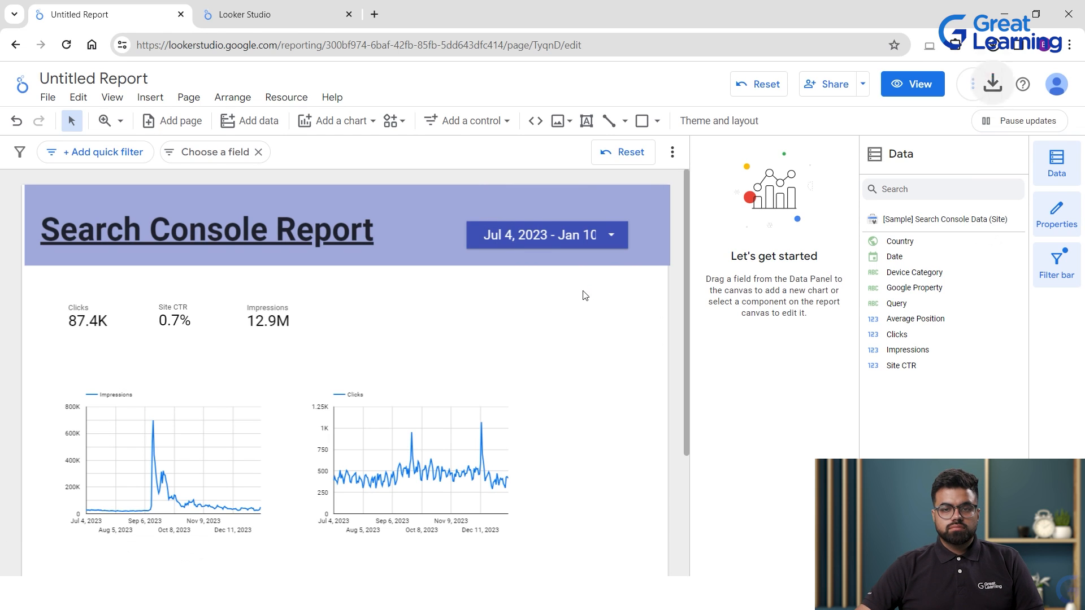
Open the downloaded Untitled_Report.pdf and unlock it with the password.
left_click(850, 73)
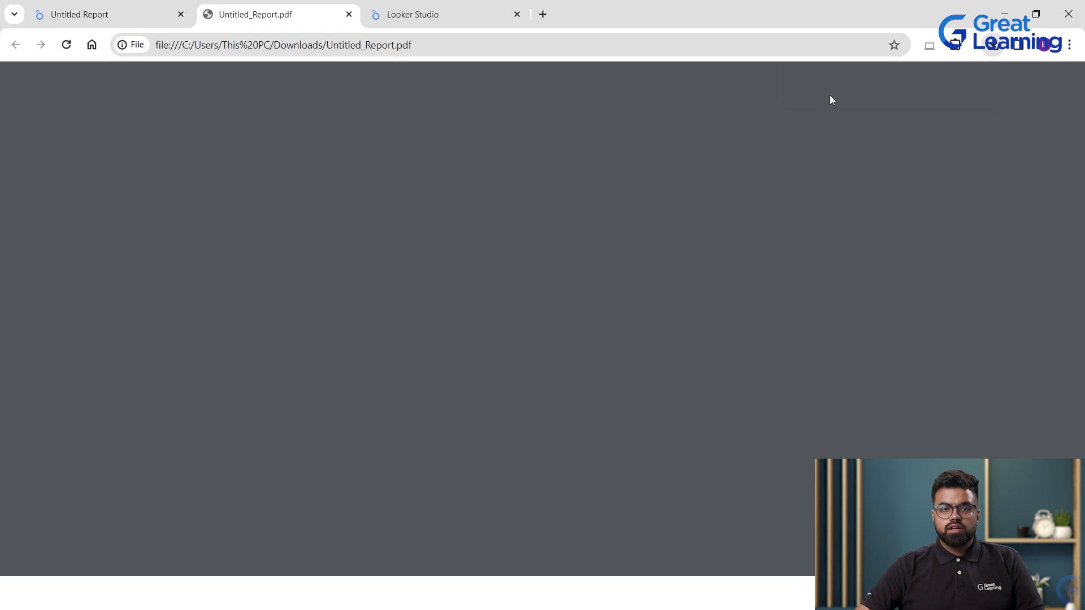
type("•••••")
key("Return")
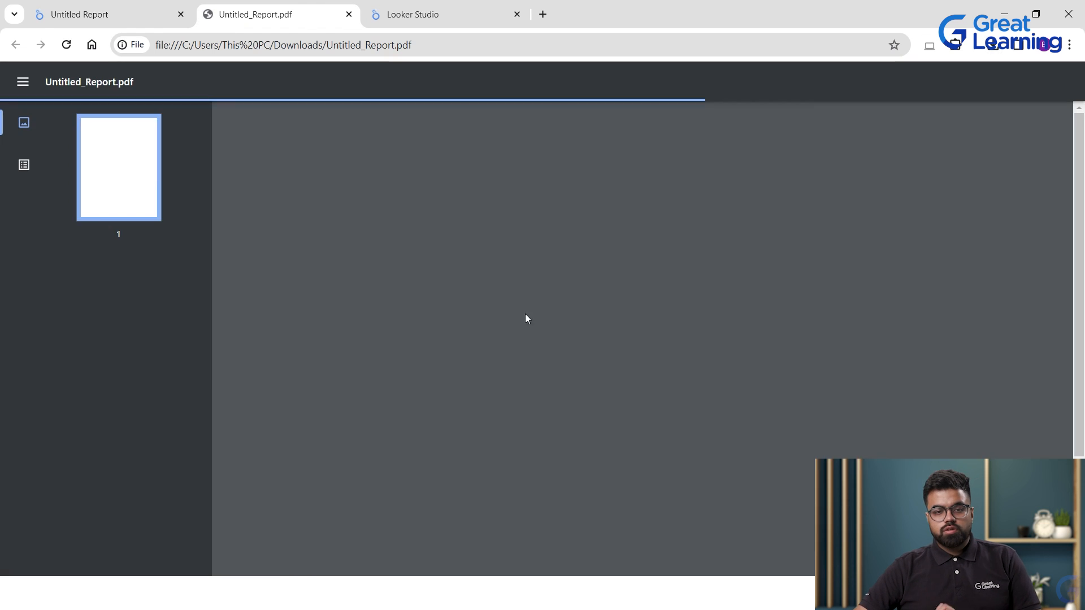
Review the exported PDF pages, then return to the Looker Studio report tab.
scroll(389, 297, "down", 3)
scroll(804, 320, "up", 3)
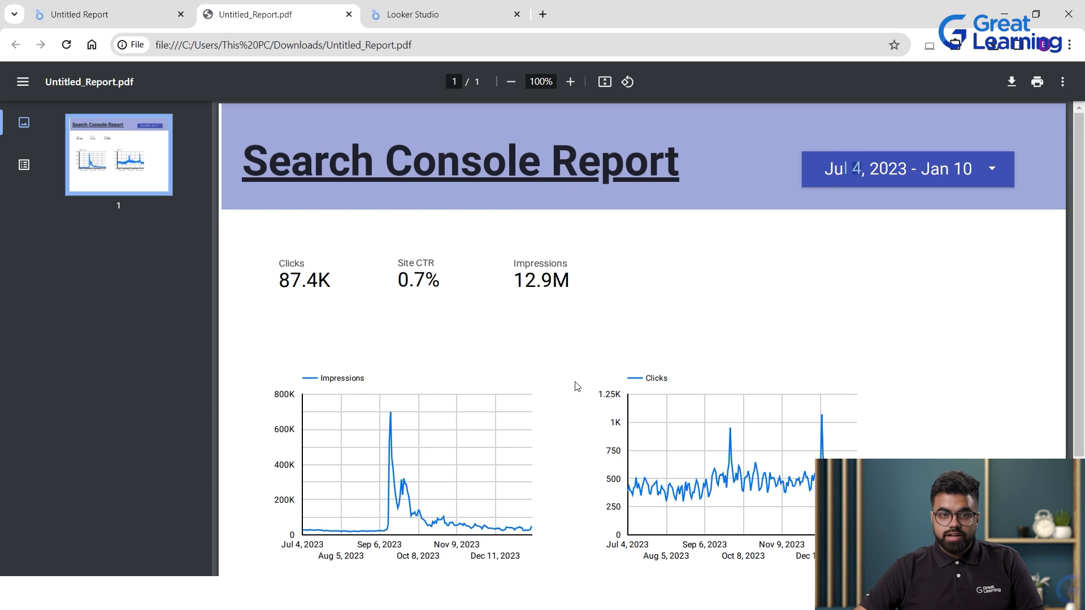
scroll(577, 387, "down", 3)
scroll(595, 267, "up", 3)
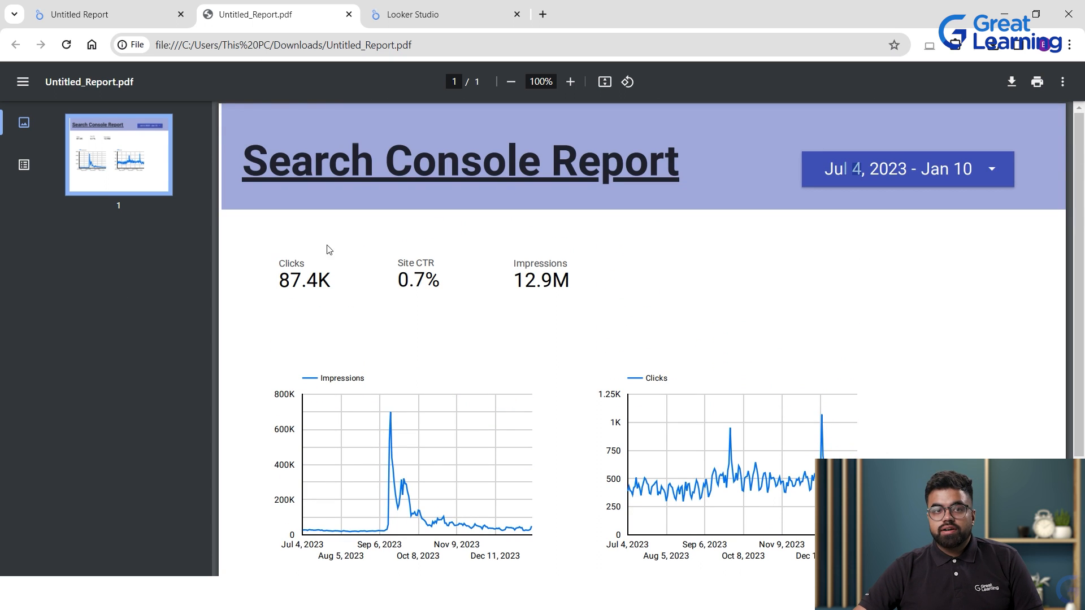
left_click(119, 13)
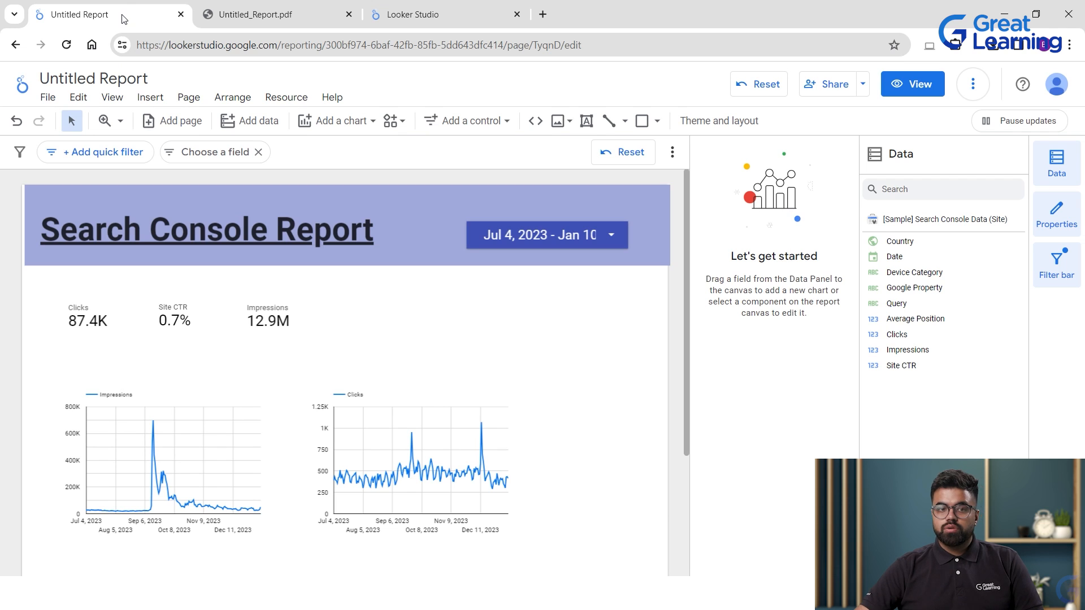